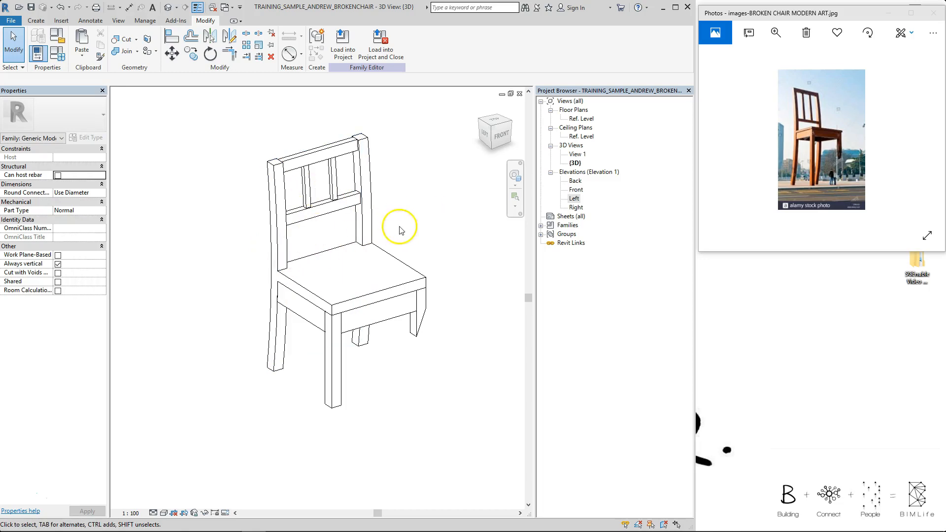
{"action": "scroll", "coordinate": [402, 196], "scroll_direction": "down", "scroll_amount": 1}
{"action": "middle_click_drag", "start_coordinate": [400, 207], "coordinate": [384, 228]}
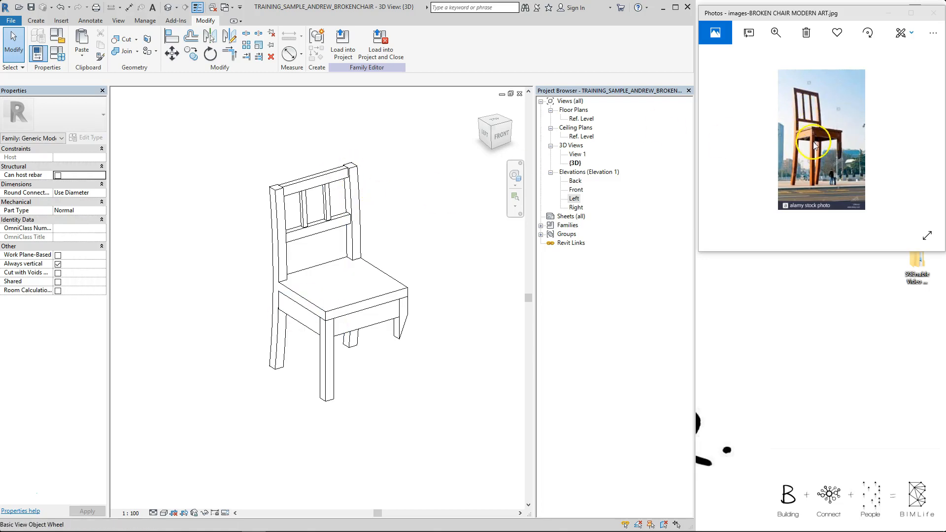
{"action": "left_click", "coordinate": [422, 196]}
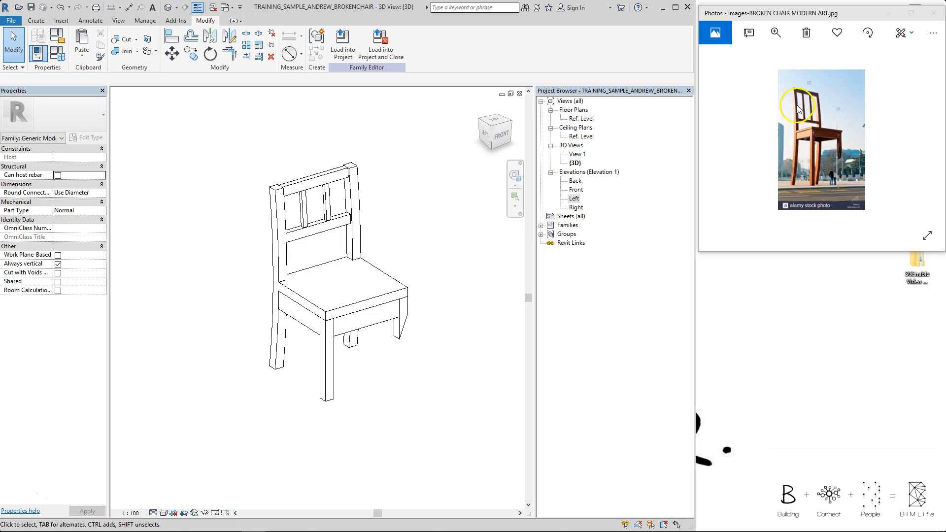
- Create a new family from the Metric Generic Model template
{"action": "left_click", "coordinate": [11, 21]}
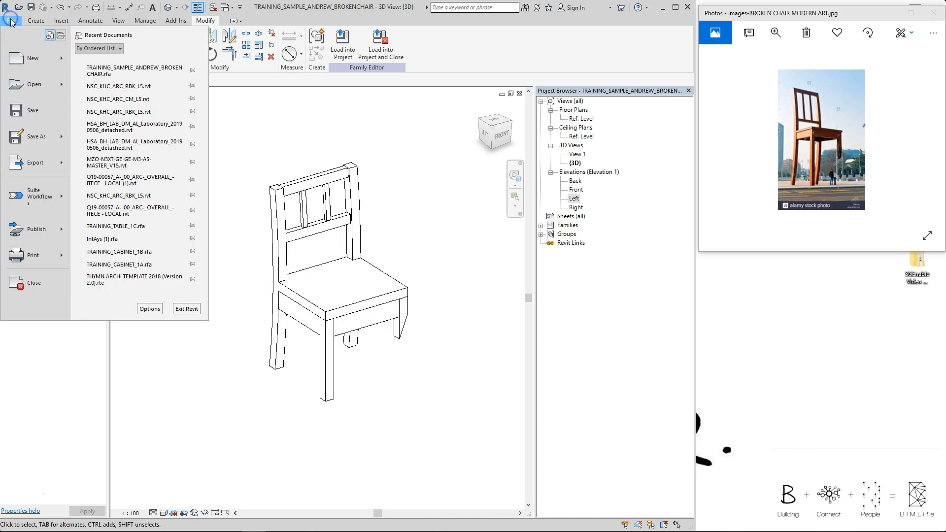
{"action": "left_click", "coordinate": [62, 66]}
{"action": "left_click", "coordinate": [123, 88]}
{"action": "left_click_drag", "start_coordinate": [542, 290], "coordinate": [548, 312]}
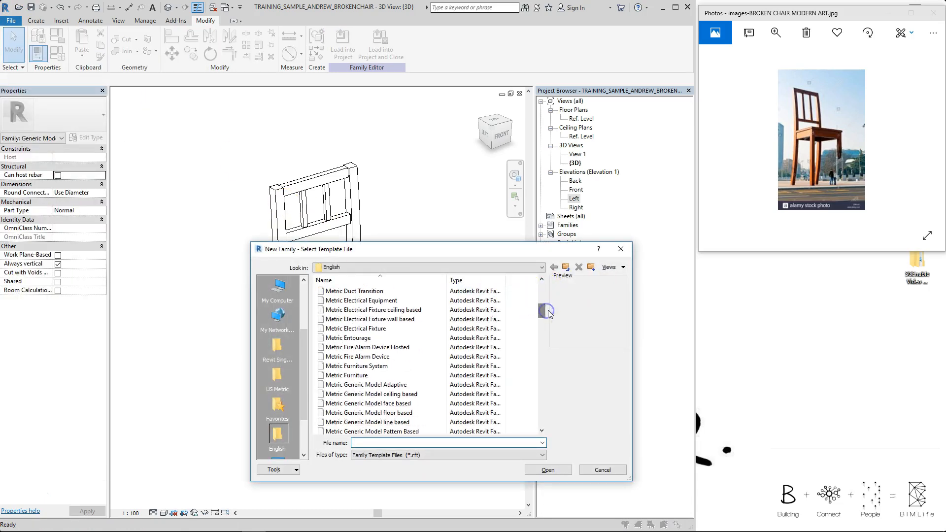
{"action": "left_click", "coordinate": [542, 430]}
{"action": "left_click", "coordinate": [542, 431]}
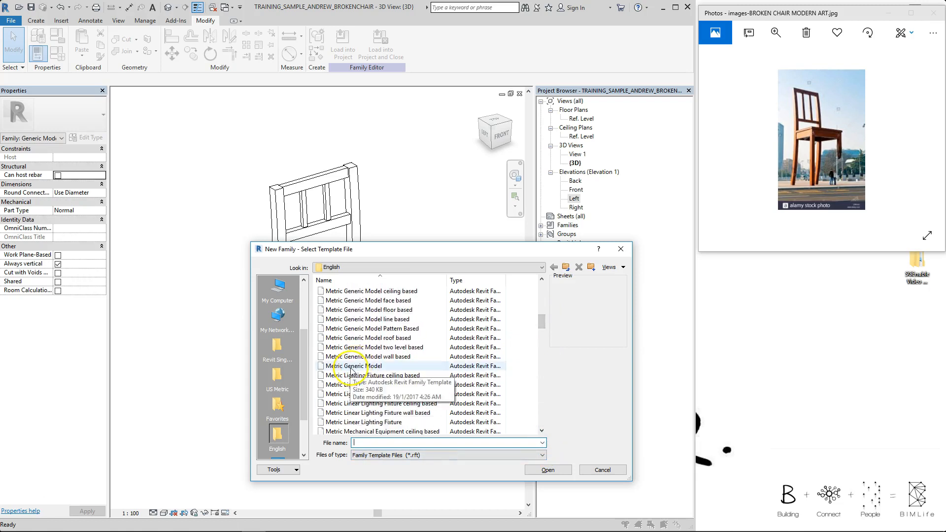
{"action": "left_click", "coordinate": [350, 367]}
{"action": "left_click", "coordinate": [539, 469]}
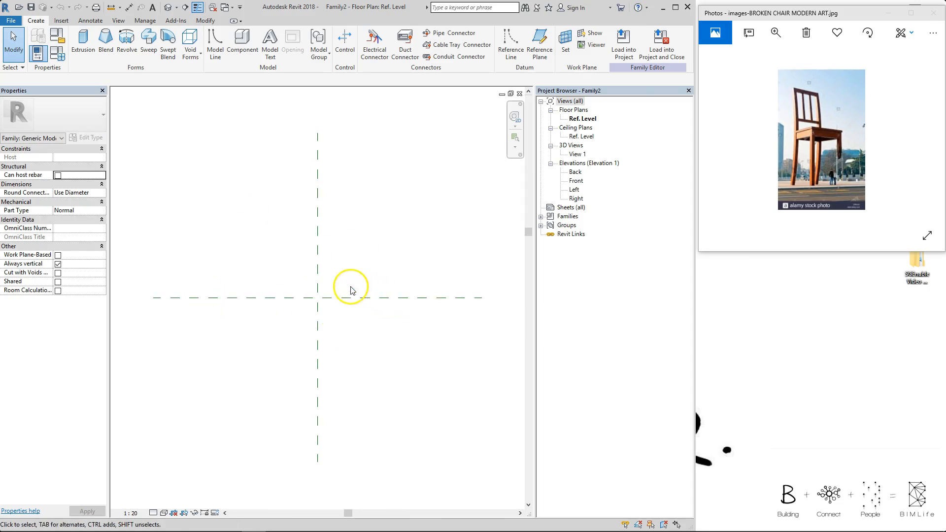
- Draw vertical reference planes about 467 mm left and 480 mm right of the centre plane, and a horizontal one about 494 mm below centre
{"action": "key", "text": "r"}
{"action": "key", "text": "p"}
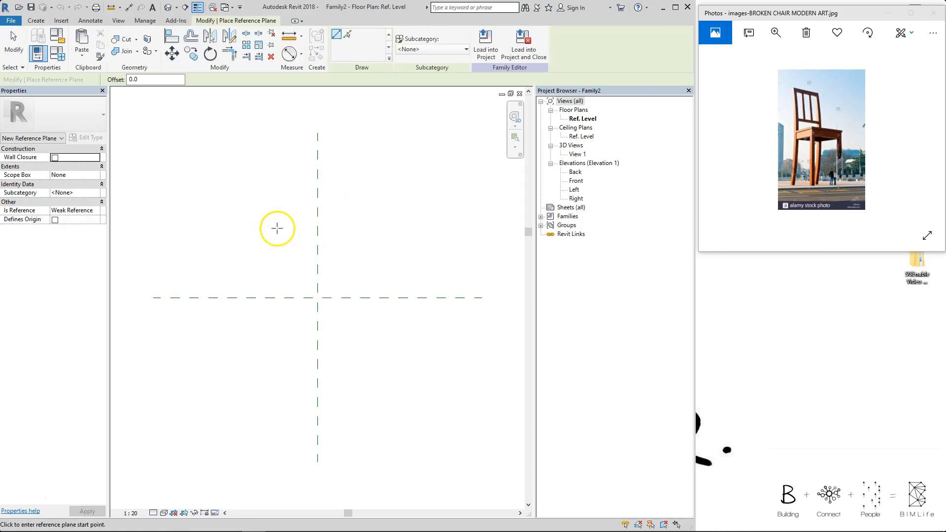
{"action": "left_click", "coordinate": [278, 226]}
{"action": "left_click", "coordinate": [275, 382]}
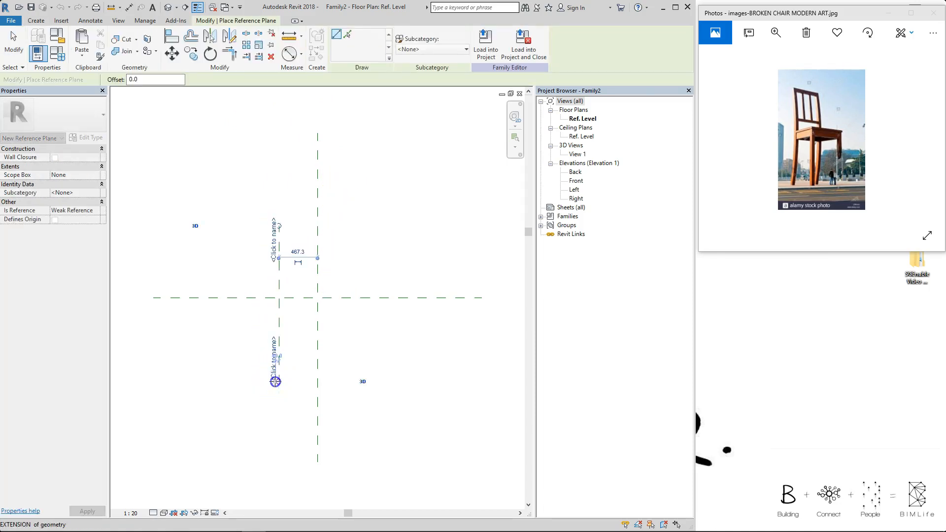
{"action": "left_click", "coordinate": [357, 227]}
{"action": "left_click", "coordinate": [356, 382]}
{"action": "left_click", "coordinate": [213, 338]}
{"action": "left_click", "coordinate": [417, 339]}
- Add a chained dimension across the three vertical reference planes and an overall dimension between the two outer ones
{"action": "key", "text": "d"}
{"action": "key", "text": "i"}
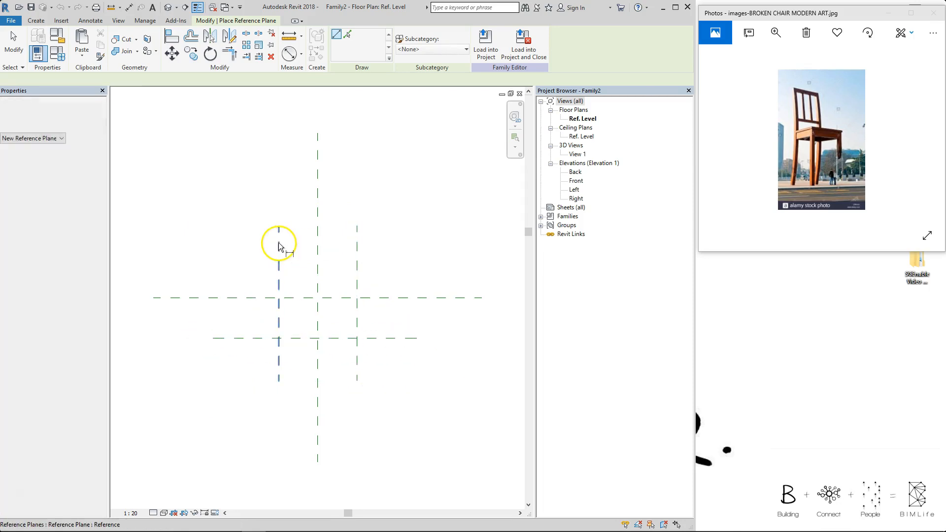
{"action": "left_click", "coordinate": [279, 250]}
{"action": "left_click", "coordinate": [318, 247]}
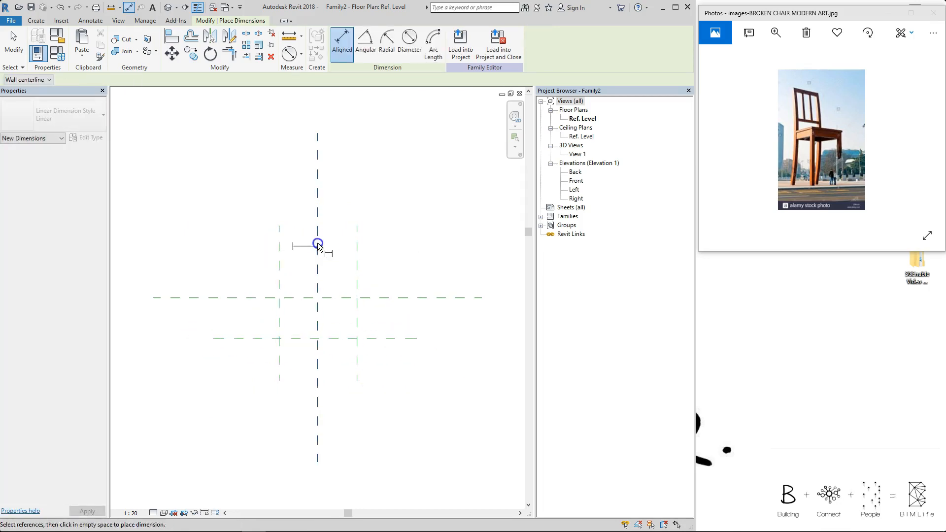
{"action": "left_click", "coordinate": [357, 249]}
{"action": "left_click", "coordinate": [330, 240]}
{"action": "left_click", "coordinate": [358, 252]}
{"action": "left_click", "coordinate": [278, 253]}
{"action": "left_click", "coordinate": [287, 220]}
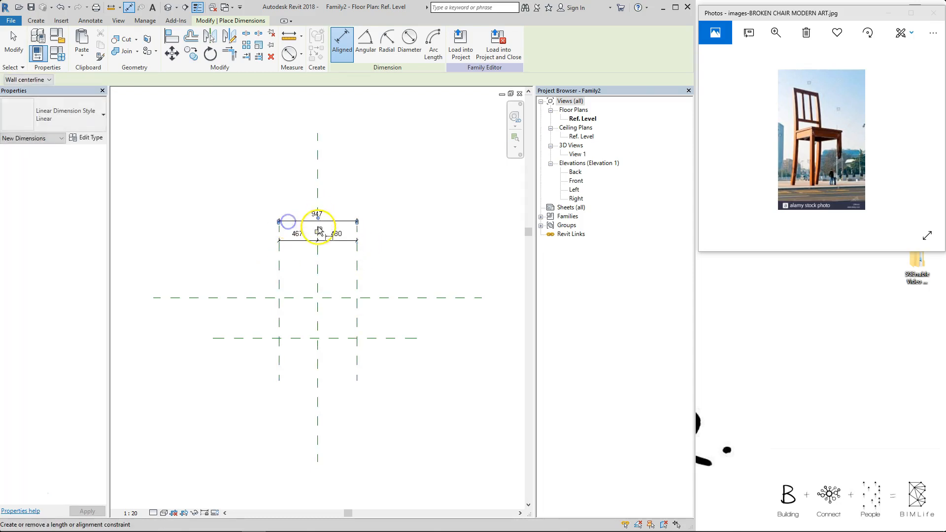
{"action": "key", "text": "Escape"}
- Make the chained dimension equal so the outer vertical planes are centred on the middle plane
{"action": "left_click", "coordinate": [338, 240]}
{"action": "left_click", "coordinate": [317, 218]}
{"action": "left_click", "coordinate": [358, 208]}
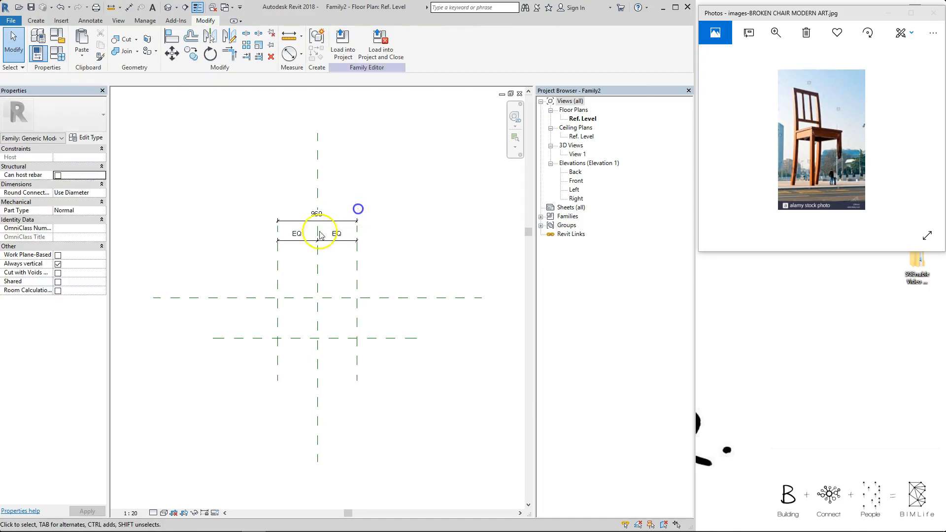
- Dimension the distance between the two horizontal reference planes
{"action": "key", "text": "d"}
{"action": "key", "text": "i"}
{"action": "left_click", "coordinate": [261, 298]}
{"action": "left_click", "coordinate": [260, 338]}
{"action": "left_click", "coordinate": [225, 316]}
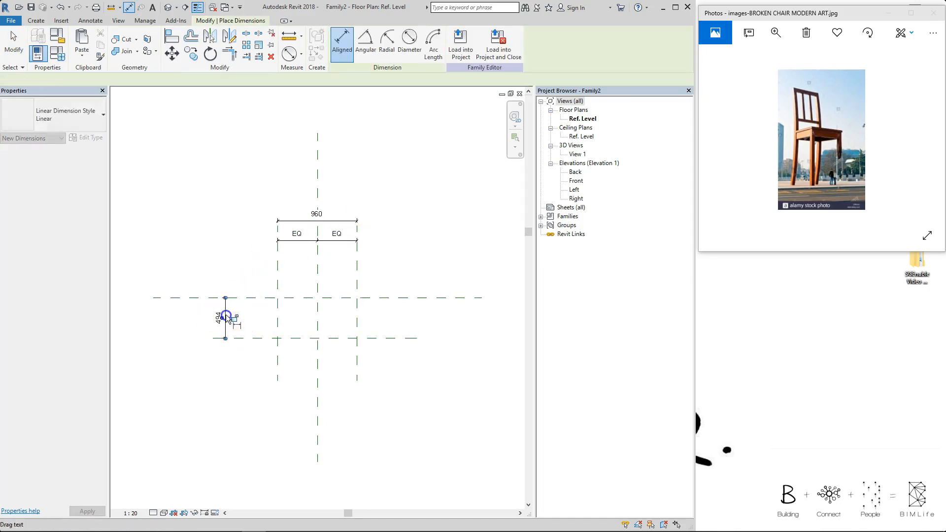
{"action": "key", "text": "Escape"}
{"action": "key", "text": "Escape"}
- Label the overall horizontal dimension with a new family type parameter named WIDTH
{"action": "middle_click_drag", "start_coordinate": [314, 263], "coordinate": [339, 258]}
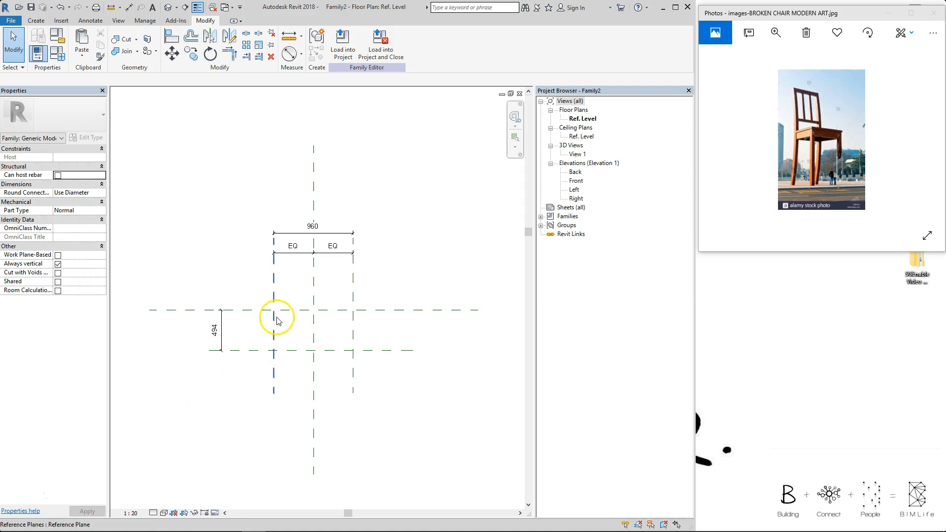
{"action": "left_click", "coordinate": [315, 234]}
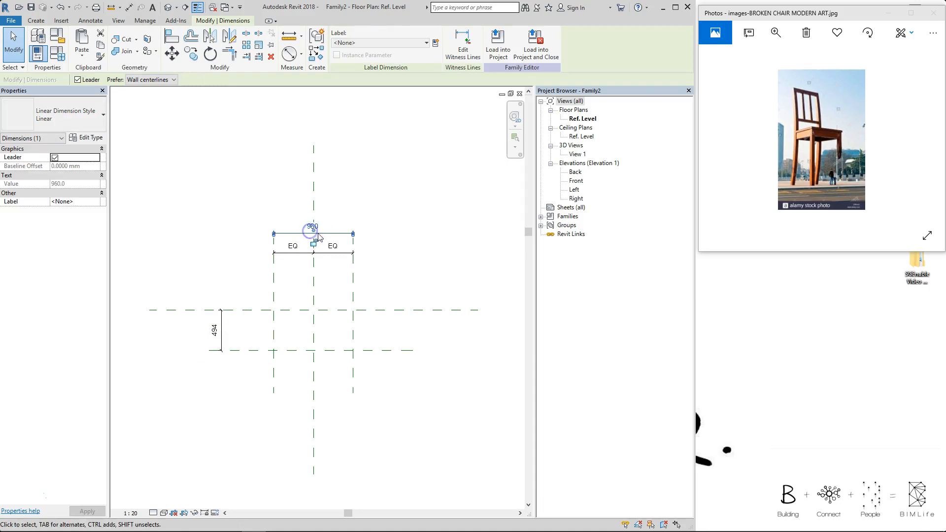
{"action": "left_click", "coordinate": [436, 45]}
{"action": "type", "text": "WIDTH"}
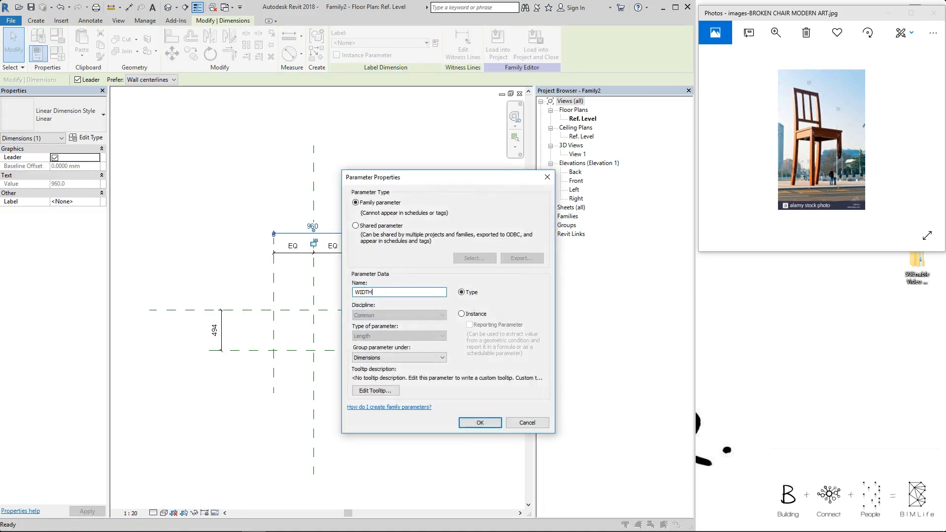
{"action": "key", "text": "Return"}
{"action": "left_click", "coordinate": [194, 199]}
- Label the vertical dimension between the horizontal planes with a new parameter named DEPTH
{"action": "left_click", "coordinate": [224, 326]}
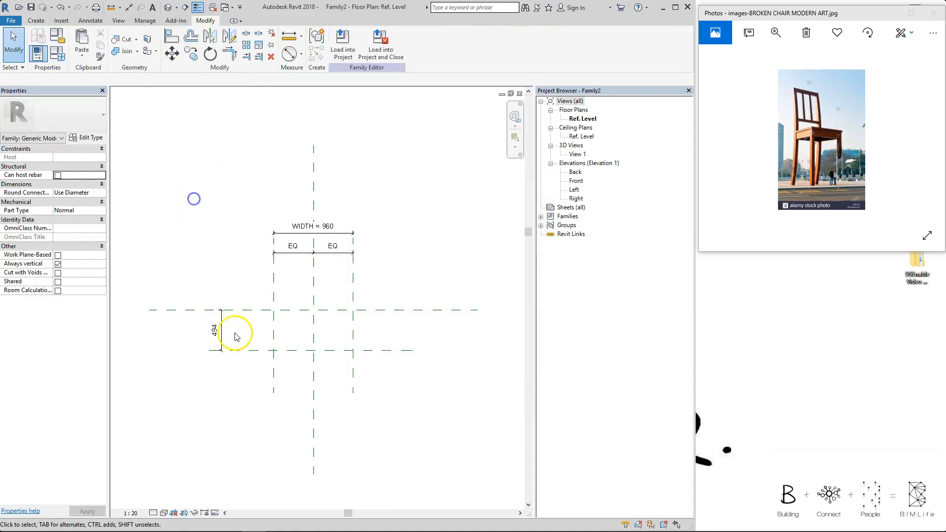
{"action": "left_click", "coordinate": [435, 44]}
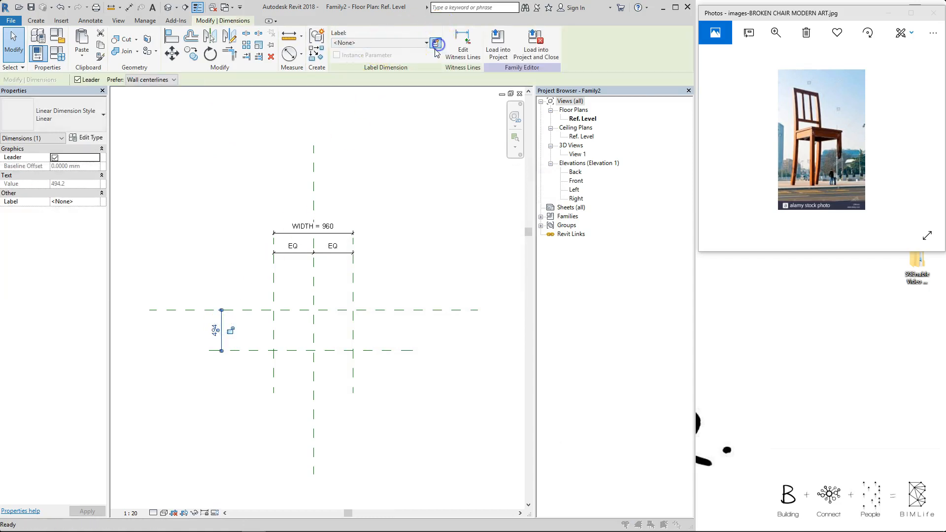
{"action": "type", "text": "DEPTH"}
{"action": "key", "text": "Return"}
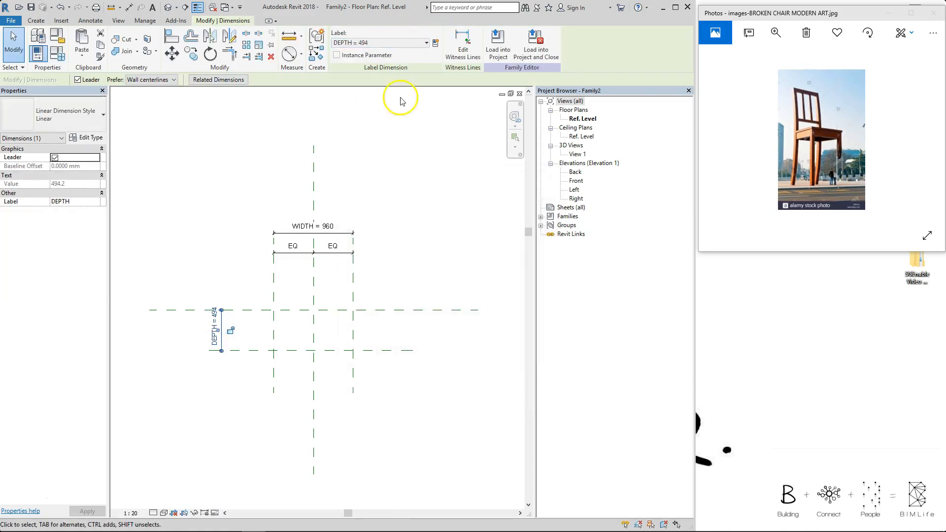
{"action": "left_click", "coordinate": [433, 223]}
- Set both the DEPTH and WIDTH parameters to 1000 in the family types
{"action": "key", "text": "f"}
{"action": "key", "text": "t"}
{"action": "left_click", "coordinate": [267, 189]}
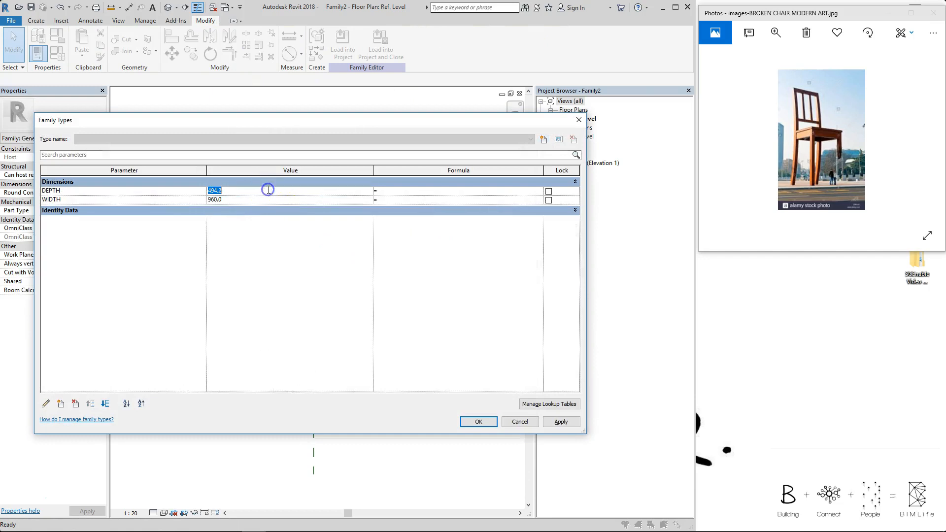
{"action": "left_click", "coordinate": [495, 422]}
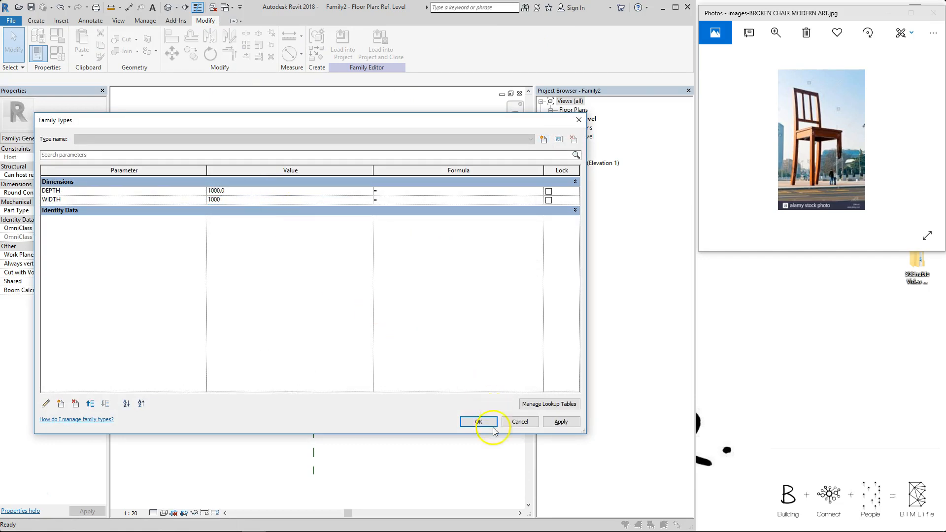
- Extend the lower ends of both outer vertical reference planes past the lower horizontal plane
{"action": "left_click", "coordinate": [355, 393]}
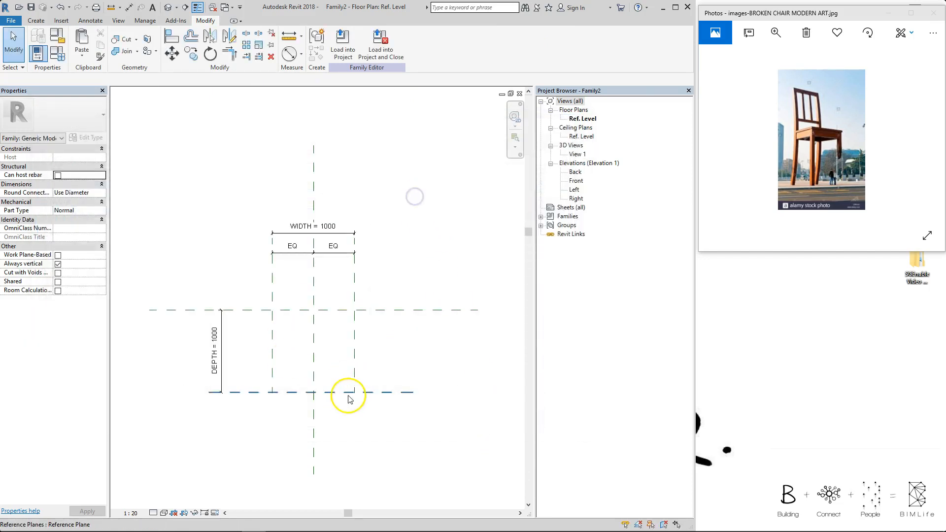
{"action": "left_click_drag", "start_coordinate": [354, 394], "coordinate": [354, 434]}
{"action": "left_click", "coordinate": [279, 364]}
{"action": "left_click", "coordinate": [273, 365]}
{"action": "left_click_drag", "start_coordinate": [272, 394], "coordinate": [273, 435]}
{"action": "left_click", "coordinate": [428, 337]}
- Start an extrusion and sketch a 1000 by 1000 mm rectangle between the WIDTH and DEPTH reference planes
{"action": "middle_click_drag", "start_coordinate": [315, 347], "coordinate": [340, 303]}
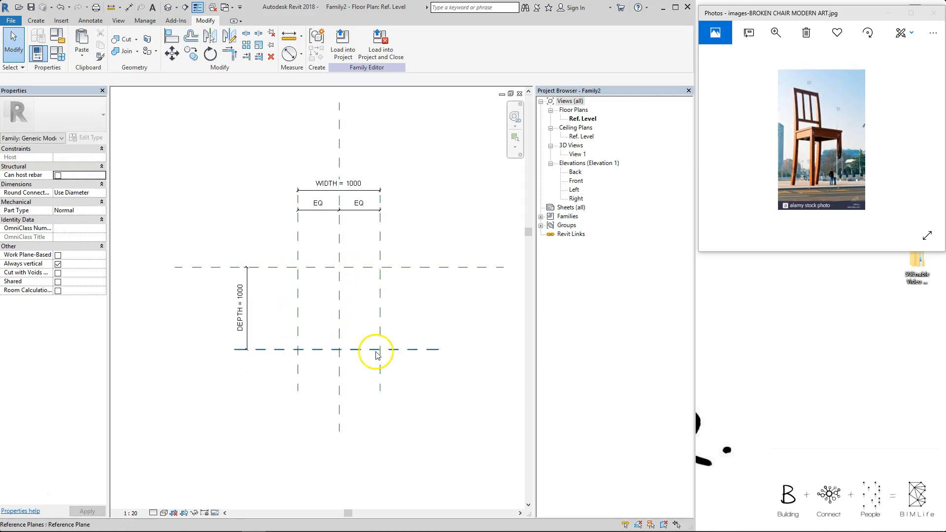
{"action": "left_click", "coordinate": [37, 20]}
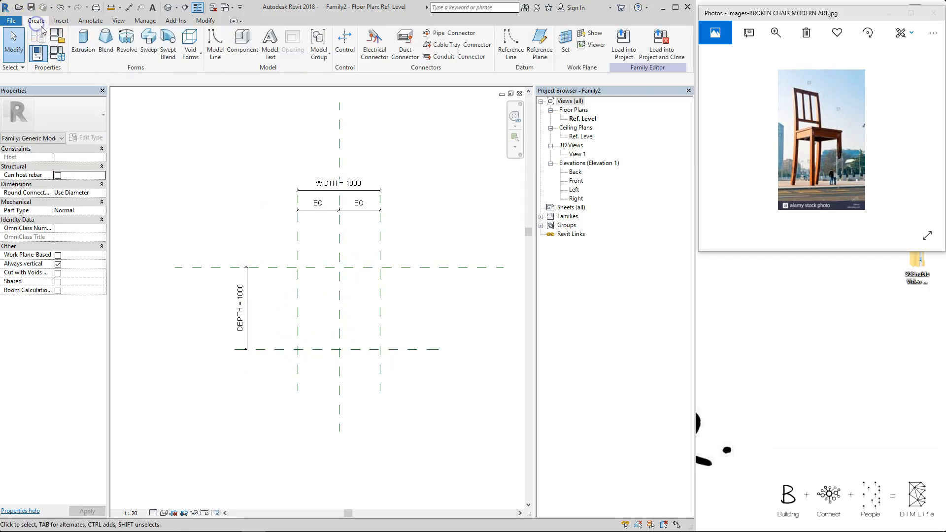
{"action": "left_click", "coordinate": [79, 43]}
{"action": "left_click", "coordinate": [370, 35]}
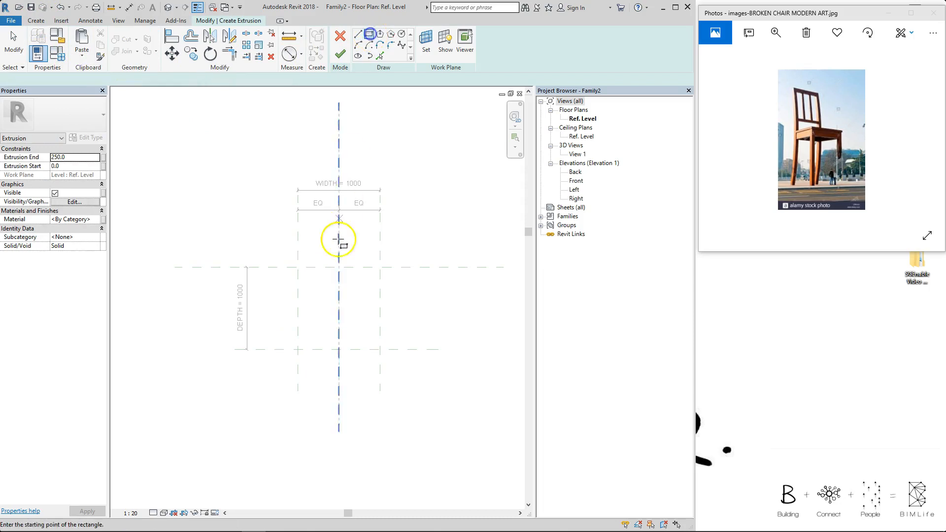
{"action": "left_click", "coordinate": [298, 267]}
{"action": "left_click", "coordinate": [380, 350]}
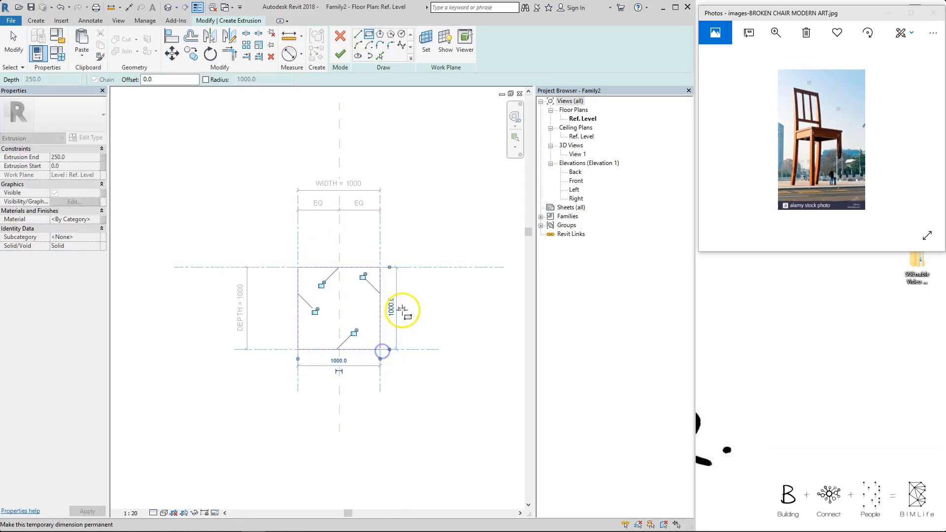
- Lock all four rectangle edges to their reference planes and finish the extrusion
{"action": "left_click", "coordinate": [363, 277]}
{"action": "left_click", "coordinate": [321, 284]}
{"action": "left_click", "coordinate": [315, 311]}
{"action": "left_click", "coordinate": [354, 332]}
{"action": "left_click", "coordinate": [344, 53]}
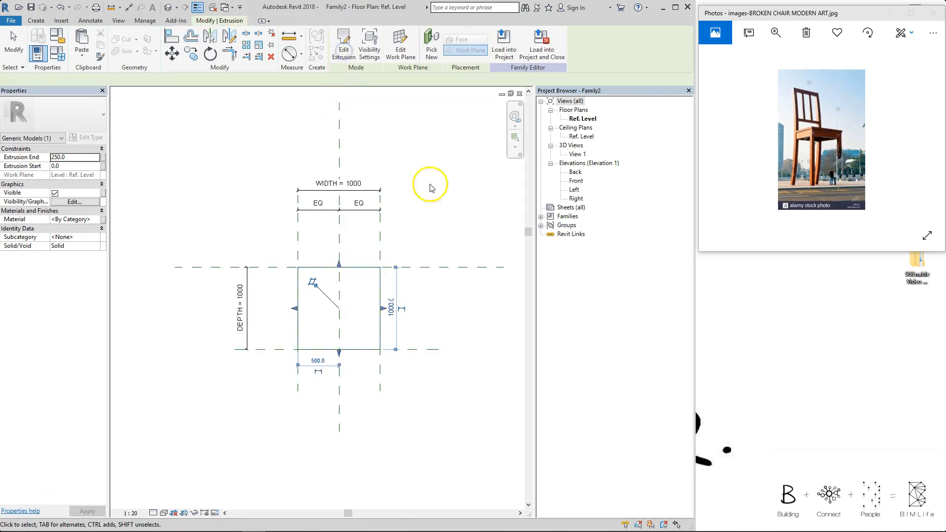
- In the Front elevation, draw two horizontal reference planes about 917 mm and 1937 mm above the Ref. Level
{"action": "double_click", "coordinate": [576, 182]}
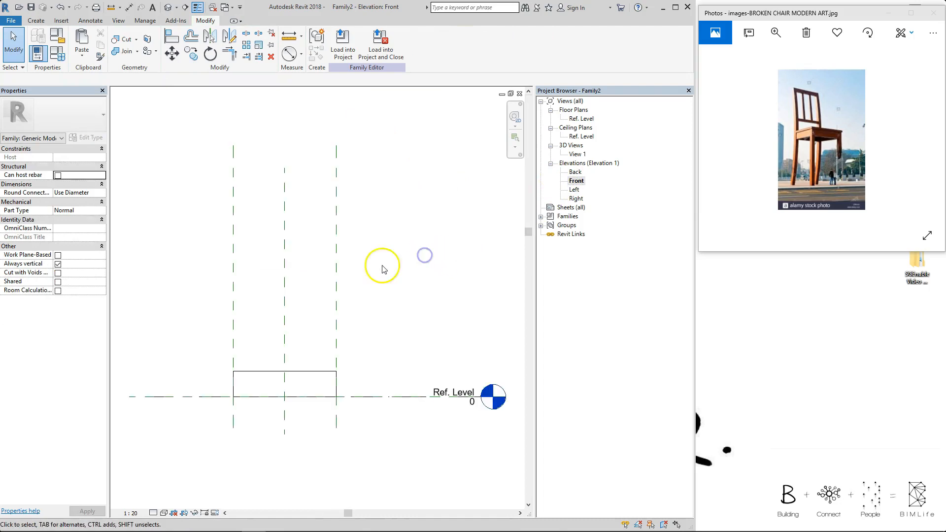
{"action": "scroll", "coordinate": [372, 293], "scroll_direction": "down", "scroll_amount": 1}
{"action": "middle_click_drag", "start_coordinate": [372, 293], "coordinate": [393, 291]}
{"action": "key", "text": "r"}
{"action": "key", "text": "p"}
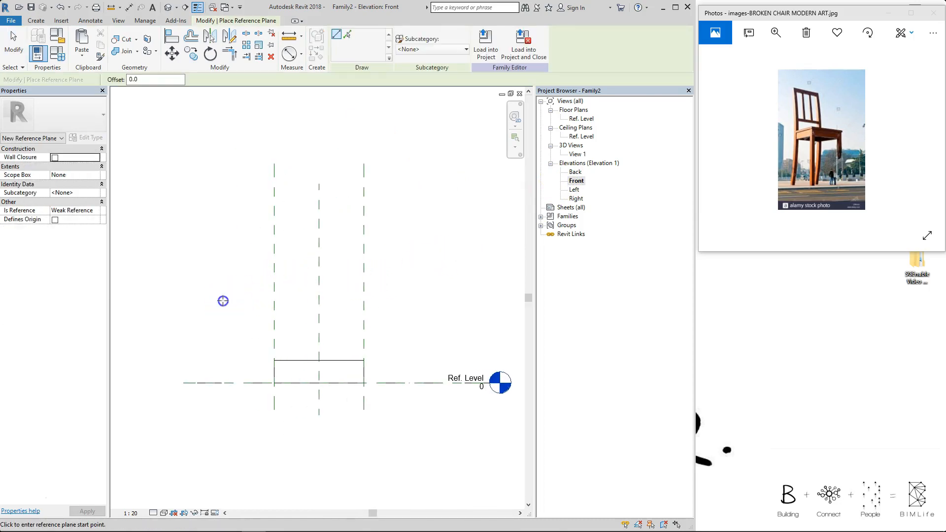
{"action": "left_click", "coordinate": [222, 300]}
{"action": "left_click", "coordinate": [427, 299]}
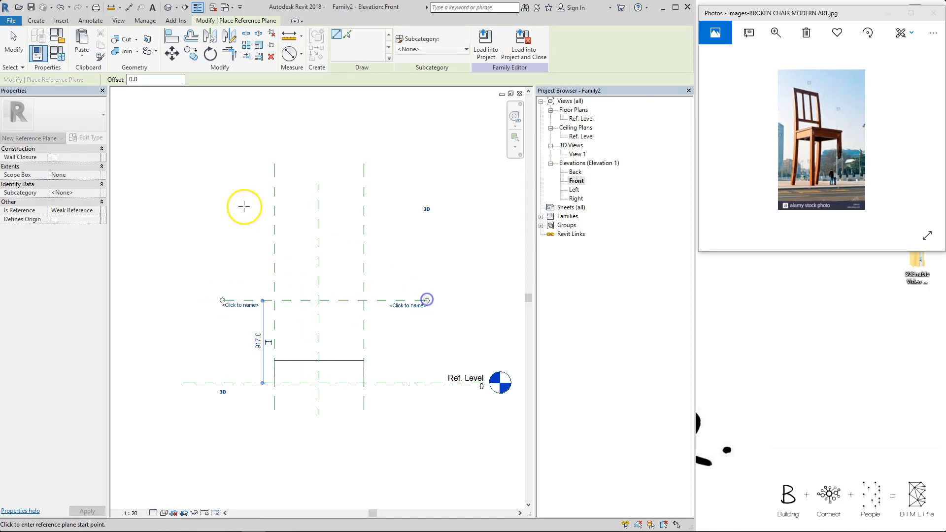
{"action": "left_click", "coordinate": [223, 209]}
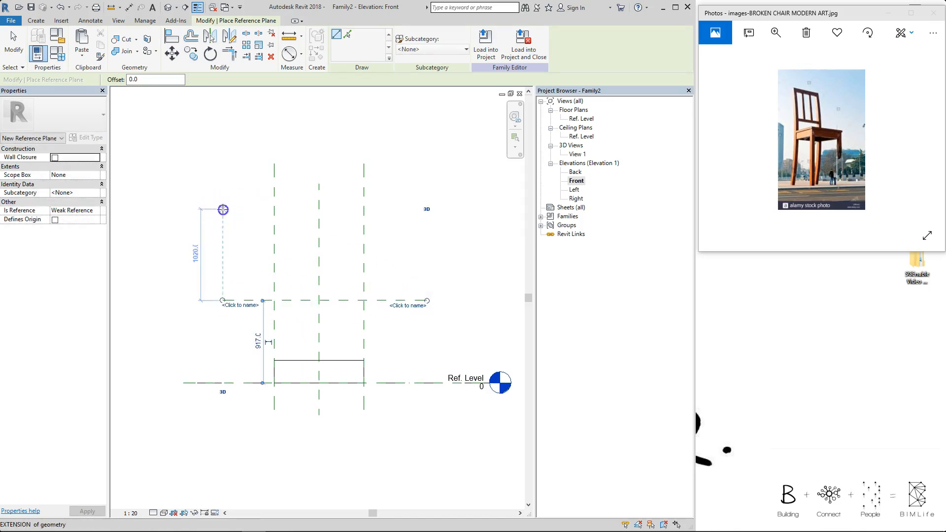
{"action": "left_click", "coordinate": [426, 209]}
- Dimension the upper horizontal reference plane's height from the Ref. Level, placing the dimension right of the planes
{"action": "key", "text": "d"}
{"action": "key", "text": "i"}
{"action": "left_click", "coordinate": [407, 209]}
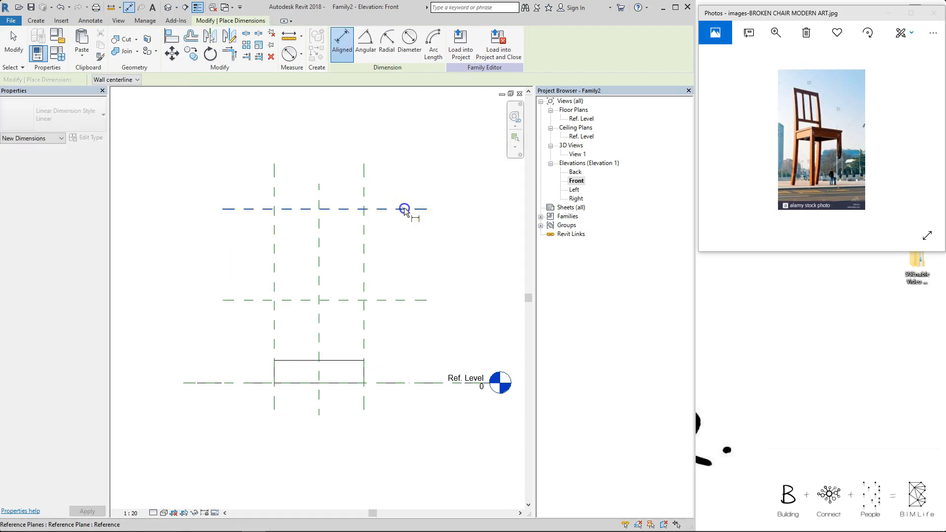
{"action": "left_click", "coordinate": [389, 382]}
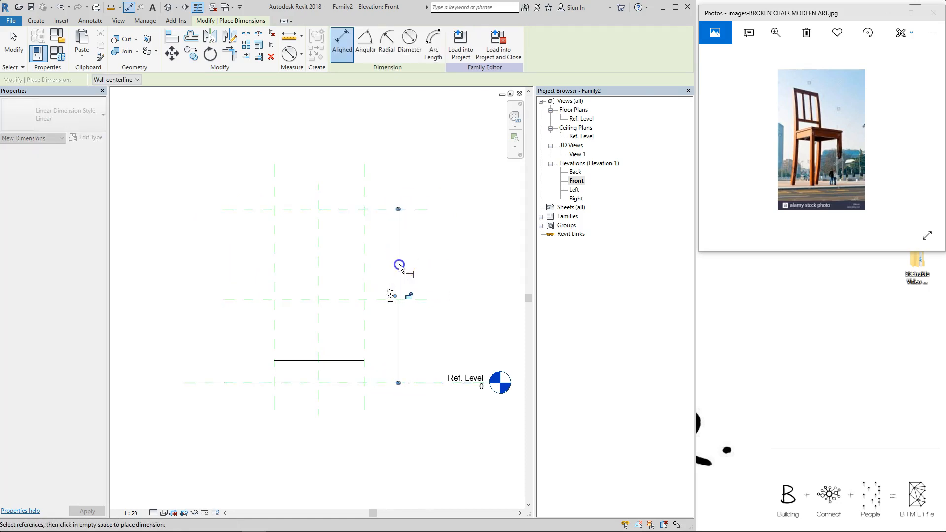
{"action": "left_click", "coordinate": [442, 264]}
{"action": "key", "text": "Escape"}
{"action": "key", "text": "Escape"}
- Dimension the lower horizontal reference plane's height from the Ref. Level, inside the overall height dimension
{"action": "key", "text": "d"}
{"action": "key", "text": "i"}
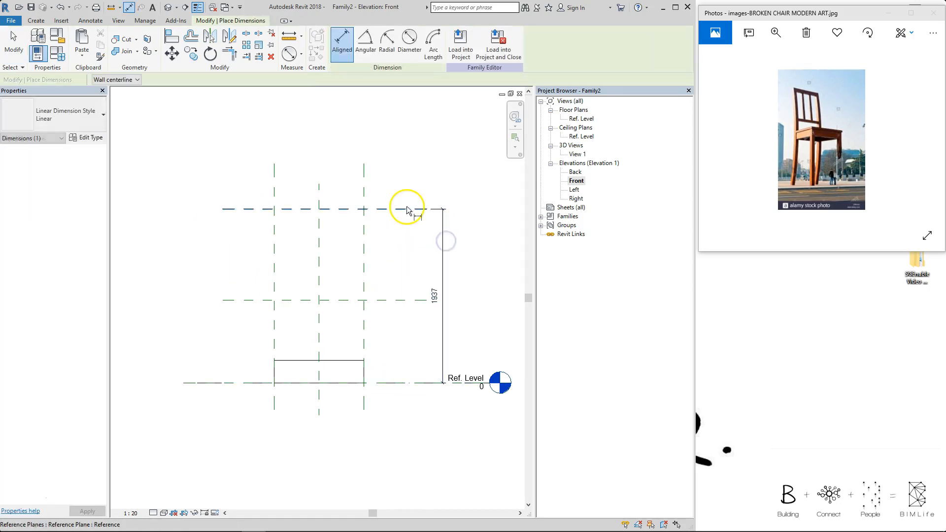
{"action": "left_click", "coordinate": [400, 301]}
{"action": "left_click", "coordinate": [393, 383]}
{"action": "left_click", "coordinate": [403, 316]}
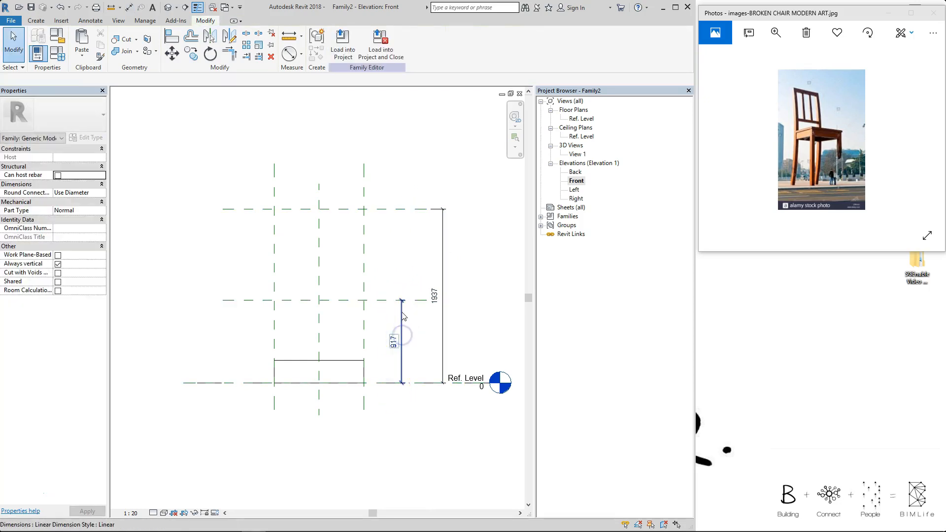
- Label the lower plane's height dimension with a new family type parameter named LEGS_HEIGHT
{"action": "key", "text": "Escape"}
{"action": "left_click", "coordinate": [434, 44]}
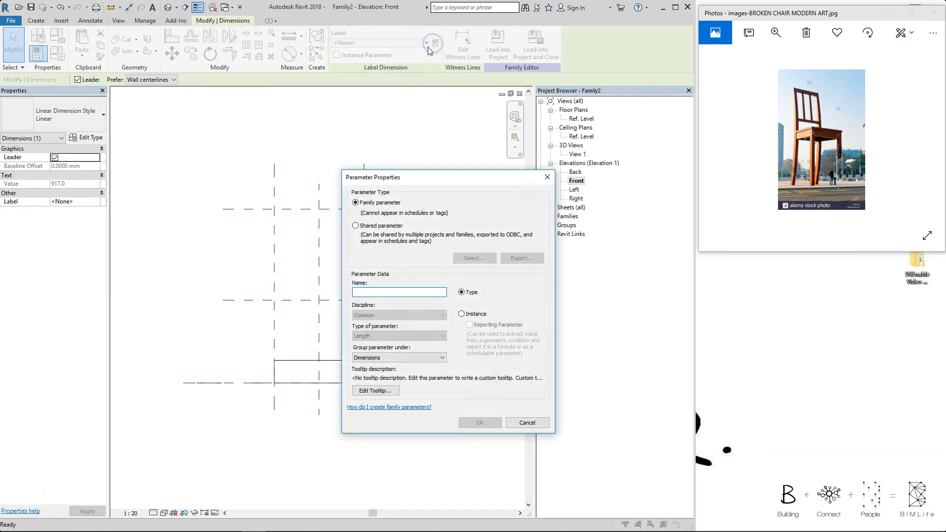
{"action": "type", "text": "LEGS_HEIGHT"}
{"action": "key", "text": "Return"}
{"action": "left_click", "coordinate": [432, 143]}
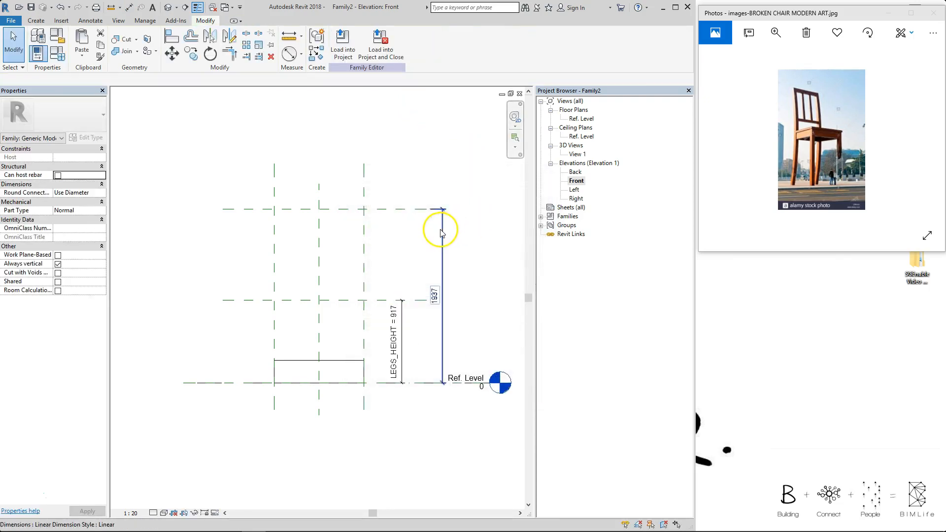
- Label the overall height dimension with a new family parameter named HEIGHT
{"action": "left_click", "coordinate": [441, 227]}
{"action": "left_click", "coordinate": [436, 43]}
{"action": "type", "text": "HEIGHT"}
{"action": "key", "text": "Return"}
{"action": "key", "text": "Escape"}
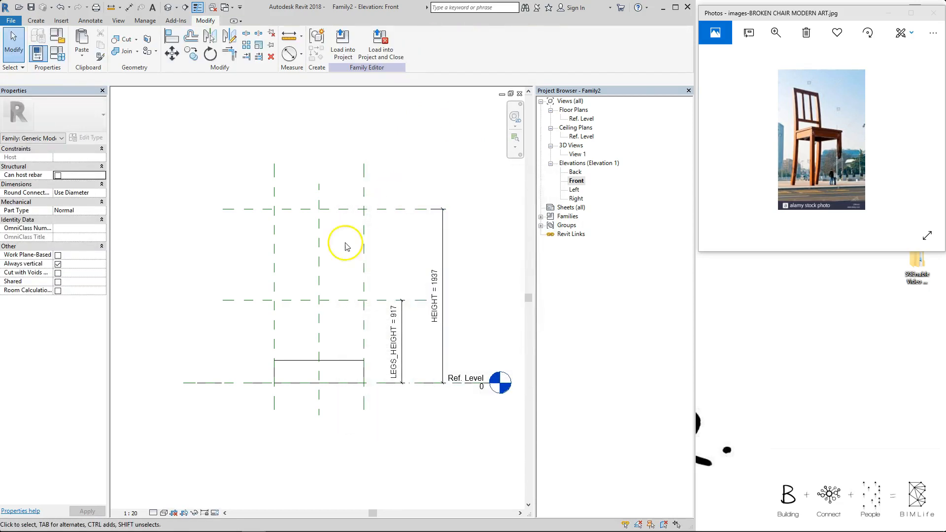
- Set the seat extrusion's end to 100 mm
{"action": "left_click", "coordinate": [314, 364]}
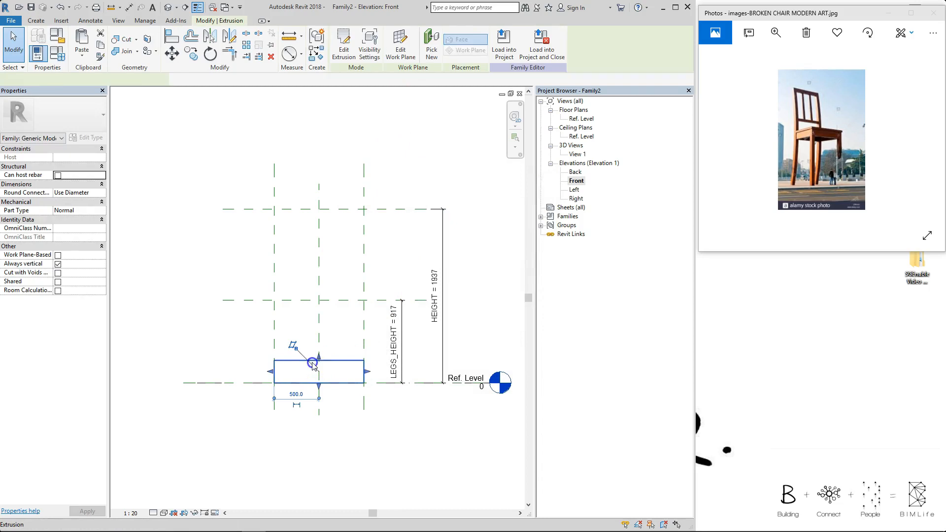
{"action": "left_click", "coordinate": [86, 157]}
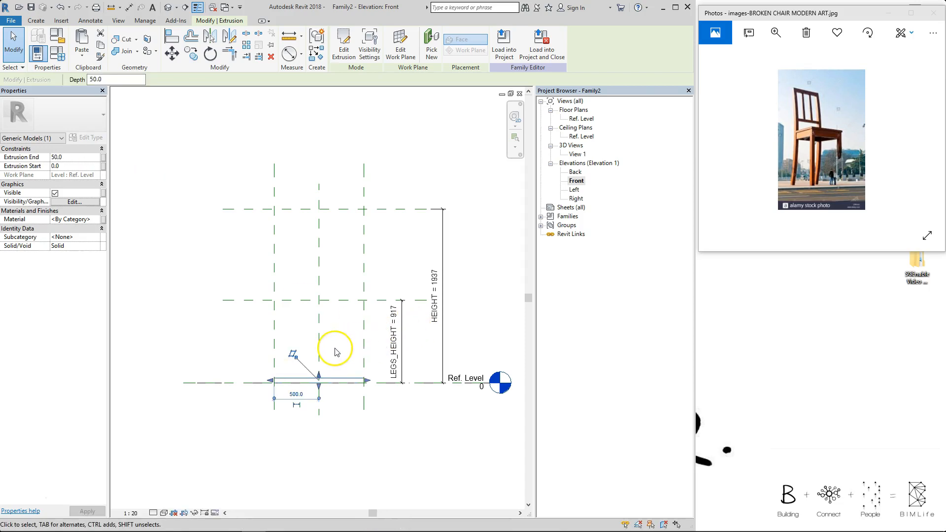
{"action": "left_click", "coordinate": [79, 157]}
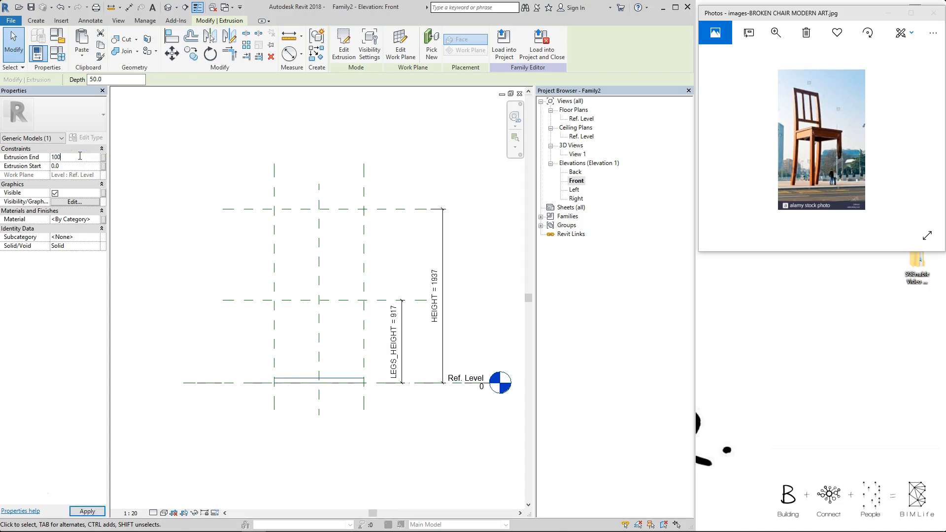
{"action": "left_click", "coordinate": [306, 253]}
- Dimension the seat's thickness between its top and bottom faces, placing the dimension left of the seat
{"action": "scroll", "coordinate": [345, 385], "scroll_direction": "up", "scroll_amount": 3}
{"action": "scroll", "coordinate": [286, 380], "scroll_direction": "down", "scroll_amount": 2}
{"action": "key", "text": "d"}
{"action": "key", "text": "l"}
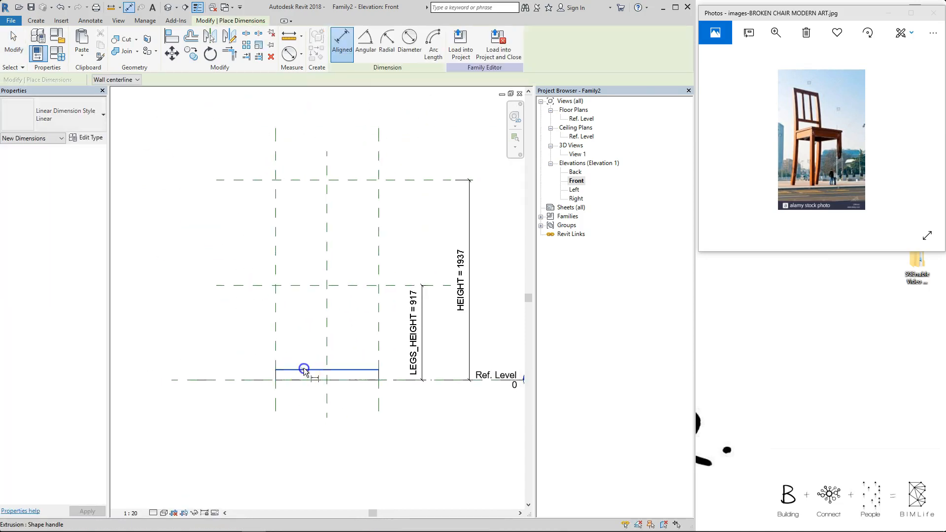
{"action": "left_click", "coordinate": [304, 370]}
{"action": "left_click", "coordinate": [302, 380]}
{"action": "left_click", "coordinate": [235, 340]}
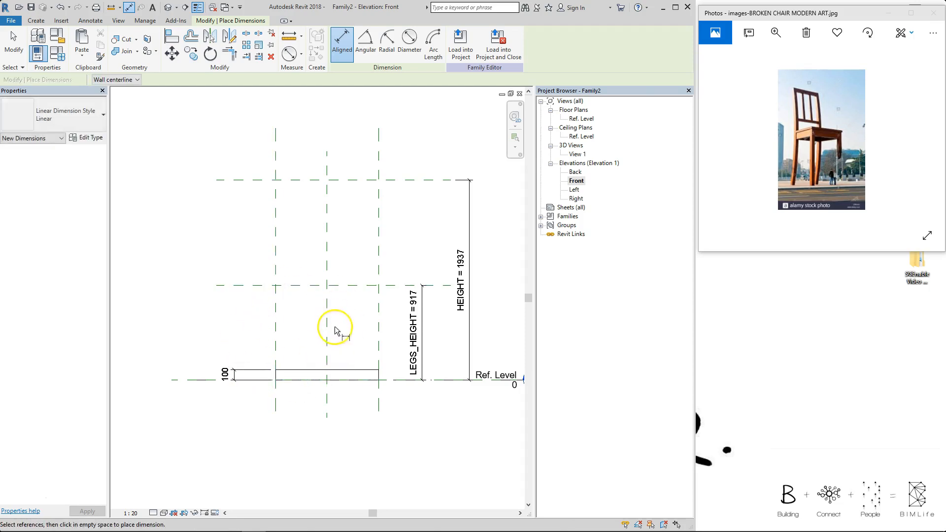
{"action": "key", "text": "Escape"}
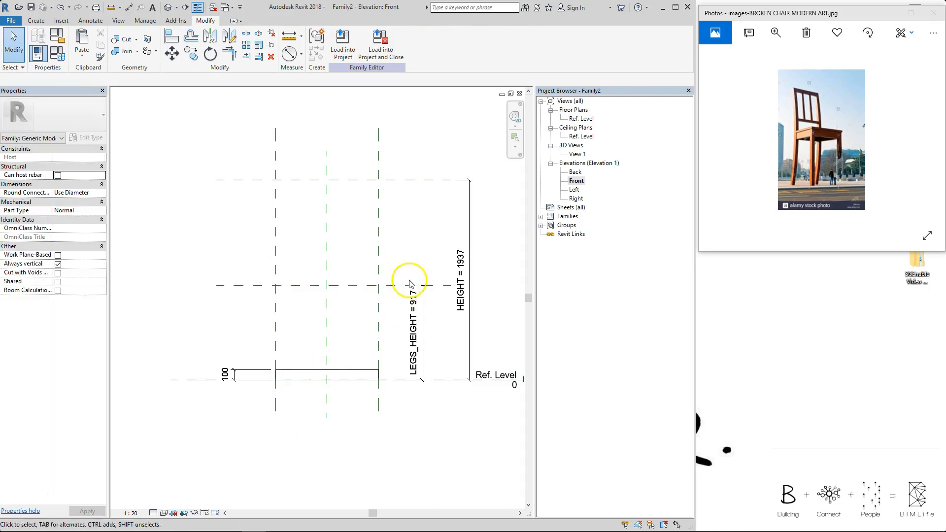
- Align the seat's top face with the LEGS_HEIGHT reference plane
{"action": "key", "text": "a"}
{"action": "key", "text": "l"}
{"action": "left_click", "coordinate": [256, 286]}
{"action": "left_click", "coordinate": [296, 370]}
{"action": "key", "text": "Escape"}
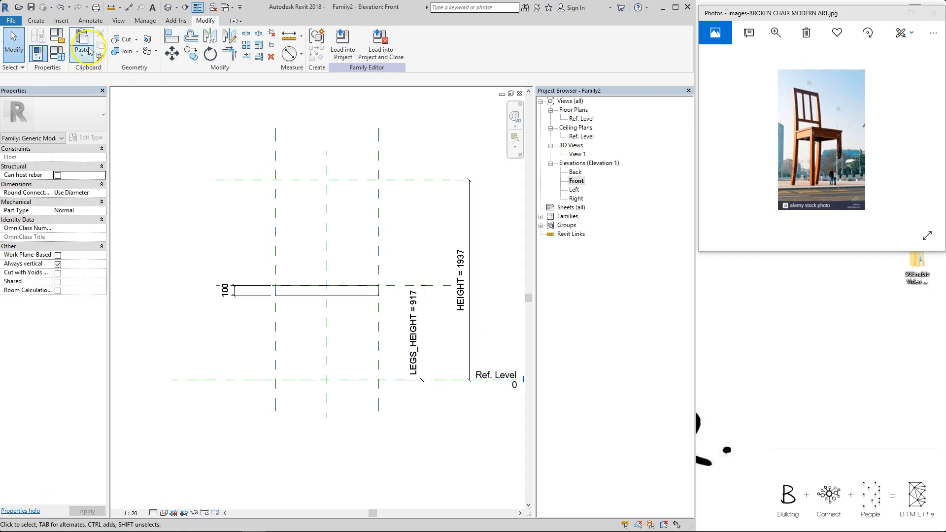
- In the family types, set HEIGHT to 2000 and give LEGS_HEIGHT the formula HEIGHT / 2
{"action": "left_click", "coordinate": [63, 53]}
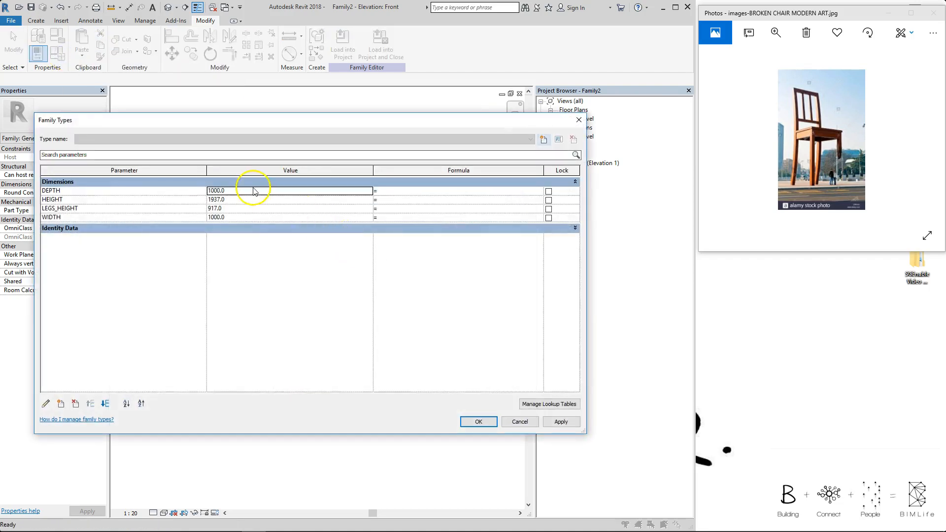
{"action": "left_click", "coordinate": [253, 197]}
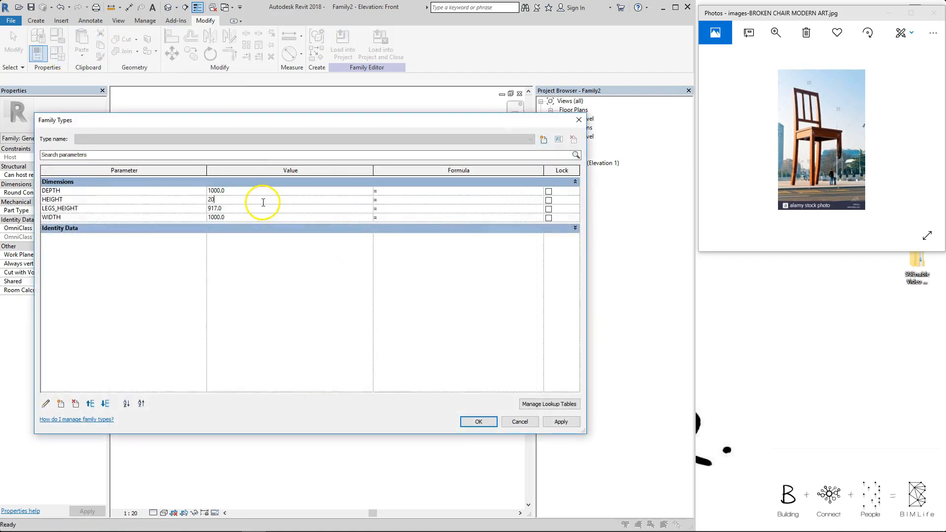
{"action": "type", "text": "2000"}
{"action": "left_click", "coordinate": [239, 208]}
{"action": "left_click", "coordinate": [409, 208]}
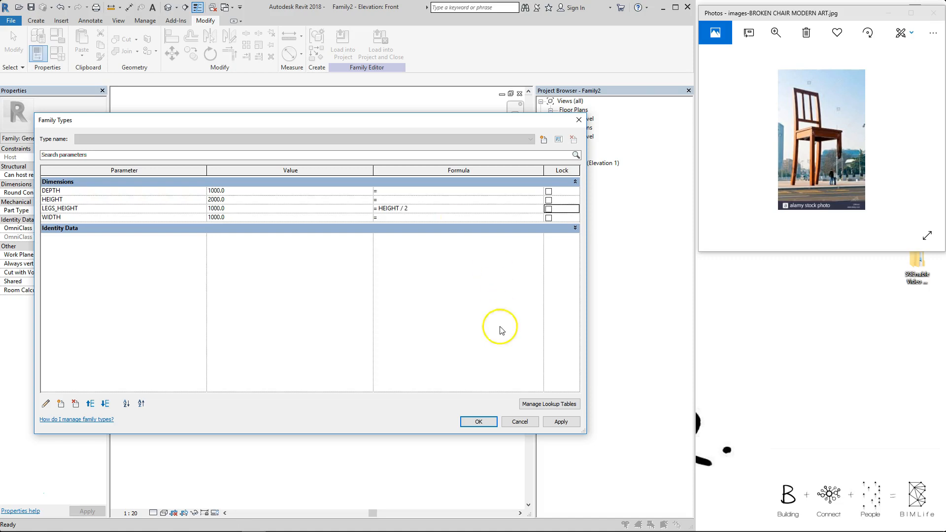
{"action": "left_click", "coordinate": [479, 423]}
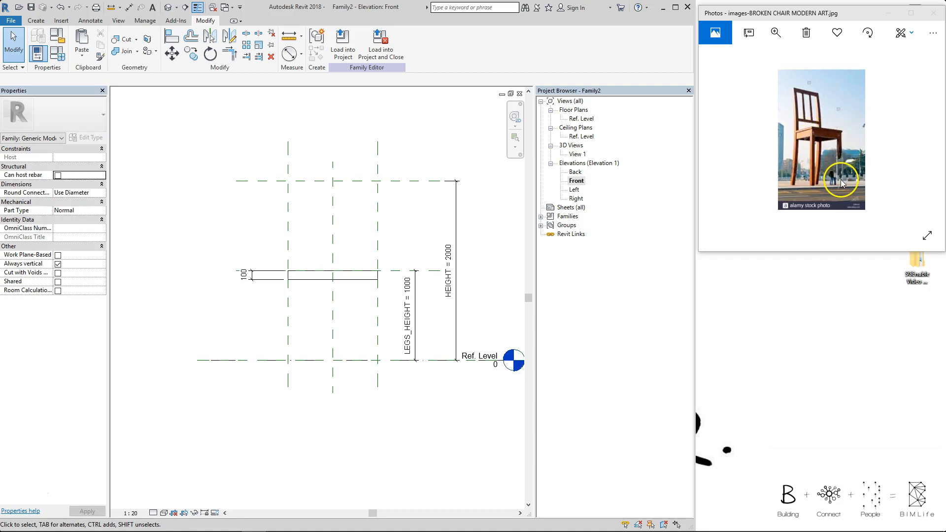
- In the Ref. Level floor plan, start an extrusion and sketch a 100 mm square leg at the seat's lower-left corner
{"action": "left_click", "coordinate": [577, 119]}
{"action": "double_click", "coordinate": [577, 119]}
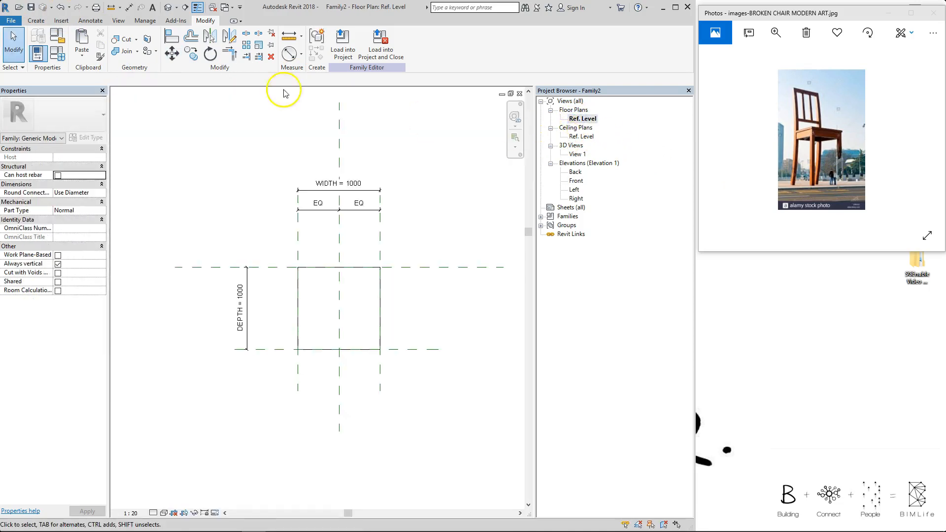
{"action": "left_click", "coordinate": [34, 22]}
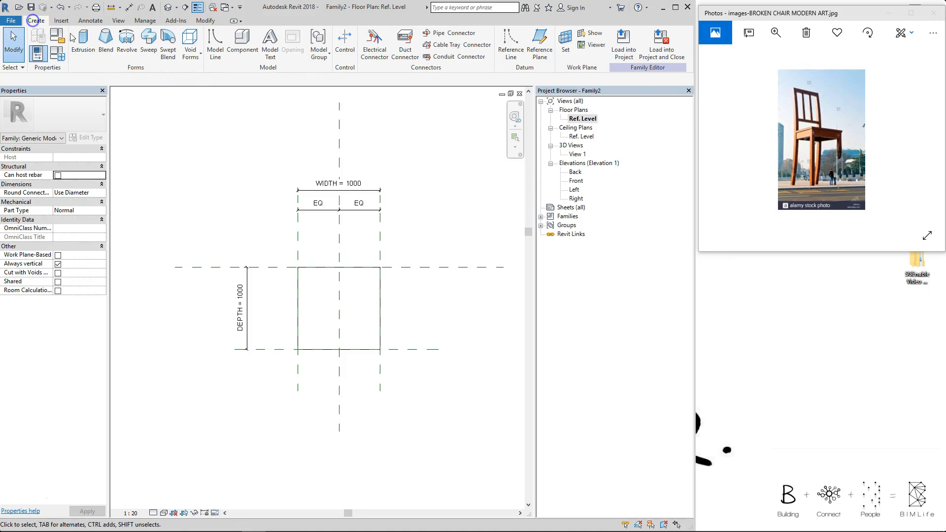
{"action": "left_click", "coordinate": [77, 41]}
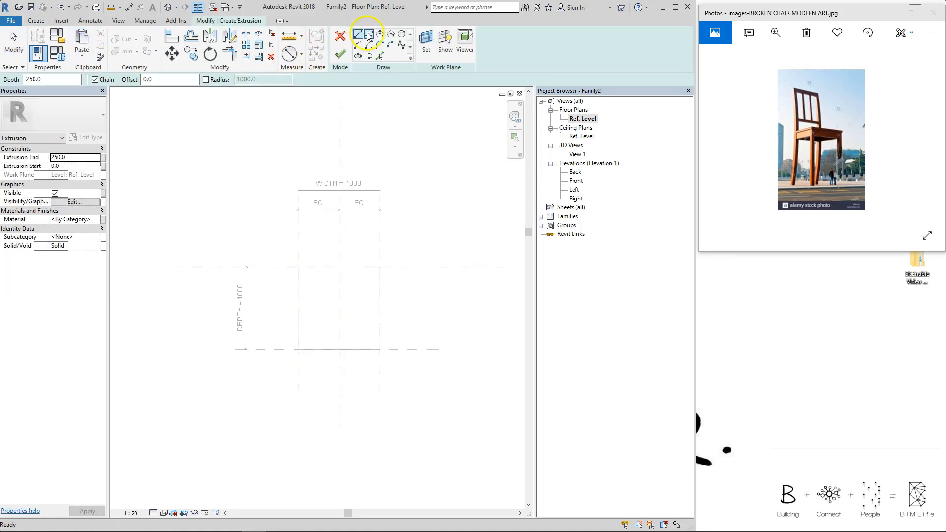
{"action": "left_click", "coordinate": [369, 34]}
{"action": "left_click", "coordinate": [297, 350]}
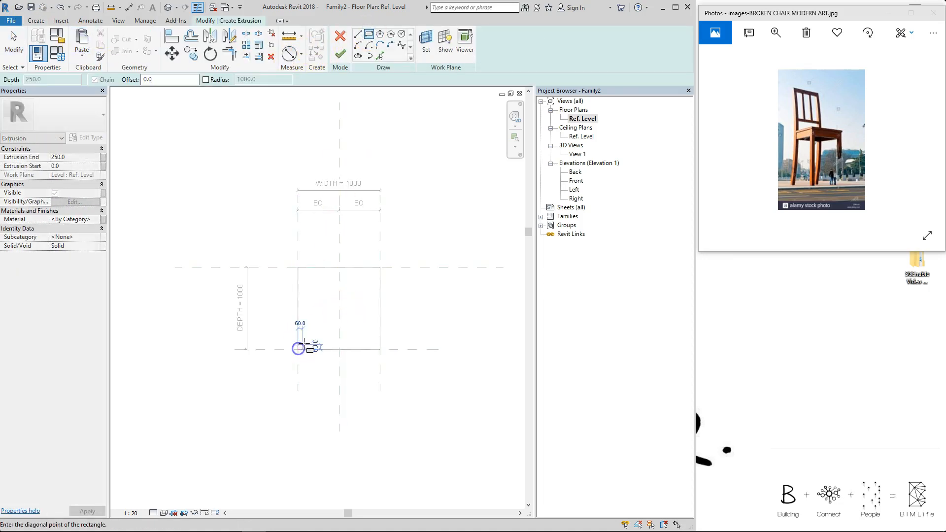
{"action": "scroll", "coordinate": [299, 349], "scroll_direction": "up", "scroll_amount": 2}
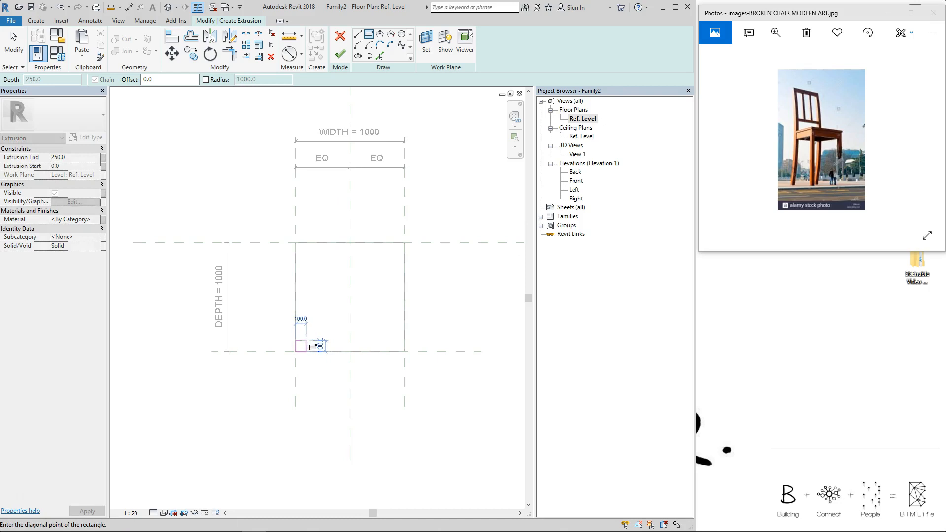
{"action": "left_click", "coordinate": [306, 341]}
- Sketch a second leg rectangle, about 143 by 100 mm, inward from the seat's lower-right corner
{"action": "left_click", "coordinate": [404, 352]}
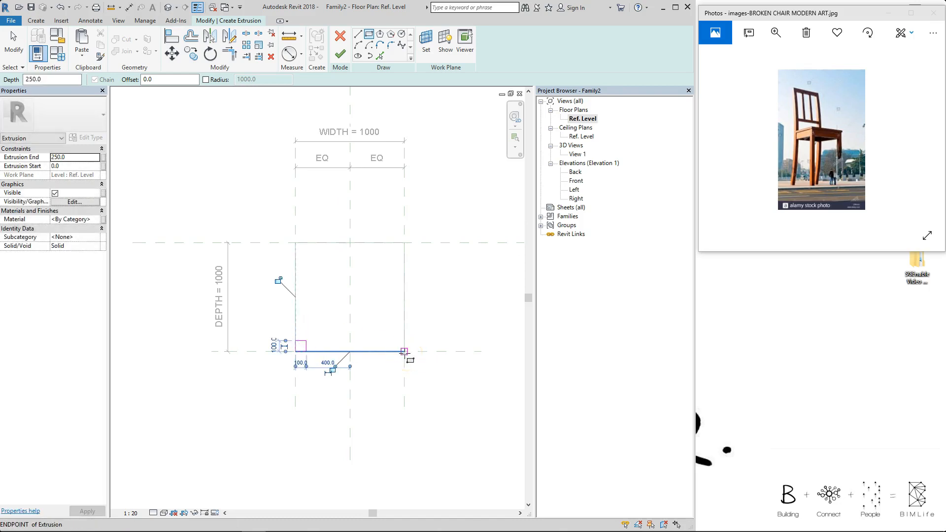
{"action": "left_click", "coordinate": [404, 351]}
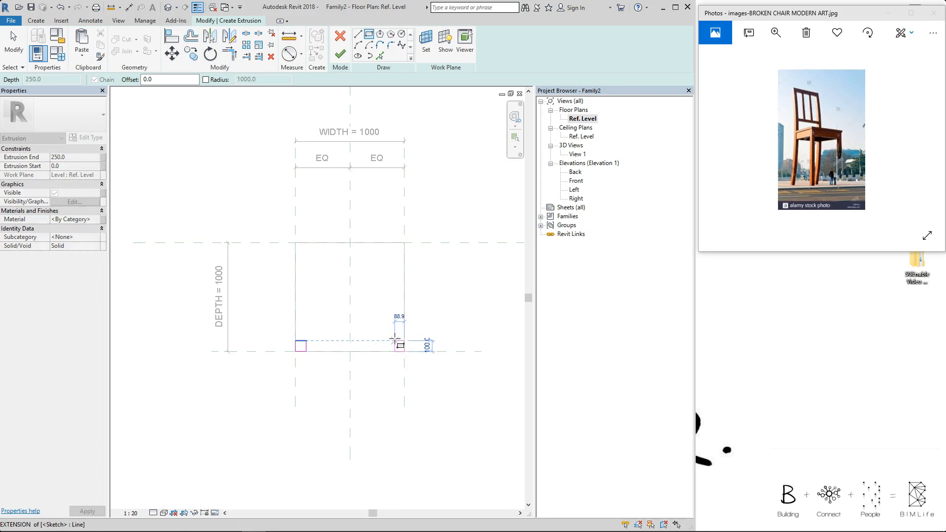
{"action": "left_click", "coordinate": [389, 340]}
{"action": "key", "text": "Escape"}
{"action": "key", "text": "Escape"}
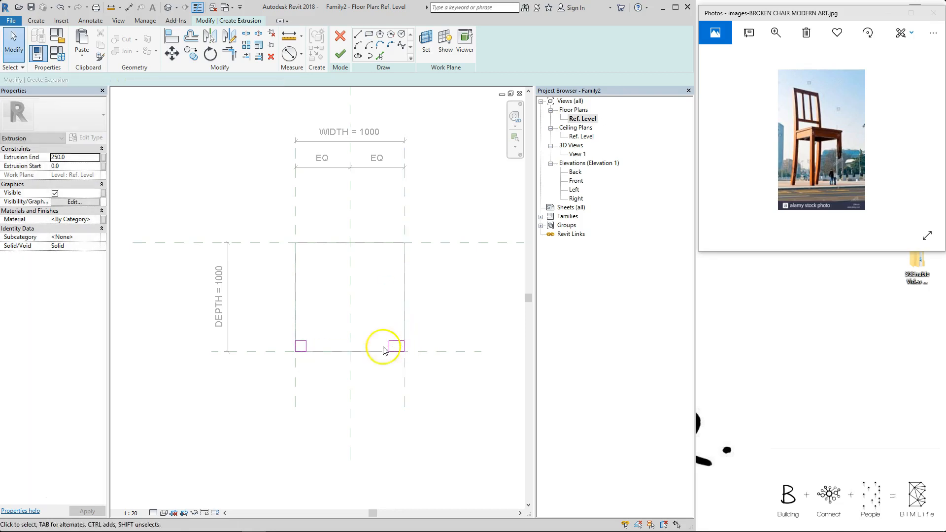
- Align and lock the left leg square's outer and lower edges to the left and lower reference planes
{"action": "key", "text": "a"}
{"action": "key", "text": "l"}
{"action": "left_click", "coordinate": [296, 202]}
{"action": "left_click", "coordinate": [296, 344]}
{"action": "left_click", "coordinate": [265, 351]}
{"action": "left_click", "coordinate": [302, 351]}
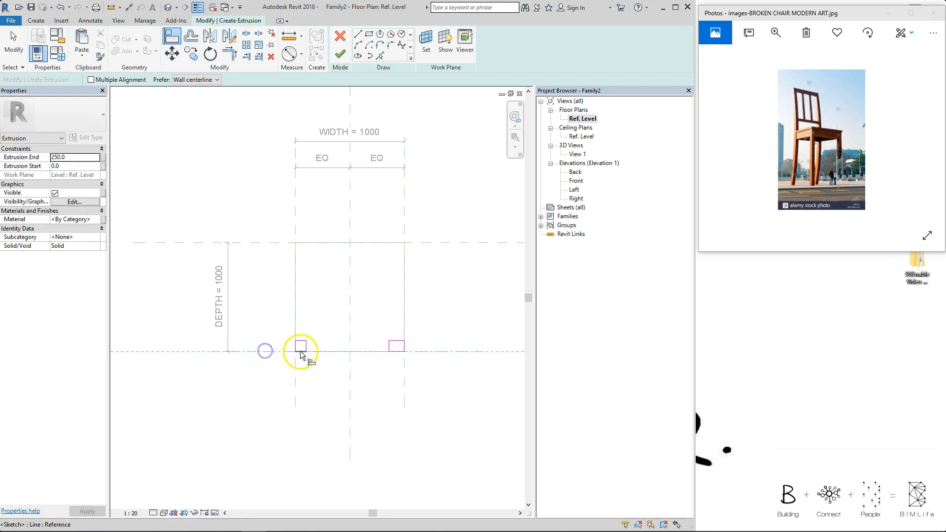
- Dimension the left leg square's width and depth from the left and lower reference planes
{"action": "key", "text": "d"}
{"action": "key", "text": "i"}
{"action": "left_click", "coordinate": [296, 179]}
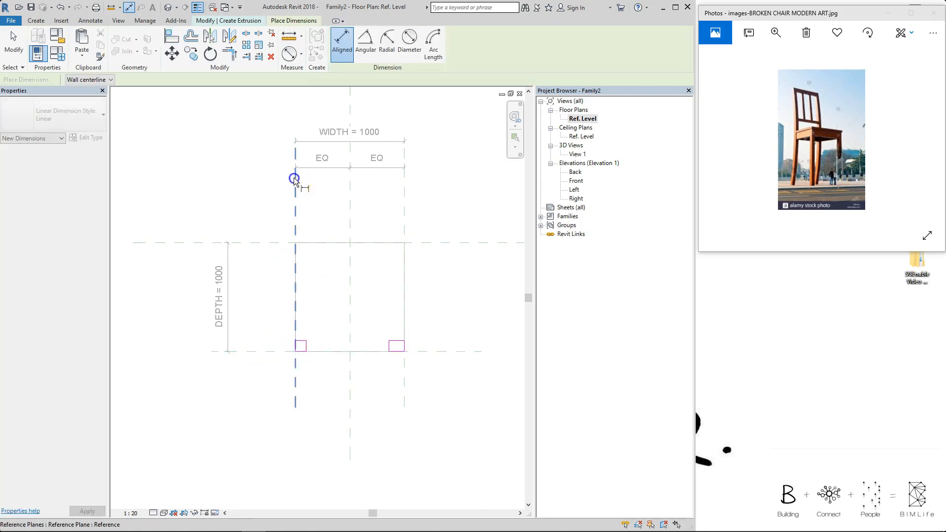
{"action": "left_click", "coordinate": [321, 212]}
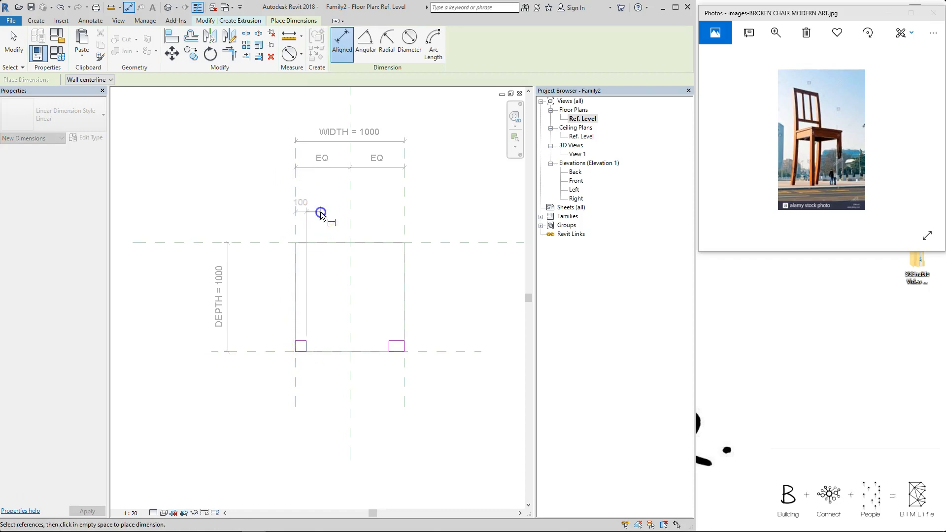
{"action": "left_click", "coordinate": [283, 352]}
{"action": "left_click", "coordinate": [299, 342]}
{"action": "left_click", "coordinate": [249, 326]}
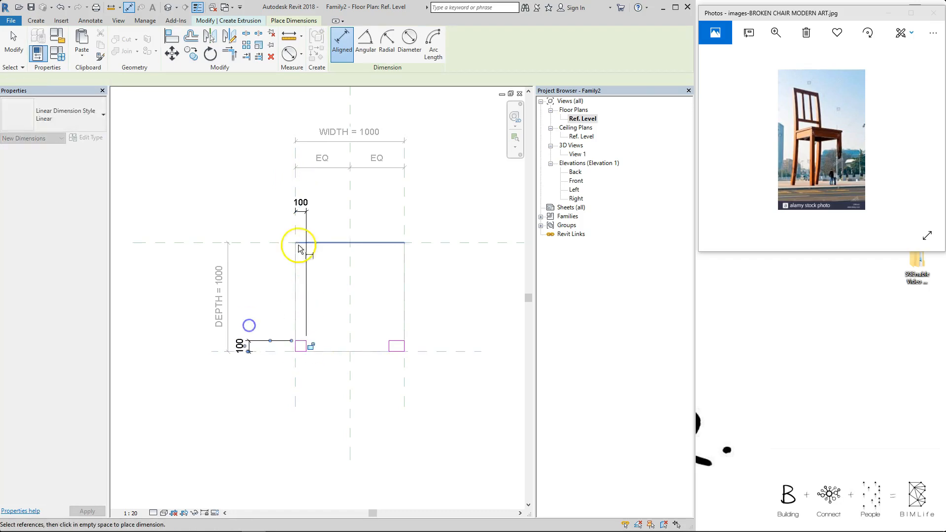
- Lock the left leg square's width and depth dimensions
{"action": "key", "text": "Escape"}
{"action": "key", "text": "Escape"}
{"action": "left_click", "coordinate": [301, 200]}
{"action": "left_click", "coordinate": [302, 279]}
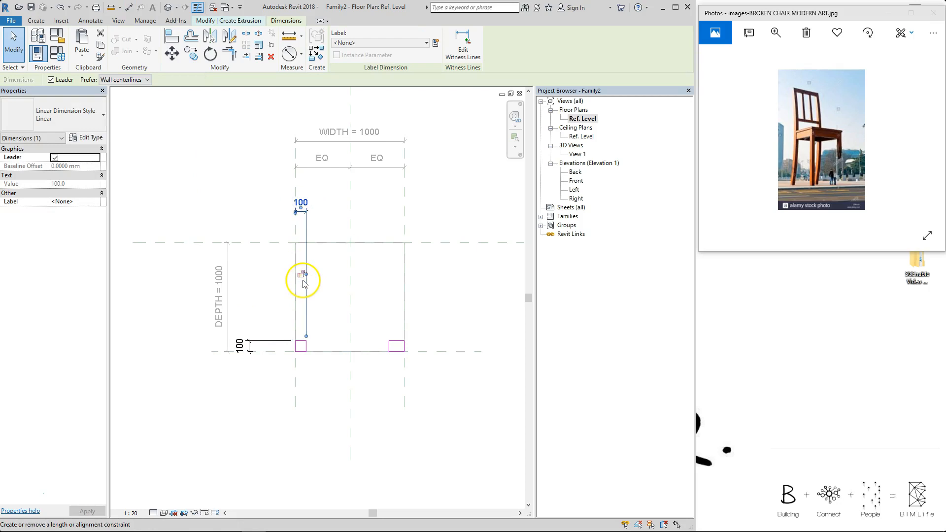
{"action": "left_click", "coordinate": [263, 276]}
{"action": "left_click", "coordinate": [266, 342]}
{"action": "left_click", "coordinate": [311, 344]}
{"action": "left_click", "coordinate": [328, 308]}
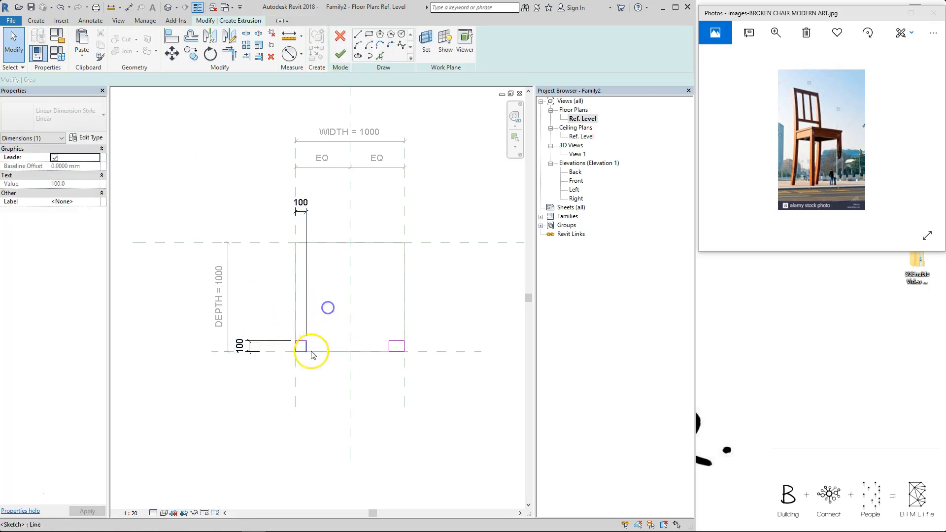
{"action": "left_click", "coordinate": [423, 293]}
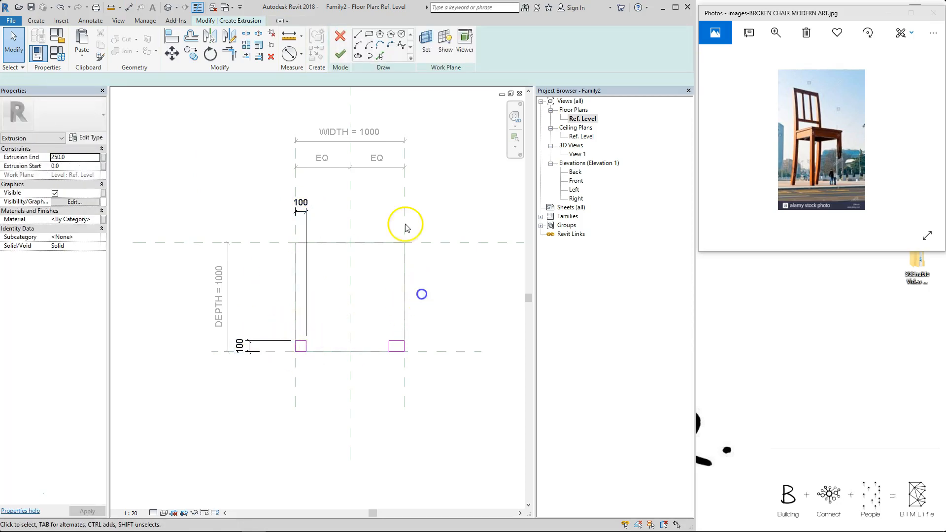
- Align and lock the right leg rectangle's outer and lower edges to the right and lower reference planes
{"action": "key", "text": "a"}
{"action": "key", "text": "l"}
{"action": "left_click", "coordinate": [404, 195]}
{"action": "left_click", "coordinate": [403, 346]}
{"action": "left_click", "coordinate": [453, 288]}
{"action": "left_click", "coordinate": [429, 355]}
{"action": "left_click", "coordinate": [392, 350]}
{"action": "left_click", "coordinate": [358, 333]}
{"action": "left_click", "coordinate": [415, 324]}
- Dimension the right leg rectangle's width and depth from the right and lower reference planes
{"action": "key", "text": "d"}
{"action": "key", "text": "i"}
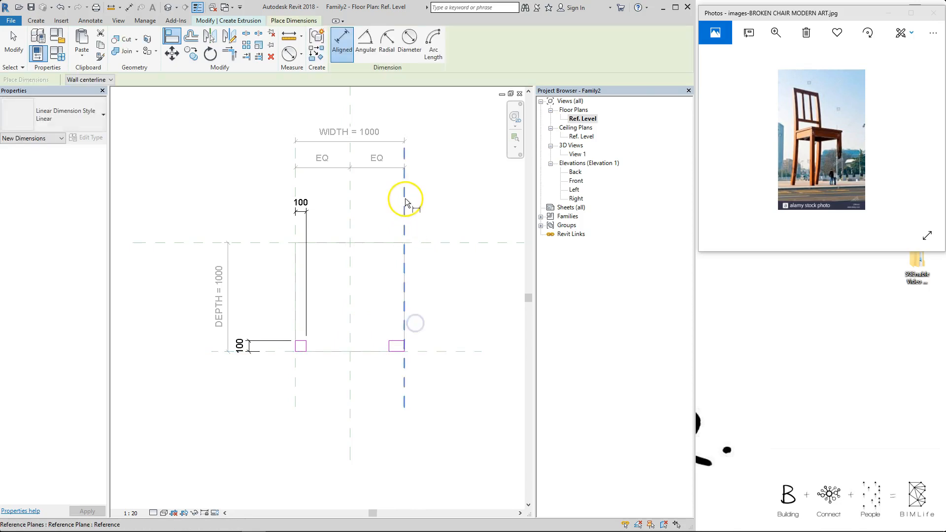
{"action": "left_click", "coordinate": [405, 202]}
{"action": "left_click", "coordinate": [390, 348]}
{"action": "left_click", "coordinate": [395, 212]}
{"action": "left_click", "coordinate": [421, 350]}
{"action": "left_click", "coordinate": [398, 340]}
{"action": "left_click", "coordinate": [464, 333]}
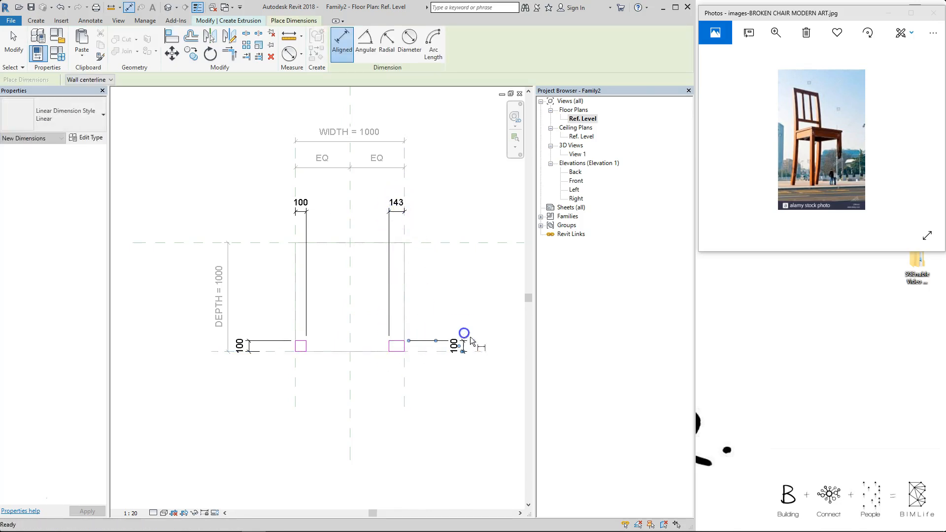
- Lock the right leg rectangle's depth dimension
{"action": "key", "text": "Escape"}
{"action": "left_click", "coordinate": [465, 340]}
{"action": "scroll", "coordinate": [422, 344], "scroll_direction": "down", "scroll_amount": 2}
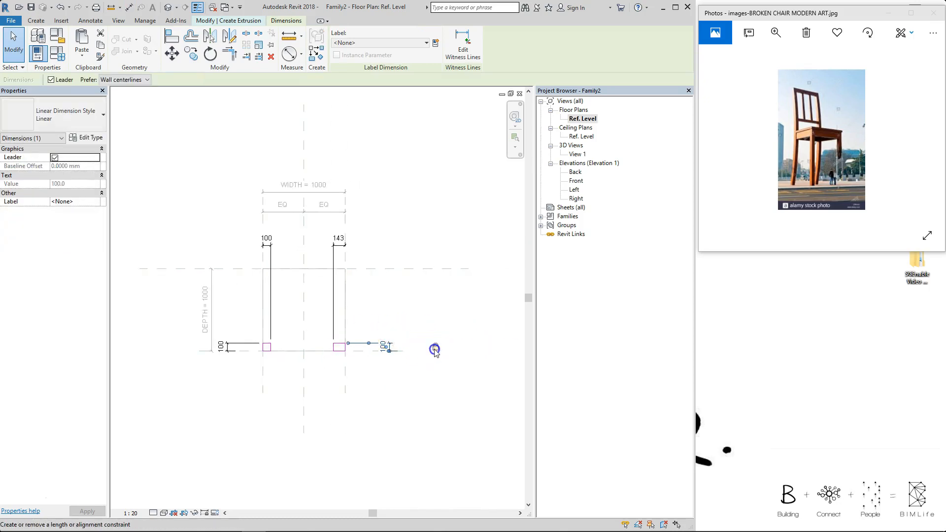
- Set the right leg rectangle's width to 100 mm by repositioning its inner edge
{"action": "scroll", "coordinate": [388, 324], "scroll_direction": "up", "scroll_amount": 2}
{"action": "left_click", "coordinate": [306, 355]}
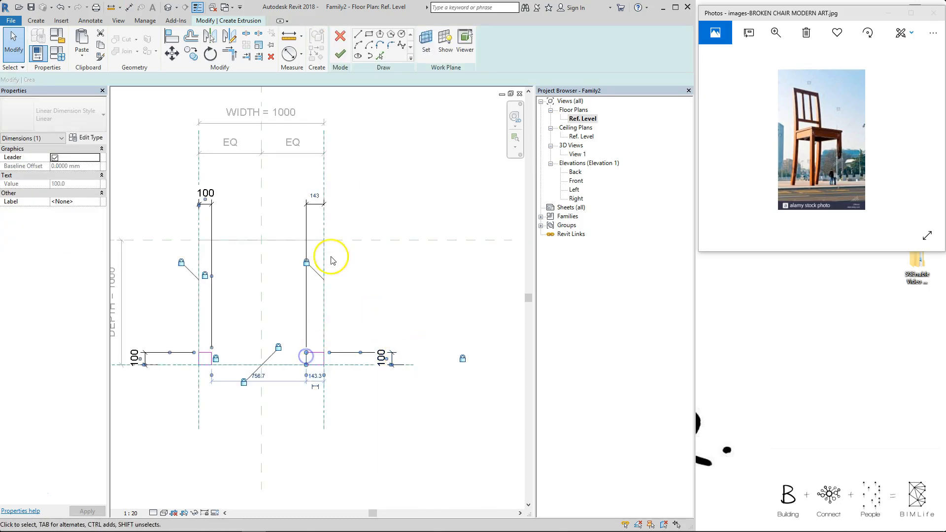
{"action": "left_click", "coordinate": [314, 196]}
{"action": "type", "text": "1000"}
{"action": "key", "text": "BackSpace"}
{"action": "left_click", "coordinate": [384, 179]}
{"action": "left_click", "coordinate": [362, 216]}
{"action": "left_click", "coordinate": [323, 208]}
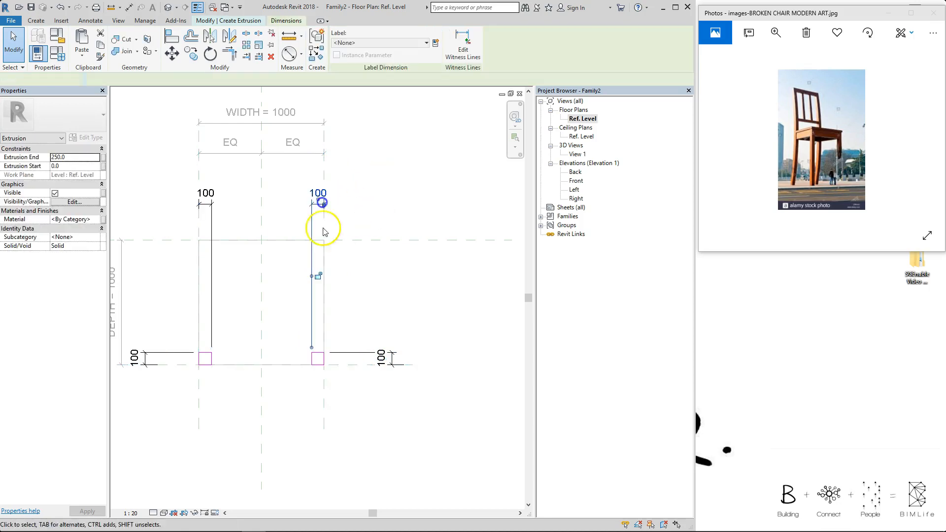
{"action": "left_click", "coordinate": [372, 221]}
{"action": "middle_click_drag", "start_coordinate": [376, 238], "coordinate": [436, 257]}
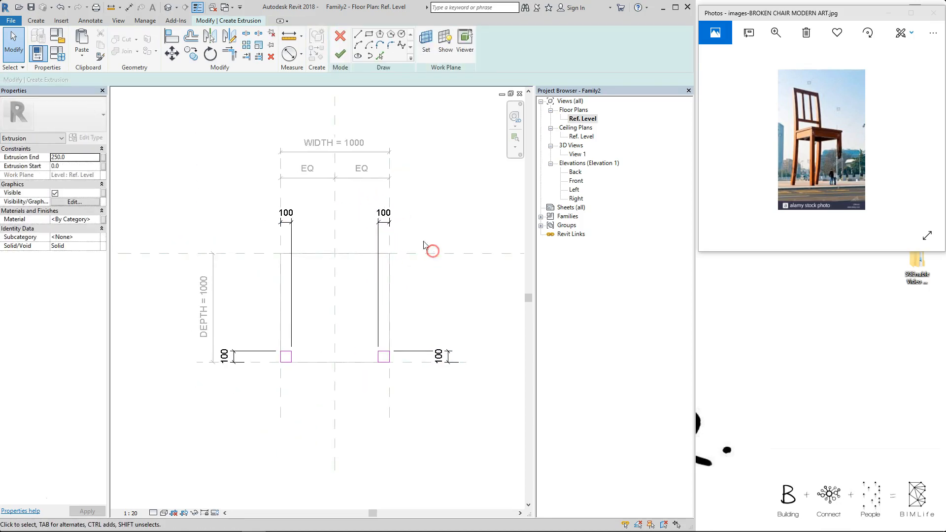
- Finish the two-leg extrusion and, in the Front elevation, align the leg tops with the underside of the seat
{"action": "left_click", "coordinate": [339, 53]}
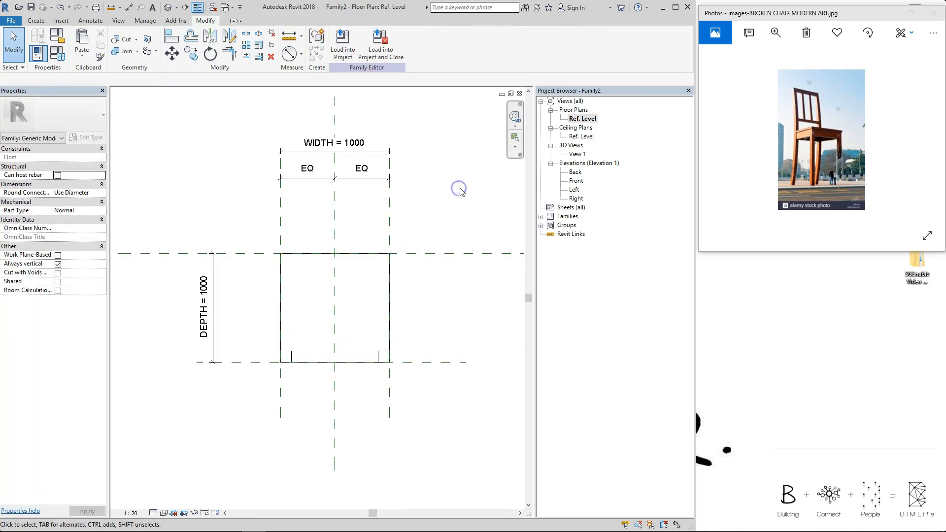
{"action": "double_click", "coordinate": [577, 181]}
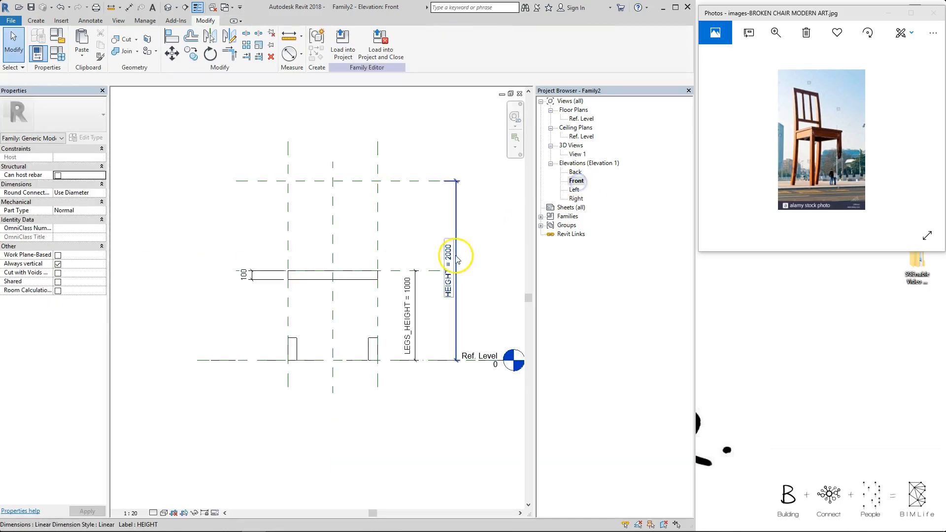
{"action": "left_click", "coordinate": [373, 339]}
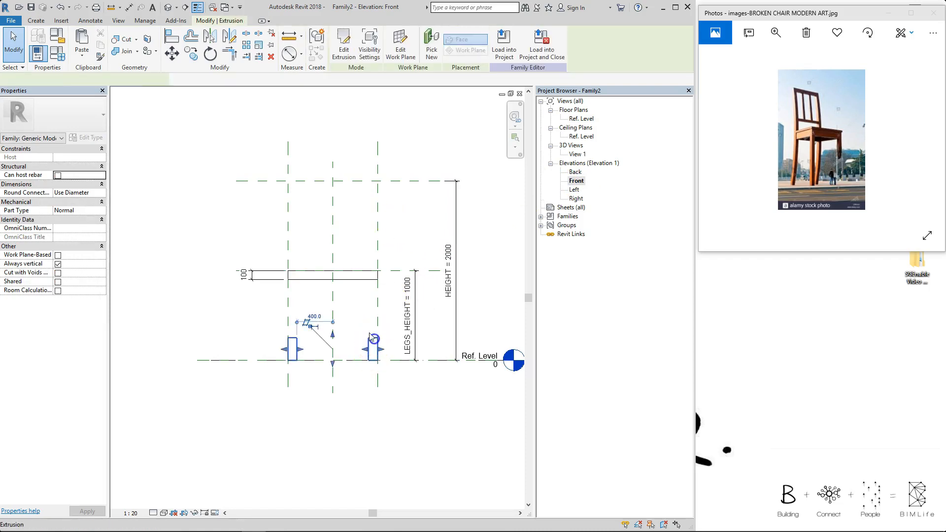
{"action": "key", "text": "a"}
{"action": "key", "text": "l"}
{"action": "left_click", "coordinate": [369, 279]}
{"action": "left_click", "coordinate": [370, 338]}
{"action": "left_click", "coordinate": [369, 361]}
{"action": "left_click", "coordinate": [372, 351]}
{"action": "key", "text": "Escape"}
{"action": "key", "text": "Escape"}
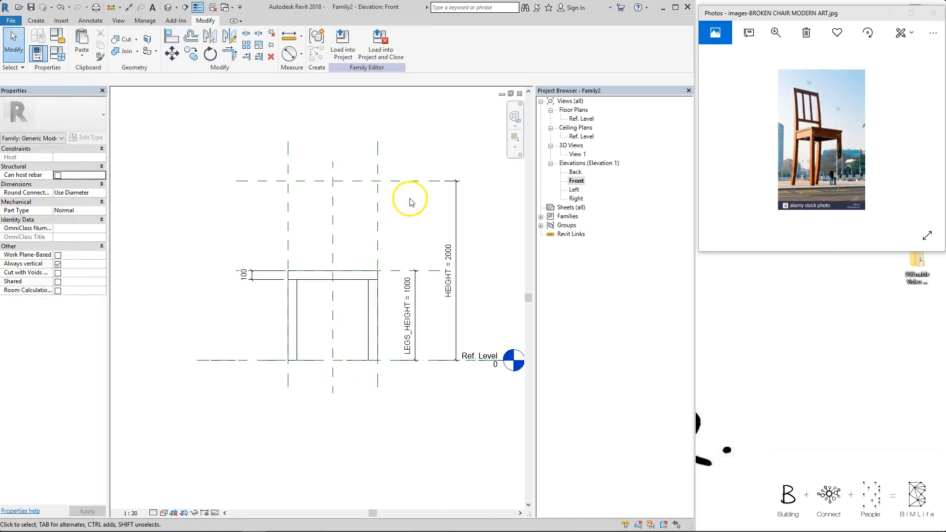
- In the Ref. Level floor plan, create an extrusion from an 800 by 100 mm rectangle between the two legs, with its edges locked
{"action": "key", "text": "3"}
{"action": "key", "text": "d"}
{"action": "middle_click_drag", "start_coordinate": [274, 326], "coordinate": [393, 359], "text": "shift"}
{"action": "scroll", "coordinate": [423, 301], "scroll_direction": "down", "scroll_amount": 3}
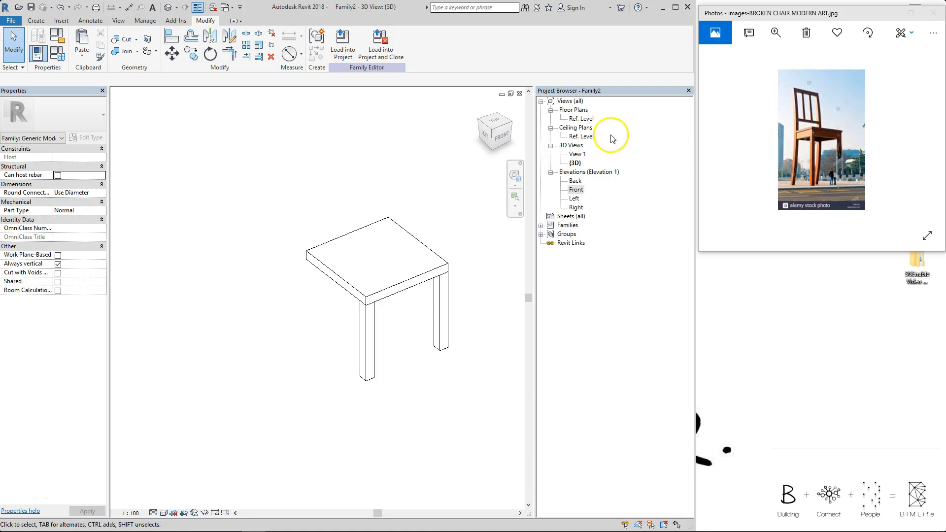
{"action": "double_click", "coordinate": [583, 119]}
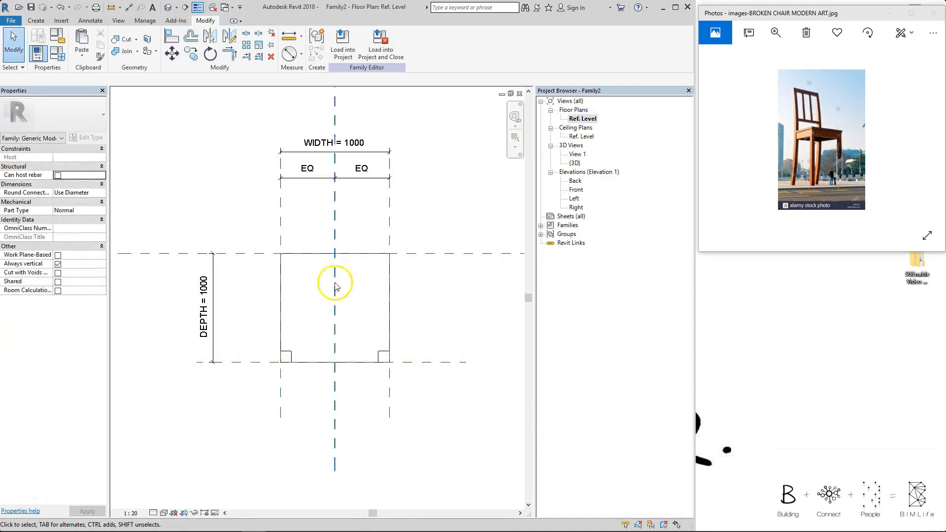
{"action": "left_click", "coordinate": [36, 20]}
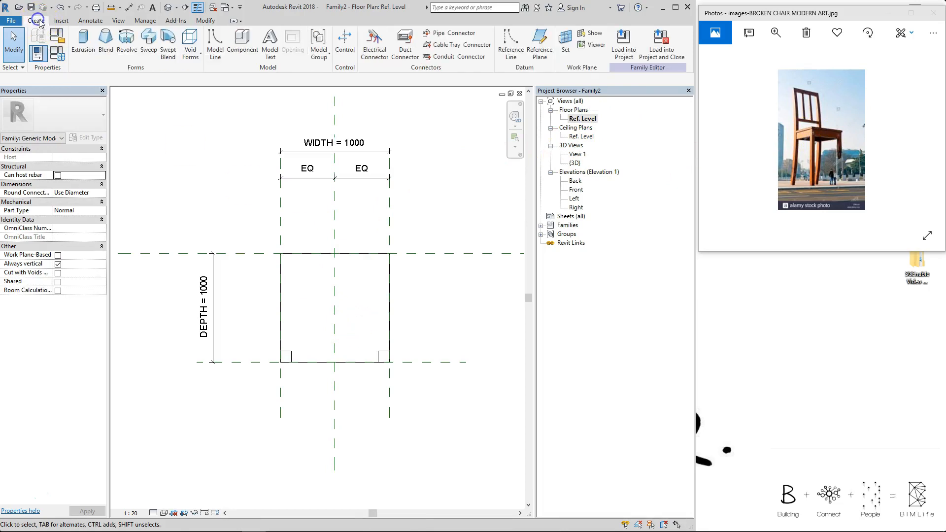
{"action": "left_click", "coordinate": [83, 39]}
{"action": "left_click", "coordinate": [369, 34]}
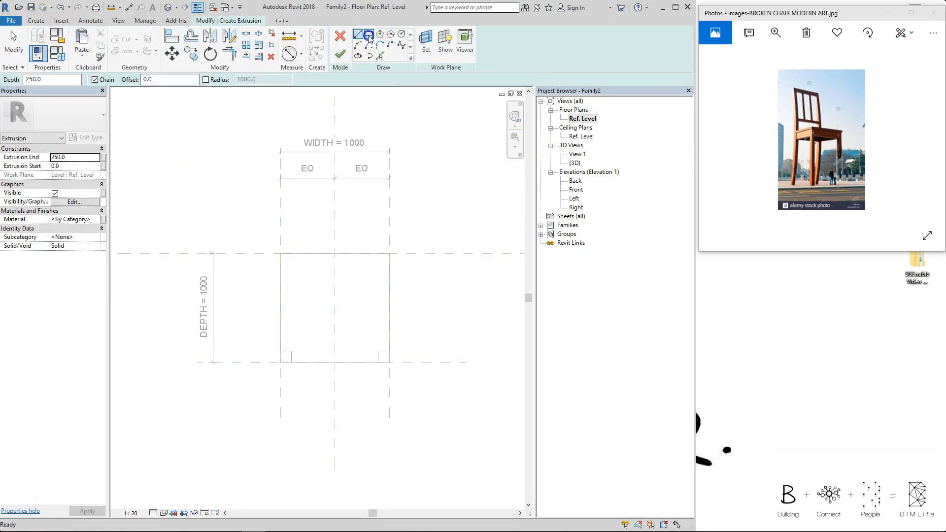
{"action": "scroll", "coordinate": [322, 357], "scroll_direction": "up", "scroll_amount": 1}
{"action": "left_click", "coordinate": [286, 351]}
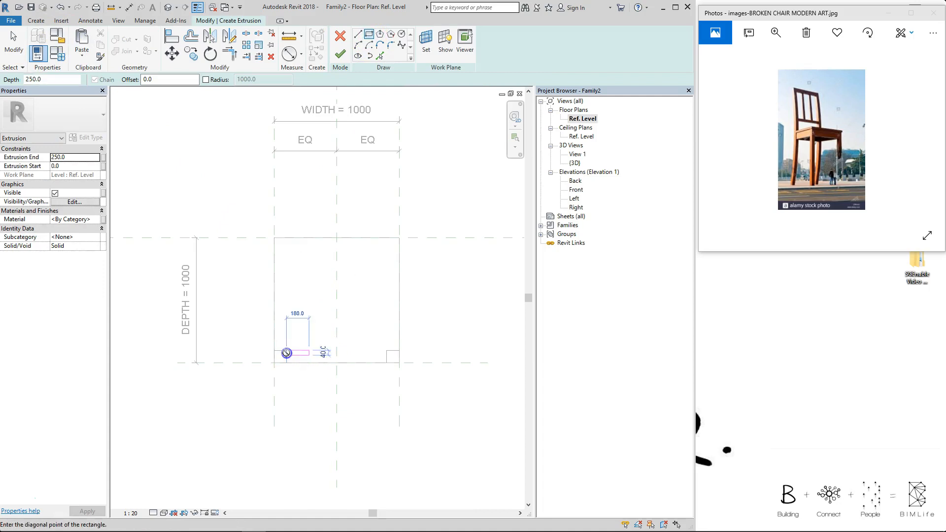
{"action": "left_click", "coordinate": [386, 363]}
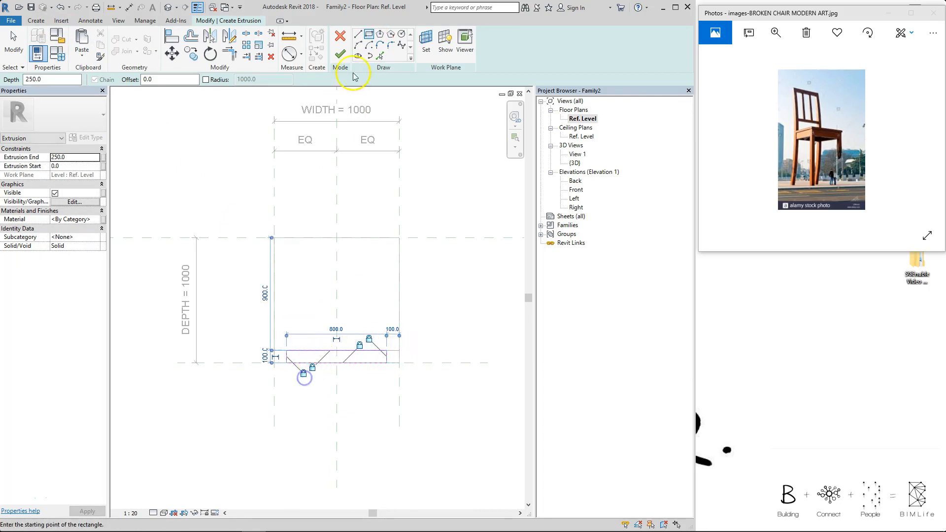
{"action": "left_click", "coordinate": [340, 55]}
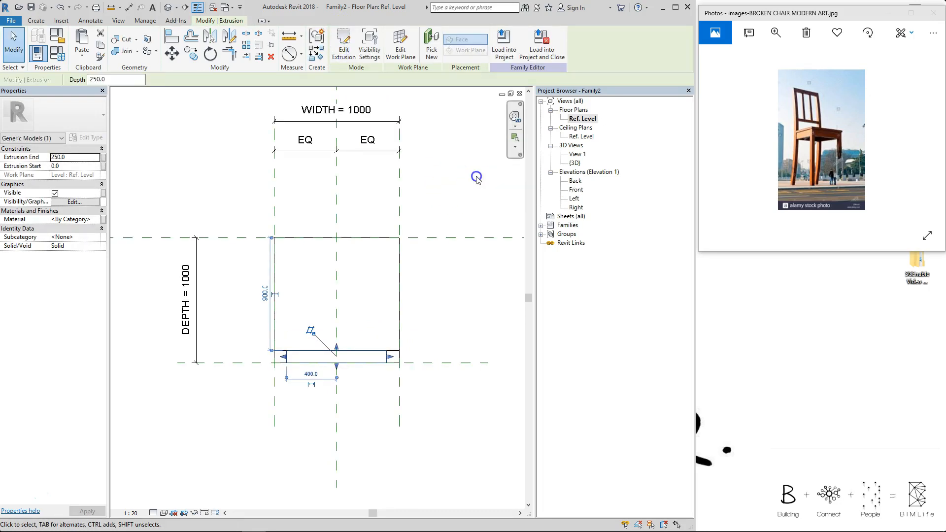
- Set the extrusion end of the crosspiece between the legs to 200 mm, working in the Front elevation
{"action": "double_click", "coordinate": [575, 190]}
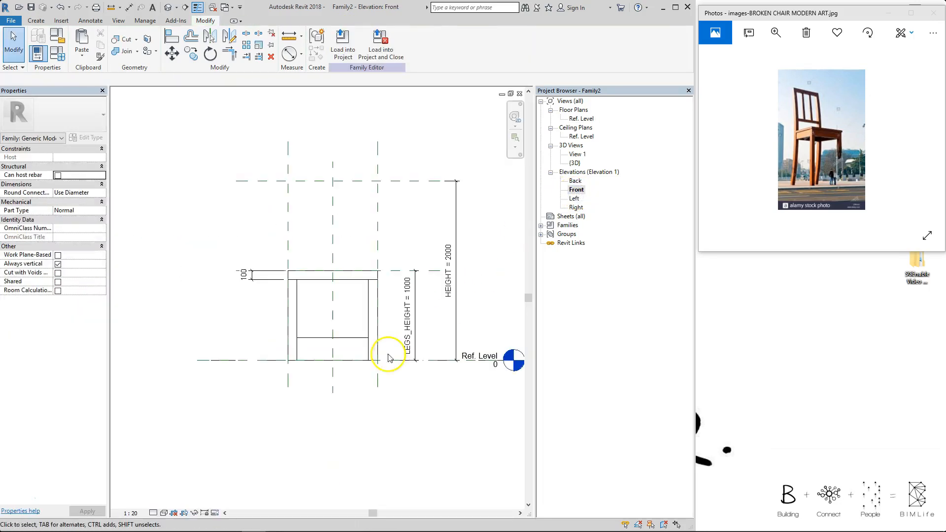
{"action": "scroll", "coordinate": [348, 339], "scroll_direction": "up", "scroll_amount": 1}
{"action": "left_click", "coordinate": [345, 338]}
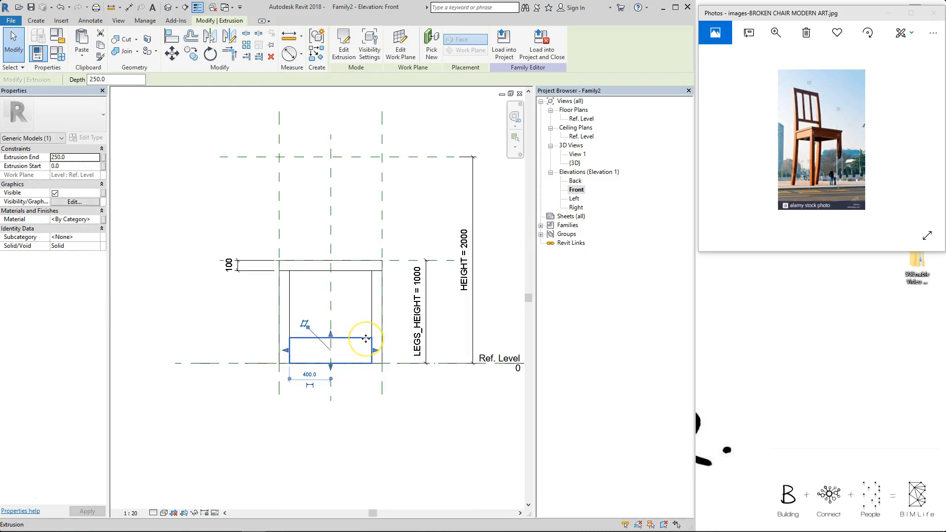
{"action": "left_click", "coordinate": [85, 157]}
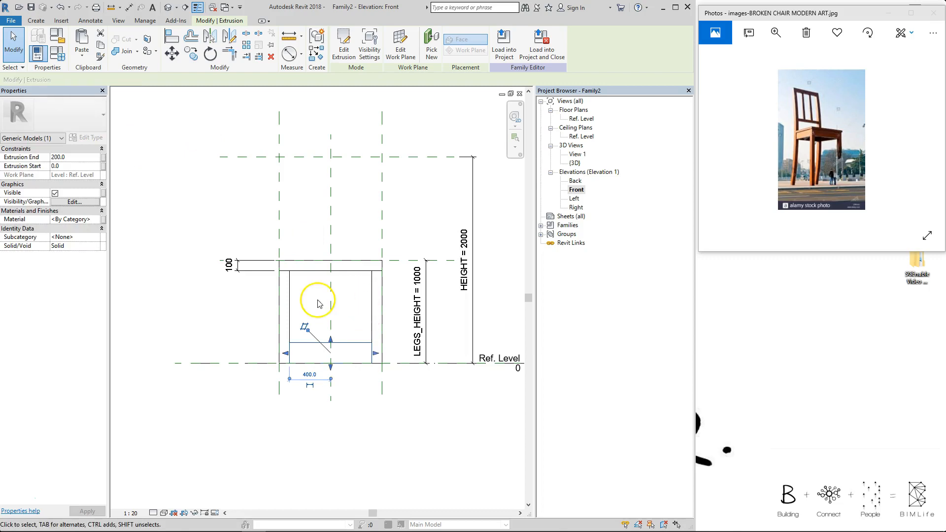
{"action": "left_click", "coordinate": [313, 285]}
- Dimension the crosspiece's height between its upper and lower edges and lock that dimension
{"action": "key", "text": "d"}
{"action": "key", "text": "i"}
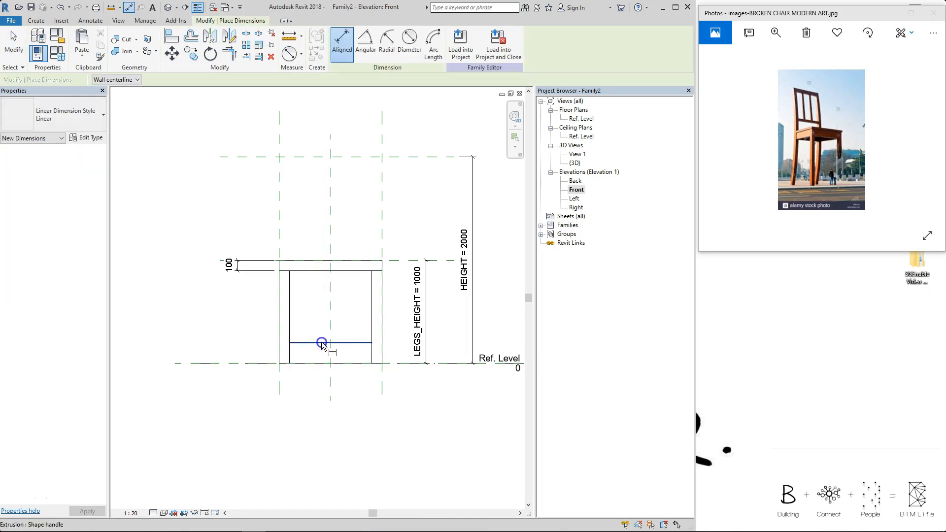
{"action": "left_click", "coordinate": [322, 343]}
{"action": "left_click", "coordinate": [307, 363]}
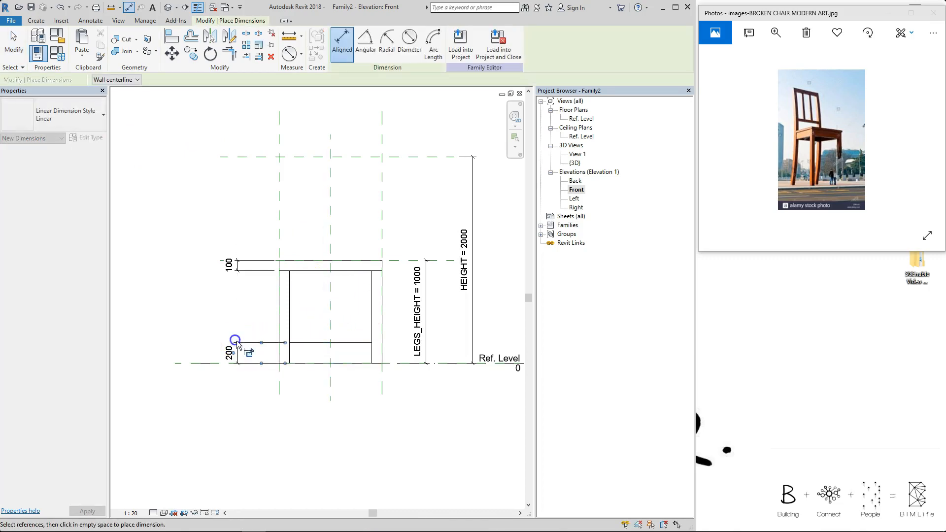
{"action": "left_click", "coordinate": [237, 341]}
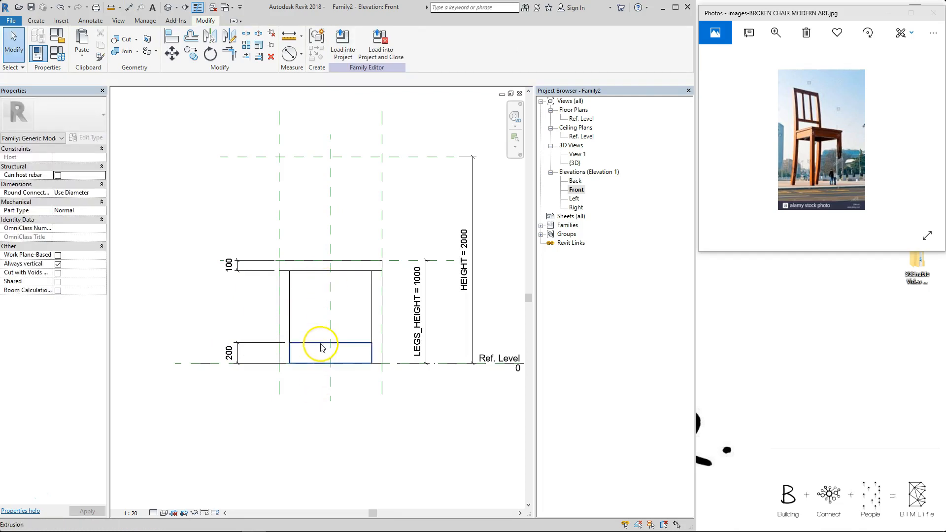
- Align the crosspiece's upper edge with the underside of the seat, lock the alignment, and check the chair in the 3D view
{"action": "key", "text": "a"}
{"action": "key", "text": "l"}
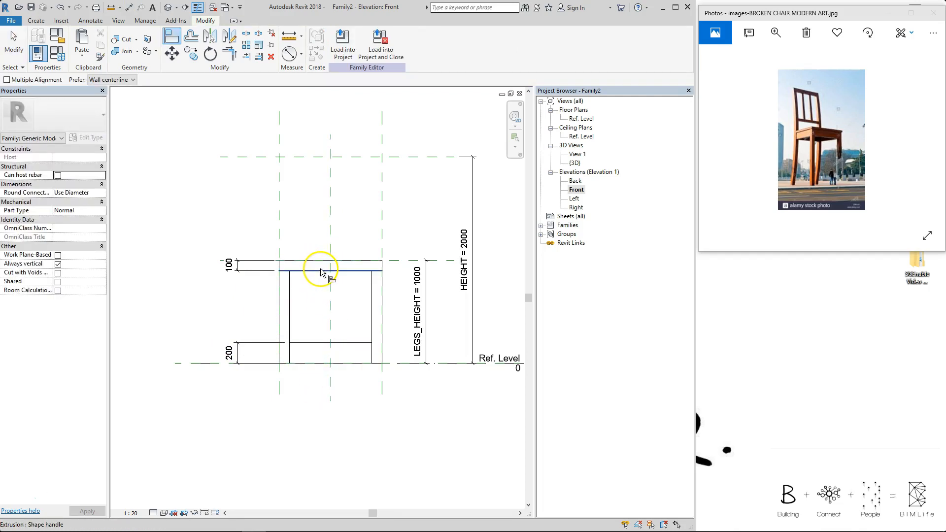
{"action": "left_click", "coordinate": [321, 271]}
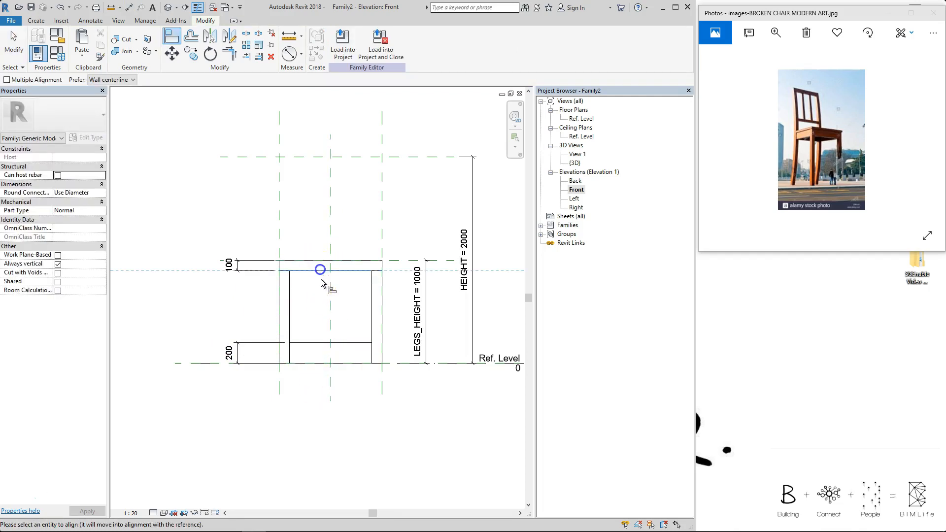
{"action": "left_click", "coordinate": [317, 343]}
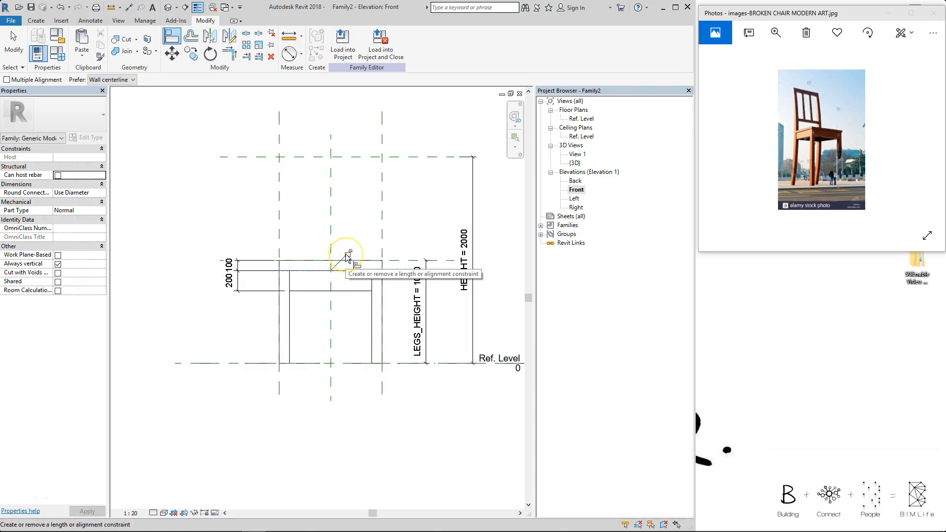
{"action": "left_click", "coordinate": [349, 253]}
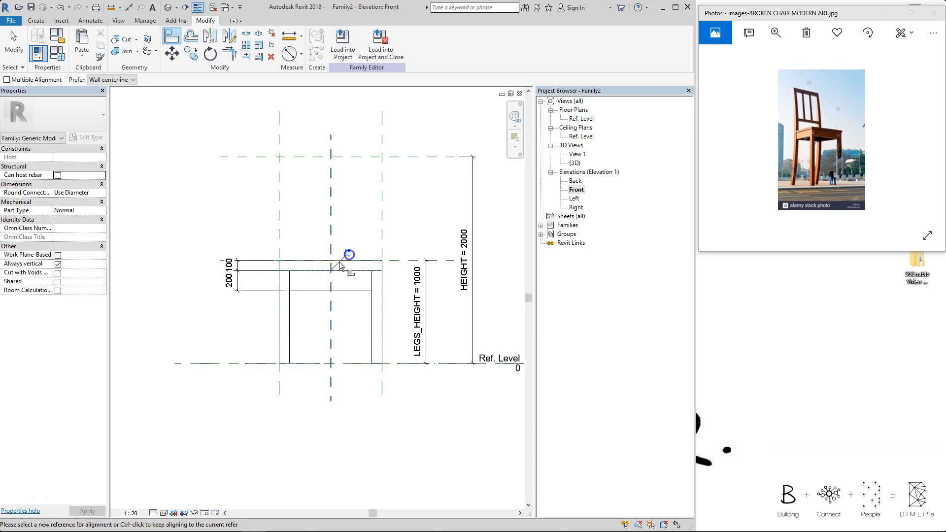
{"action": "key", "text": "ctrl+Tab"}
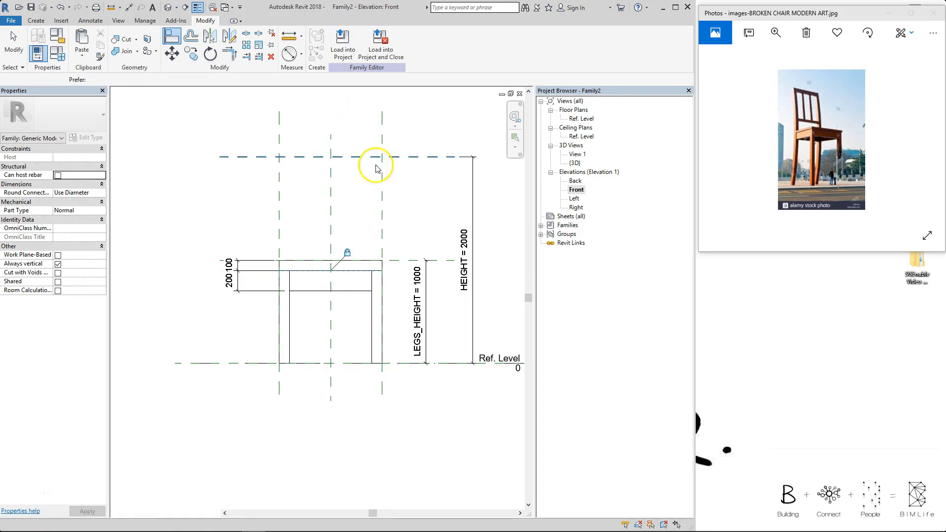
{"action": "middle_click_drag", "start_coordinate": [391, 333], "coordinate": [422, 320], "text": "shift"}
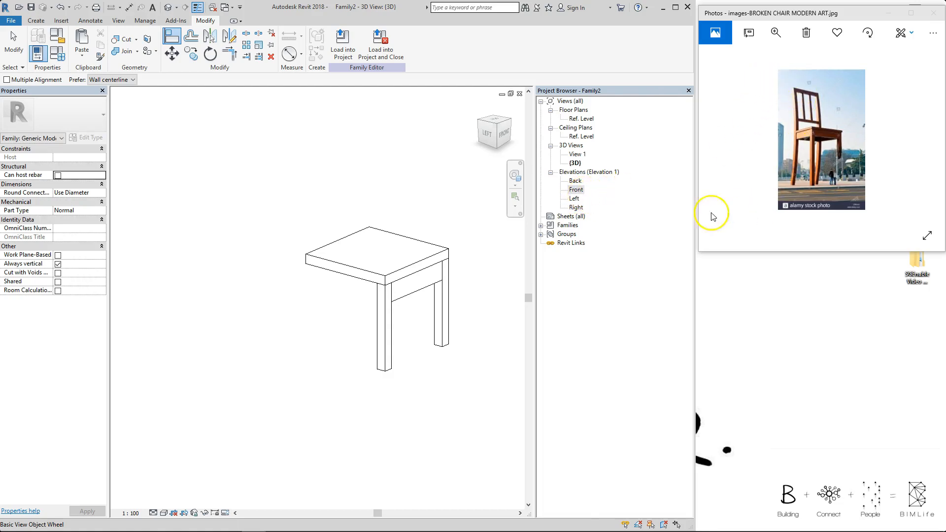
- In the Left elevation, start an extrusion with a shallow arc of about 7559 mm radius from the top reference plane down to Ref. Level, bulging toward the seat
{"action": "left_click", "coordinate": [575, 198]}
{"action": "double_click", "coordinate": [575, 200]}
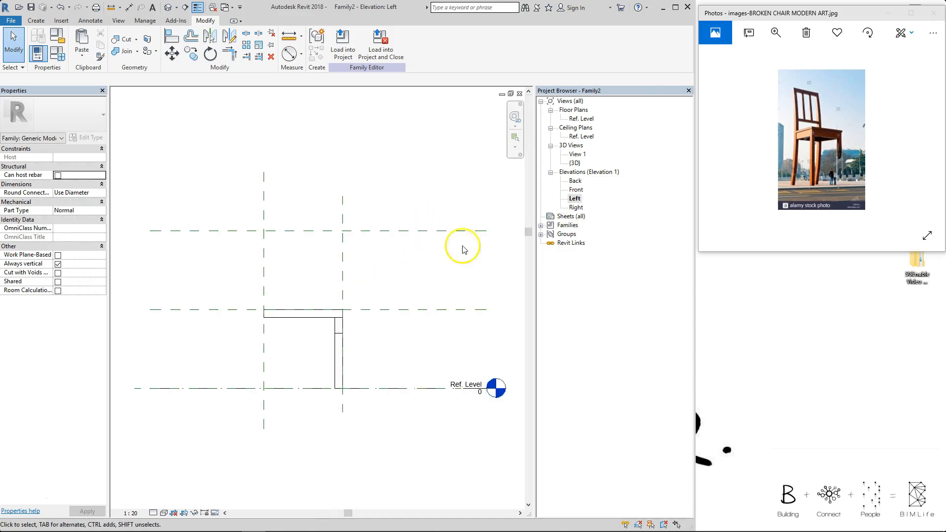
{"action": "middle_click_drag", "start_coordinate": [337, 240], "coordinate": [372, 218]}
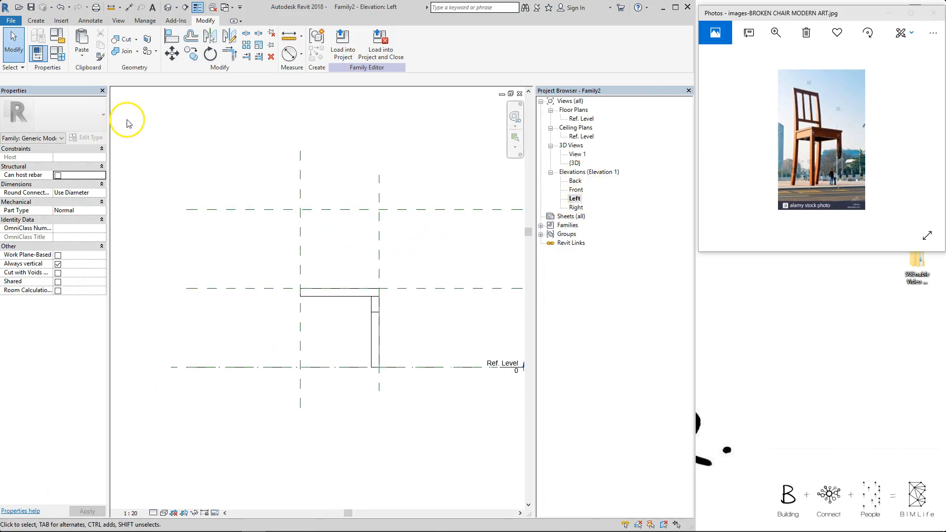
{"action": "left_click", "coordinate": [38, 22]}
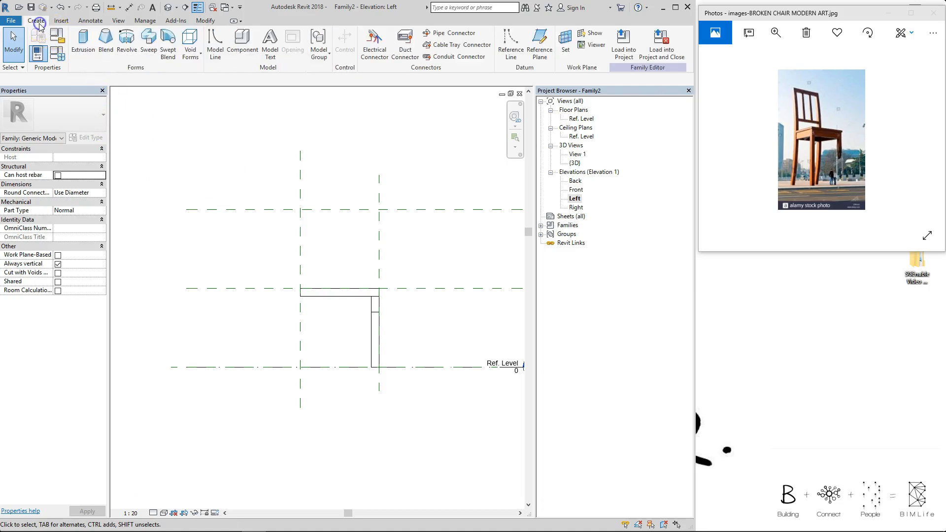
{"action": "left_click", "coordinate": [85, 49]}
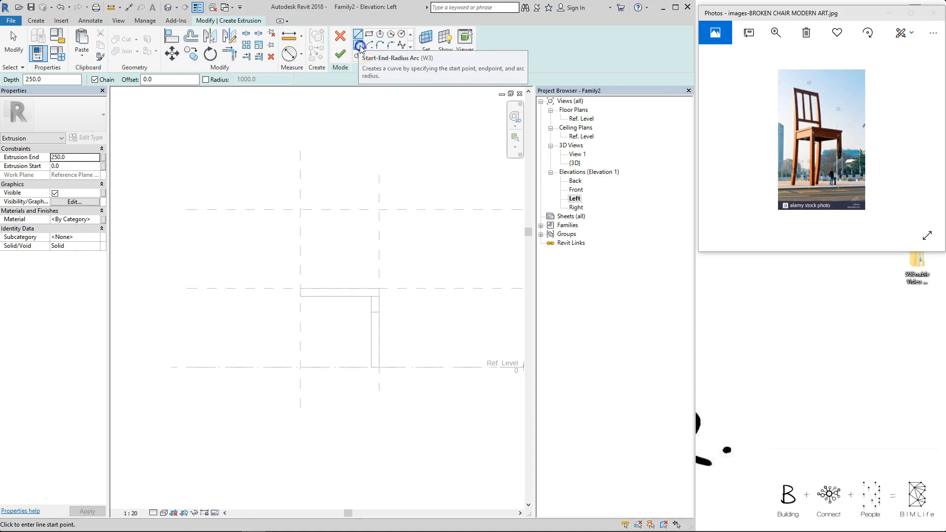
{"action": "left_click", "coordinate": [359, 45]}
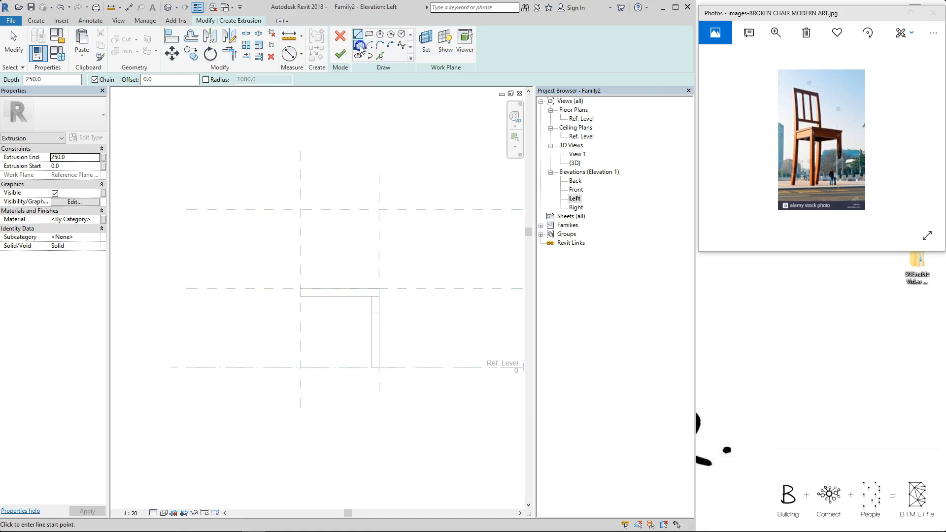
{"action": "left_click", "coordinate": [301, 210]}
{"action": "left_click", "coordinate": [300, 367]}
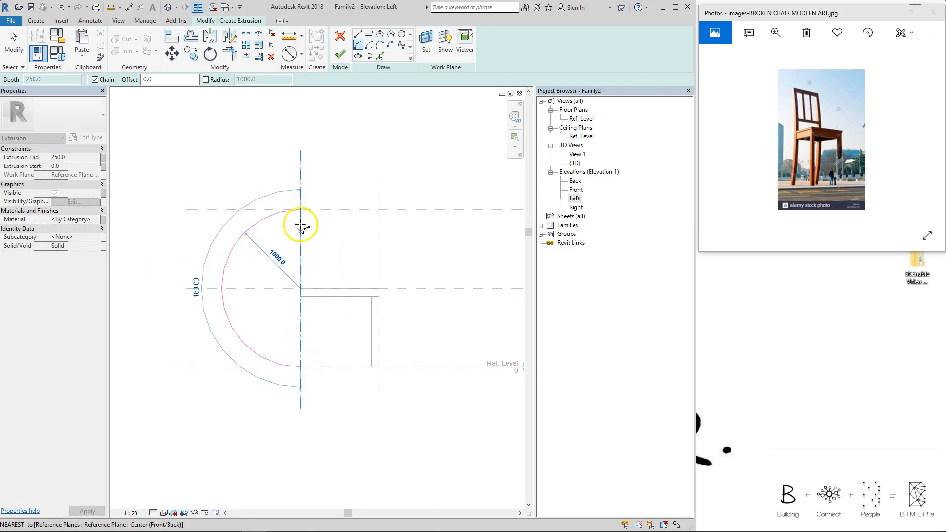
{"action": "scroll", "coordinate": [313, 324], "scroll_direction": "up", "scroll_amount": 3}
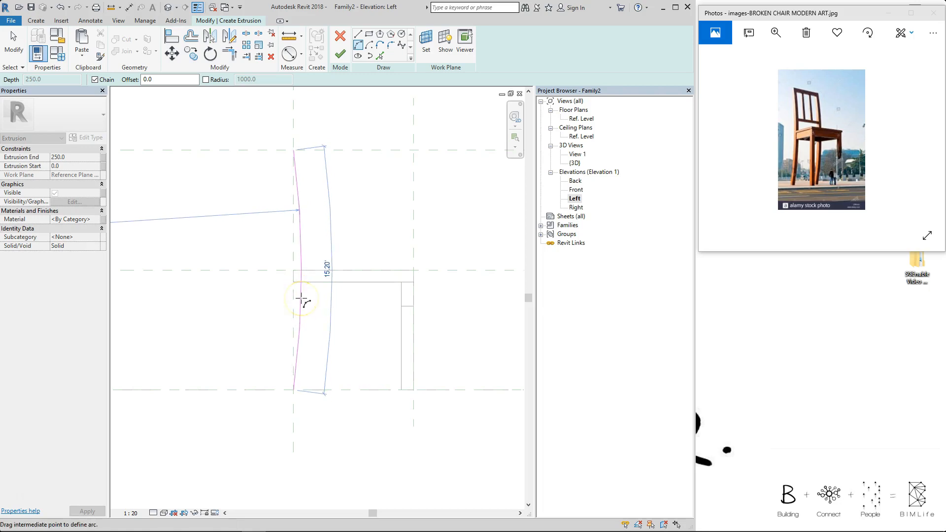
{"action": "left_click", "coordinate": [302, 299]}
{"action": "key", "text": "Escape"}
{"action": "key", "text": "Escape"}
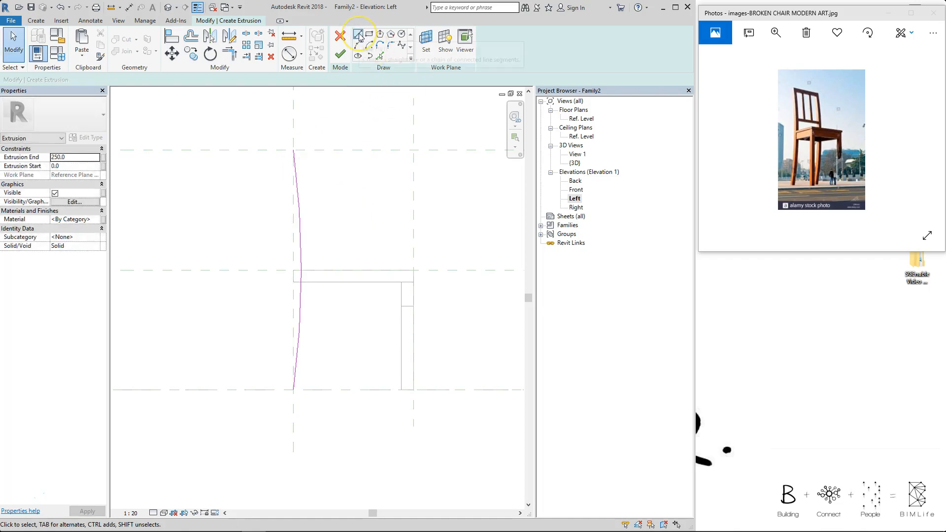
- Draw a 100 mm horizontal line toward the seat side from each of the arc's upper and lower endpoints
{"action": "left_click", "coordinate": [359, 35]}
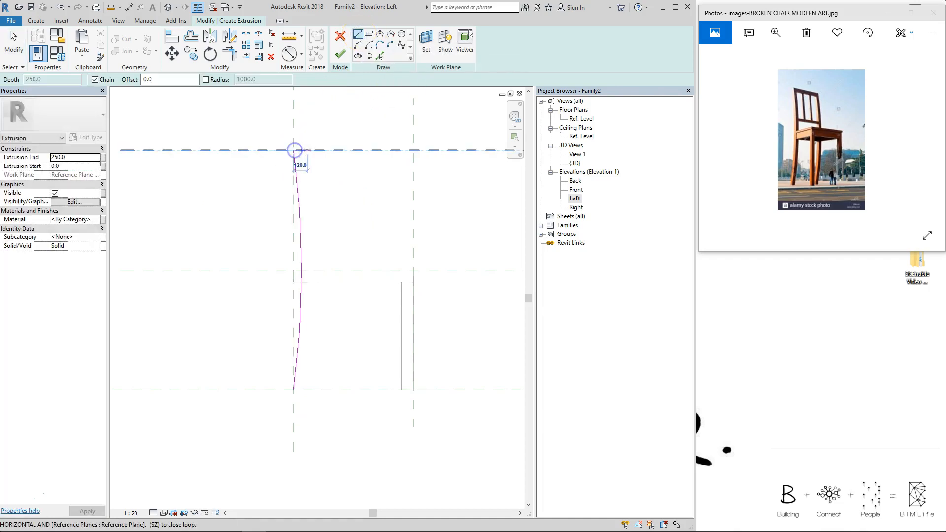
{"action": "type", "text": "100"}
{"action": "key", "text": "Return"}
{"action": "type", "text": "100"}
{"action": "key", "text": "Return"}
{"action": "key", "text": "Escape"}
{"action": "key", "text": "Escape"}
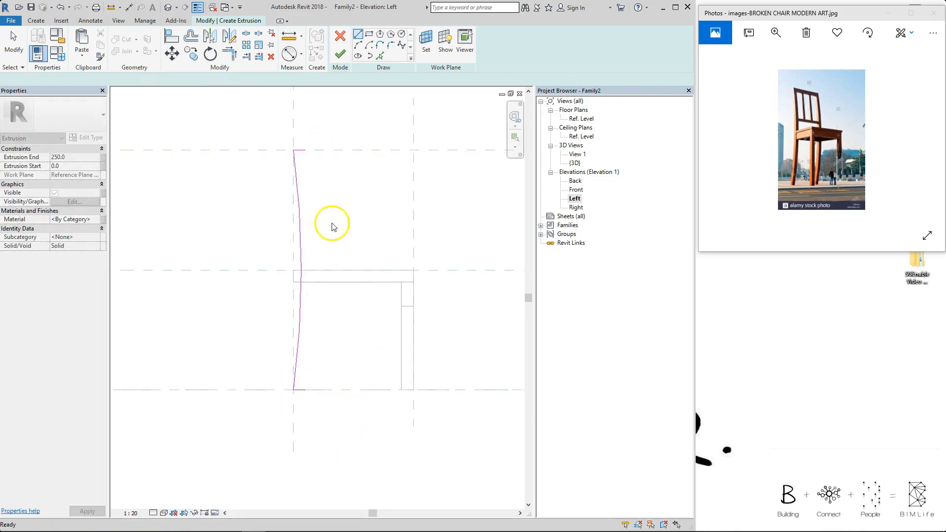
- Copy the arc 100 mm toward the seat, from its upper endpoint to the free end of the upper short line
{"action": "left_click", "coordinate": [298, 170]}
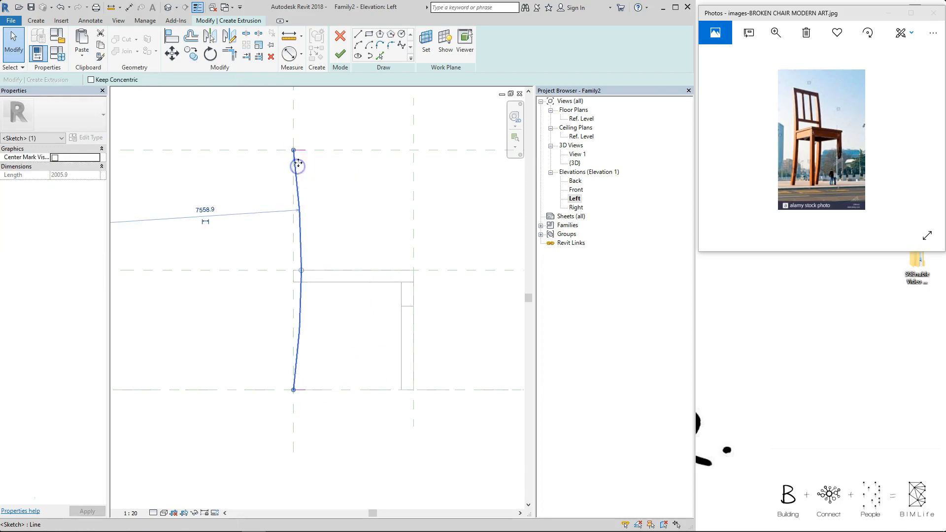
{"action": "left_click", "coordinate": [193, 57]}
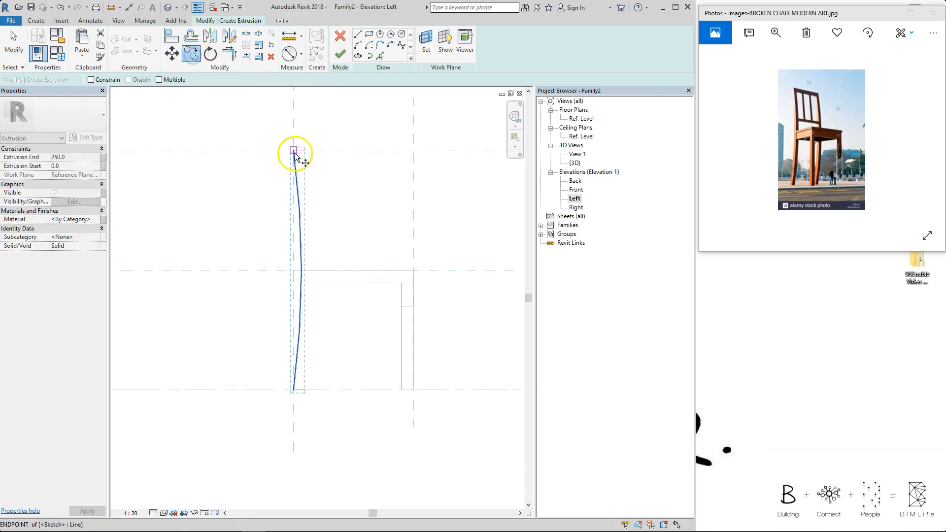
{"action": "left_click", "coordinate": [294, 150]}
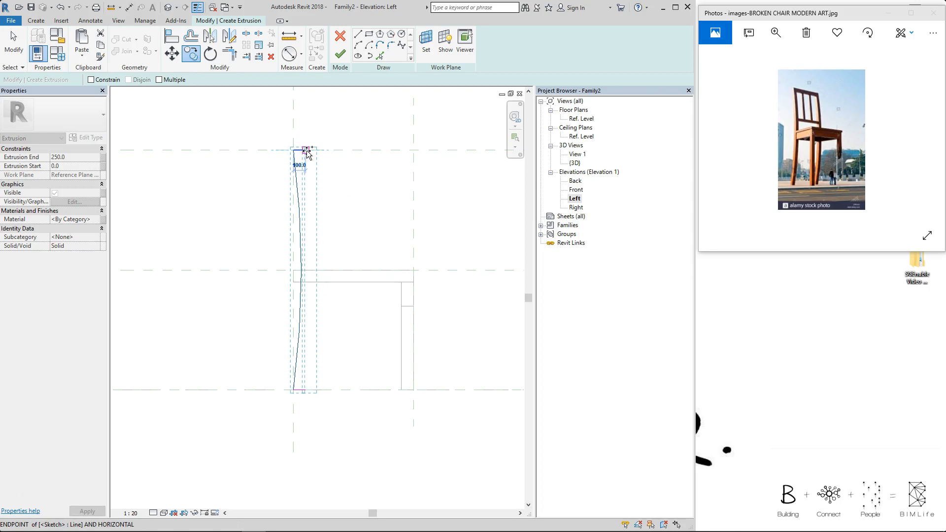
{"action": "left_click", "coordinate": [306, 150]}
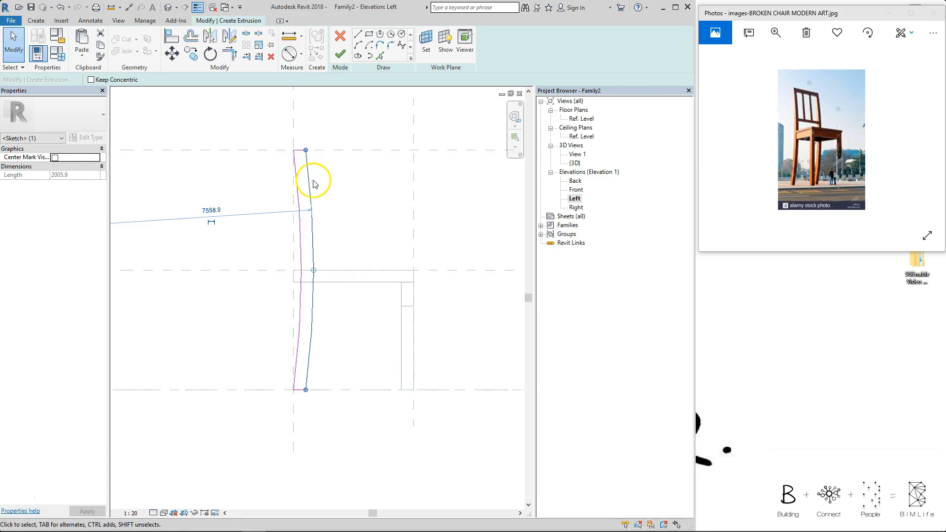
{"action": "left_click", "coordinate": [361, 191]}
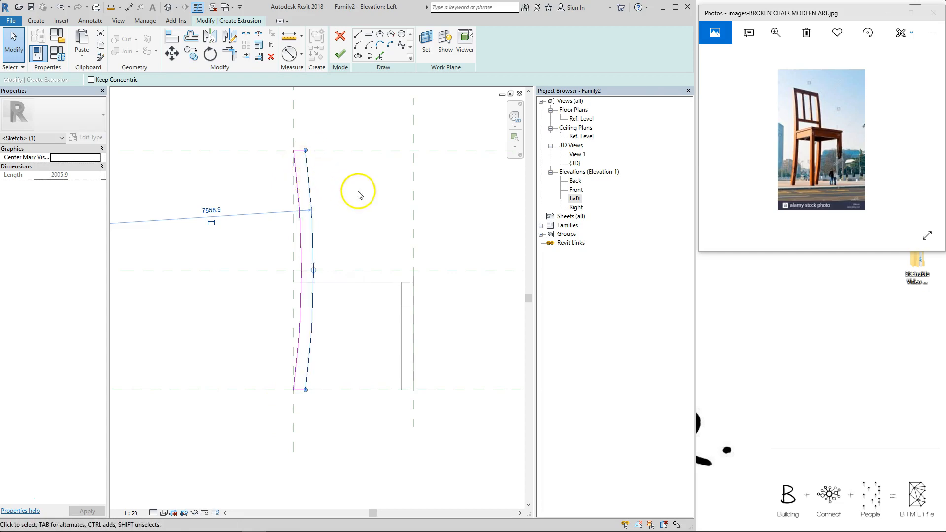
- Align the sketch's upper short line with the top reference plane and its lower short line with Ref. Level, locking the alignments
{"action": "key", "text": "a"}
{"action": "key", "text": "l"}
{"action": "left_click", "coordinate": [262, 150]}
{"action": "left_click", "coordinate": [307, 169]}
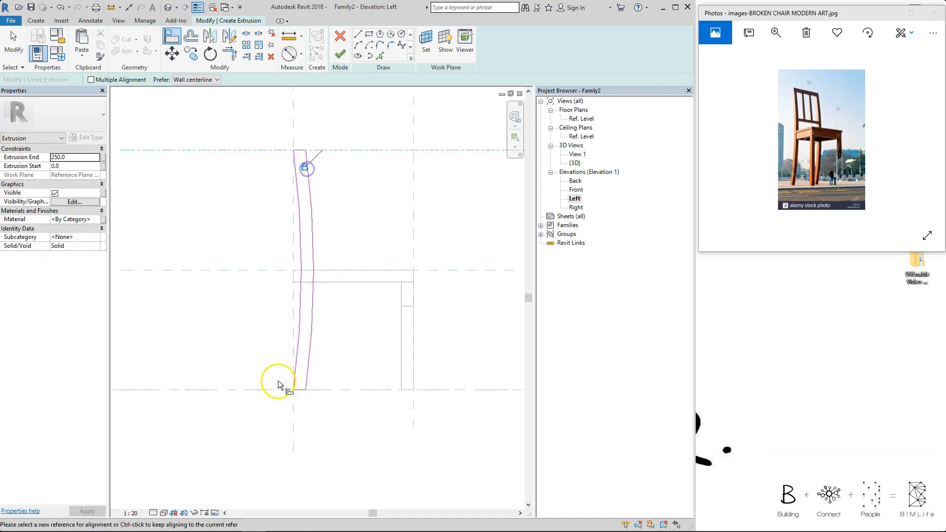
{"action": "left_click", "coordinate": [274, 391]}
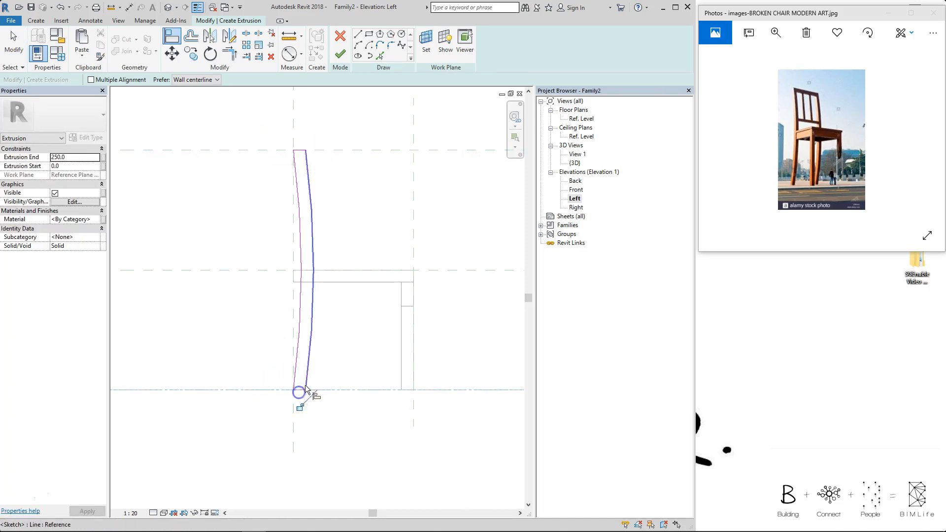
{"action": "left_click", "coordinate": [305, 389]}
- Align the original arc's upper and lower endpoints with the Center (Front/Back) reference plane and lock them
{"action": "key", "text": "a"}
{"action": "key", "text": "l"}
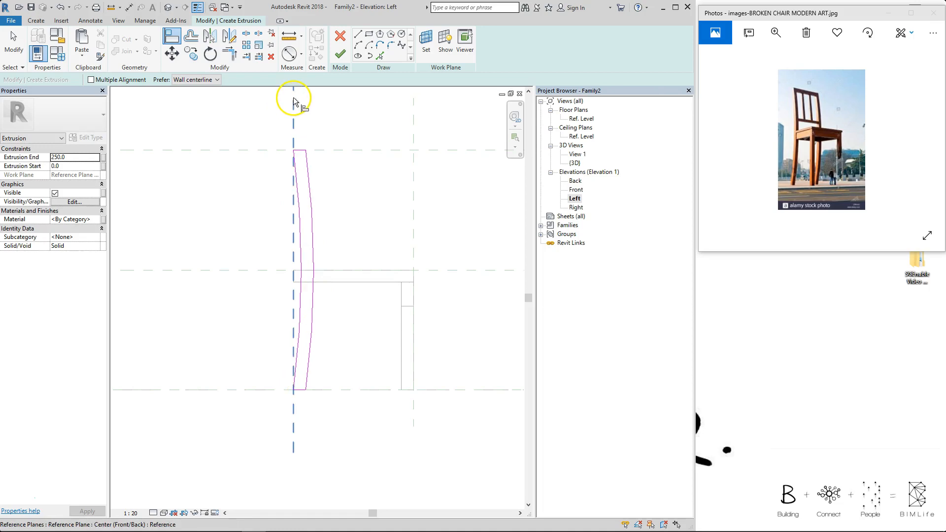
{"action": "left_click", "coordinate": [295, 158]}
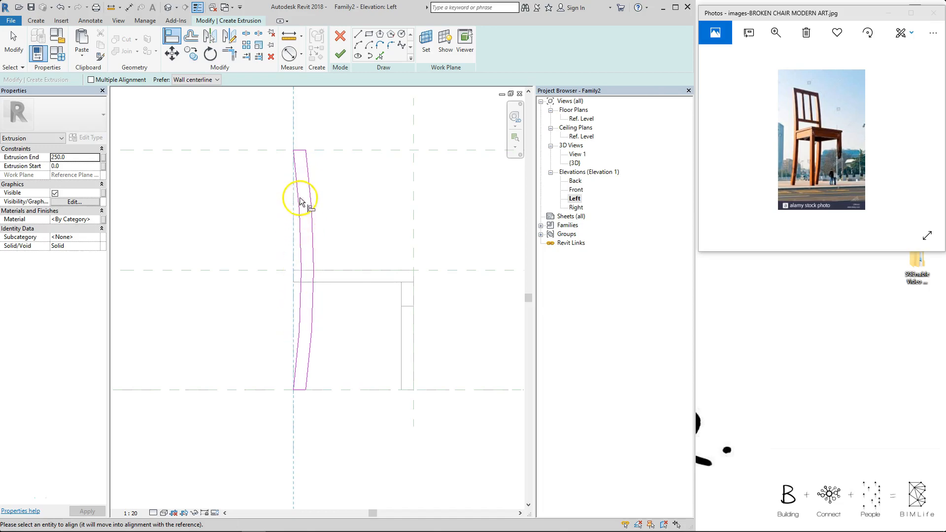
{"action": "left_click", "coordinate": [294, 152]}
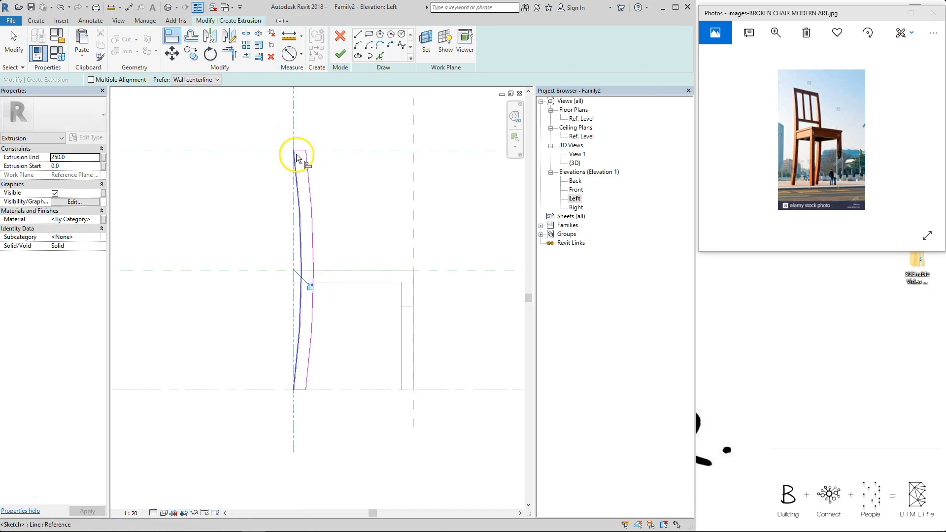
{"action": "key", "text": "Escape"}
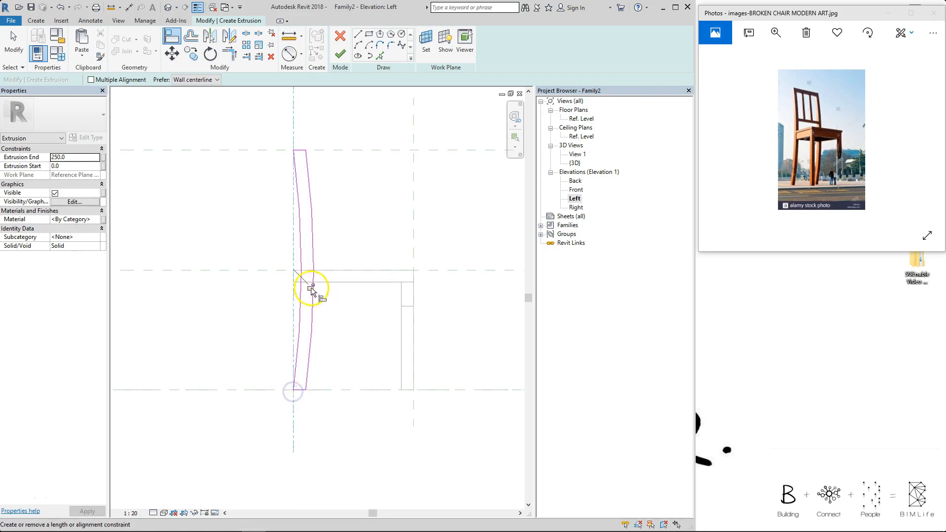
- Dimension the sketch's upper end from the Center (Front/Back) reference plane to the copied arc's endpoint and lock the dimension
{"action": "key", "text": "d"}
{"action": "key", "text": "i"}
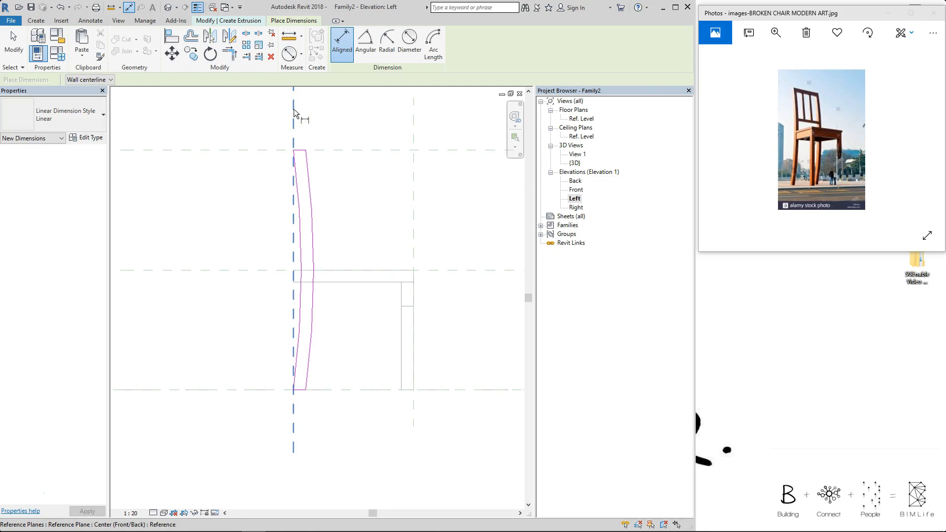
{"action": "left_click", "coordinate": [294, 111]}
{"action": "left_click", "coordinate": [307, 150]}
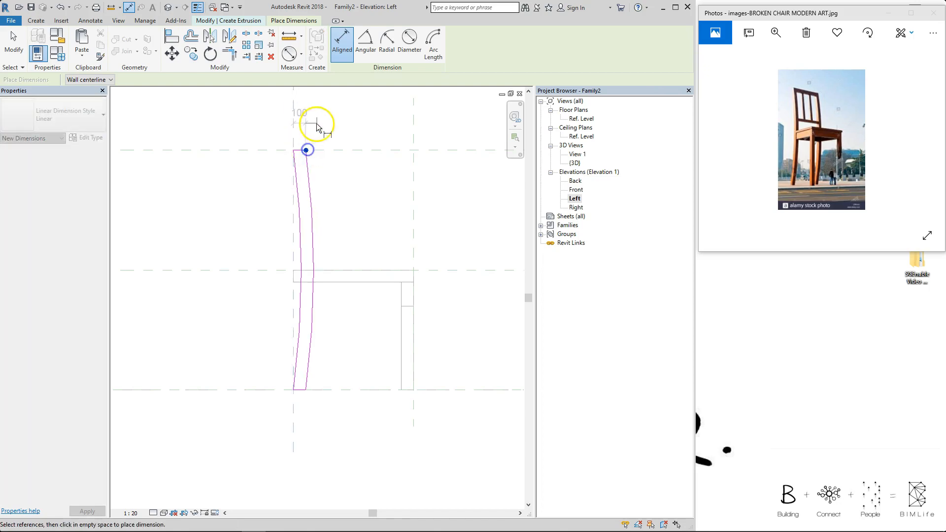
{"action": "left_click", "coordinate": [317, 124]}
{"action": "left_click", "coordinate": [302, 189]}
- Dimension the sketch's lower end from the Center (Front/Back) reference plane to the copied arc's lower endpoint
{"action": "left_click", "coordinate": [294, 249]}
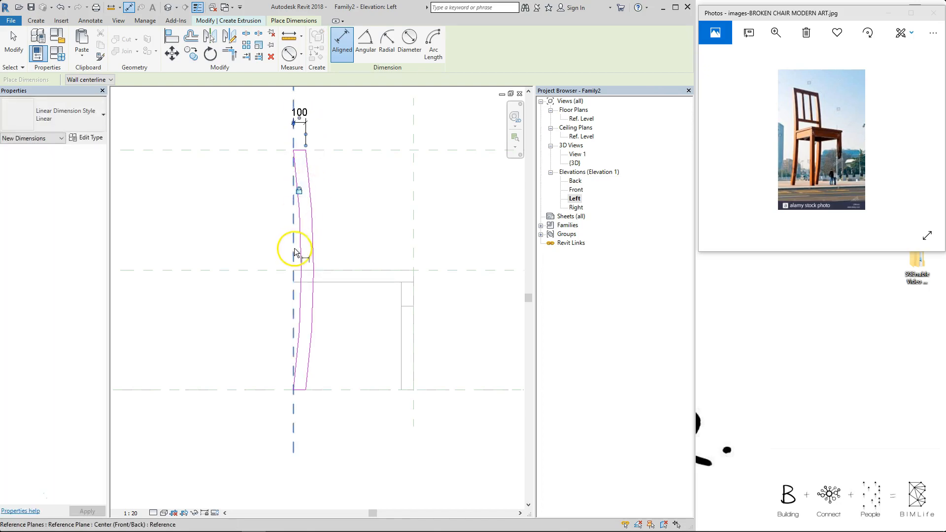
{"action": "left_click", "coordinate": [306, 391]}
{"action": "left_click", "coordinate": [312, 426]}
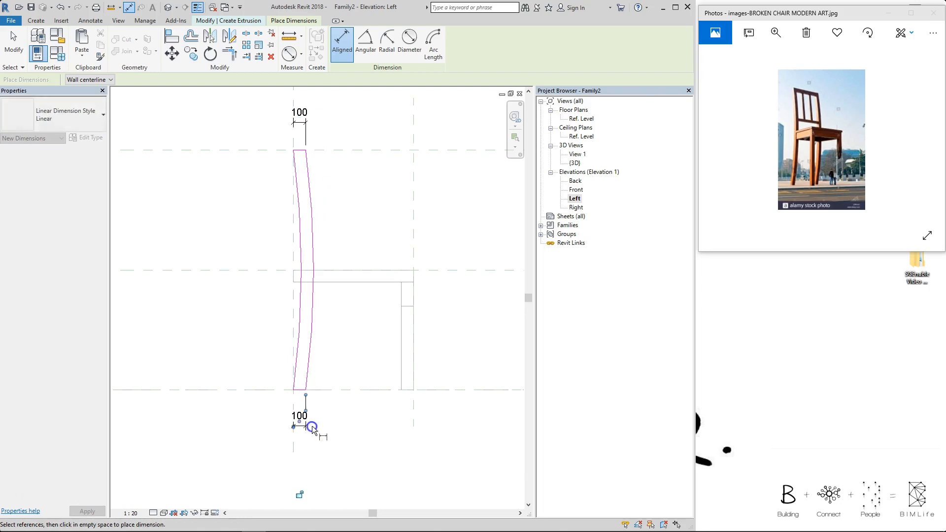
{"action": "key", "text": "Escape"}
{"action": "key", "text": "Escape"}
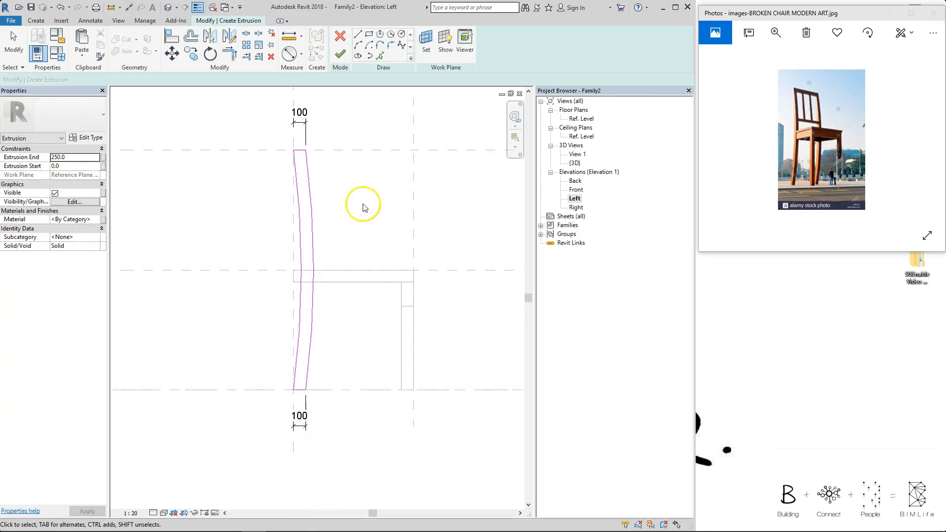
- Finish the curved back leg extrusion and inspect the chair in the 3D view
{"action": "scroll", "coordinate": [367, 197], "scroll_direction": "down", "scroll_amount": 1}
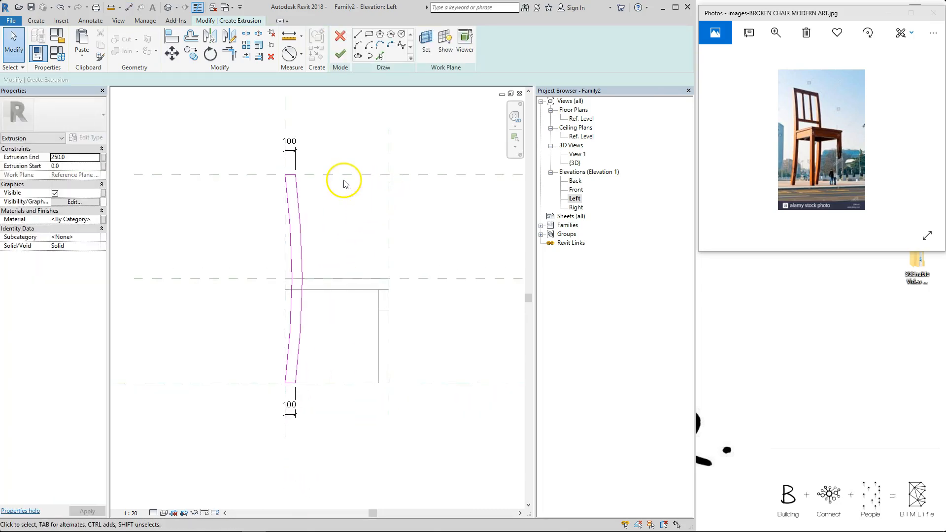
{"action": "left_click", "coordinate": [341, 55]}
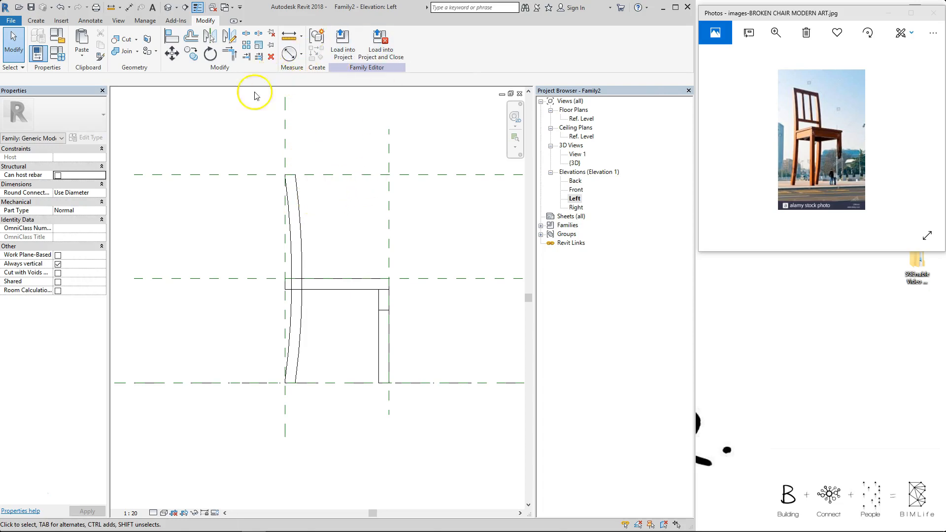
{"action": "left_click", "coordinate": [167, 8]}
{"action": "middle_click_drag", "start_coordinate": [422, 205], "coordinate": [425, 301], "text": "shift"}
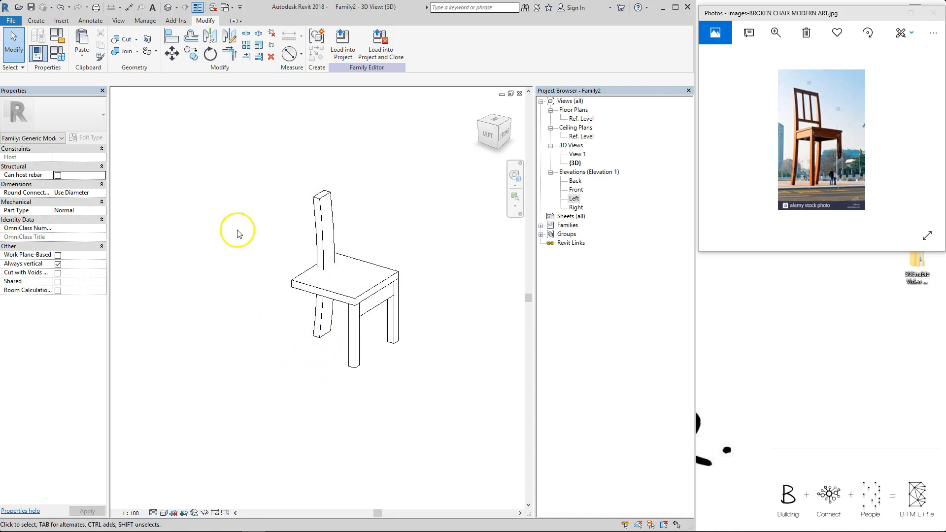
- Test how the chair flexes by applying a larger HEIGHT value in the family types
{"action": "left_click", "coordinate": [58, 53]}
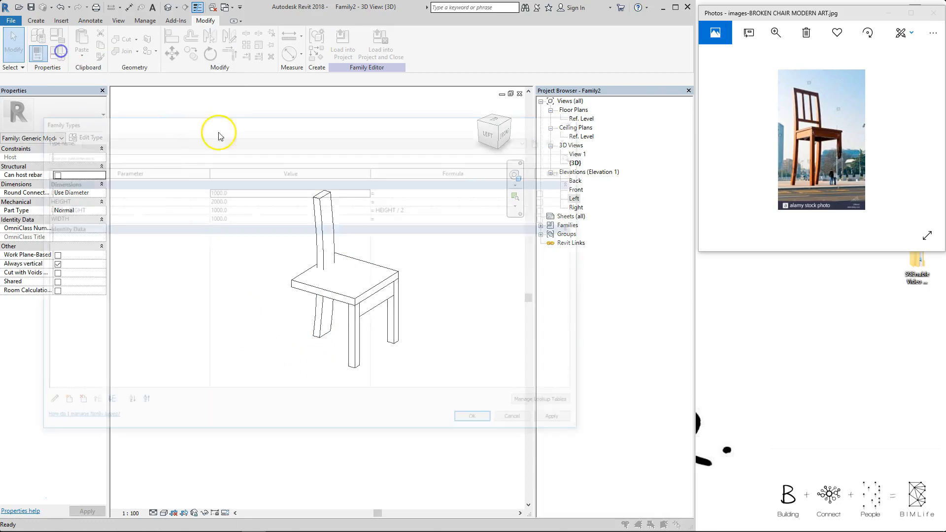
{"action": "left_click", "coordinate": [265, 200]}
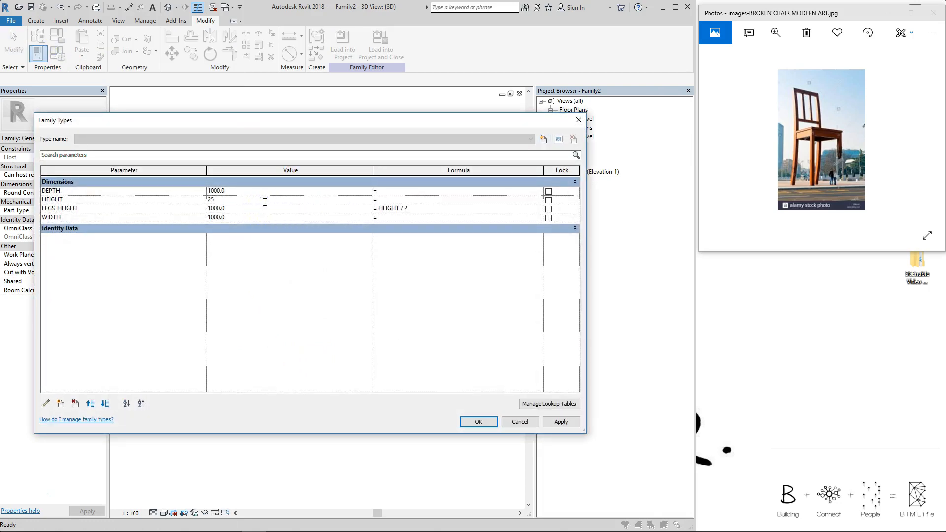
{"action": "key", "text": "Return"}
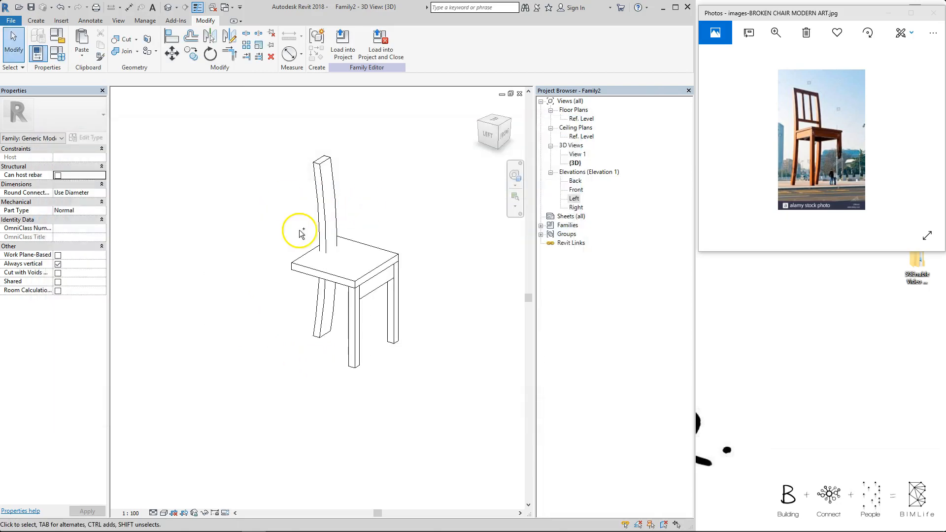
- Undo and redo the HEIGHT change to compare both chair shapes, and leave it undone
{"action": "key", "text": "ctrl+z"}
{"action": "key", "text": "ctrl+y"}
{"action": "key", "text": "ctrl+z"}
{"action": "key", "text": "ctrl+y"}
{"action": "key", "text": "ctrl+z"}
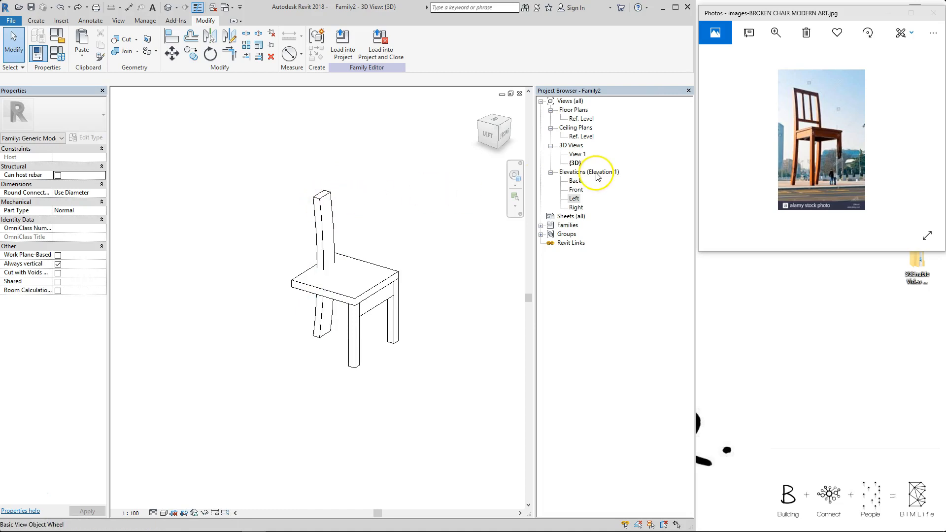
- In the Ref. Level floor plan, stretch the curved back leg past the center plane to an extrusion start of about -205 mm
{"action": "double_click", "coordinate": [586, 120]}
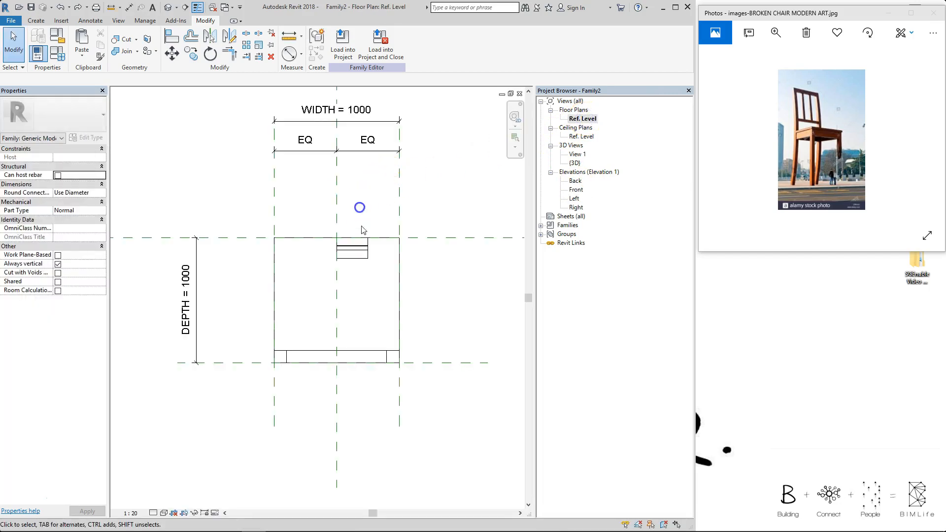
{"action": "left_click", "coordinate": [352, 248]}
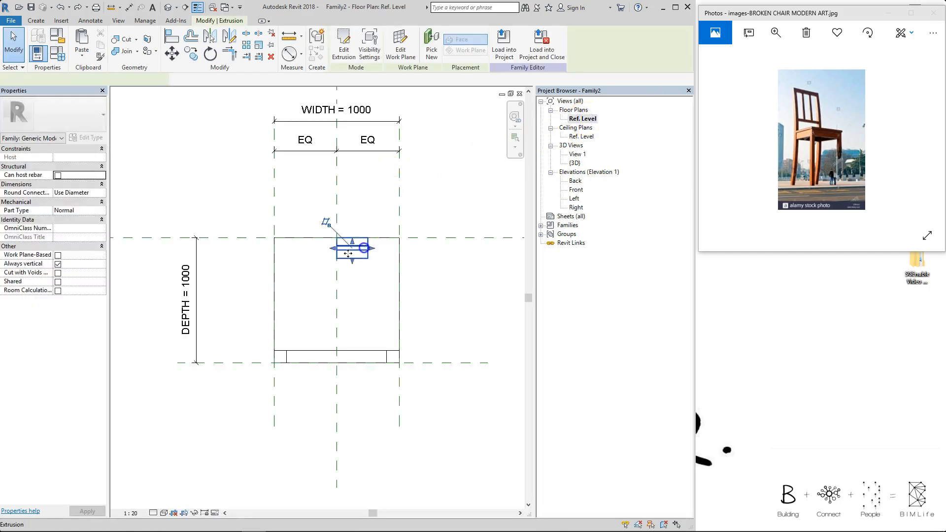
{"action": "left_click", "coordinate": [313, 178]}
{"action": "left_click", "coordinate": [327, 246]}
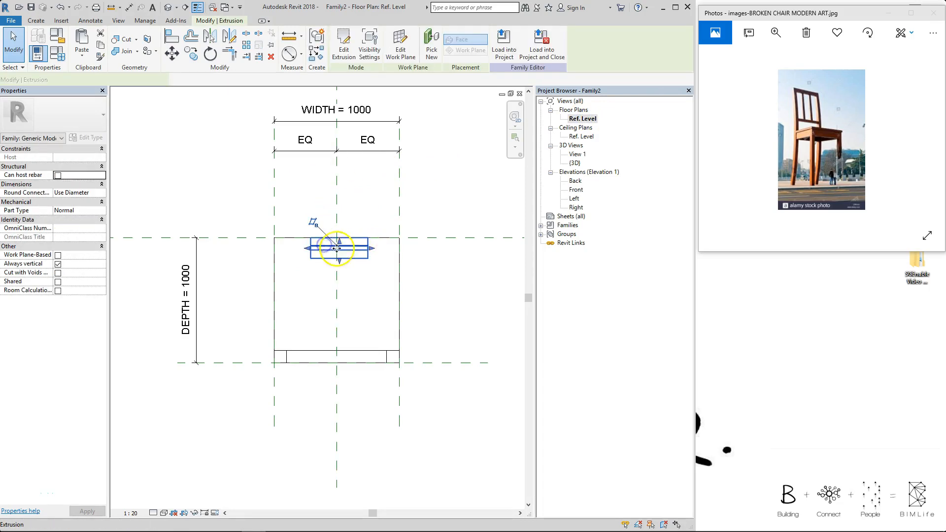
{"action": "left_click", "coordinate": [85, 158]}
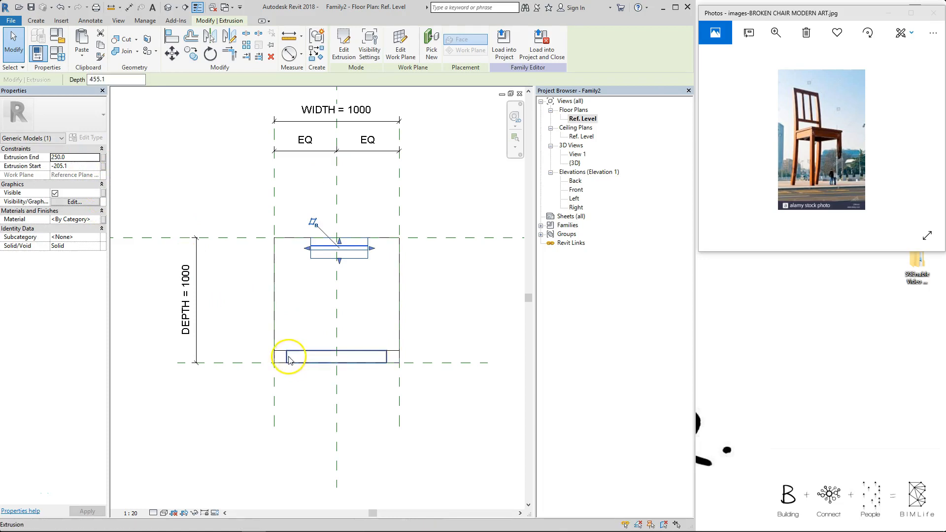
{"action": "left_click", "coordinate": [295, 222]}
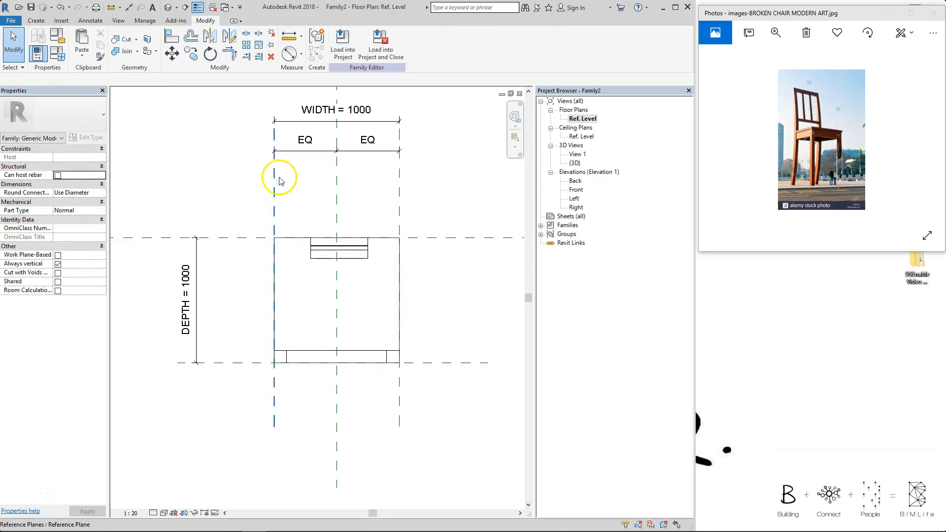
- Align the back leg's outer face with the left width reference plane and lock the alignment
{"action": "key", "text": "a"}
{"action": "key", "text": "l"}
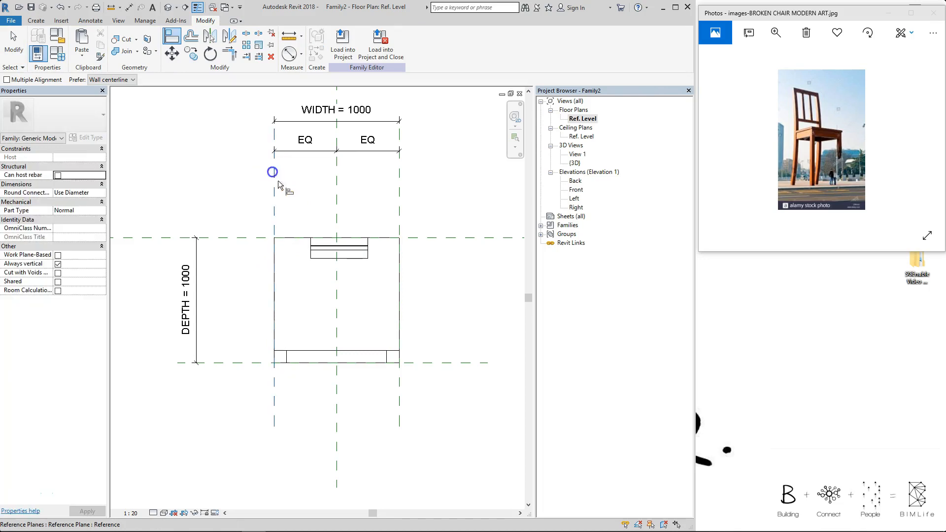
{"action": "left_click", "coordinate": [310, 256]}
{"action": "left_click", "coordinate": [256, 260]}
- Align the back leg's inner face with the inner face of the left front leg and lock the alignment
{"action": "left_click", "coordinate": [287, 355]}
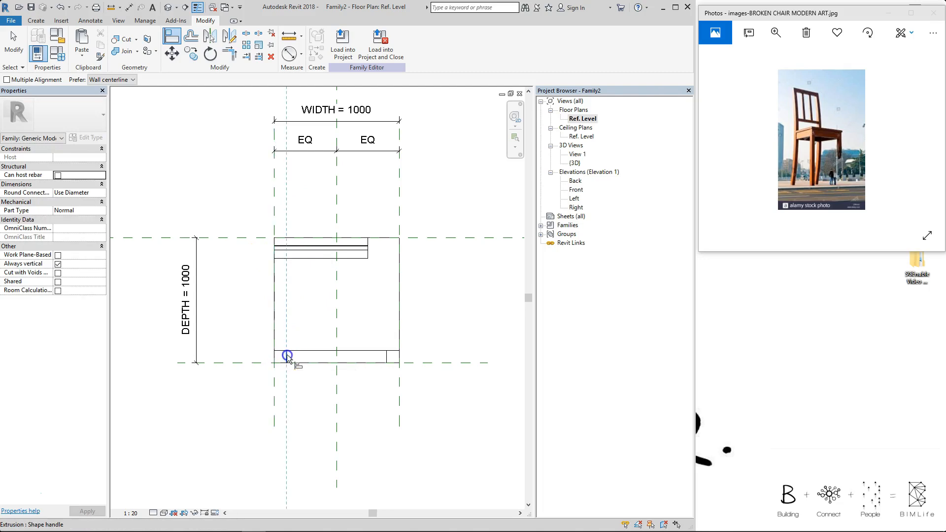
{"action": "left_click", "coordinate": [367, 256]}
{"action": "left_click", "coordinate": [288, 351]}
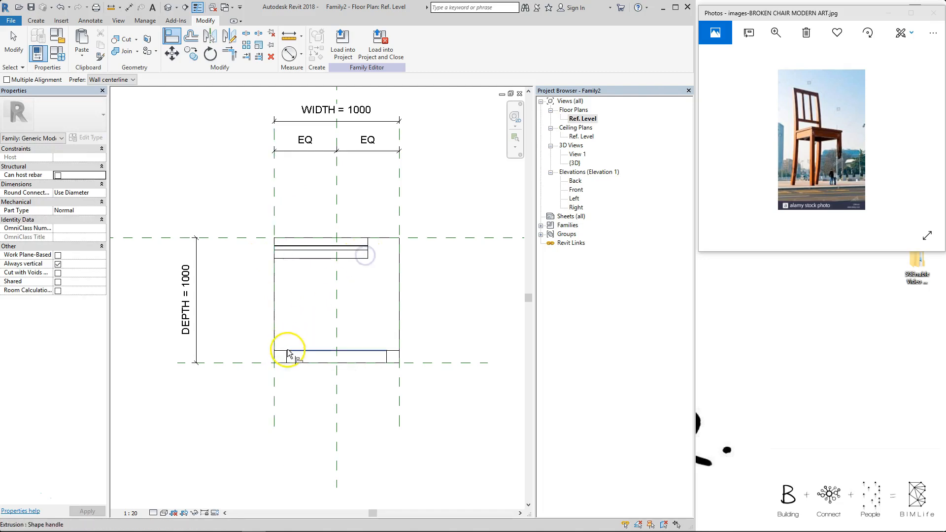
{"action": "left_click", "coordinate": [367, 249]}
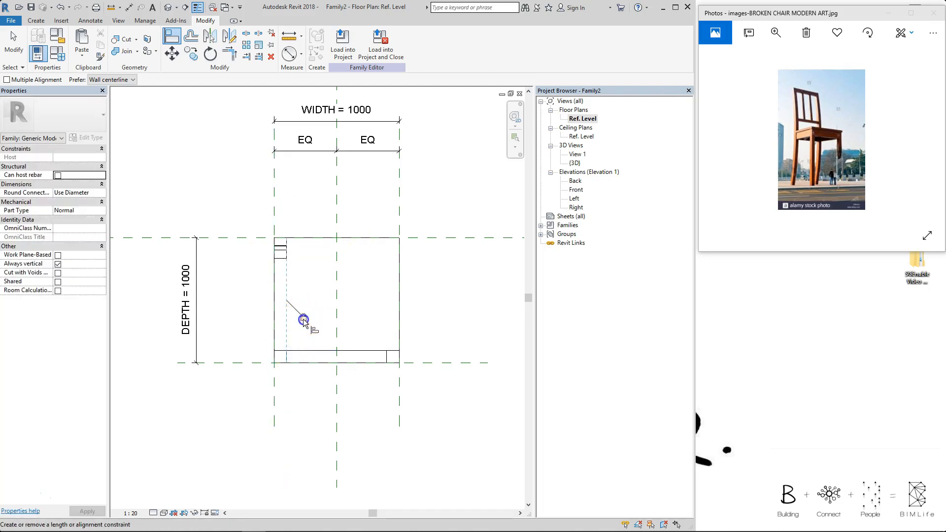
{"action": "key", "text": "Escape"}
{"action": "key", "text": "Escape"}
- Mirror the curved back leg about the center left/right reference plane to create the opposite back leg
{"action": "left_click", "coordinate": [290, 241]}
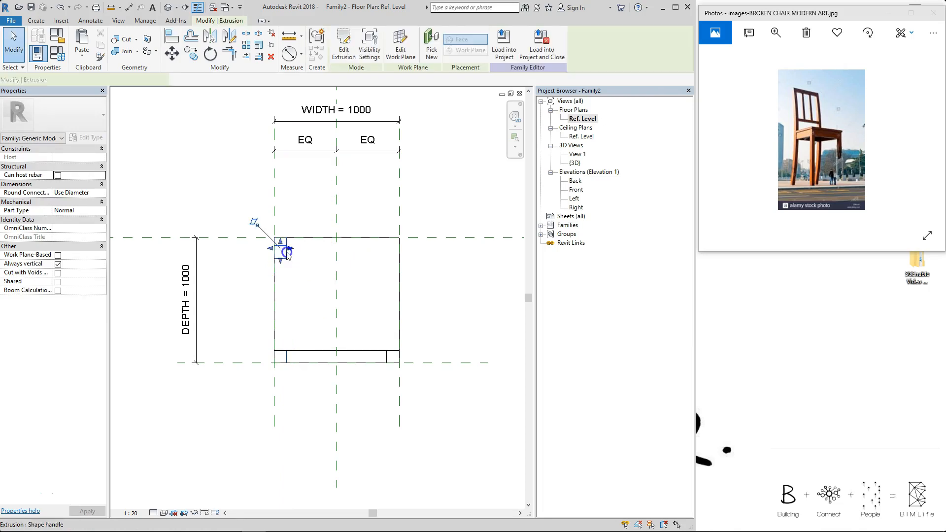
{"action": "left_click_drag", "start_coordinate": [281, 241], "coordinate": [284, 240]}
{"action": "key", "text": "m"}
{"action": "key", "text": "m"}
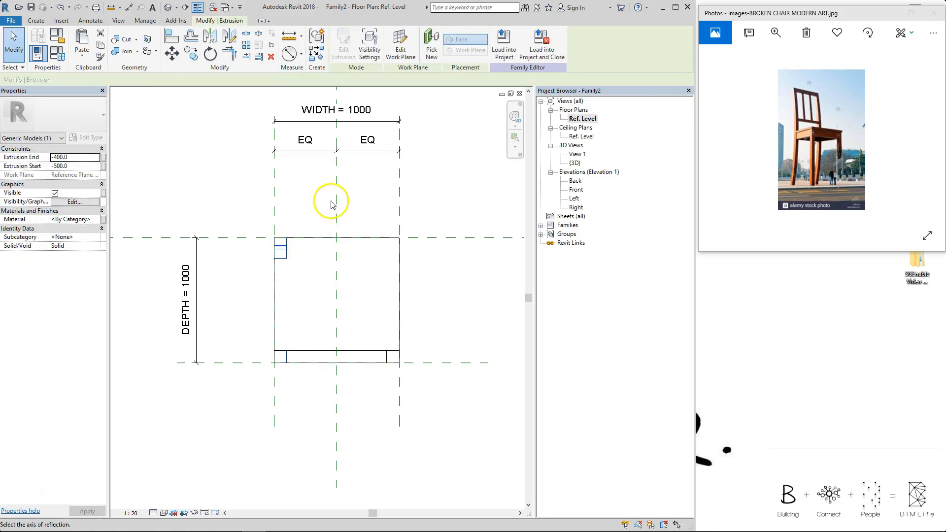
{"action": "left_click", "coordinate": [350, 209]}
{"action": "left_click", "coordinate": [422, 223]}
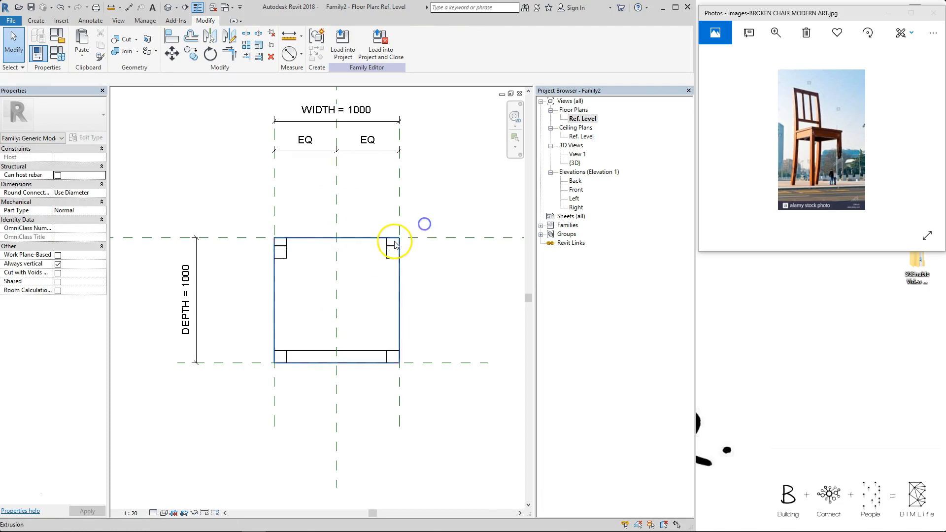
- Align the mirrored back leg's outer face with the right width reference plane and its inner face with the right front leg, locking both alignments
{"action": "key", "text": "a"}
{"action": "key", "text": "l"}
{"action": "left_click", "coordinate": [400, 383]}
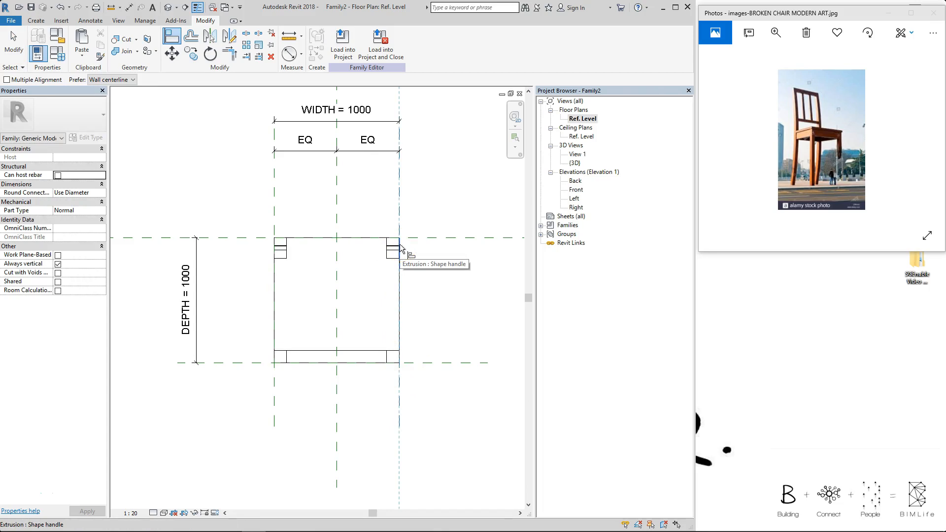
{"action": "left_click", "coordinate": [416, 298]}
{"action": "left_click", "coordinate": [387, 356]}
{"action": "left_click", "coordinate": [394, 262]}
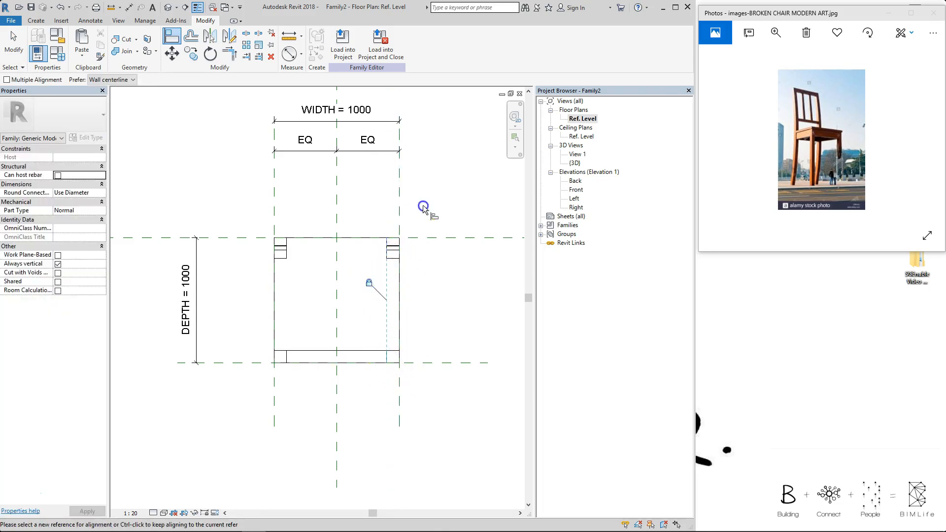
{"action": "key", "text": "Escape"}
{"action": "key", "text": "Escape"}
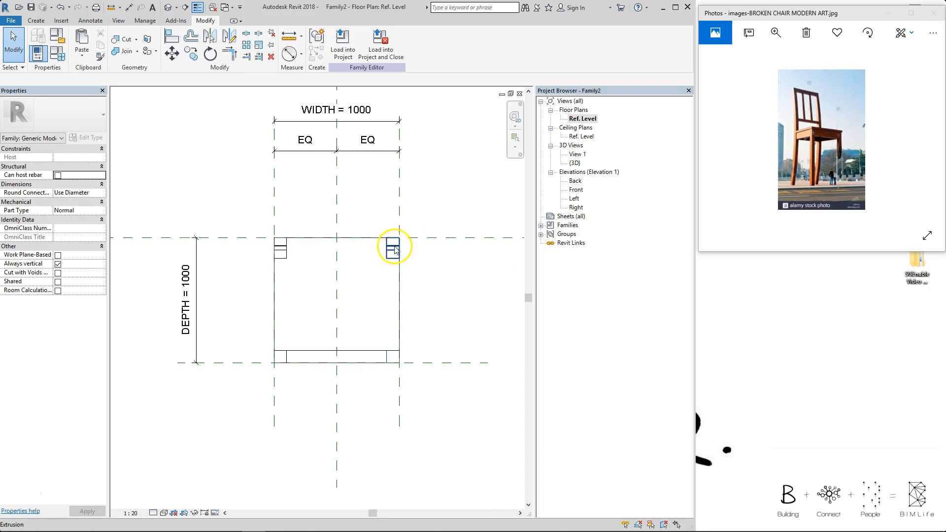
- Edit the mirrored back leg's sketch in the Right elevation and lock its upper outer endpoint to the Center (Front/Back) reference plane
{"action": "left_click", "coordinate": [393, 253]}
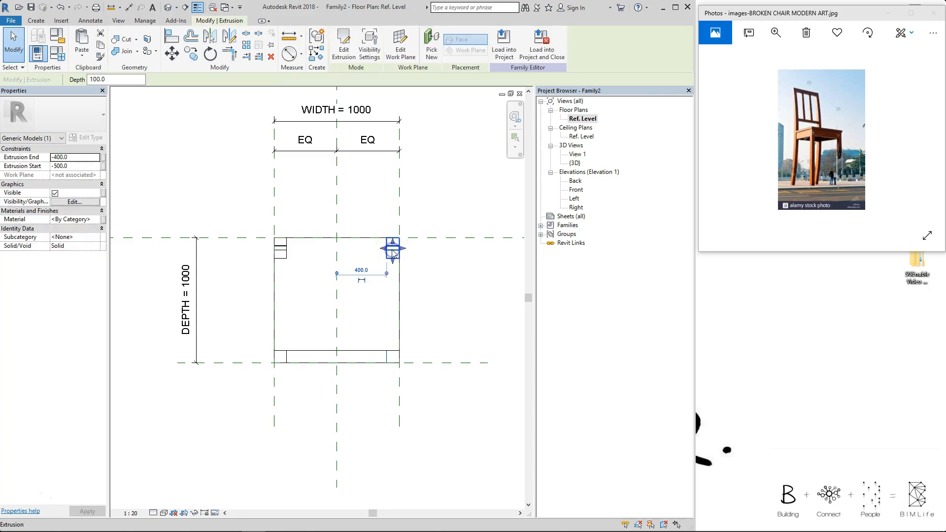
{"action": "double_click", "coordinate": [576, 208]}
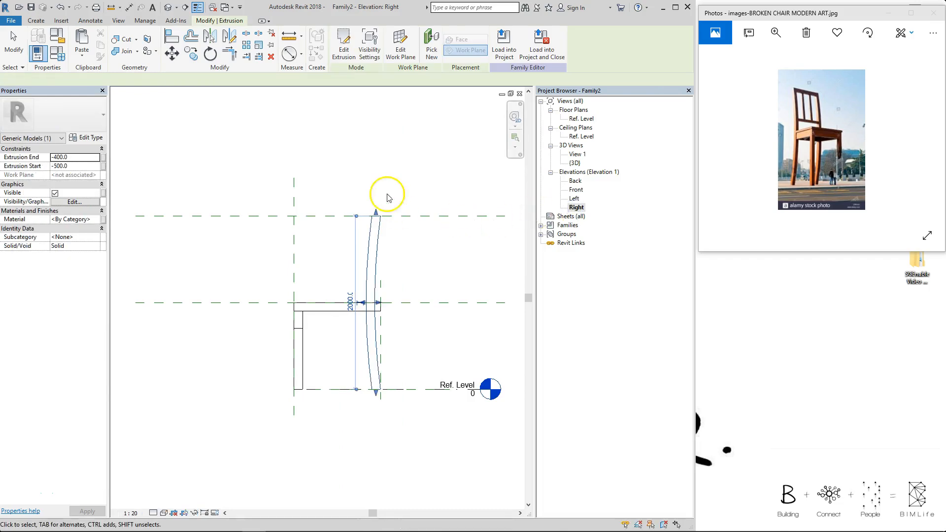
{"action": "left_click", "coordinate": [340, 47]}
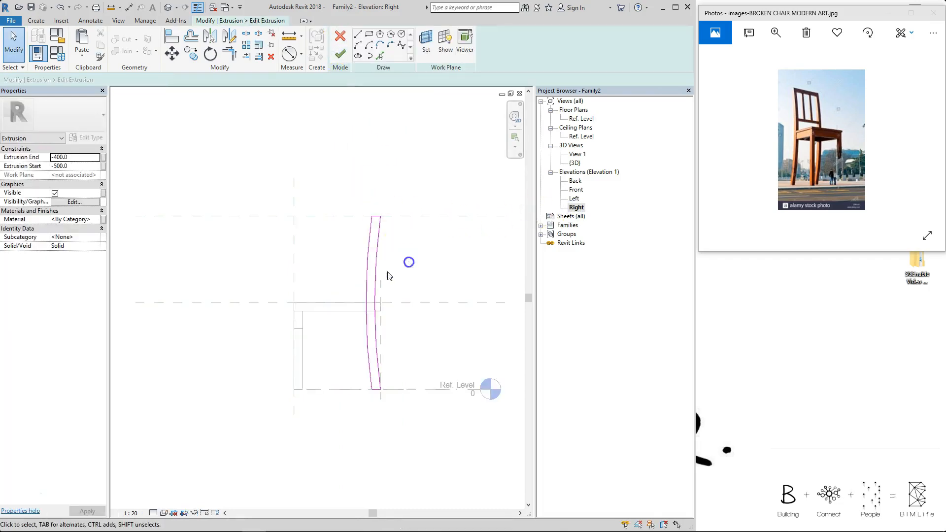
{"action": "middle_click_drag", "start_coordinate": [375, 197], "coordinate": [345, 153]}
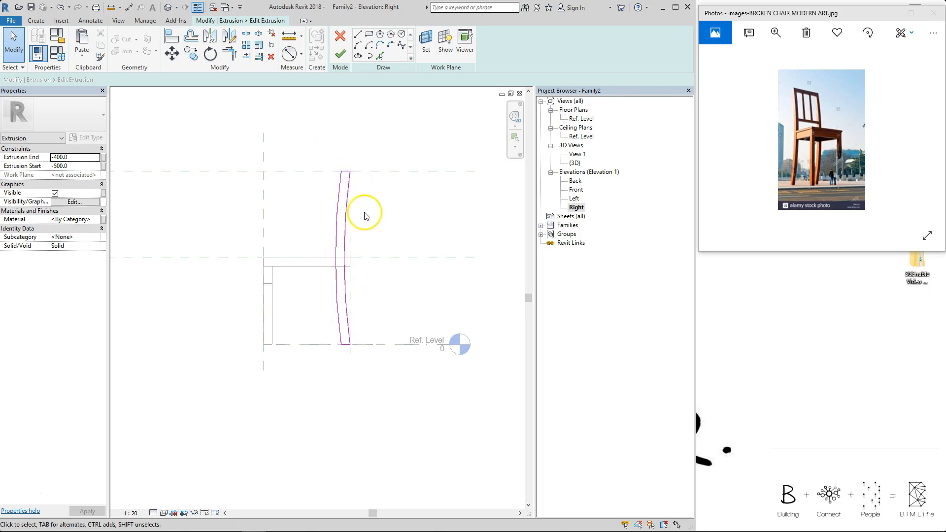
{"action": "scroll", "coordinate": [370, 243], "scroll_direction": "up", "scroll_amount": 2}
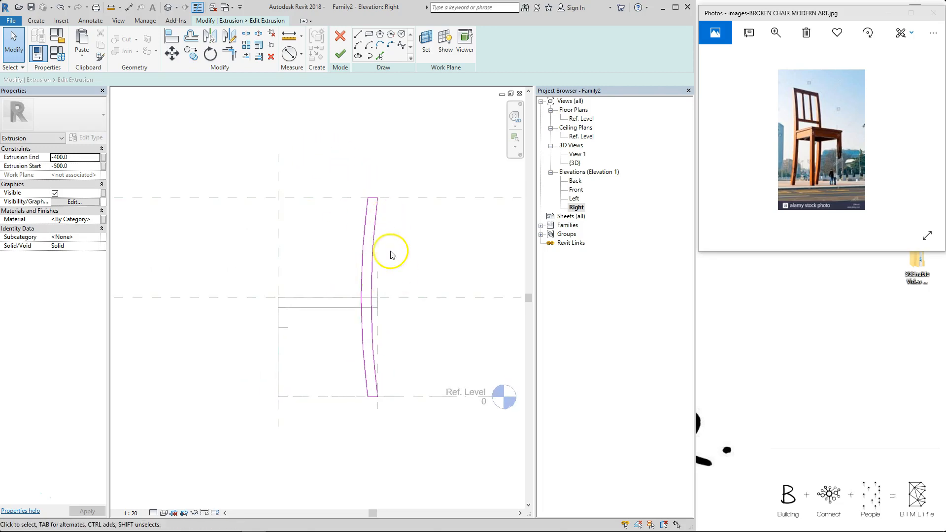
{"action": "key", "text": "a"}
{"action": "key", "text": "l"}
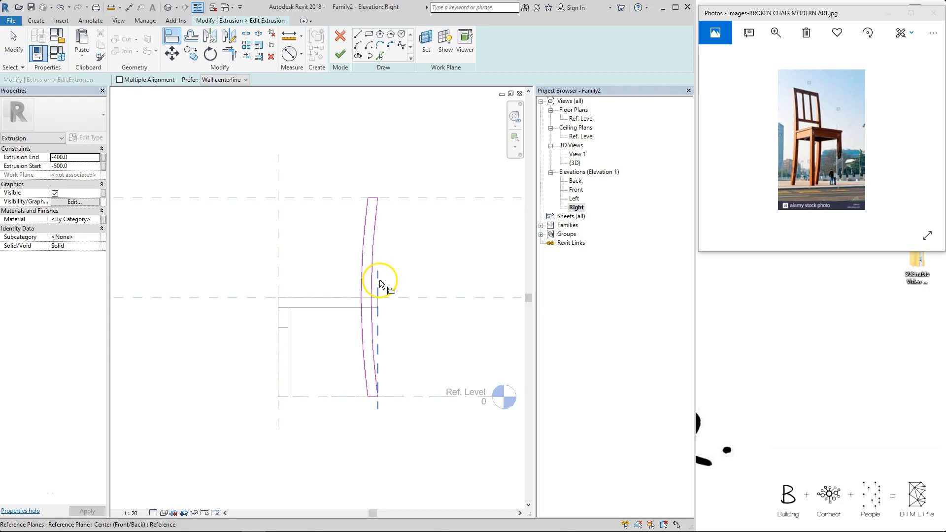
{"action": "left_click", "coordinate": [378, 282]}
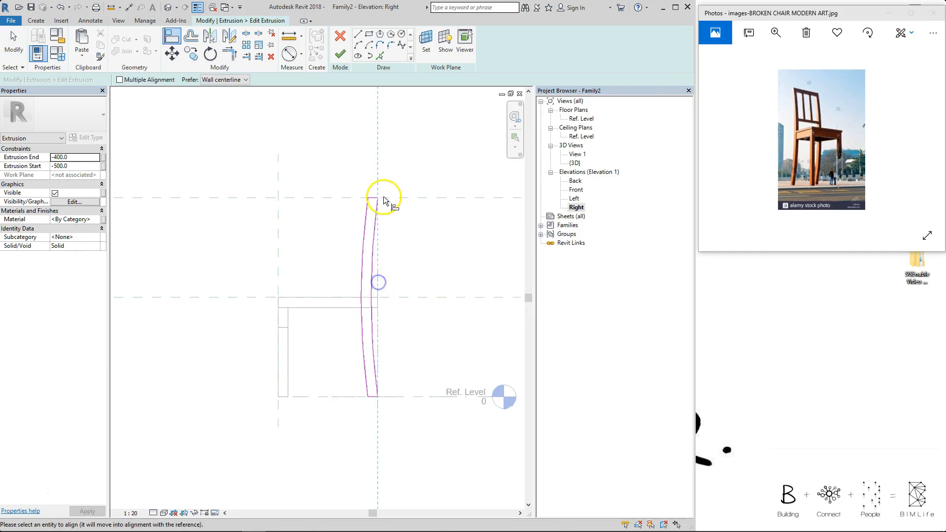
{"action": "left_click", "coordinate": [378, 198]}
{"action": "left_click", "coordinate": [360, 270]}
- Align the leg sketch's lower outer endpoint with the Center (Front/Back) reference plane and lock the alignment
{"action": "left_click", "coordinate": [378, 329]}
{"action": "left_click", "coordinate": [378, 396]}
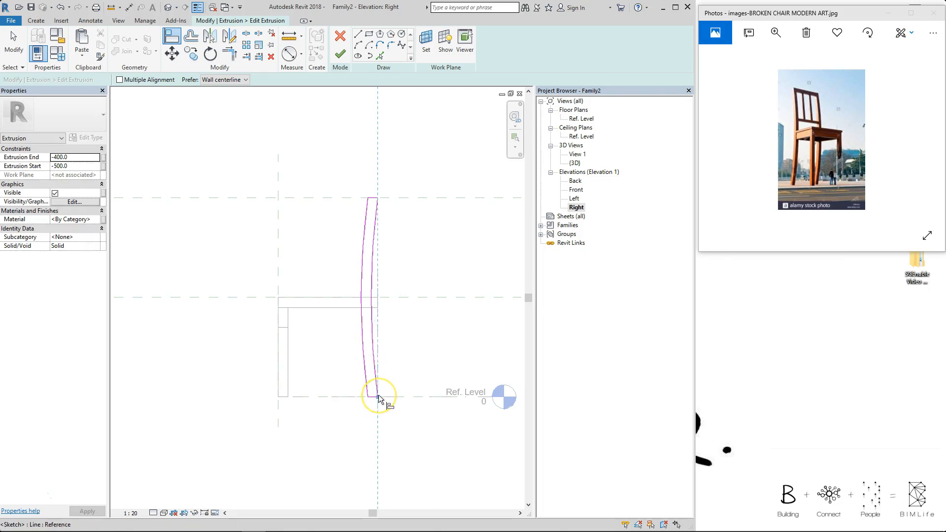
{"action": "left_click", "coordinate": [378, 397]}
{"action": "left_click", "coordinate": [360, 270]}
{"action": "left_click", "coordinate": [421, 250]}
- Add an aligned dimension above the leg sketch between the Center (Front/Back) reference plane and the top edge's inner endpoint
{"action": "key", "text": "d"}
{"action": "key", "text": "i"}
{"action": "left_click", "coordinate": [379, 280]}
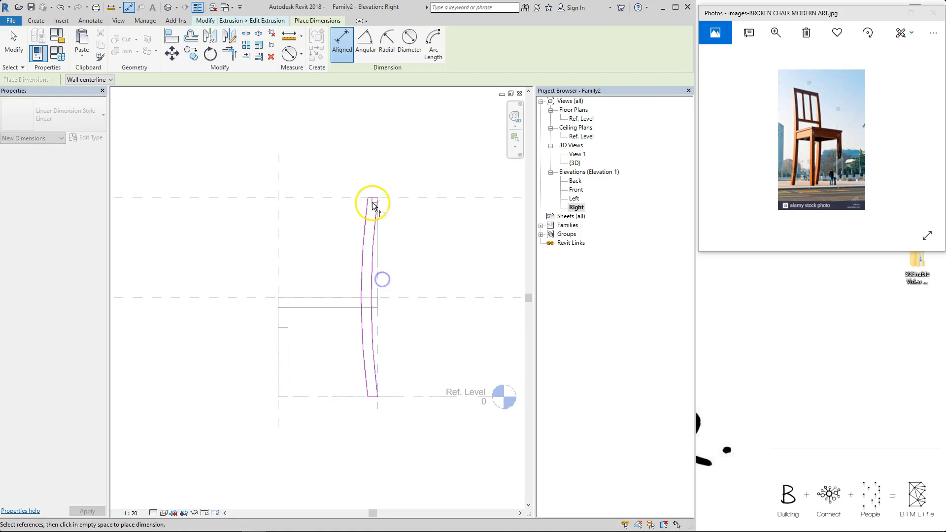
{"action": "left_click", "coordinate": [370, 199]}
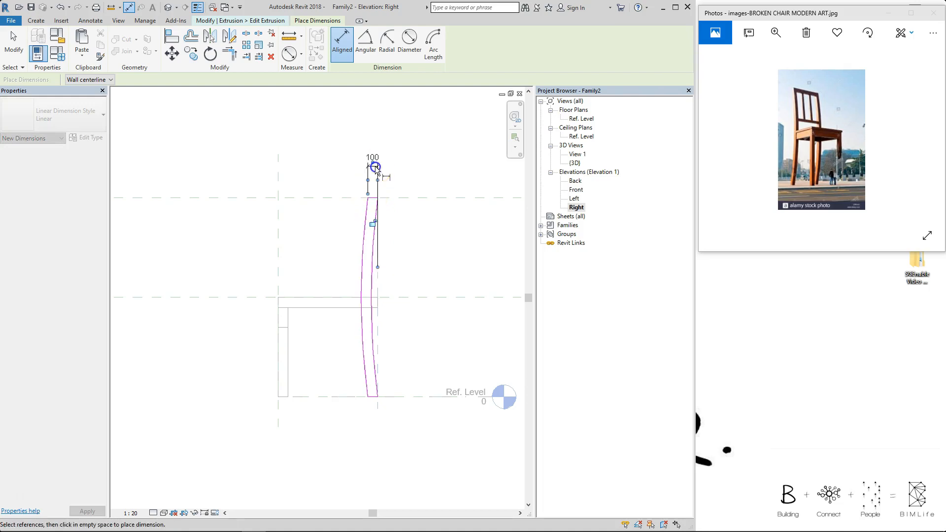
{"action": "left_click", "coordinate": [375, 166]}
- Dimension the leg's bottom edge from the Center (Front/Back) reference plane to its inner endpoint and finish the sketch
{"action": "left_click", "coordinate": [378, 331]}
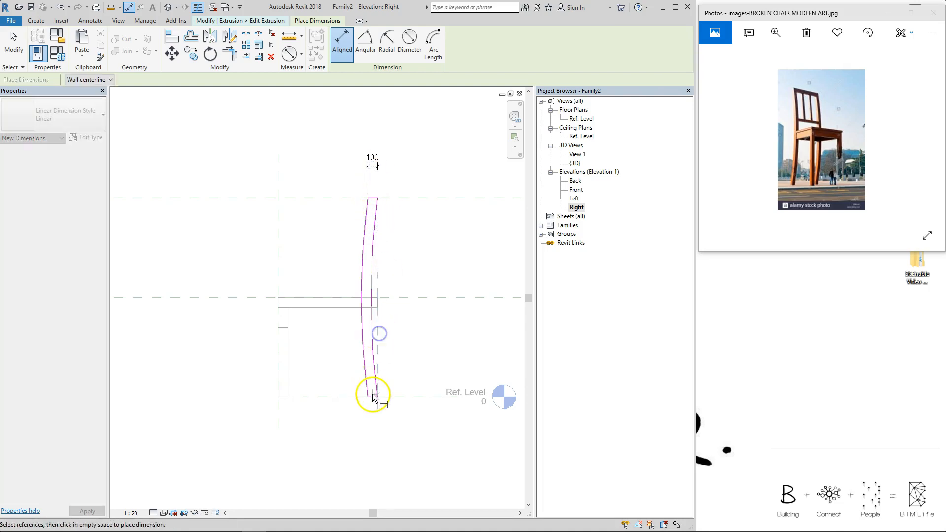
{"action": "left_click", "coordinate": [369, 396]}
{"action": "left_click", "coordinate": [376, 454]}
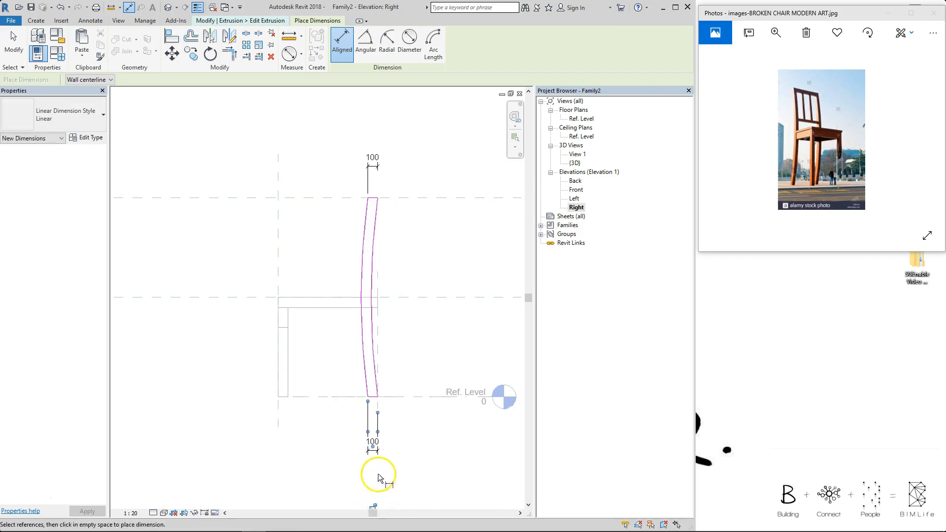
{"action": "middle_click_drag", "start_coordinate": [393, 234], "coordinate": [376, 269]}
{"action": "scroll", "coordinate": [366, 233], "scroll_direction": "down", "scroll_amount": 1}
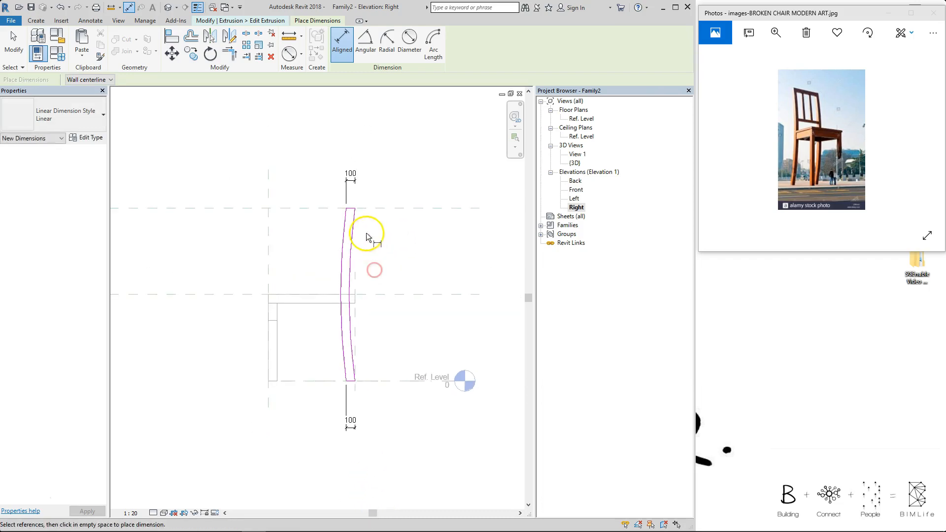
{"action": "key", "text": "Escape"}
{"action": "key", "text": "Escape"}
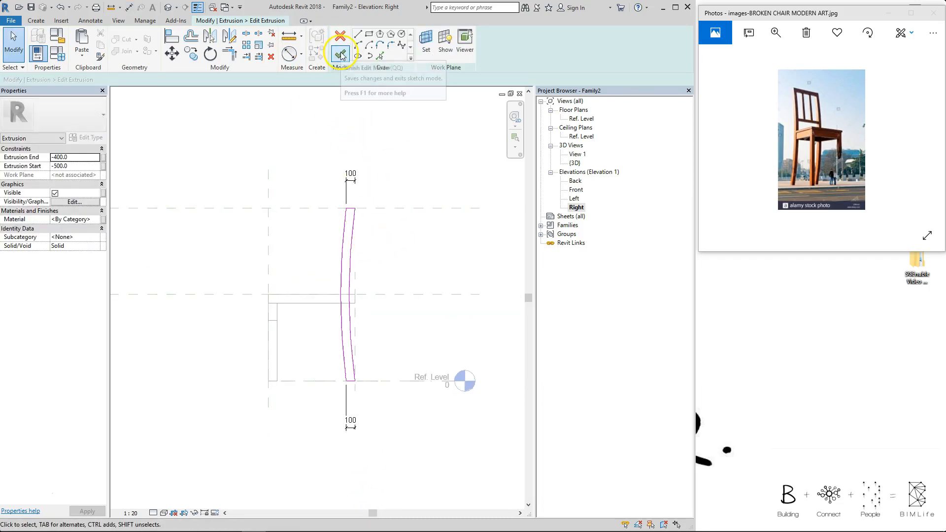
{"action": "left_click", "coordinate": [342, 54]}
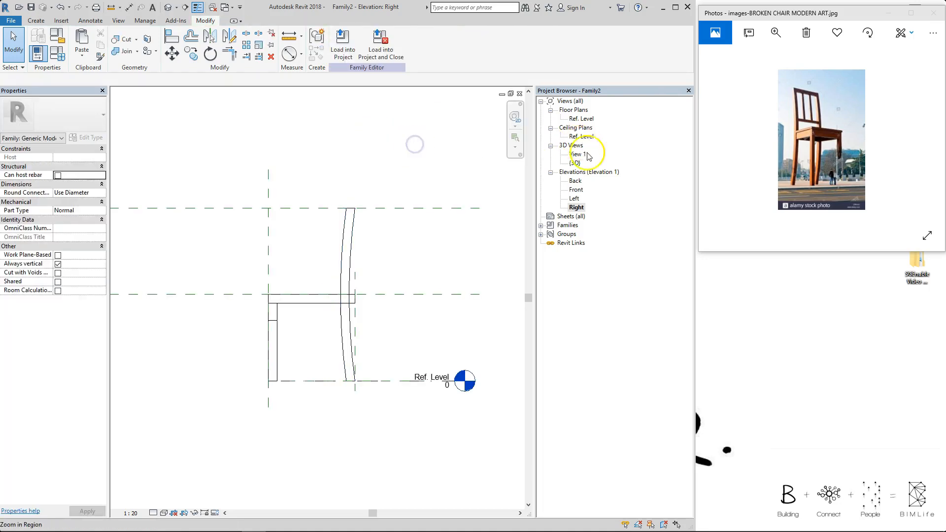
- Flex the chair in the 3D view by changing the HEIGHT parameter in the family types, and undo the change
{"action": "key", "text": "ctrl+Tab"}
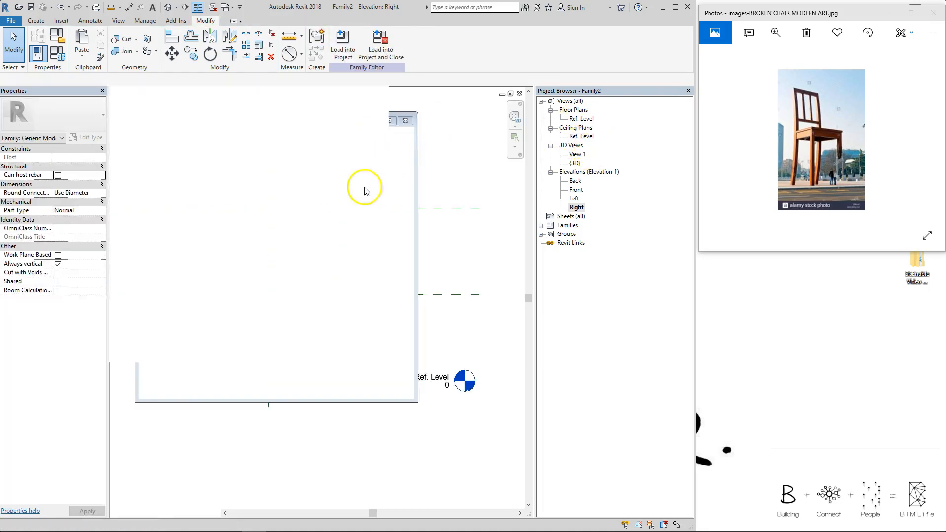
{"action": "middle_click_drag", "start_coordinate": [317, 340], "coordinate": [322, 344], "text": "shift"}
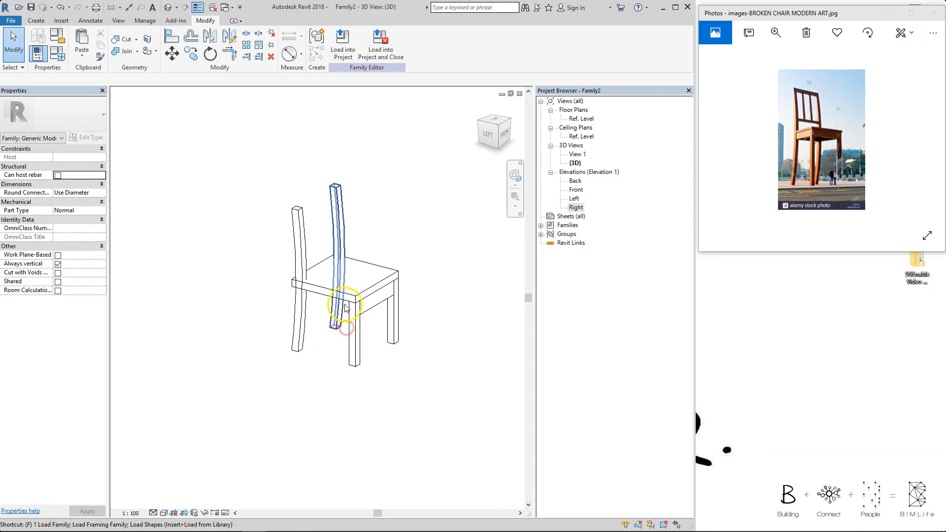
{"action": "key", "text": "f"}
{"action": "key", "text": "t"}
{"action": "left_click", "coordinate": [258, 199]}
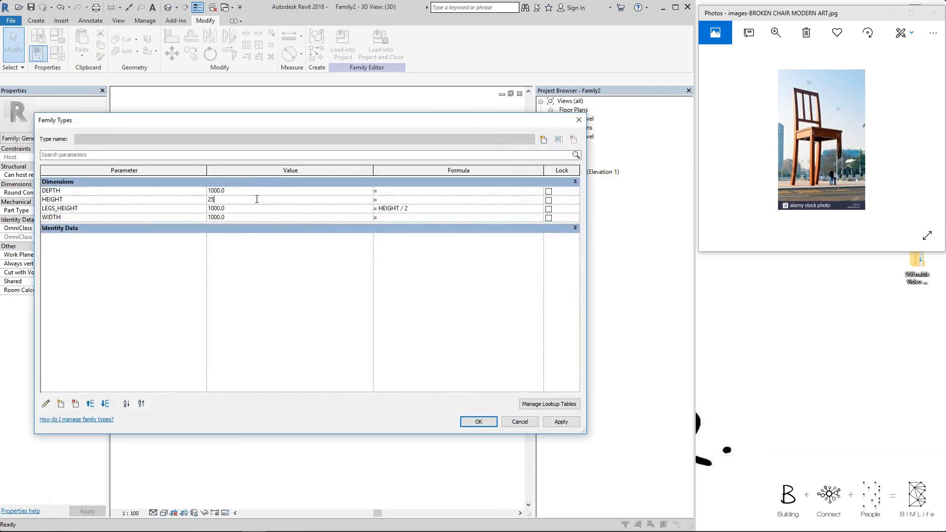
{"action": "key", "text": "Return"}
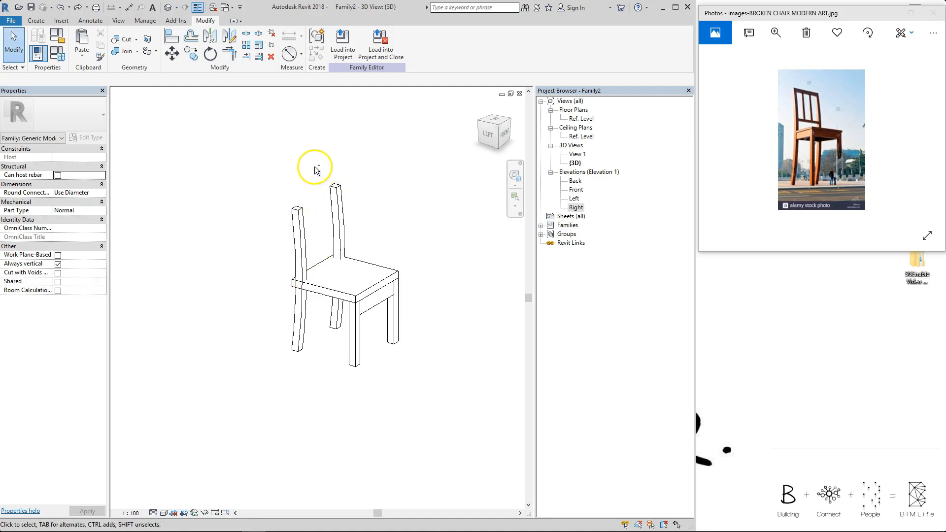
{"action": "key", "text": "ctrl+y"}
{"action": "key", "text": "ctrl+z"}
{"action": "left_click", "coordinate": [420, 238]}
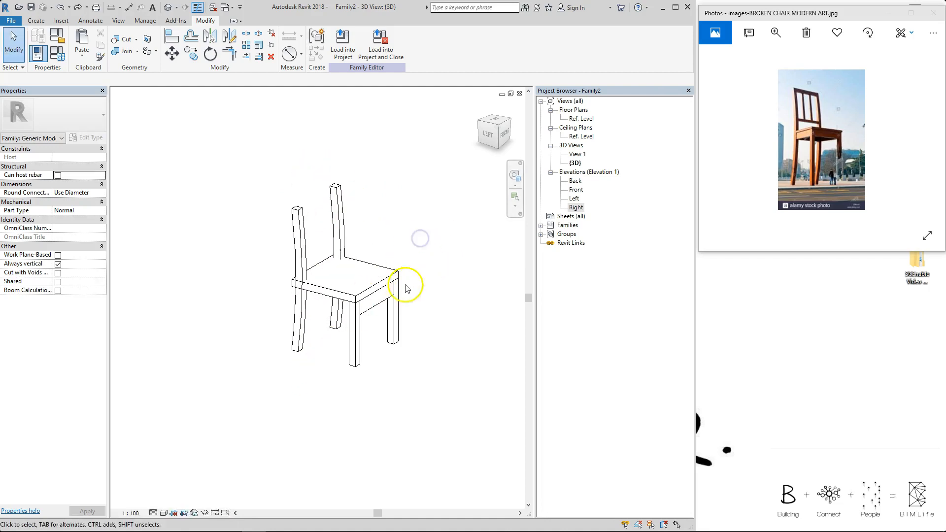
{"action": "middle_click_drag", "start_coordinate": [337, 287], "coordinate": [363, 313], "text": "shift"}
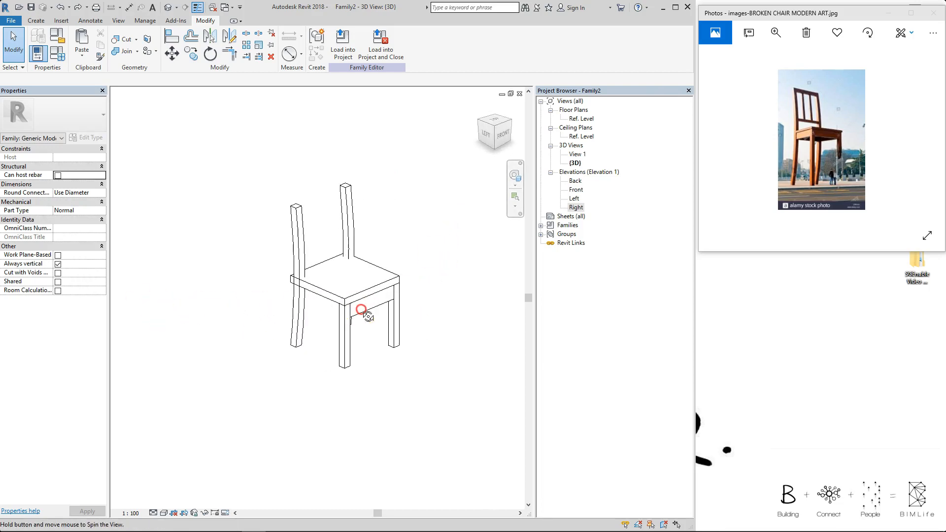
- Start an extrusion in the Left elevation and pick the seat's underside as a sketch line locked to the seat
{"action": "double_click", "coordinate": [576, 199]}
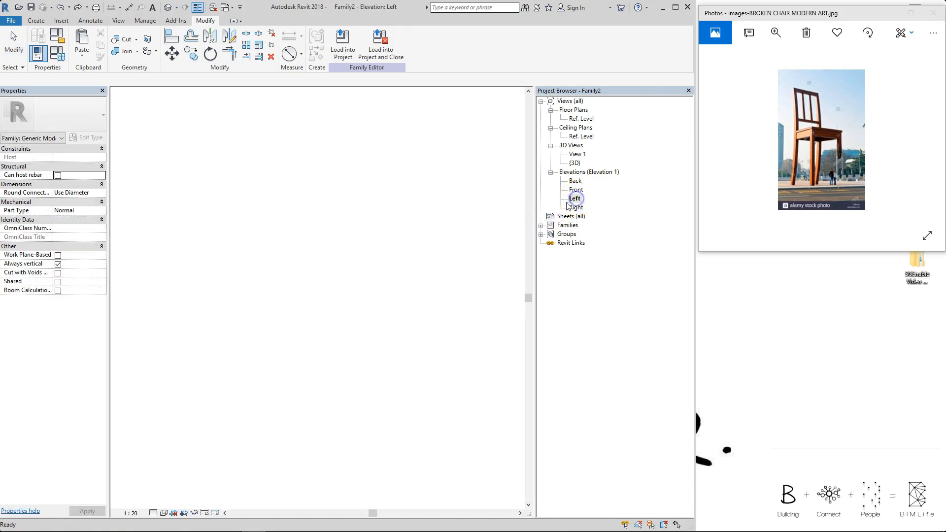
{"action": "left_click", "coordinate": [35, 21]}
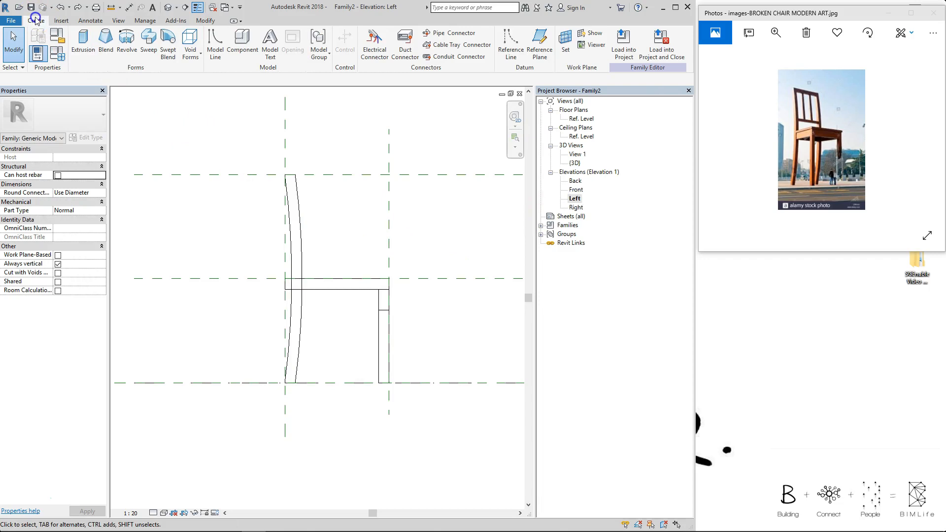
{"action": "left_click", "coordinate": [89, 53]}
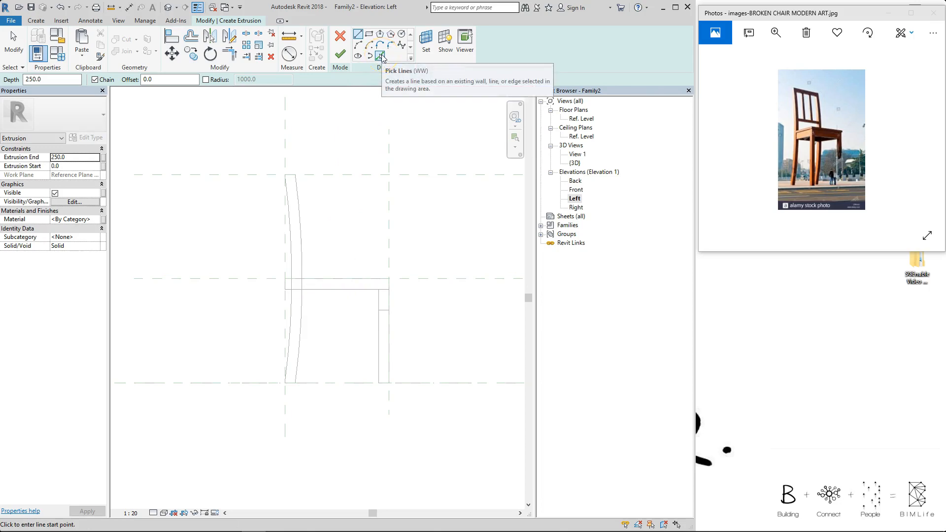
{"action": "left_click", "coordinate": [361, 56]}
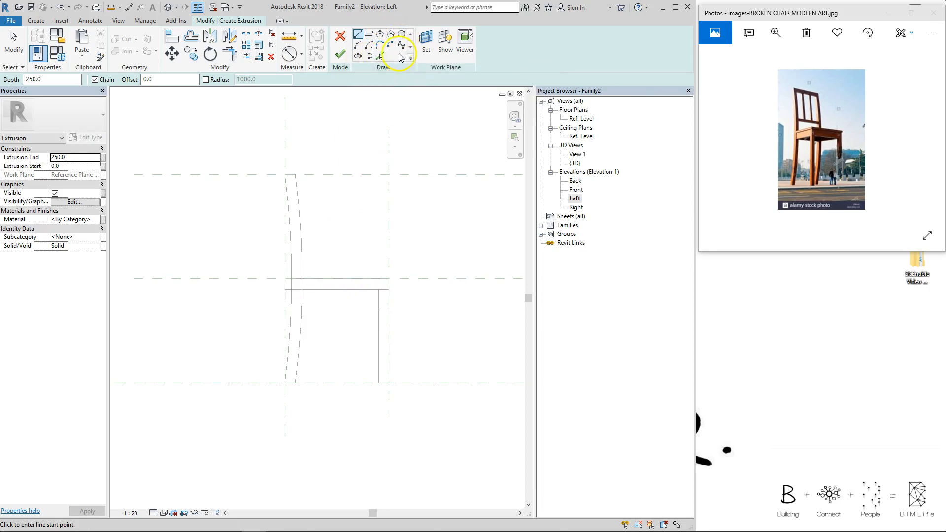
{"action": "left_click", "coordinate": [381, 56]}
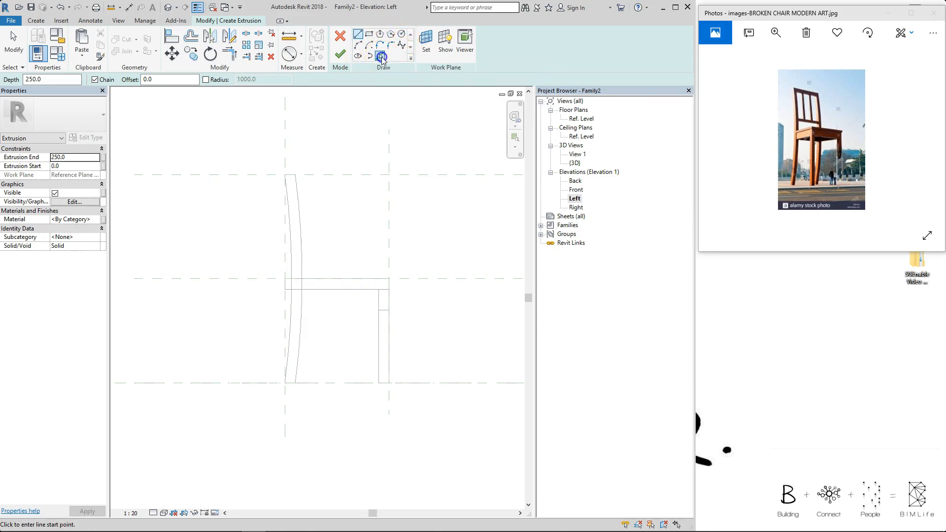
{"action": "left_click", "coordinate": [347, 291]}
{"action": "left_click", "coordinate": [353, 307]}
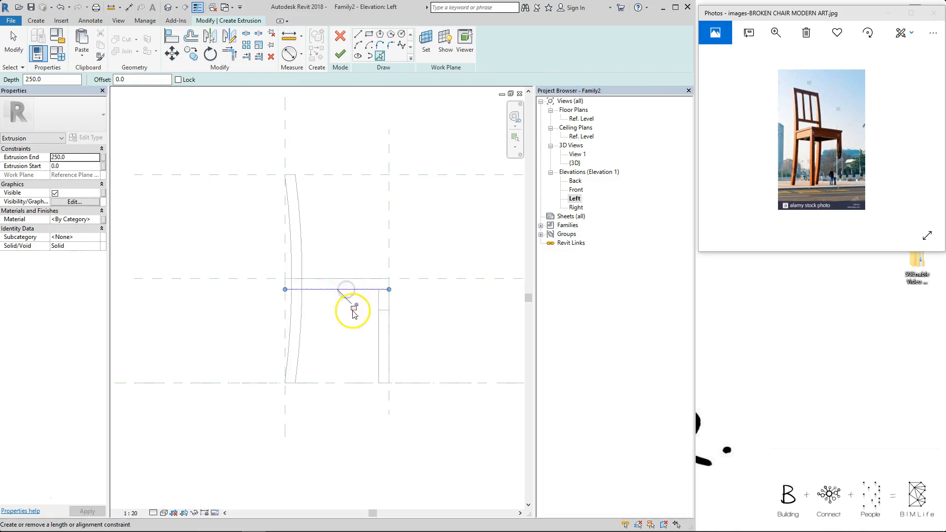
- Pick the back leg's inner curve, the front leg's inner edge and the crosspiece's lower edge as further lines of the extrusion sketch
{"action": "left_click", "coordinate": [379, 312]}
{"action": "scroll", "coordinate": [380, 314], "scroll_direction": "up", "scroll_amount": 1}
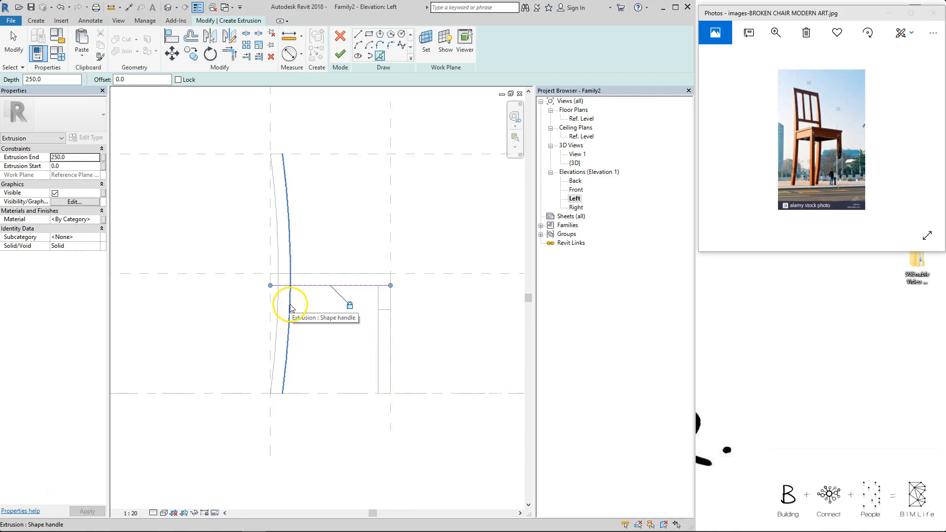
{"action": "left_click", "coordinate": [291, 308]}
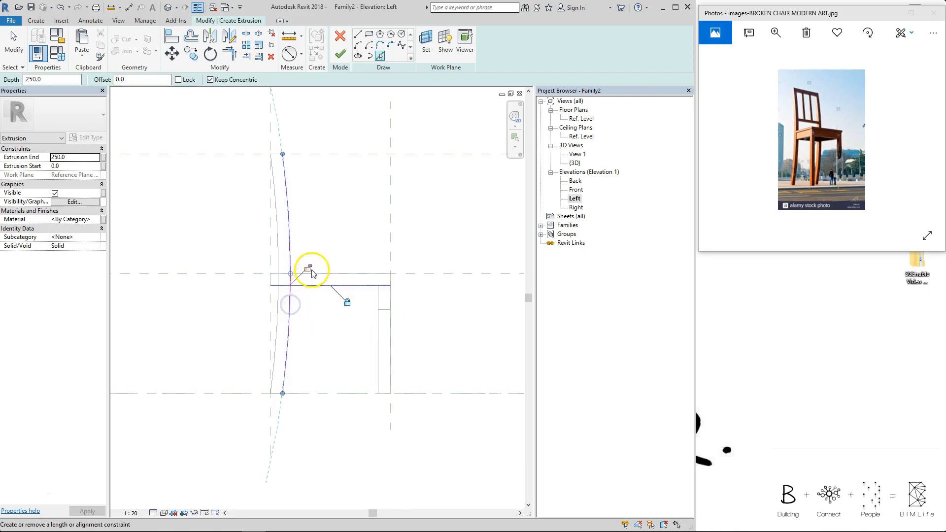
{"action": "left_click", "coordinate": [378, 298]}
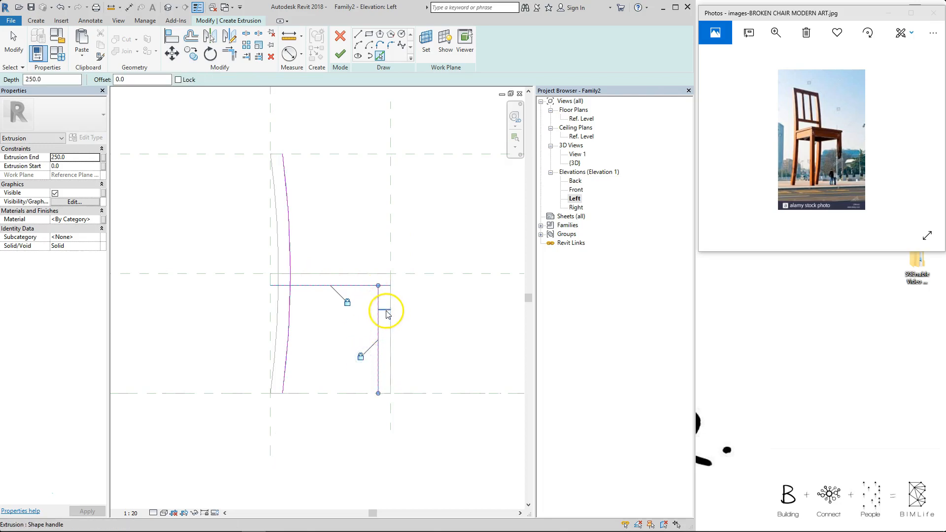
{"action": "left_click", "coordinate": [386, 310]}
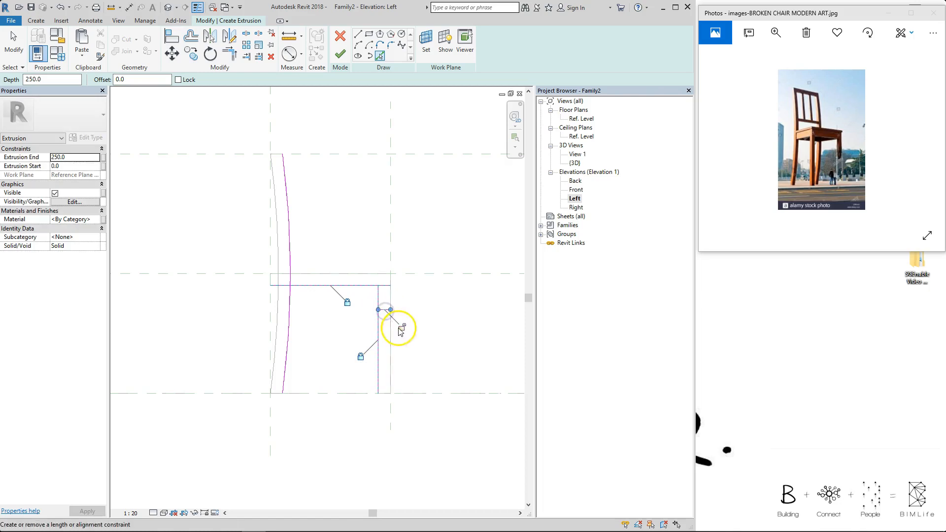
{"action": "key", "text": "Escape"}
{"action": "scroll", "coordinate": [387, 309], "scroll_direction": "up", "scroll_amount": 1}
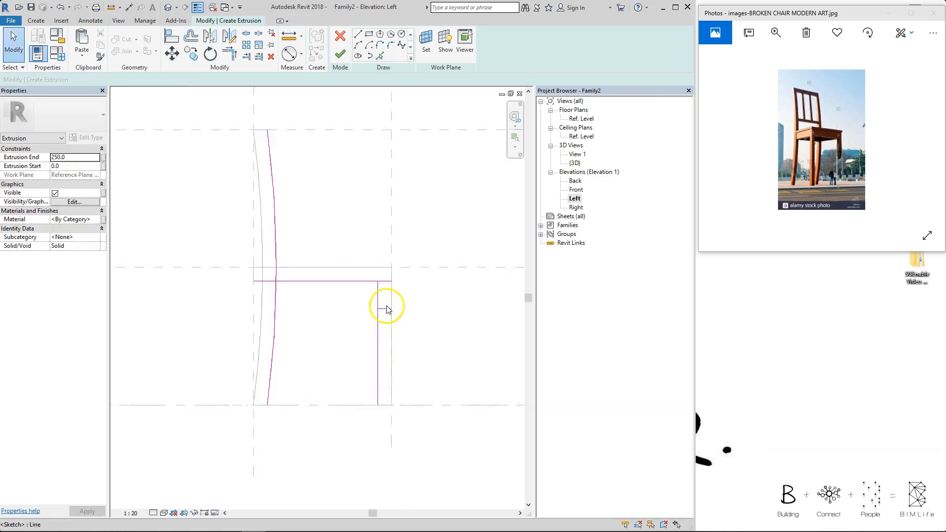
- Trim the picked lines into a closed profile between the curved back leg, seat underside, crosspiece bottom and front leg, and finish the extrusion
{"action": "scroll", "coordinate": [387, 309], "scroll_direction": "down", "scroll_amount": 1}
{"action": "middle_click_drag", "start_coordinate": [391, 298], "coordinate": [399, 274]}
{"action": "scroll", "coordinate": [371, 274], "scroll_direction": "up", "scroll_amount": 1}
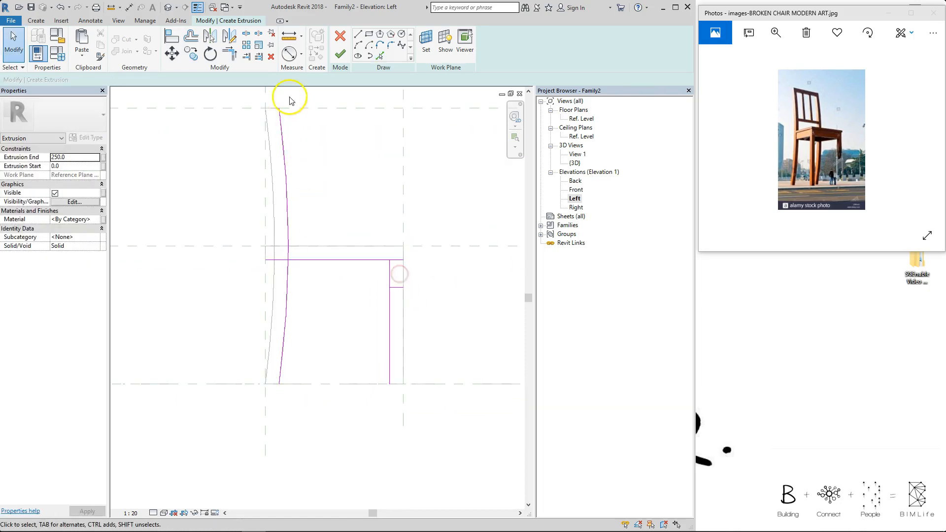
{"action": "left_click", "coordinate": [234, 56]}
{"action": "left_click", "coordinate": [289, 267]}
{"action": "left_click", "coordinate": [301, 259]}
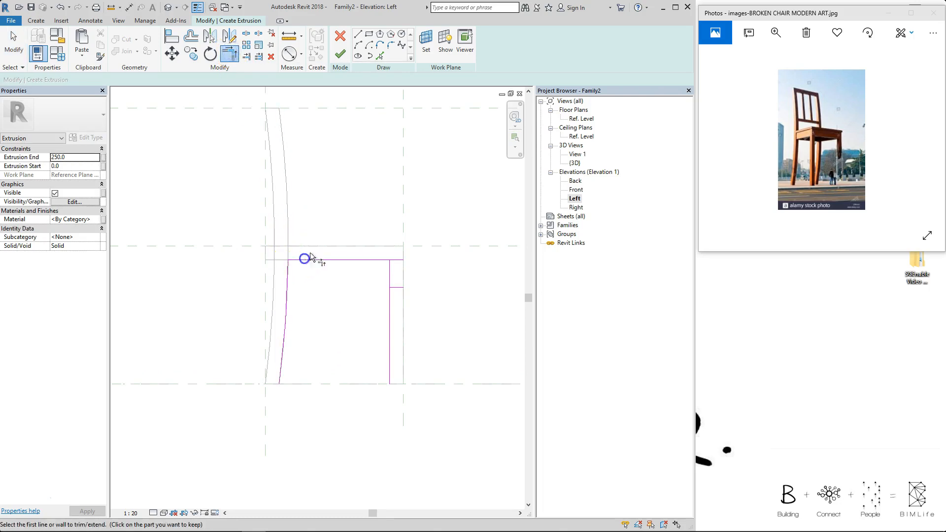
{"action": "left_click", "coordinate": [392, 279]}
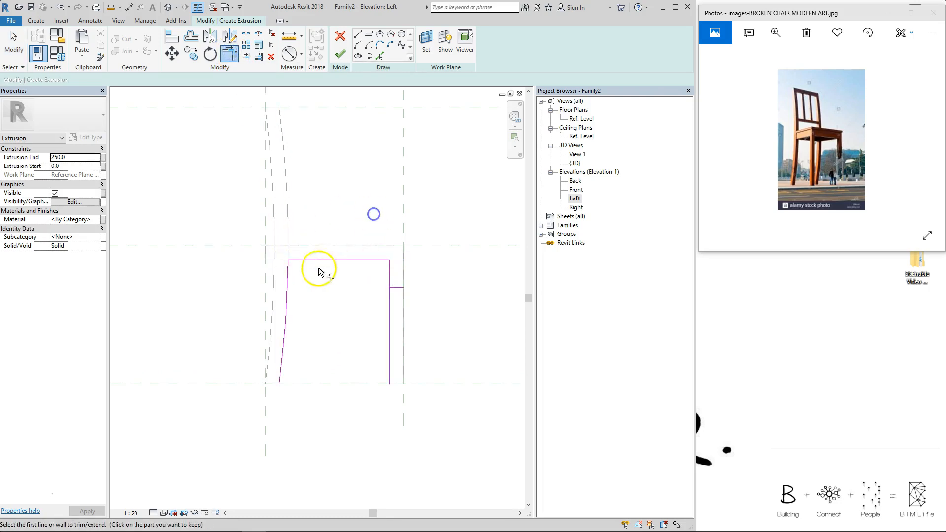
{"action": "left_click", "coordinate": [289, 271]}
{"action": "left_click", "coordinate": [393, 288]}
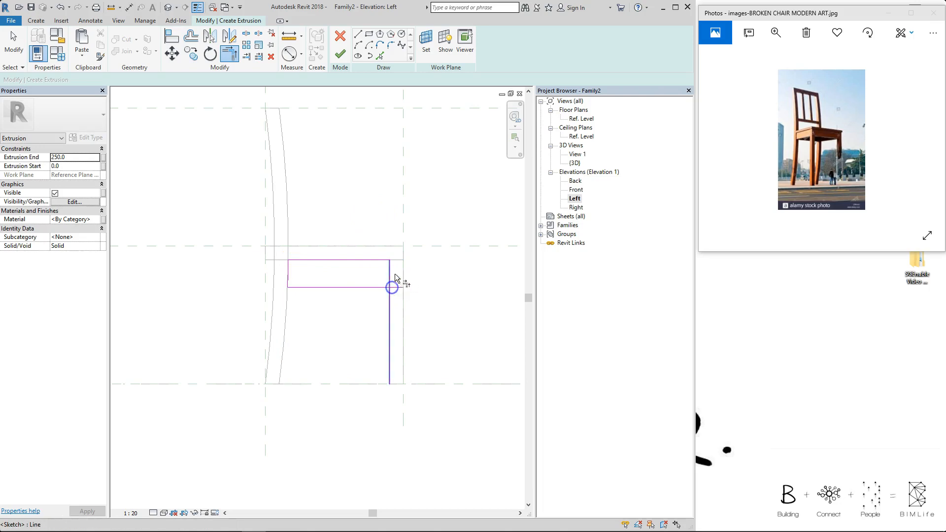
{"action": "left_click", "coordinate": [347, 55]}
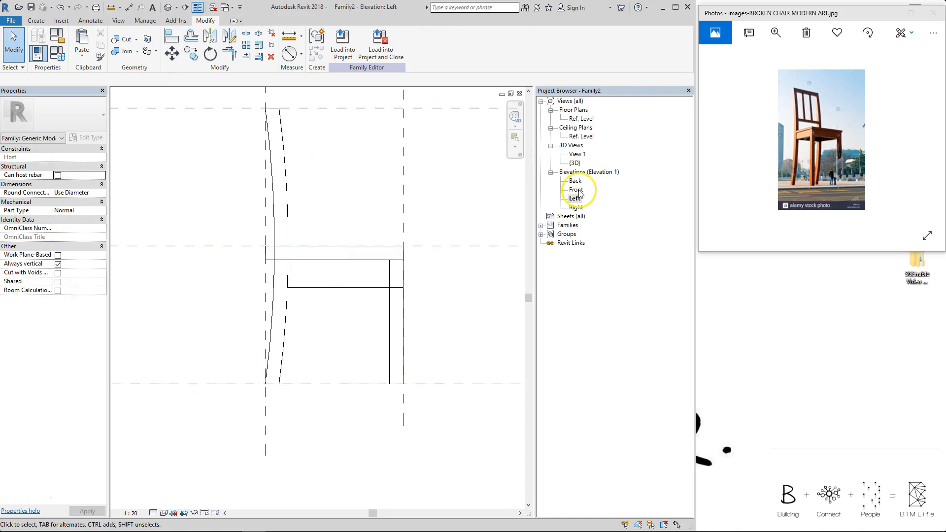
- In the Ref. Level plan, stretch the new side crosspiece and align its outer face to the left width reference plane, locking it
{"action": "double_click", "coordinate": [582, 119]}
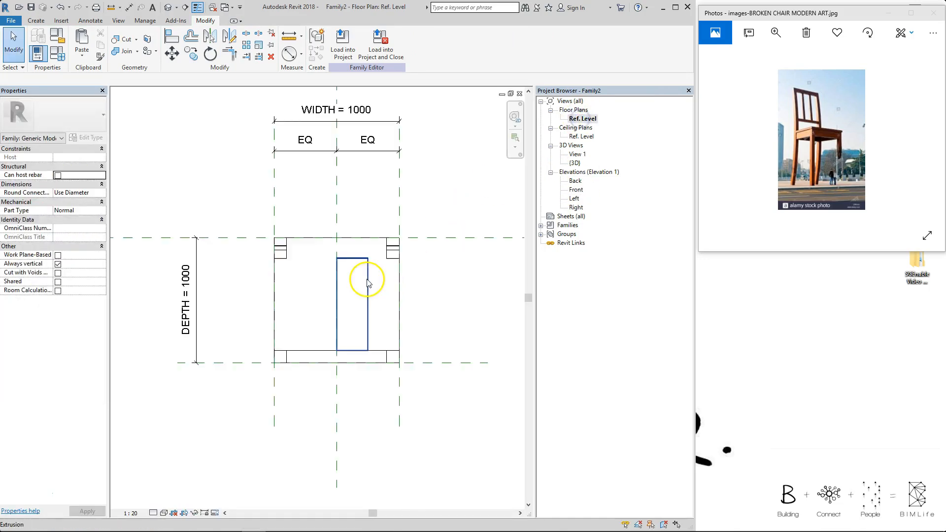
{"action": "left_click", "coordinate": [350, 256]}
{"action": "left_click_drag", "start_coordinate": [333, 303], "coordinate": [306, 297]}
{"action": "key", "text": "Escape"}
{"action": "key", "text": "a"}
{"action": "key", "text": "l"}
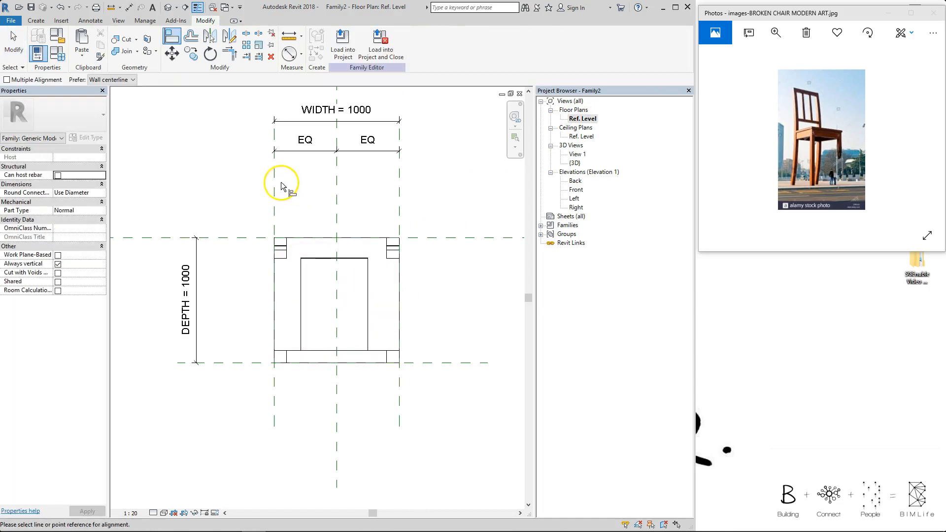
{"action": "left_click", "coordinate": [274, 181]}
{"action": "left_click", "coordinate": [300, 284]}
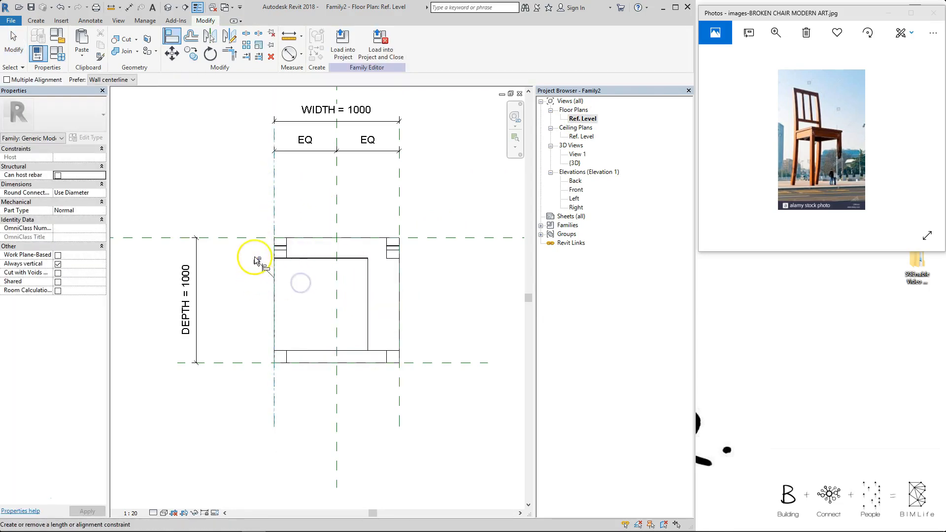
{"action": "key", "text": "l"}
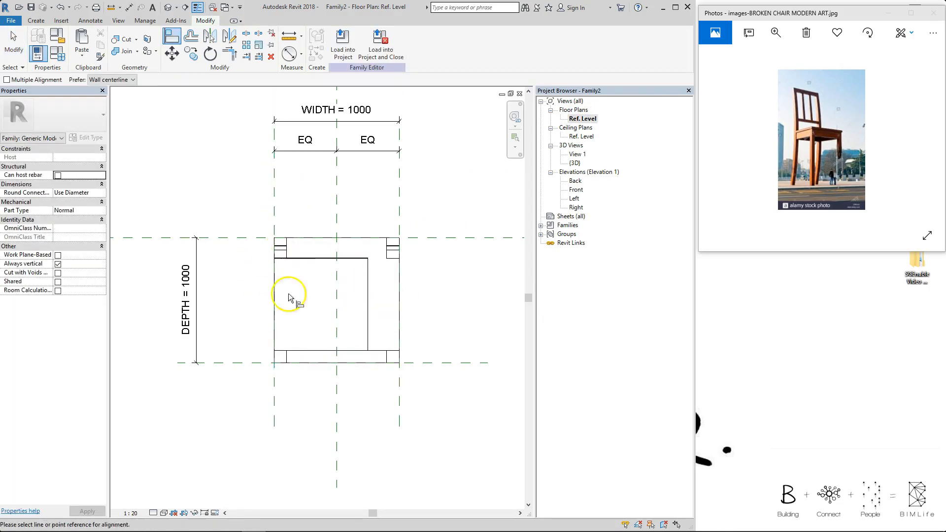
- Align the side crosspiece's inner face to the inner edge of the left front leg
{"action": "left_click", "coordinate": [287, 359]}
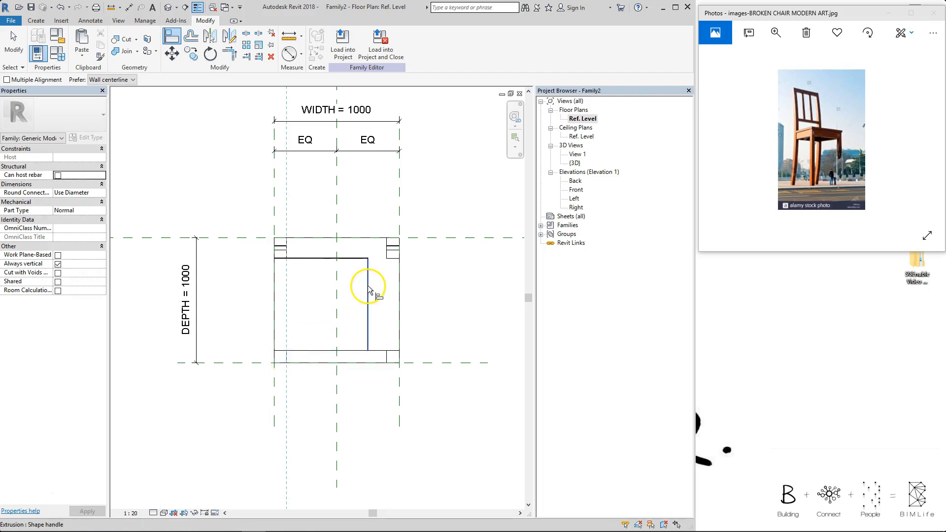
{"action": "left_click", "coordinate": [369, 288]}
{"action": "key", "text": "Escape"}
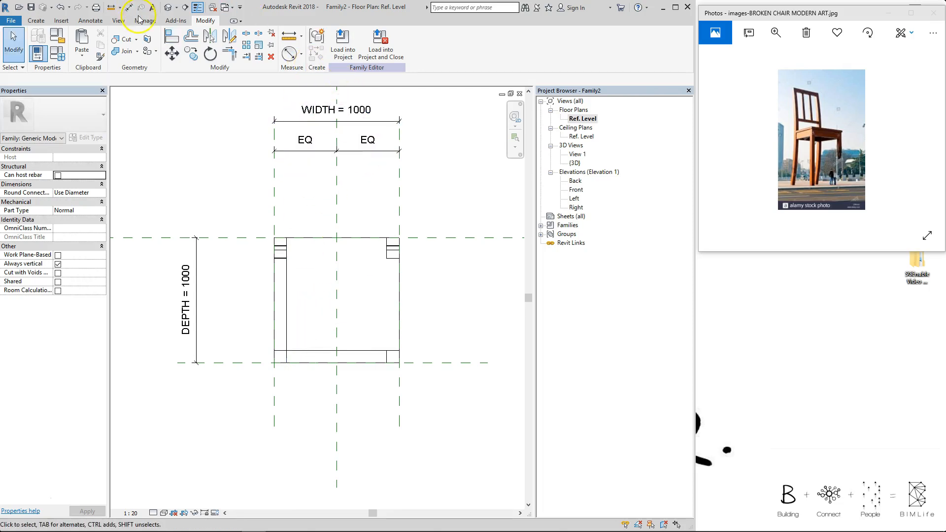
- Flex the chair in the 3D view by setting WIDTH to 1500 and HEIGHT to 2500 in the family types
{"action": "left_click", "coordinate": [168, 8]}
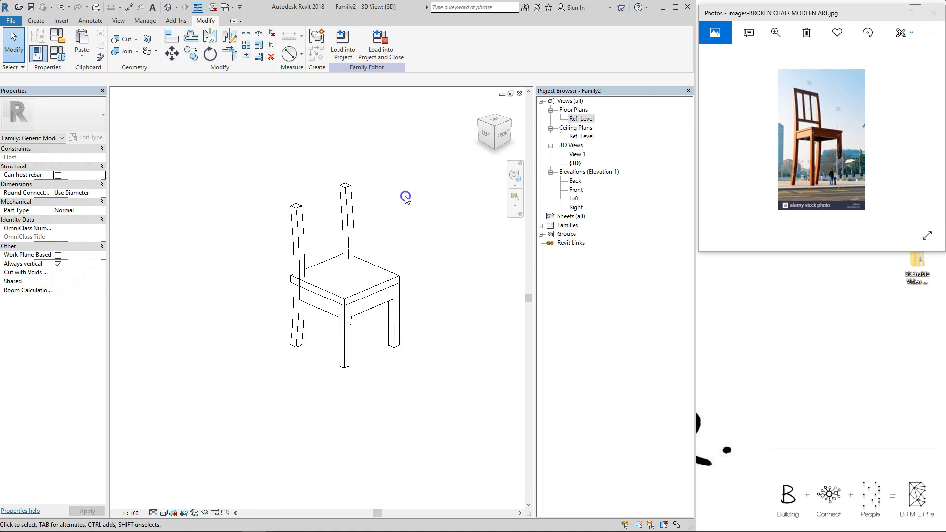
{"action": "left_click", "coordinate": [57, 52]}
{"action": "left_click", "coordinate": [235, 217]}
{"action": "double_click", "coordinate": [236, 217]}
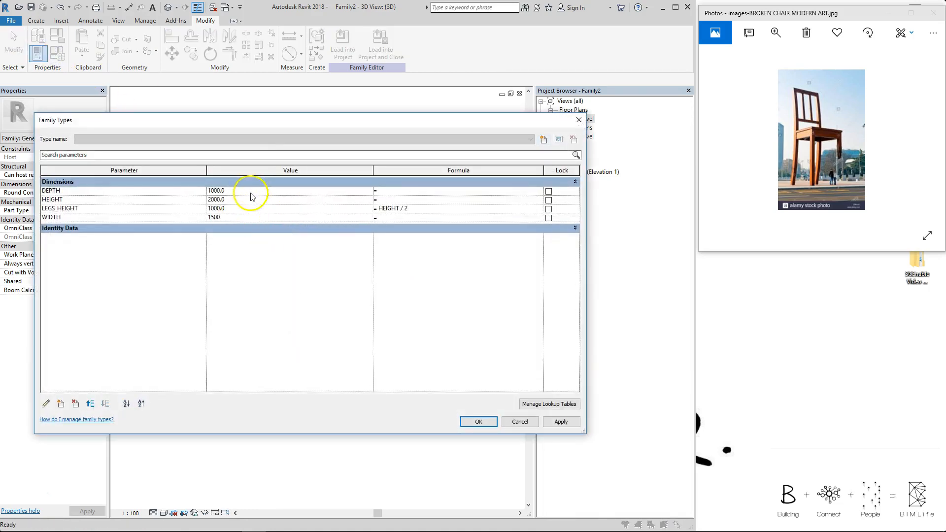
{"action": "left_click", "coordinate": [244, 200]}
{"action": "type", "text": "2500"}
{"action": "key", "text": "Return"}
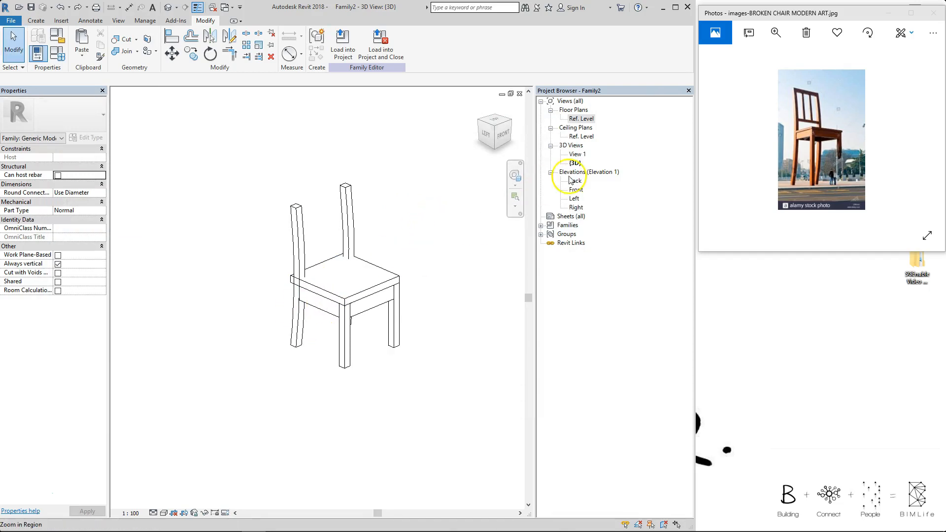
- Start an extrusion in the Right elevation and pick the seat's underside and the back leg's inner curve as locked sketch lines
{"action": "double_click", "coordinate": [577, 207]}
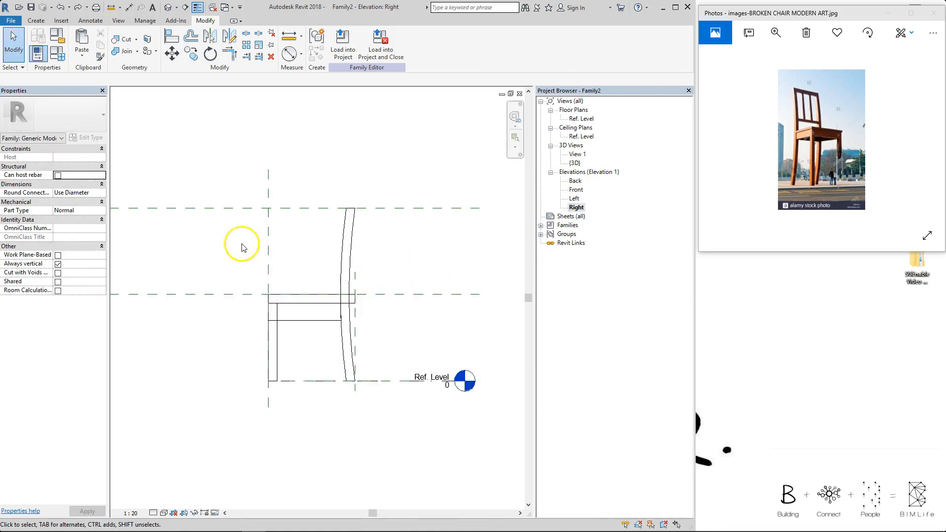
{"action": "left_click", "coordinate": [36, 21]}
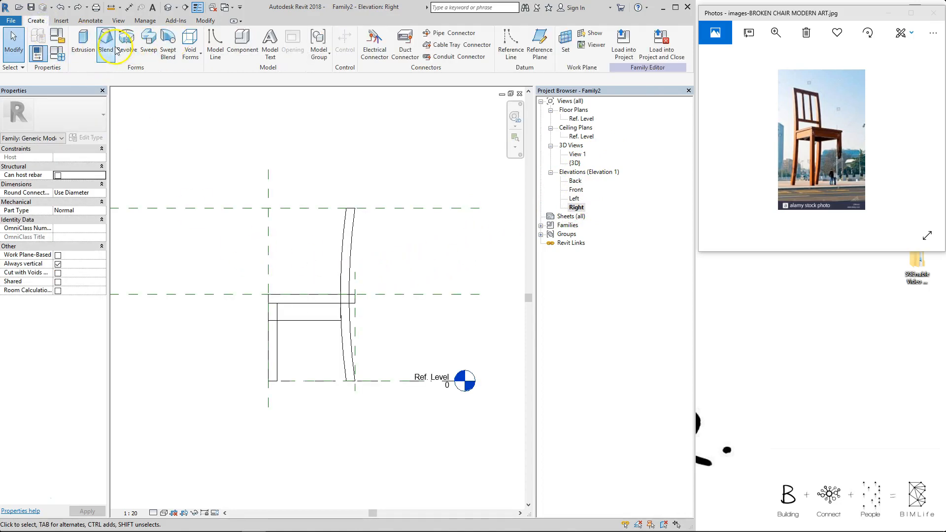
{"action": "left_click", "coordinate": [84, 45]}
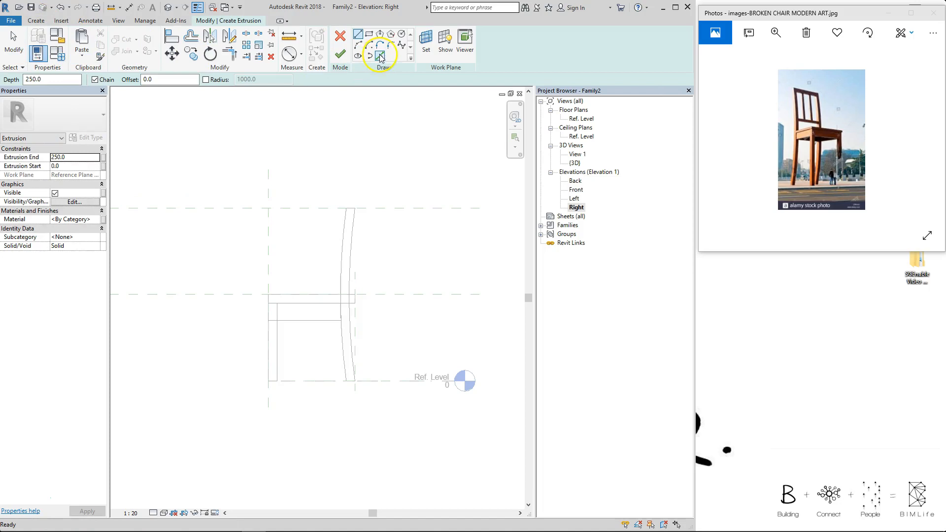
{"action": "left_click", "coordinate": [383, 56]}
{"action": "scroll", "coordinate": [340, 305], "scroll_direction": "up", "scroll_amount": 2}
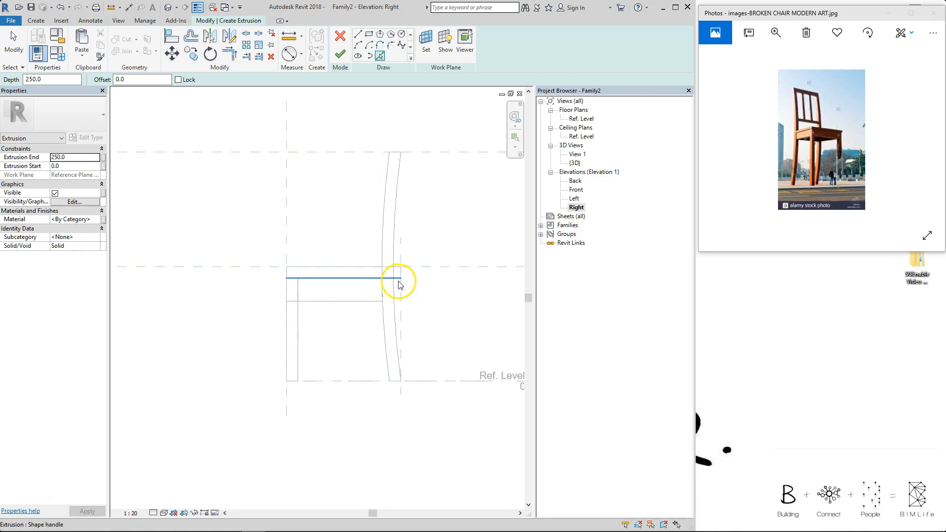
{"action": "scroll", "coordinate": [399, 285], "scroll_direction": "up", "scroll_amount": 2}
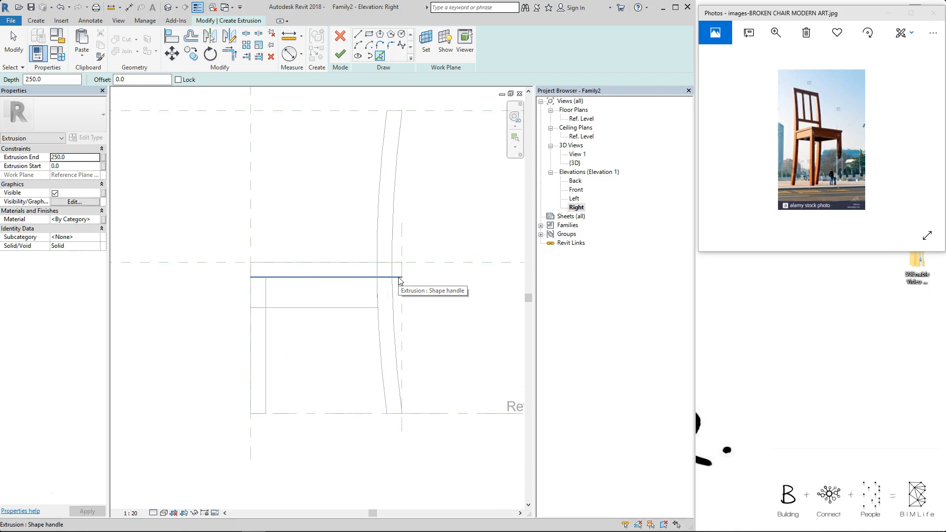
{"action": "left_click", "coordinate": [399, 279]}
{"action": "left_click", "coordinate": [378, 180]}
{"action": "left_click", "coordinate": [361, 282]}
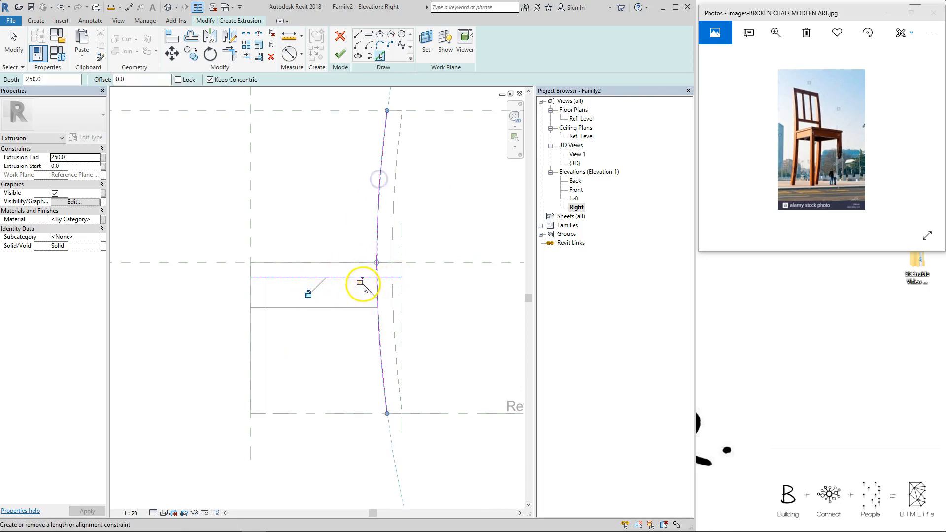
- Pick the front leg's inner edge and the front crosspiece's lower edge as further locked lines of the extrusion sketch
{"action": "left_click", "coordinate": [267, 325]}
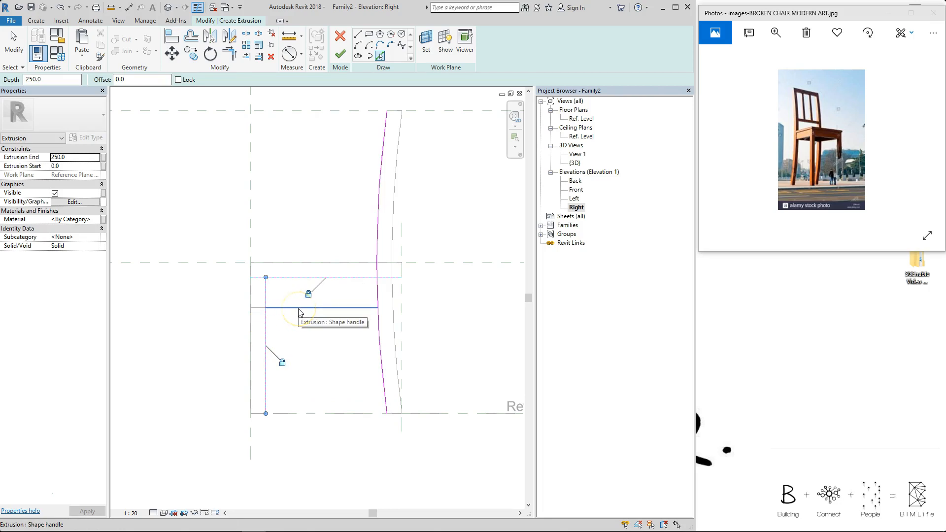
{"action": "left_click", "coordinate": [256, 309]}
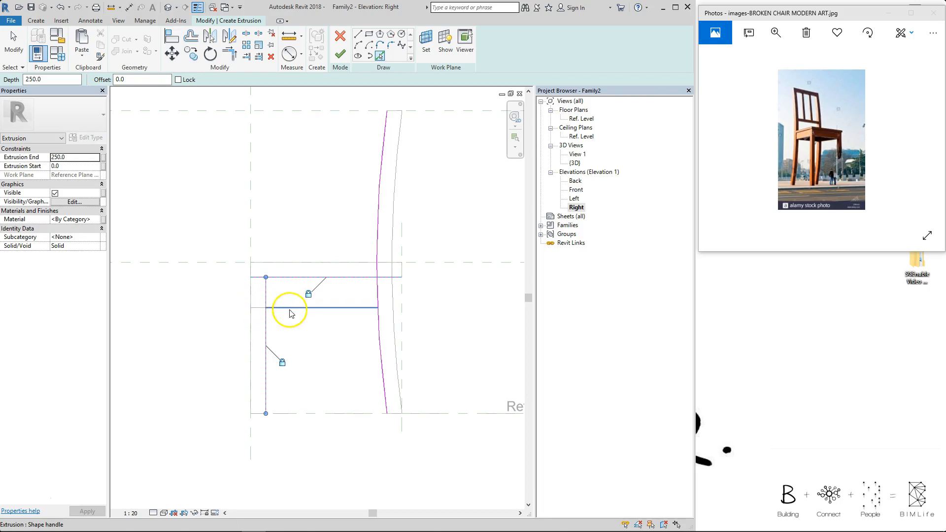
{"action": "left_click", "coordinate": [275, 308]}
{"action": "left_click", "coordinate": [299, 308]}
{"action": "left_click", "coordinate": [261, 309]}
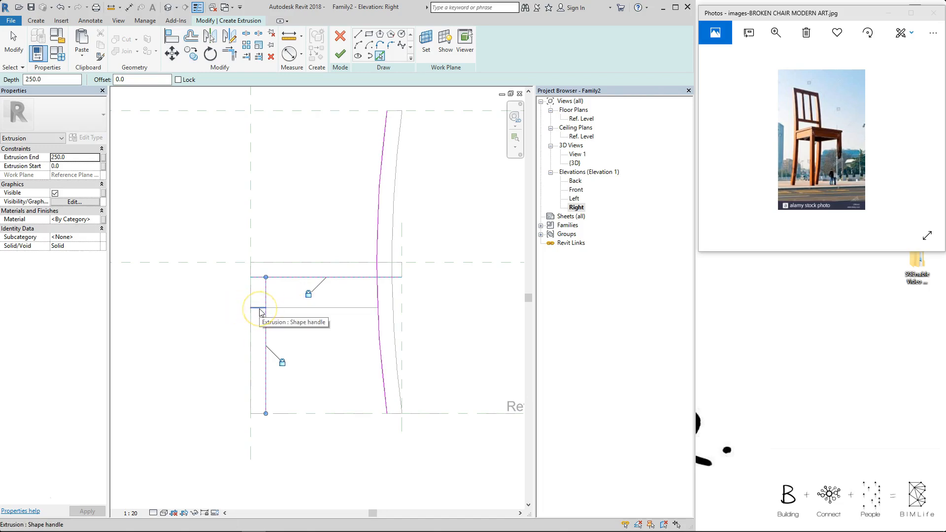
{"action": "left_click", "coordinate": [259, 309]}
{"action": "left_click", "coordinate": [241, 325]}
{"action": "left_click", "coordinate": [313, 199]}
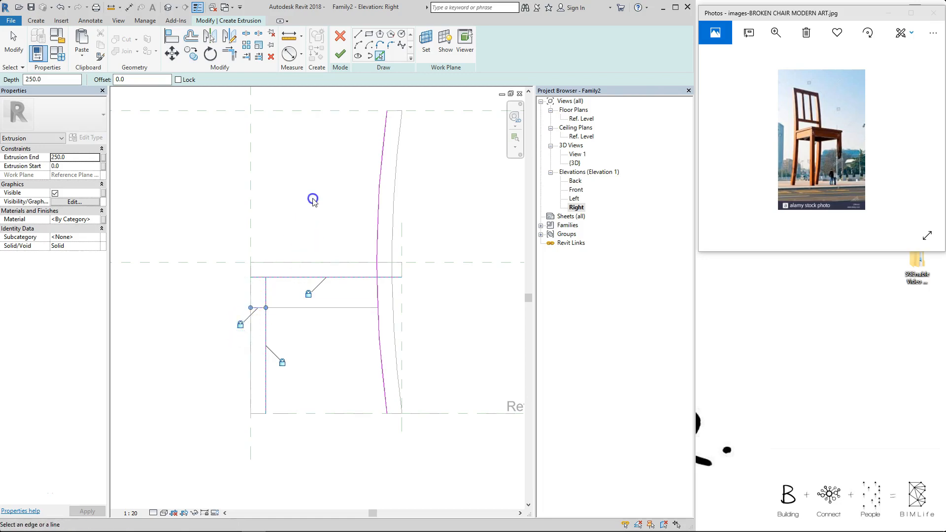
- Trim the four sketch lines into a closed crosspiece profile between the front and back legs, and finish the extrusion
{"action": "left_click", "coordinate": [229, 53]}
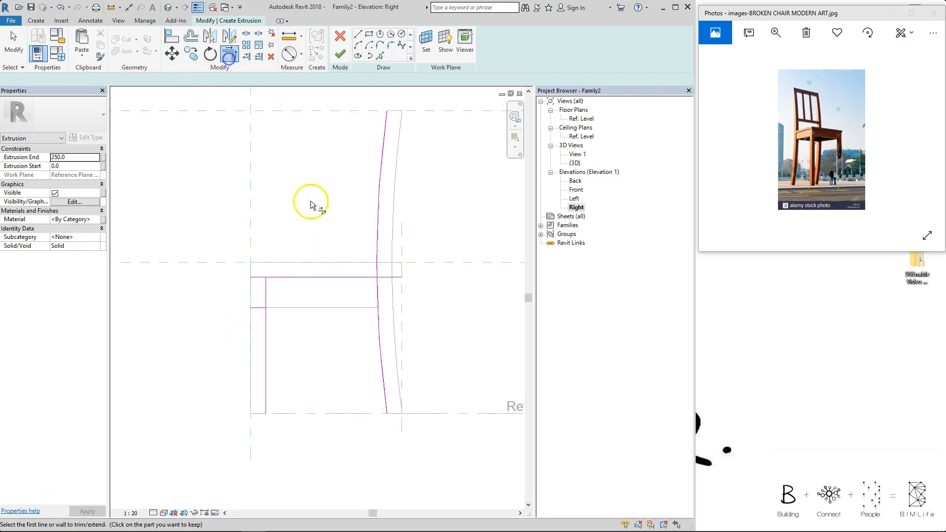
{"action": "left_click", "coordinate": [378, 295]}
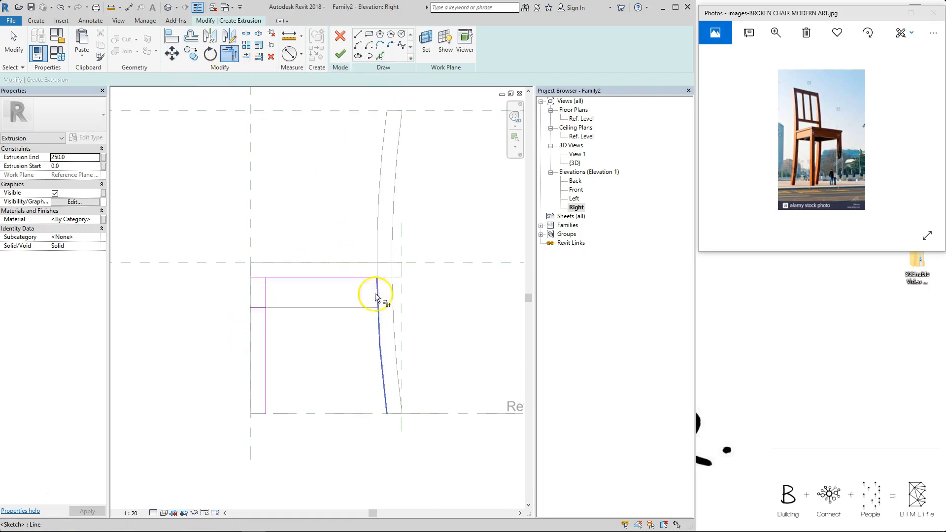
{"action": "left_click", "coordinate": [266, 290]}
{"action": "left_click", "coordinate": [304, 292]}
{"action": "left_click", "coordinate": [377, 295]}
{"action": "left_click", "coordinate": [256, 307]}
{"action": "left_click", "coordinate": [308, 291]}
{"action": "left_click", "coordinate": [293, 308]}
{"action": "left_click", "coordinate": [265, 293]}
{"action": "left_click", "coordinate": [341, 55]}
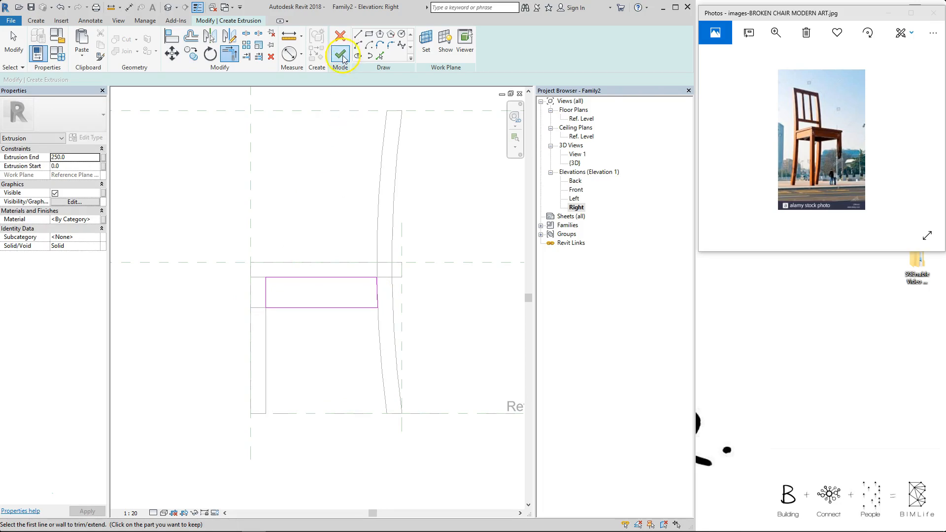
- In the Ref. Level plan, align the second side crosspiece to the right width reference plane and the right front leg's inner edge, with locks
{"action": "double_click", "coordinate": [581, 118]}
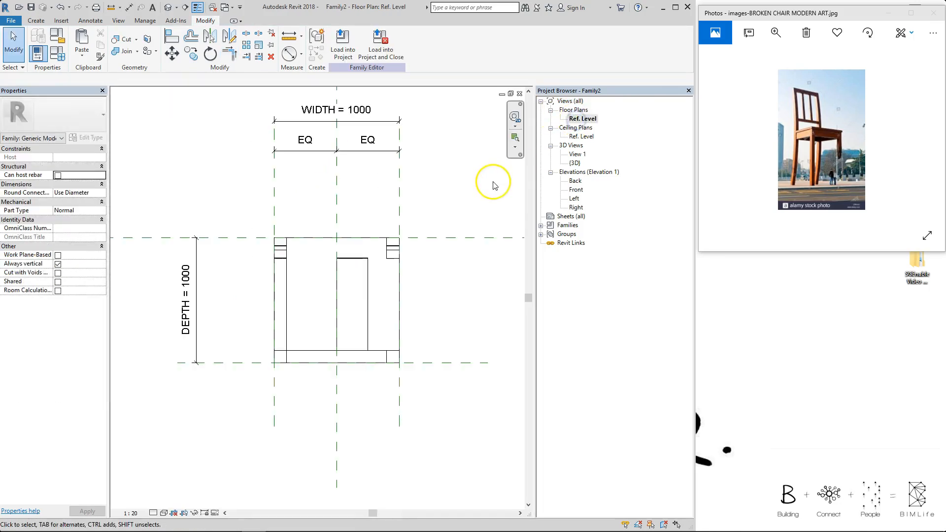
{"action": "key", "text": "a"}
{"action": "key", "text": "l"}
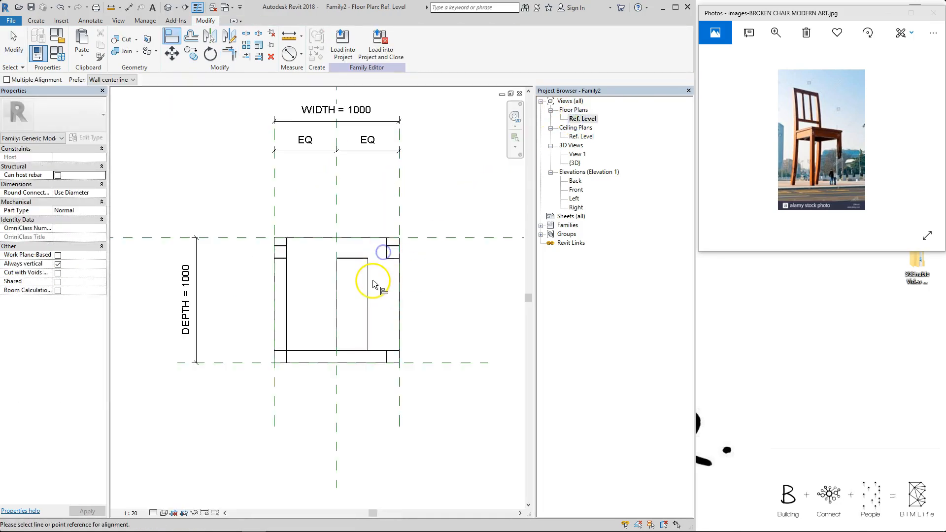
{"action": "left_click", "coordinate": [401, 191]}
{"action": "left_click", "coordinate": [369, 283]}
{"action": "left_click", "coordinate": [387, 357]}
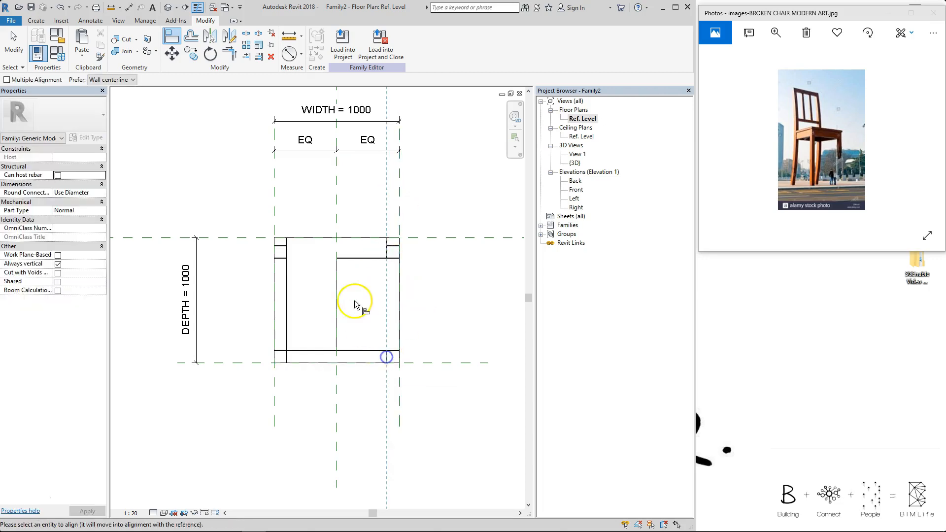
{"action": "left_click", "coordinate": [337, 276]}
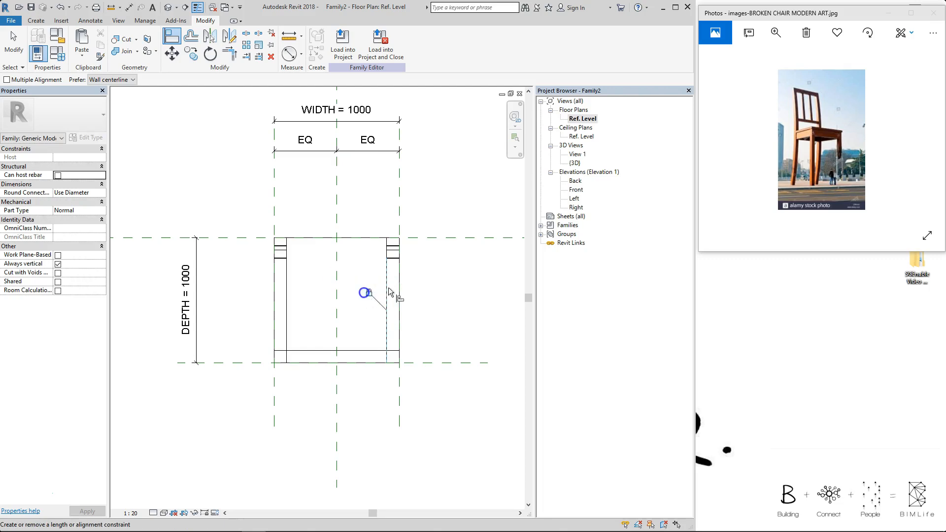
- Inspect the chair with its side crosspieces from several angles in the 3D view
{"action": "key", "text": "3"}
{"action": "key", "text": "d"}
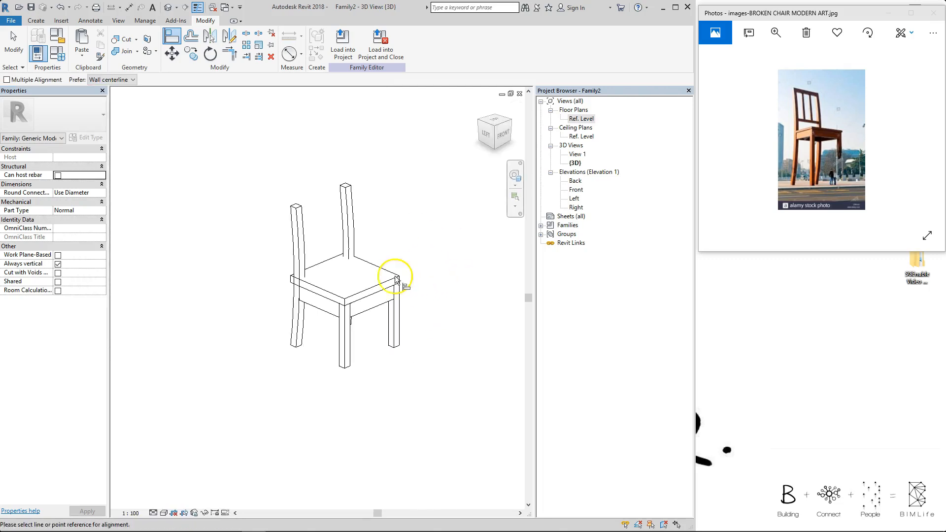
{"action": "middle_click_drag", "start_coordinate": [303, 378], "coordinate": [412, 360]}
{"action": "key", "text": "Escape"}
{"action": "middle_click_drag", "start_coordinate": [414, 291], "coordinate": [439, 268]}
{"action": "middle_click_drag", "start_coordinate": [345, 389], "coordinate": [281, 372], "text": "shift"}
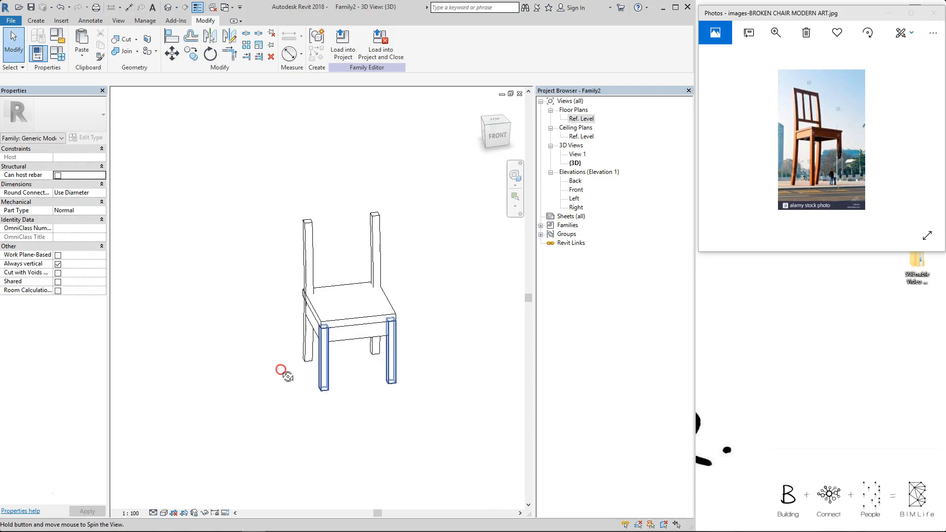
{"action": "middle_click_drag", "start_coordinate": [348, 363], "coordinate": [395, 347], "text": "shift"}
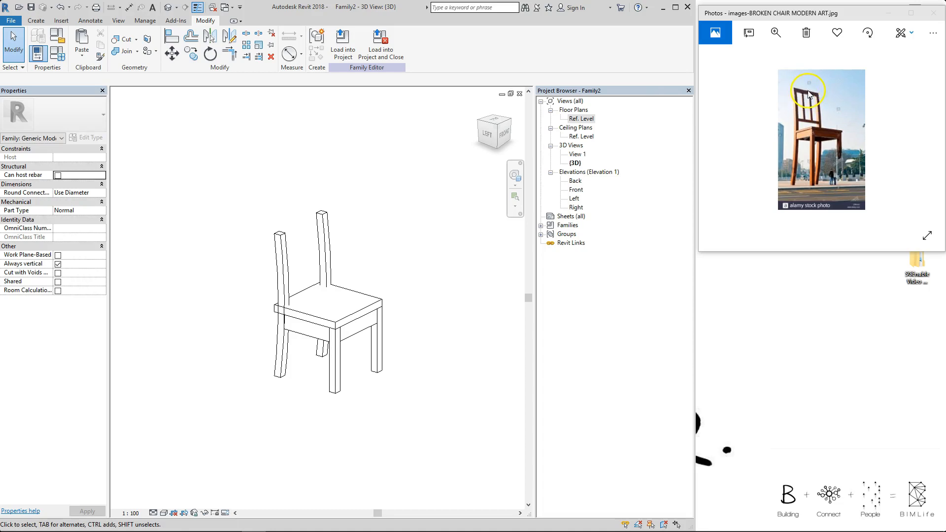
- In the Left elevation, start an extrusion and pick both curved edges of the back leg, offset 20 inward, as sketch lines
{"action": "double_click", "coordinate": [575, 198]}
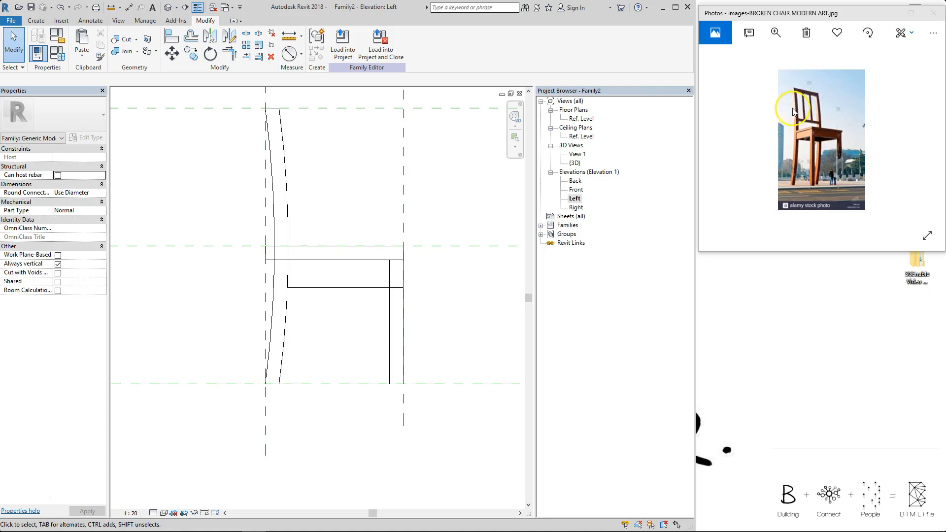
{"action": "middle_click_drag", "start_coordinate": [258, 133], "coordinate": [284, 160]}
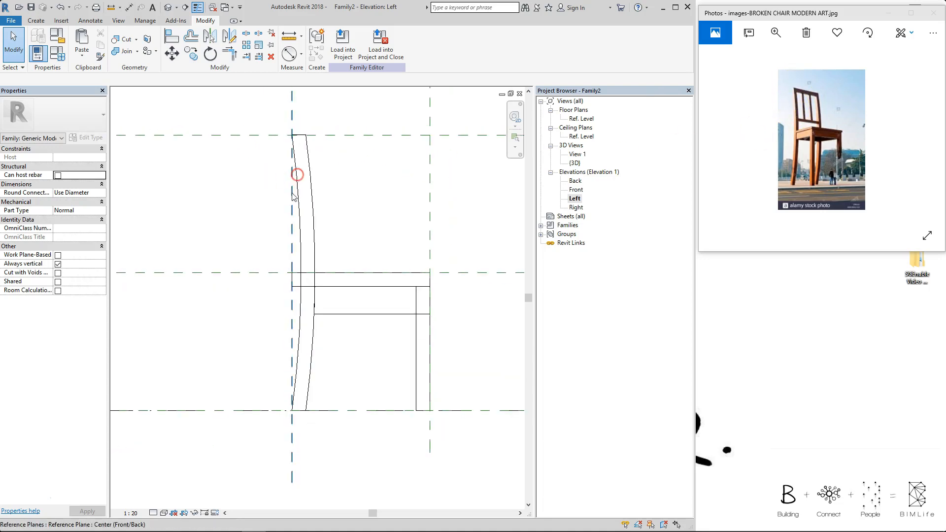
{"action": "left_click", "coordinate": [36, 20]}
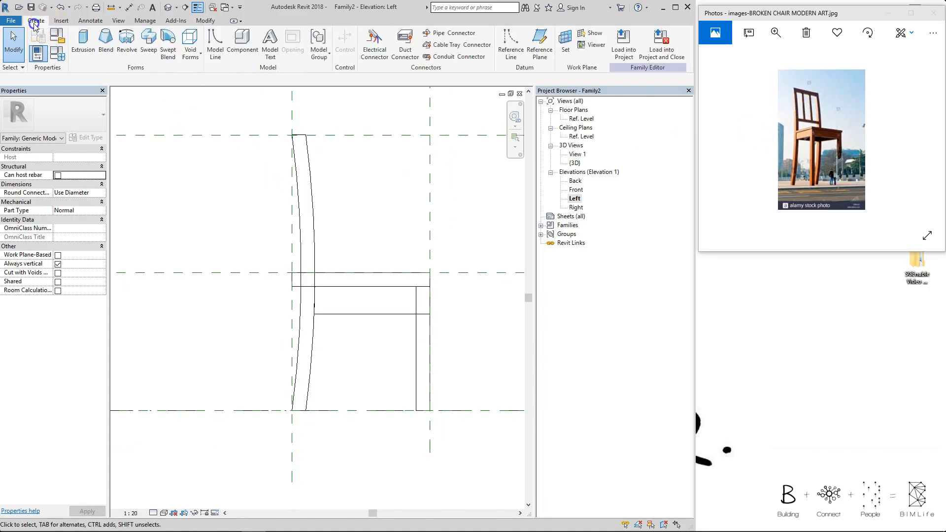
{"action": "left_click", "coordinate": [84, 44]}
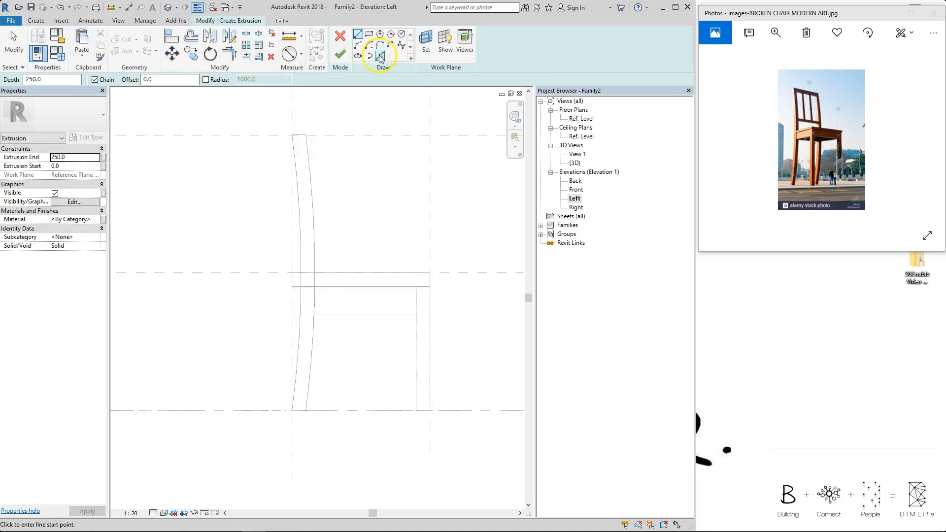
{"action": "left_click", "coordinate": [380, 56]}
{"action": "left_click", "coordinate": [142, 81]}
{"action": "left_click_drag", "start_coordinate": [118, 80], "coordinate": [91, 76]}
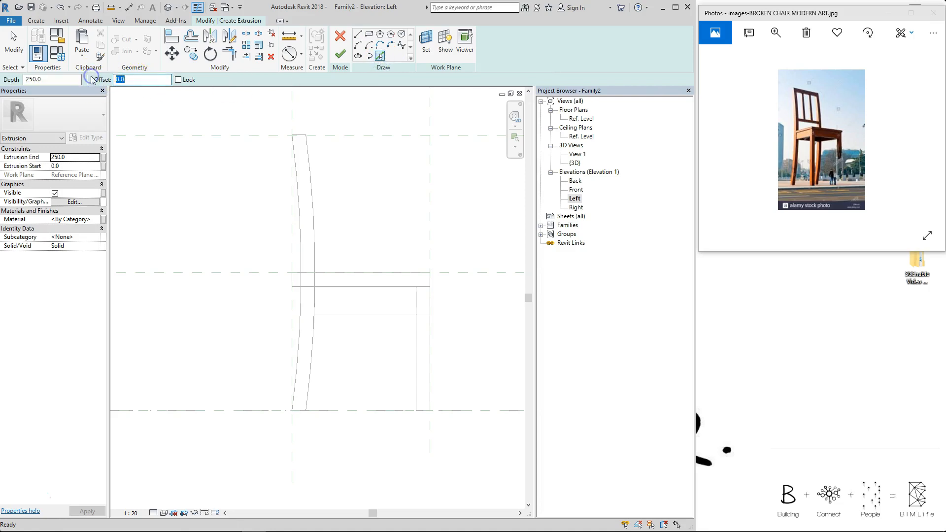
{"action": "type", "text": "20"}
{"action": "key", "text": "Return"}
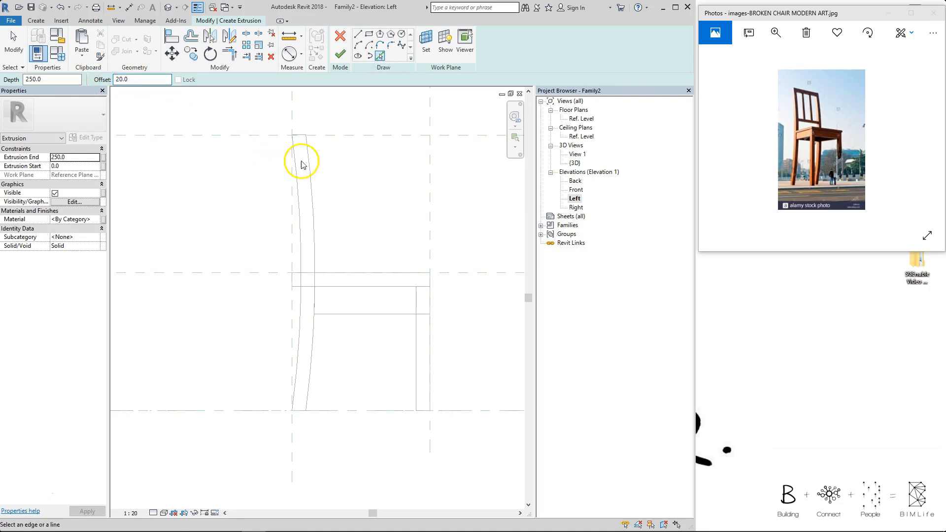
{"action": "scroll", "coordinate": [297, 165], "scroll_direction": "up", "scroll_amount": 2}
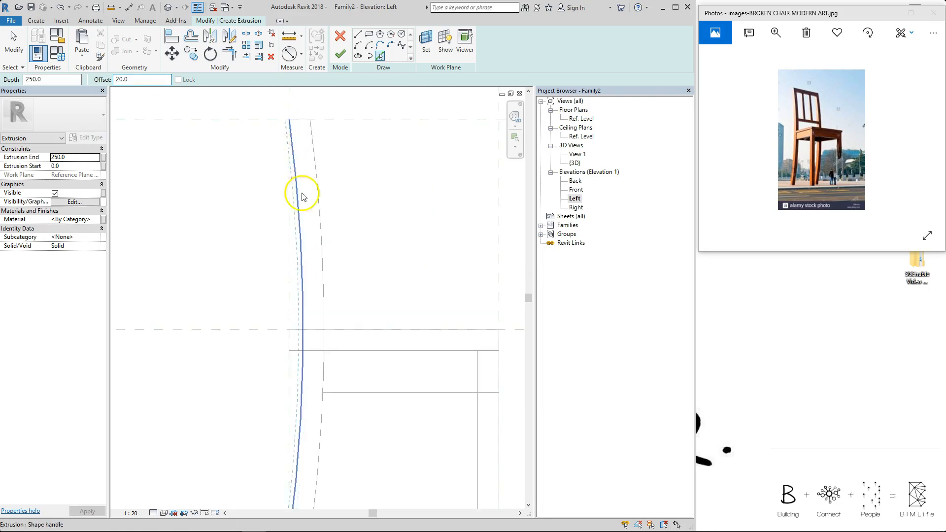
{"action": "left_click", "coordinate": [294, 145]}
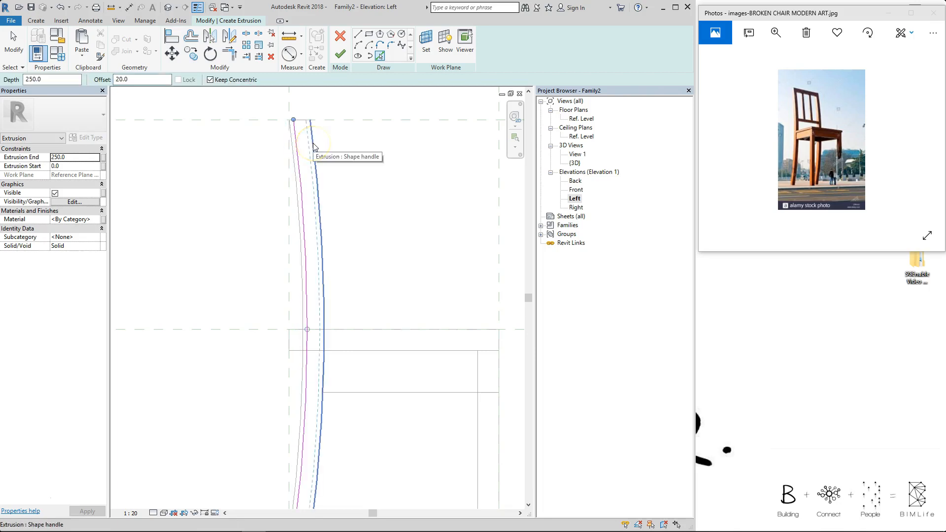
{"action": "left_click", "coordinate": [314, 149]}
- Reset the drawing offset to 0 and draw a line joining the upper ends of the two curved sketch lines
{"action": "left_click", "coordinate": [358, 35]}
{"action": "left_click", "coordinate": [293, 120]}
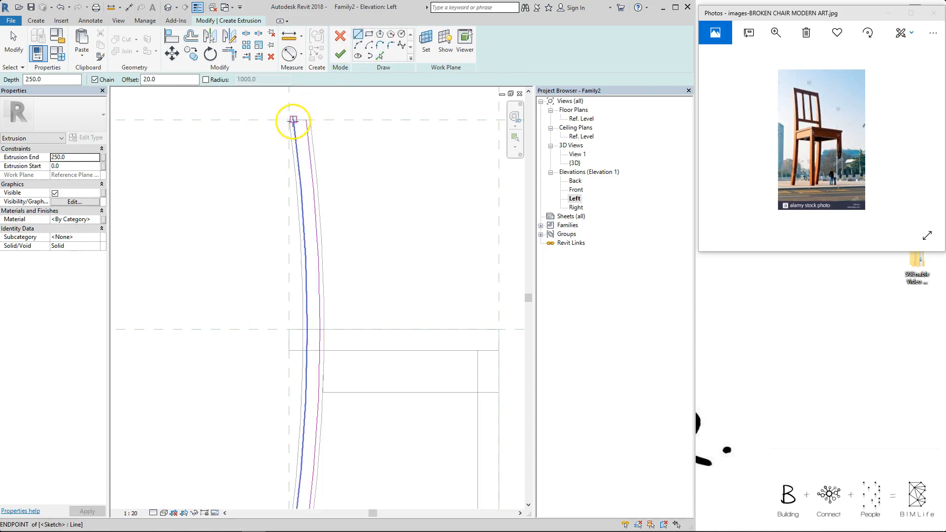
{"action": "left_click", "coordinate": [180, 80]}
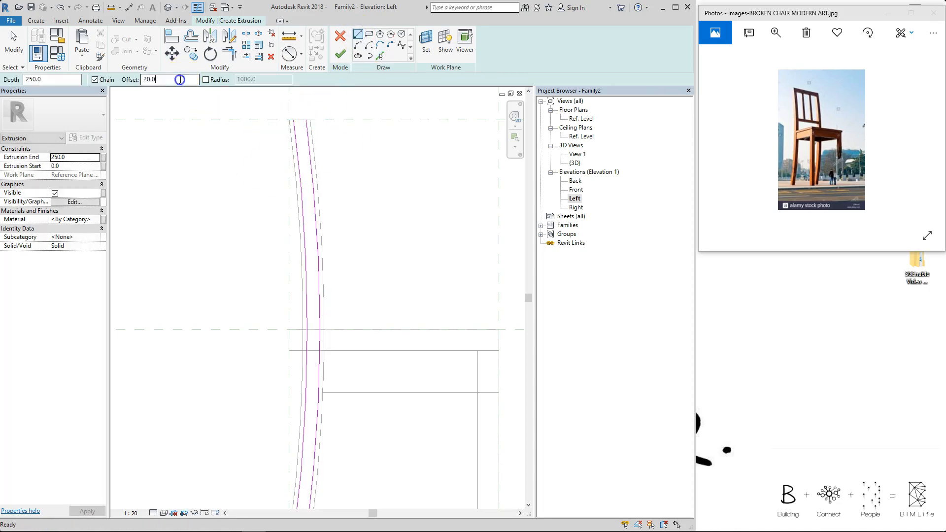
{"action": "type", "text": "0"}
{"action": "left_click", "coordinate": [294, 119]}
{"action": "left_click", "coordinate": [306, 119]}
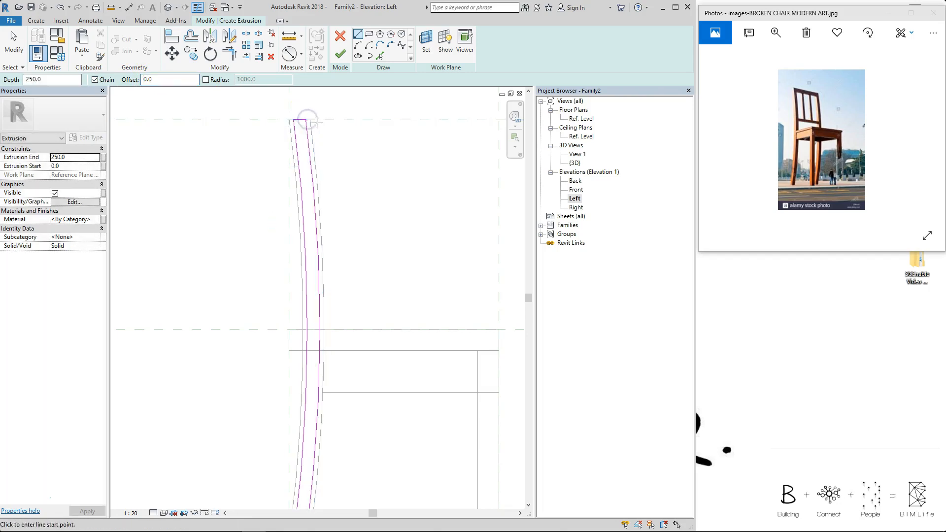
{"action": "key", "text": "Escape"}
{"action": "scroll", "coordinate": [298, 120], "scroll_direction": "up", "scroll_amount": 1}
{"action": "key", "text": "Escape"}
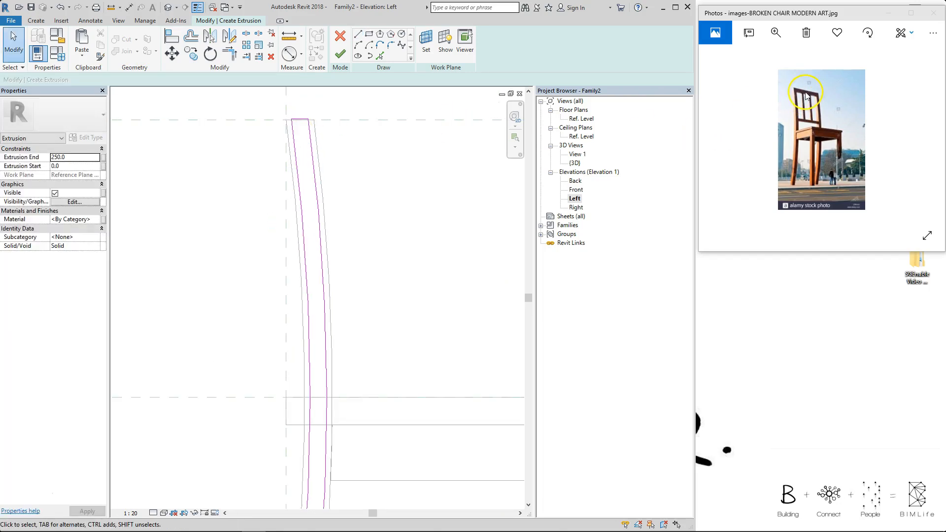
- Delete the short closing line and redraw it between the two curves on the top reference plane
{"action": "scroll", "coordinate": [298, 120], "scroll_direction": "up", "scroll_amount": 4}
{"action": "left_click", "coordinate": [297, 122]}
{"action": "key", "text": "Delete"}
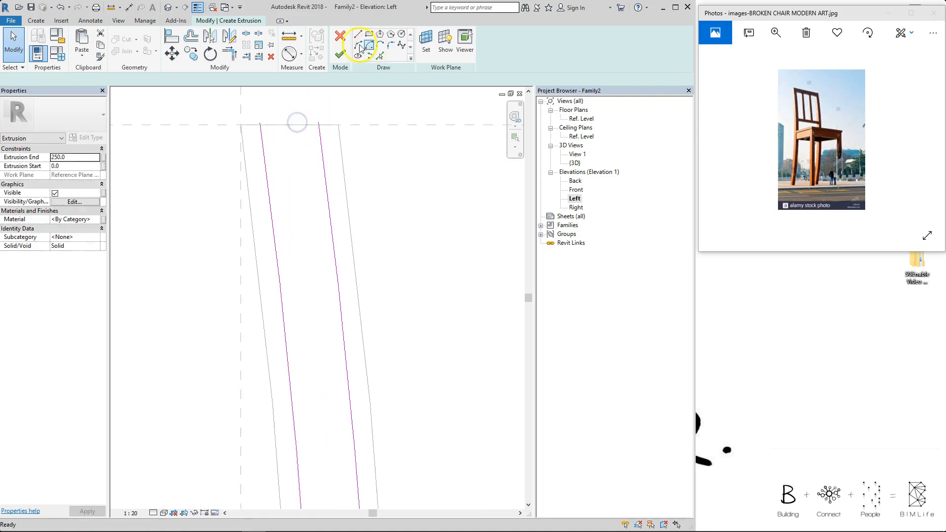
{"action": "left_click", "coordinate": [358, 34]}
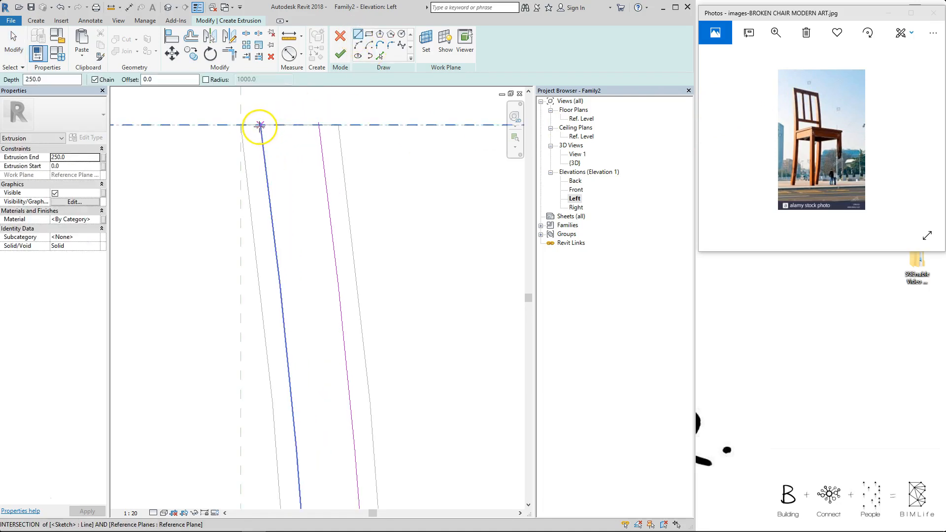
{"action": "left_click", "coordinate": [261, 123]}
{"action": "left_click", "coordinate": [319, 124]}
{"action": "key", "text": "Escape"}
{"action": "key", "text": "Escape"}
{"action": "left_click", "coordinate": [281, 125]}
{"action": "left_click", "coordinate": [319, 133]}
{"action": "scroll", "coordinate": [330, 124], "scroll_direction": "down", "scroll_amount": 3}
{"action": "key", "text": "Escape"}
- Copy the top closing line 100 downward to form the lower edge of the backrest crosspiece
{"action": "left_click", "coordinate": [316, 124]}
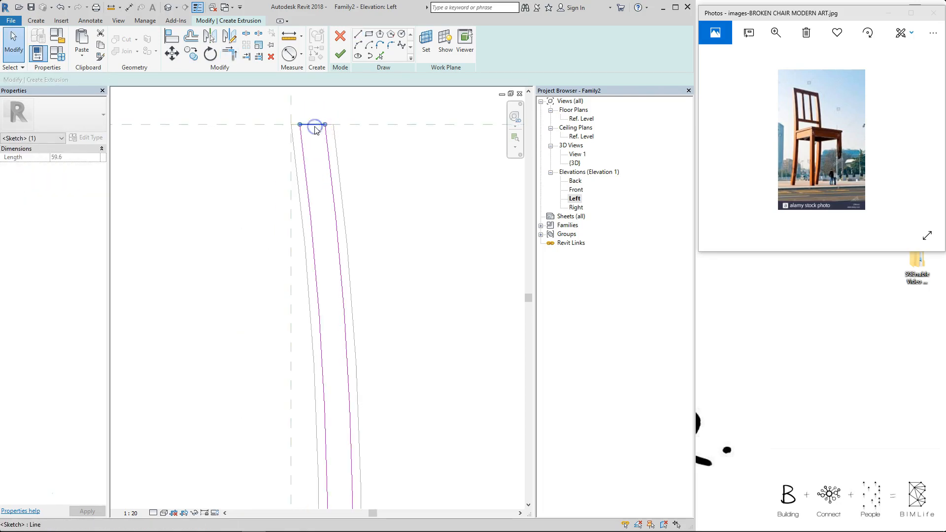
{"action": "left_click", "coordinate": [212, 55]}
{"action": "key", "text": "Escape"}
{"action": "left_click", "coordinate": [191, 54]}
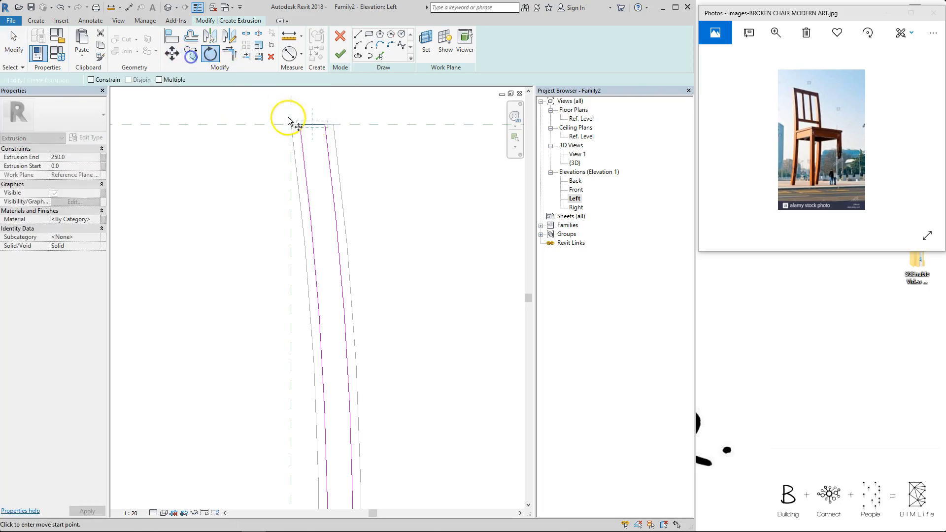
{"action": "left_click", "coordinate": [312, 125]}
{"action": "type", "text": "100"}
{"action": "key", "text": "Return"}
{"action": "left_click", "coordinate": [383, 154]}
- Trim the curved lines against the copied line to leave a small closed crosspiece profile at the leg's top
{"action": "scroll", "coordinate": [342, 147], "scroll_direction": "down", "scroll_amount": 1}
{"action": "key", "text": "t"}
{"action": "key", "text": "r"}
{"action": "left_click", "coordinate": [313, 148]}
{"action": "left_click", "coordinate": [322, 162]}
{"action": "left_click", "coordinate": [322, 163]}
{"action": "left_click", "coordinate": [331, 146]}
{"action": "left_click", "coordinate": [377, 151]}
- Align the profile's top line to the top reference plane and lock it
{"action": "scroll", "coordinate": [278, 136], "scroll_direction": "down", "scroll_amount": 1}
{"action": "middle_click_drag", "start_coordinate": [282, 141], "coordinate": [271, 161]}
{"action": "key", "text": "a"}
{"action": "key", "text": "l"}
{"action": "left_click", "coordinate": [266, 152]}
{"action": "left_click", "coordinate": [302, 154]}
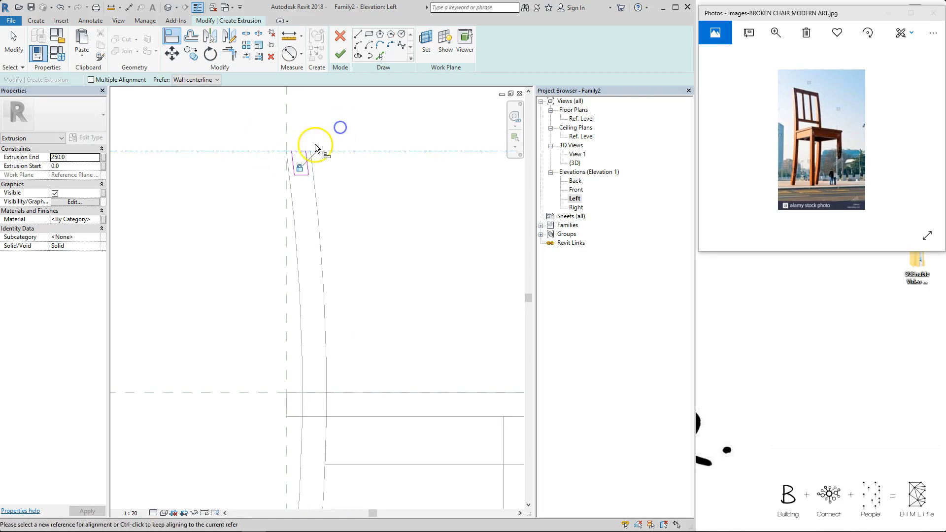
- Dimension the distance from the top reference plane to the profile's lower line, and finish the extrusion
{"action": "key", "text": "d"}
{"action": "key", "text": "i"}
{"action": "left_click", "coordinate": [265, 151]}
{"action": "left_click", "coordinate": [302, 175]}
{"action": "left_click", "coordinate": [223, 211]}
{"action": "left_click", "coordinate": [378, 232]}
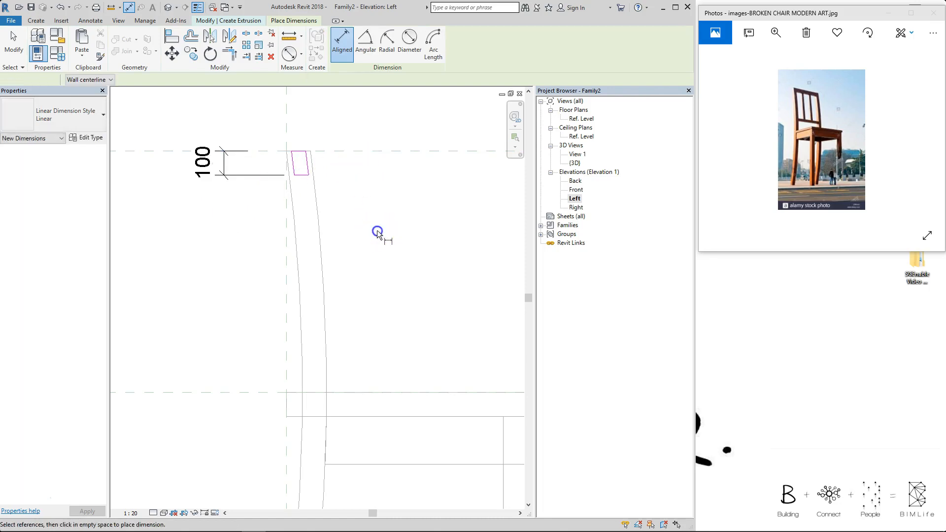
{"action": "scroll", "coordinate": [377, 232], "scroll_direction": "down", "scroll_amount": 2}
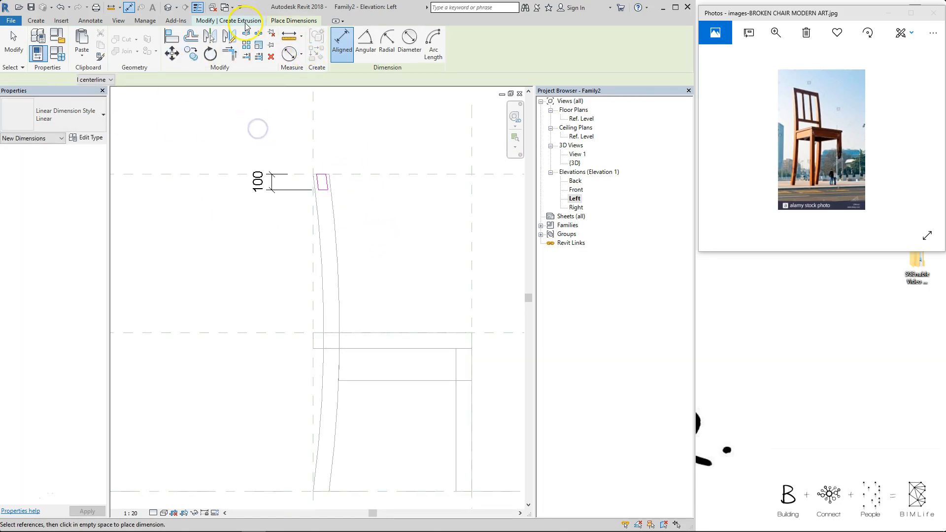
{"action": "key", "text": "Escape"}
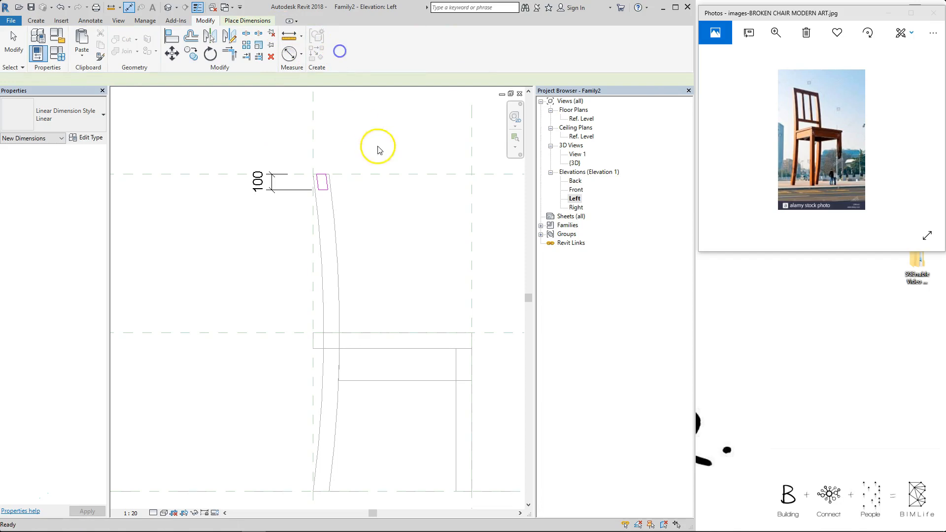
{"action": "key", "text": "Escape"}
{"action": "scroll", "coordinate": [379, 151], "scroll_direction": "down", "scroll_amount": 2}
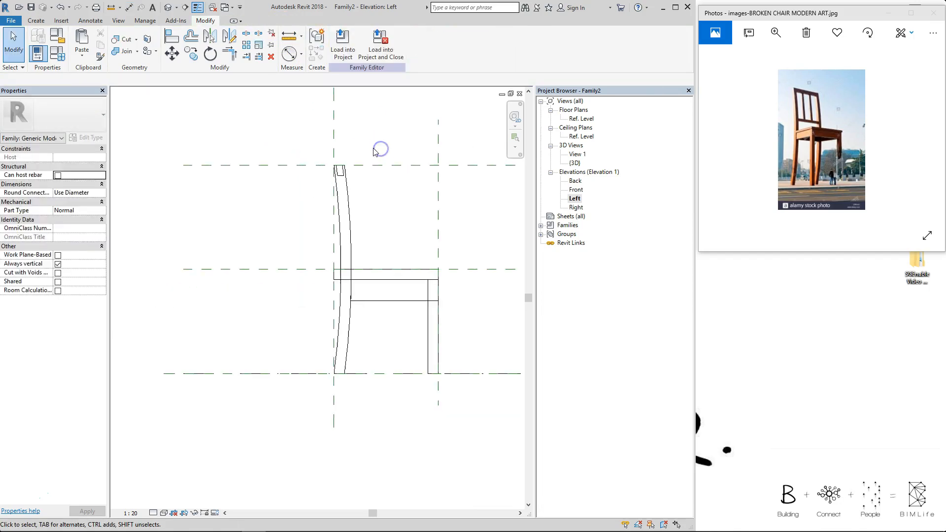
- Compare the new backrest crosspiece in the 3D view with the Ref. Level plan to check its position and visibility
{"action": "double_click", "coordinate": [587, 119]}
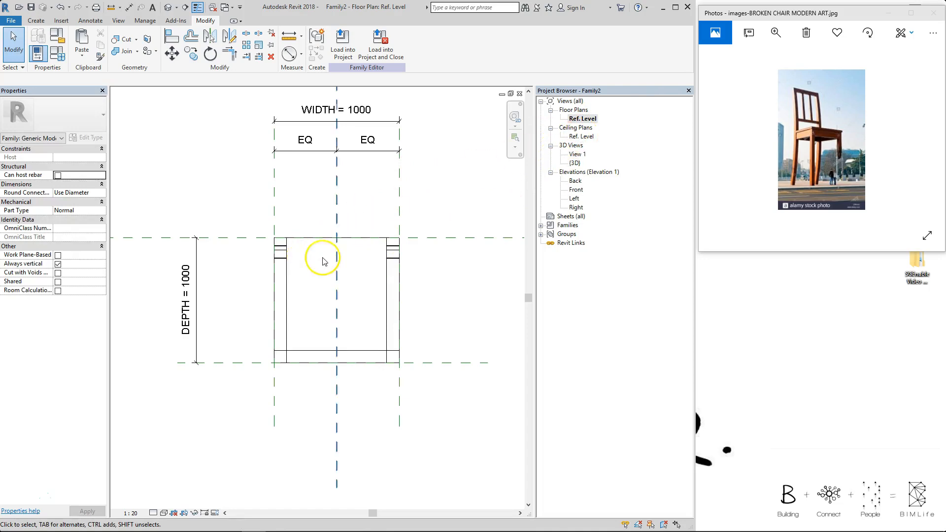
{"action": "left_click", "coordinate": [169, 9]}
{"action": "middle_click_drag", "start_coordinate": [331, 268], "coordinate": [288, 298], "text": "shift"}
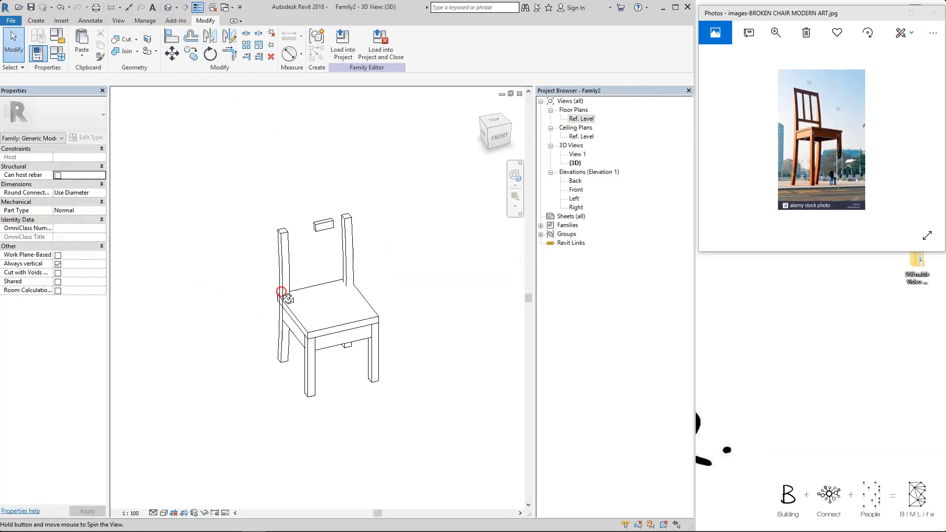
{"action": "left_click", "coordinate": [582, 119]}
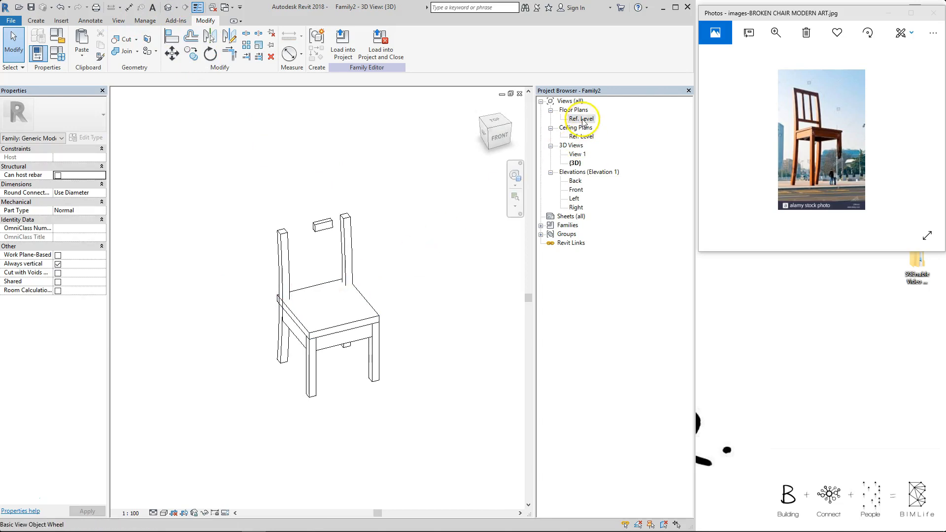
{"action": "left_click", "coordinate": [318, 231]}
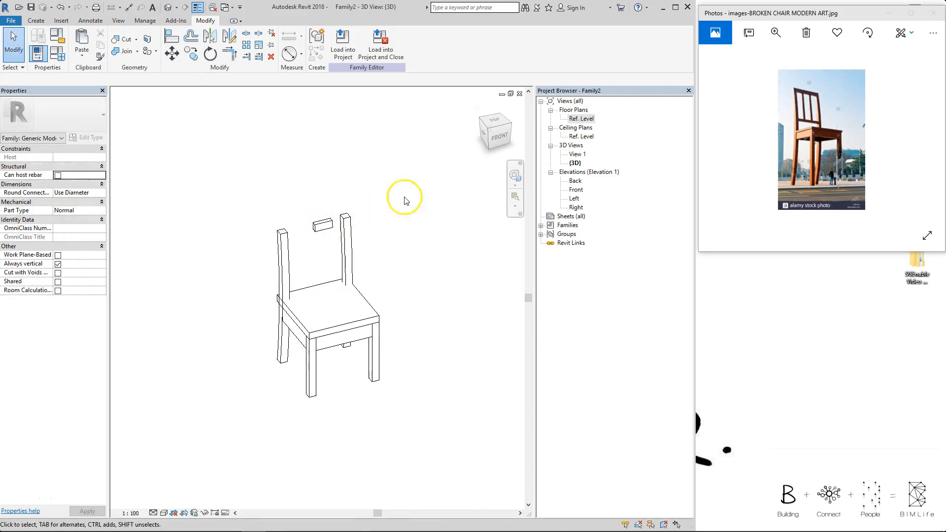
{"action": "double_click", "coordinate": [581, 118]}
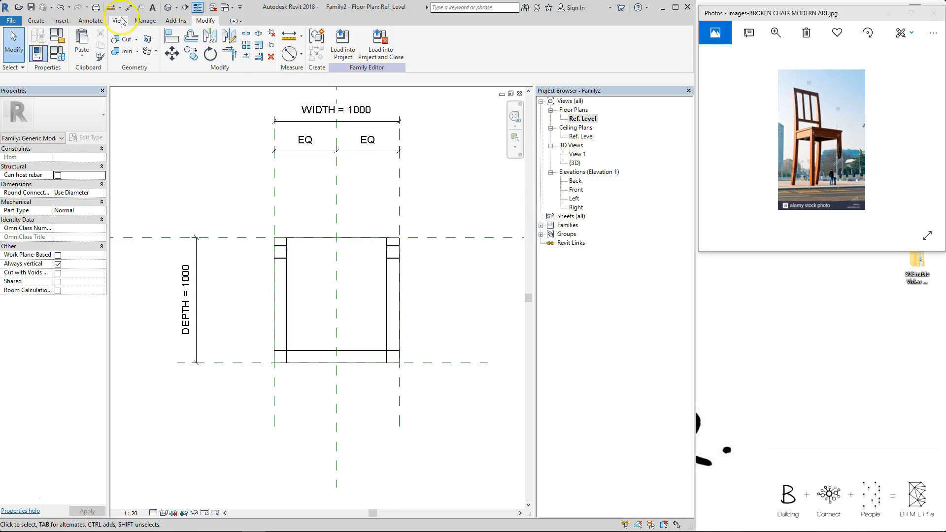
{"action": "left_click", "coordinate": [169, 8]}
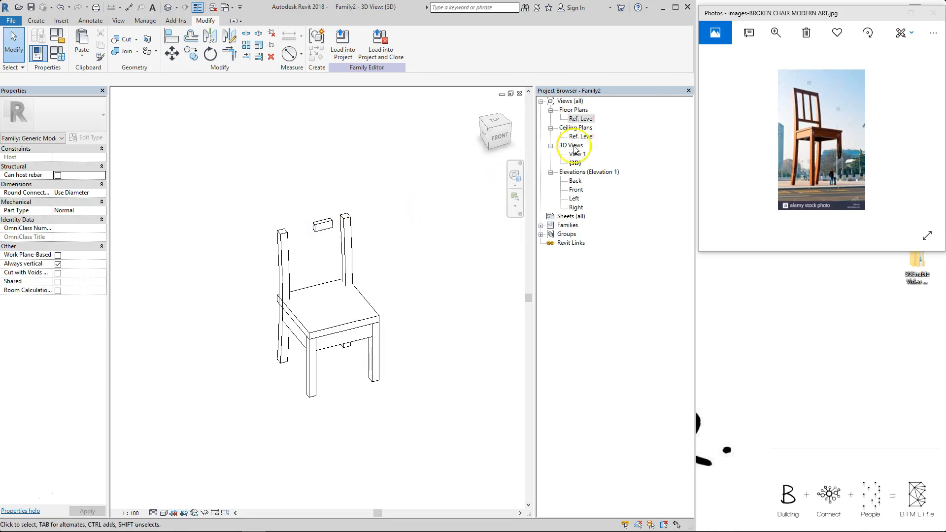
- Set the cut plane offset in the Ref. Level plan's view range to 2000
{"action": "double_click", "coordinate": [582, 119]}
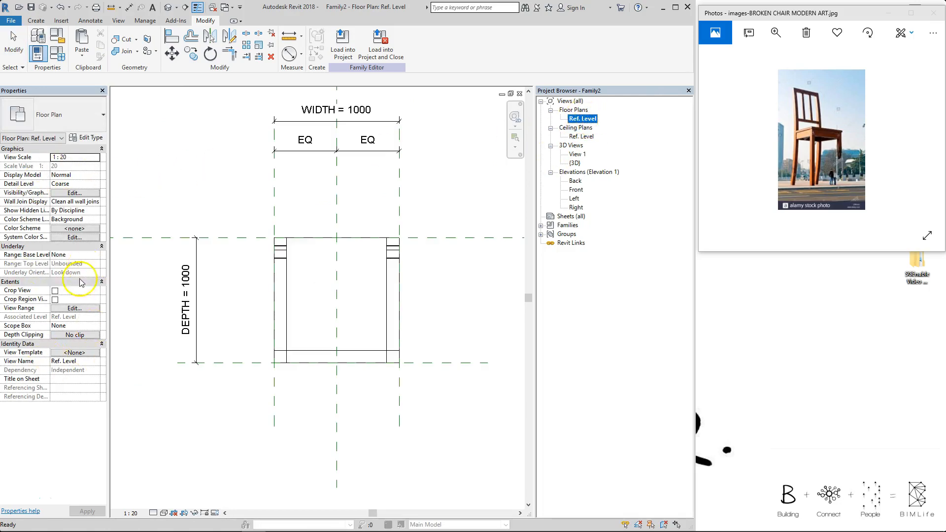
{"action": "left_click", "coordinate": [77, 309]}
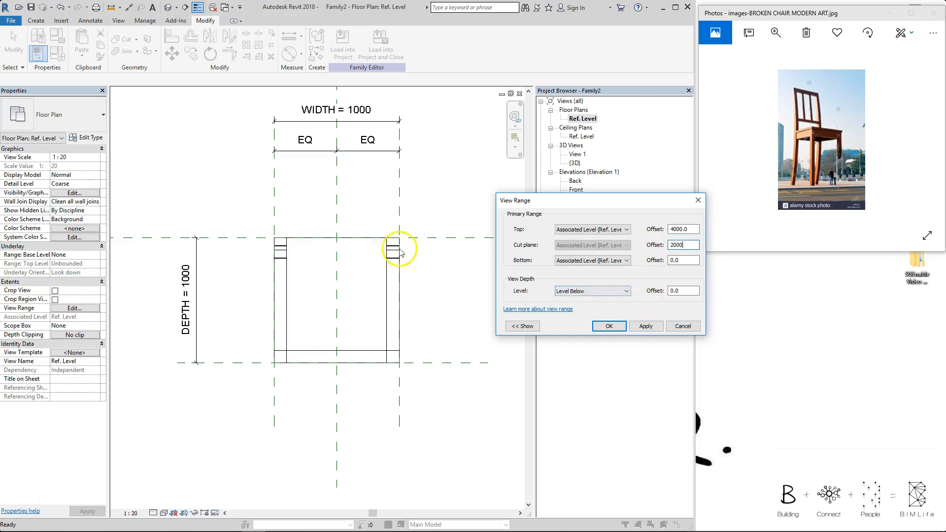
{"action": "left_click", "coordinate": [640, 328]}
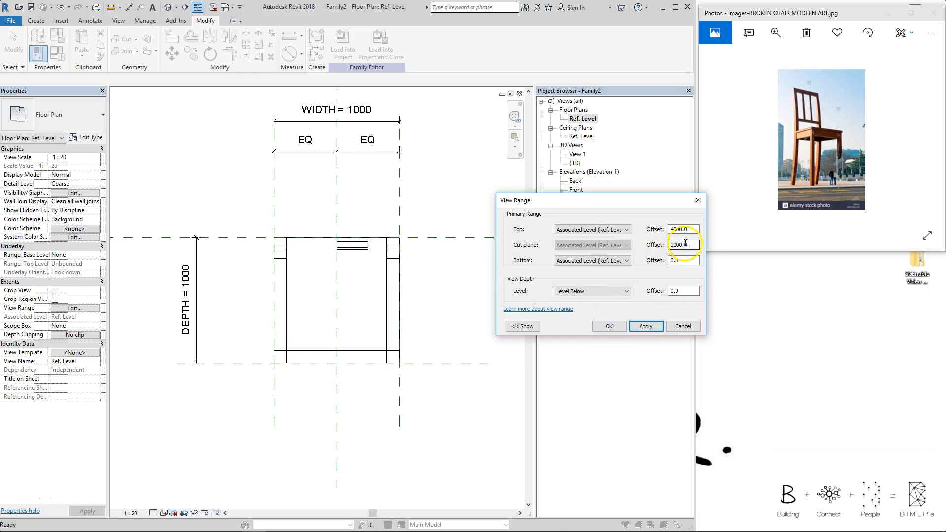
{"action": "left_click", "coordinate": [610, 326]}
{"action": "left_click", "coordinate": [370, 244]}
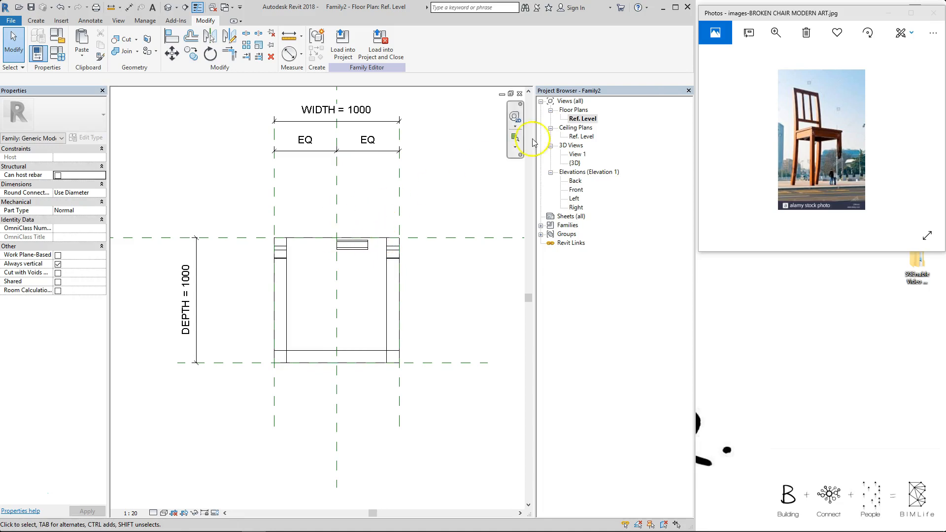
- Align both ends of the backrest crosspiece to the back legs' inner edges with locks, and check it in 3D
{"action": "scroll", "coordinate": [364, 251], "scroll_direction": "up", "scroll_amount": 1}
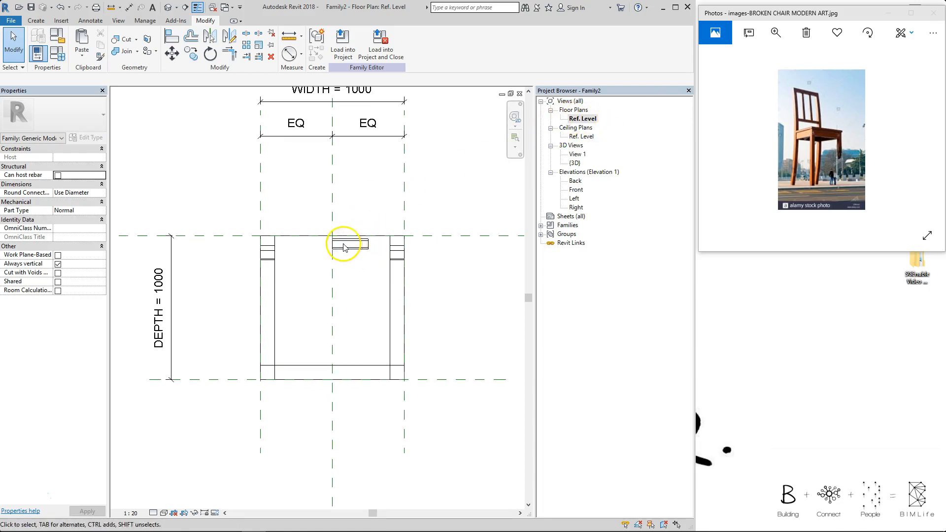
{"action": "key", "text": "a"}
{"action": "key", "text": "l"}
{"action": "left_click", "coordinate": [276, 255]}
{"action": "left_click", "coordinate": [332, 245]}
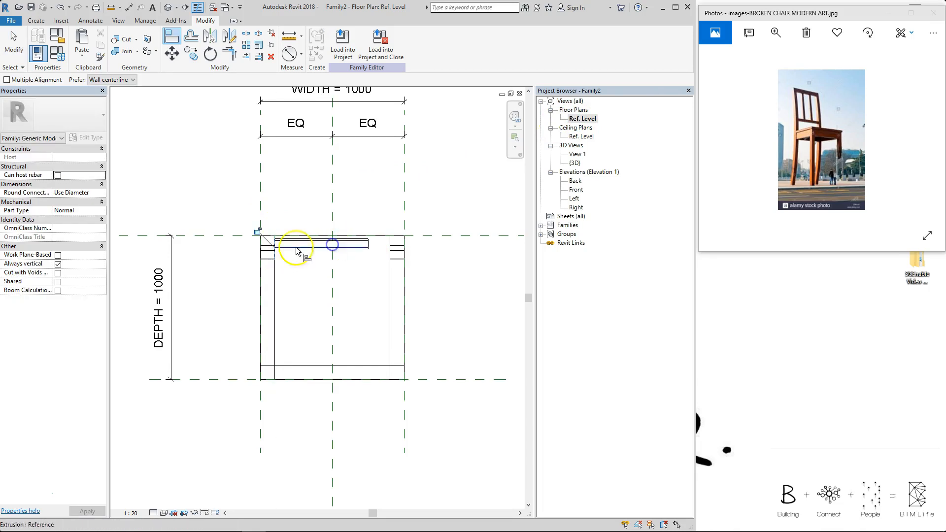
{"action": "left_click", "coordinate": [390, 248]}
{"action": "left_click", "coordinate": [369, 247]}
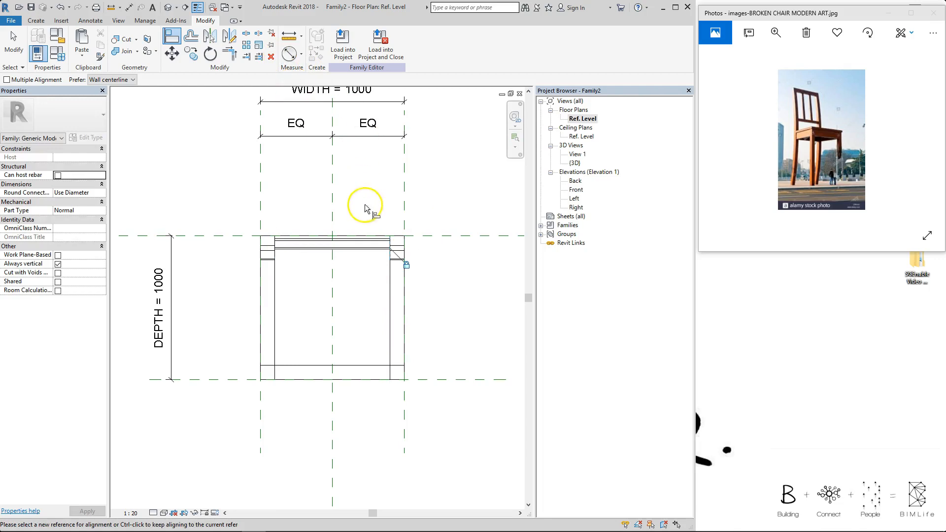
{"action": "left_click", "coordinate": [167, 7]}
{"action": "left_click", "coordinate": [414, 238]}
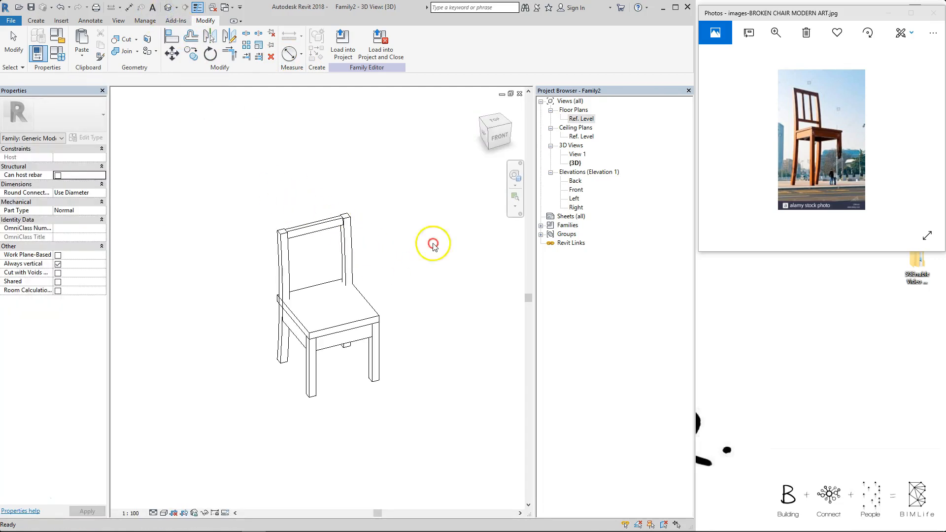
- Examine the chair from another angle in 3D and review its HEIGHT and DEPTH parameters in the family types
{"action": "middle_click_drag", "start_coordinate": [371, 273], "coordinate": [414, 246], "text": "shift"}
{"action": "scroll", "coordinate": [430, 275], "scroll_direction": "up", "scroll_amount": 4}
{"action": "scroll", "coordinate": [383, 284], "scroll_direction": "down", "scroll_amount": 1}
{"action": "middle_click_drag", "start_coordinate": [373, 280], "coordinate": [296, 278]}
{"action": "key", "text": "f"}
{"action": "key", "text": "t"}
{"action": "left_click", "coordinate": [268, 200]}
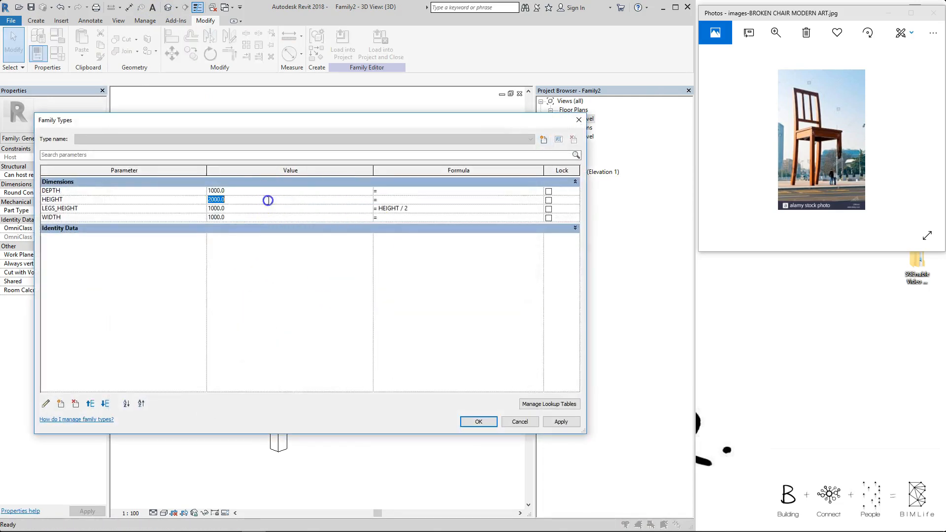
{"action": "left_click", "coordinate": [270, 192]}
{"action": "key", "text": "Return"}
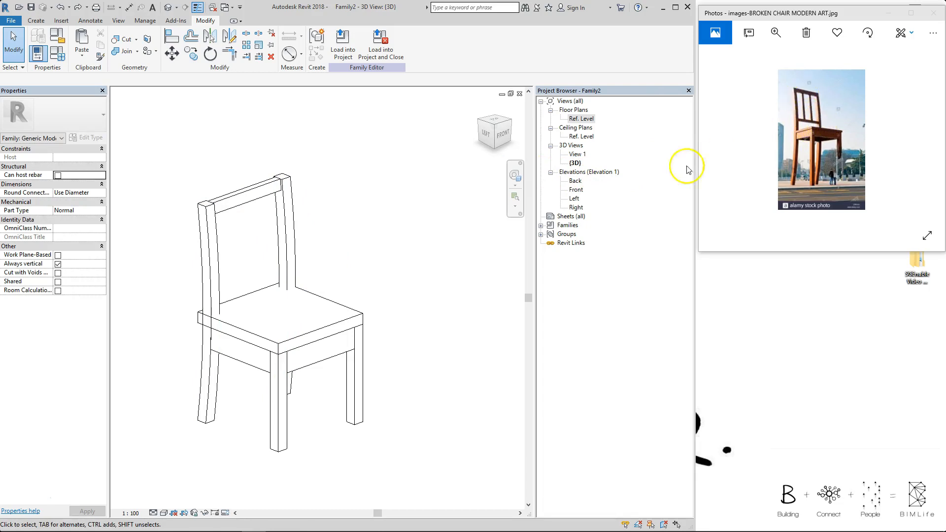
- In the Left elevation, draw a horizontal reference plane across the backrest, between the seat and top reference planes
{"action": "double_click", "coordinate": [574, 199]}
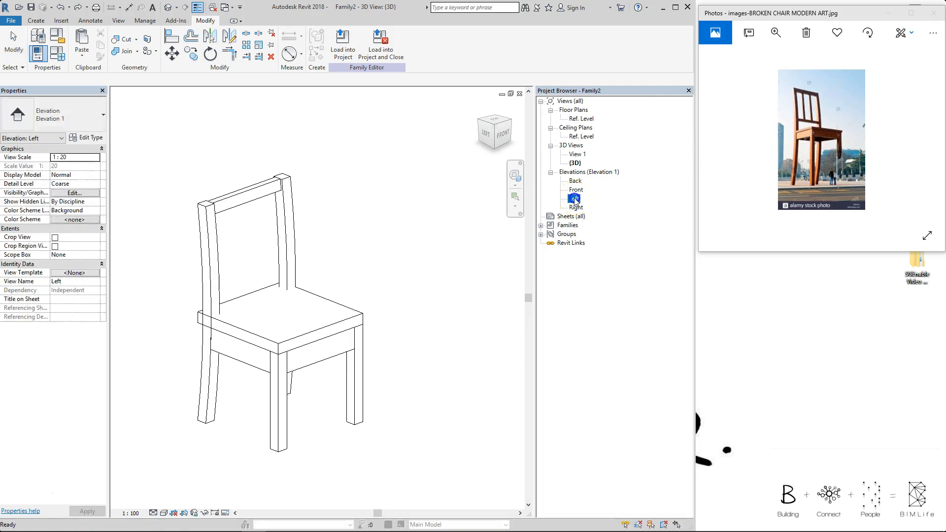
{"action": "middle_click_drag", "start_coordinate": [399, 212], "coordinate": [327, 230]}
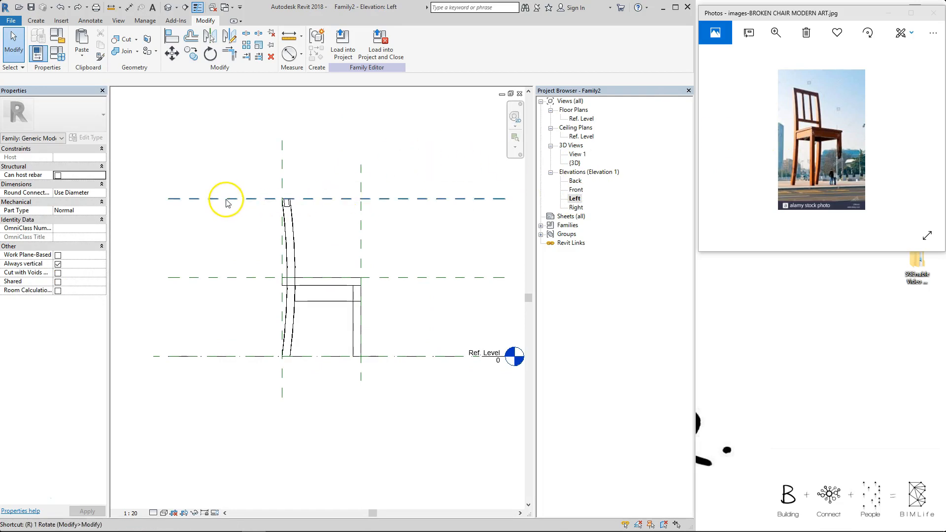
{"action": "left_click", "coordinate": [210, 199]}
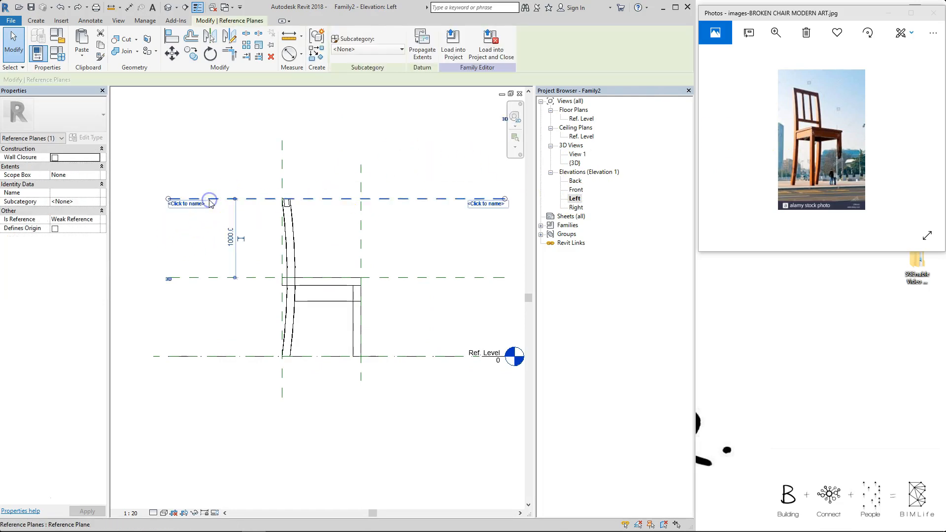
{"action": "key", "text": "p"}
{"action": "left_click", "coordinate": [168, 235]}
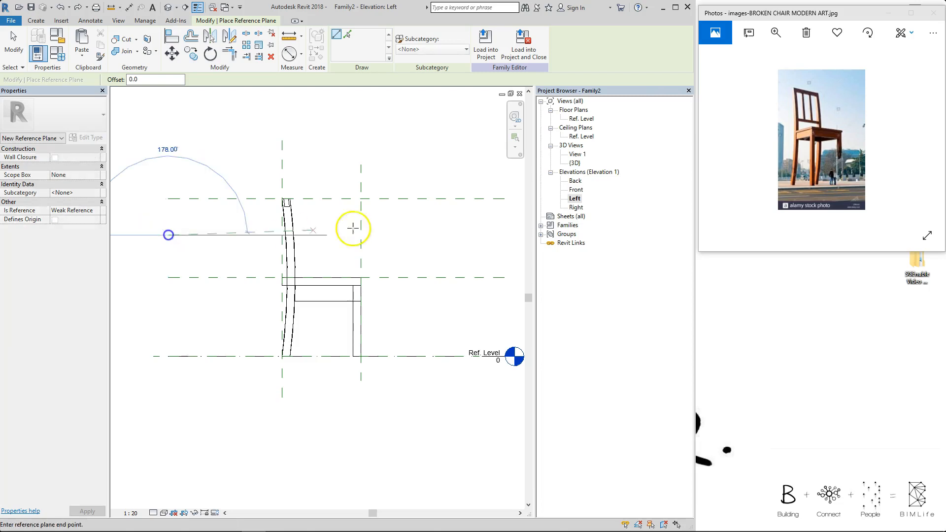
- Finish the horizontal reference plane across the backrest and constrain it equally between the chair-top and seat-top planes with a dimension
{"action": "left_click", "coordinate": [509, 236]}
{"action": "key", "text": "d"}
{"action": "key", "text": "i"}
{"action": "left_click", "coordinate": [249, 202]}
{"action": "left_click", "coordinate": [249, 235]}
{"action": "left_click", "coordinate": [247, 278]}
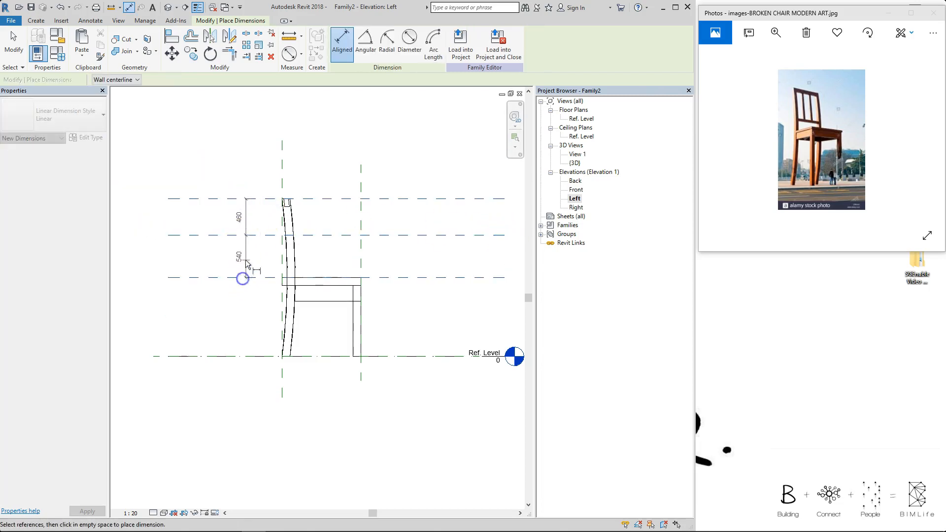
{"action": "left_click", "coordinate": [246, 260]}
{"action": "left_click", "coordinate": [266, 240]}
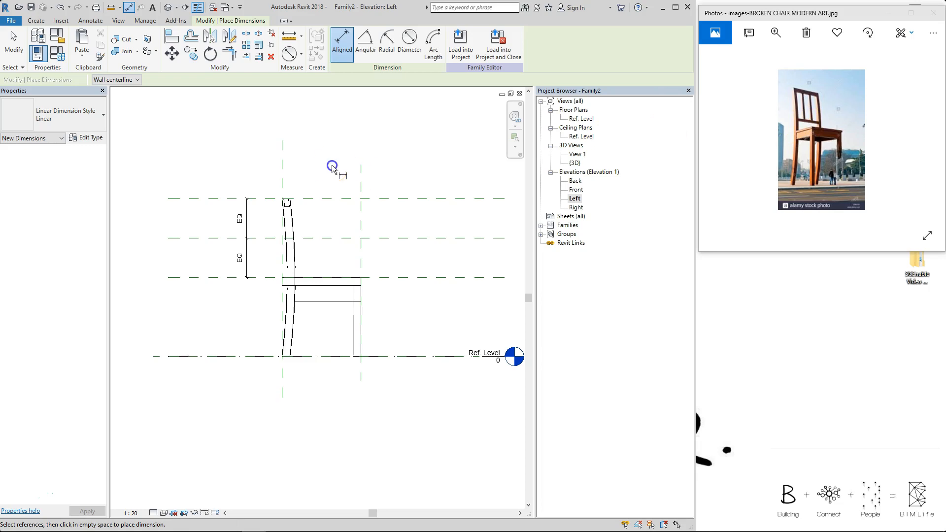
{"action": "key", "text": "Escape"}
{"action": "key", "text": "Escape"}
- Start an extrusion sketch by picking the middle reference plane and both curved back-leg edges, offsetting the leg edges inward by 20
{"action": "scroll", "coordinate": [318, 234], "scroll_direction": "up", "scroll_amount": 2}
{"action": "scroll", "coordinate": [311, 227], "scroll_direction": "up", "scroll_amount": 1}
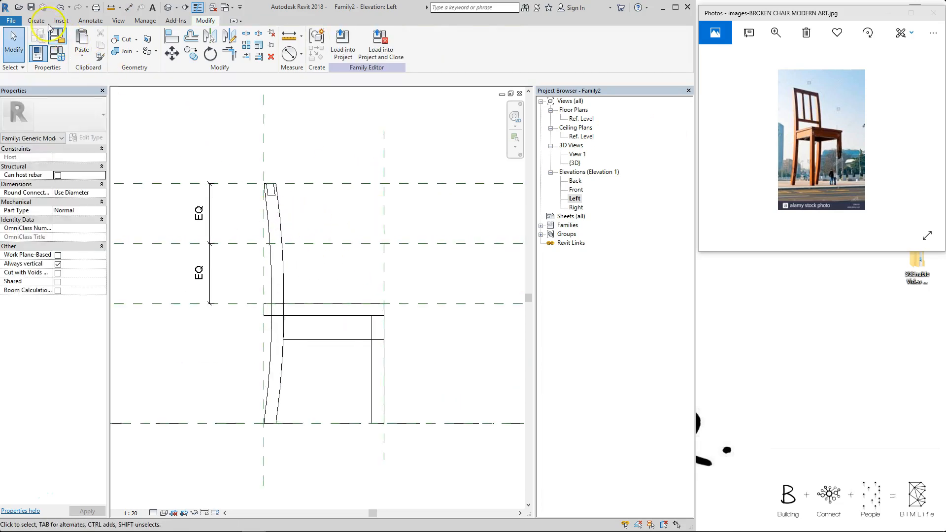
{"action": "left_click", "coordinate": [42, 22]}
{"action": "left_click", "coordinate": [82, 39]}
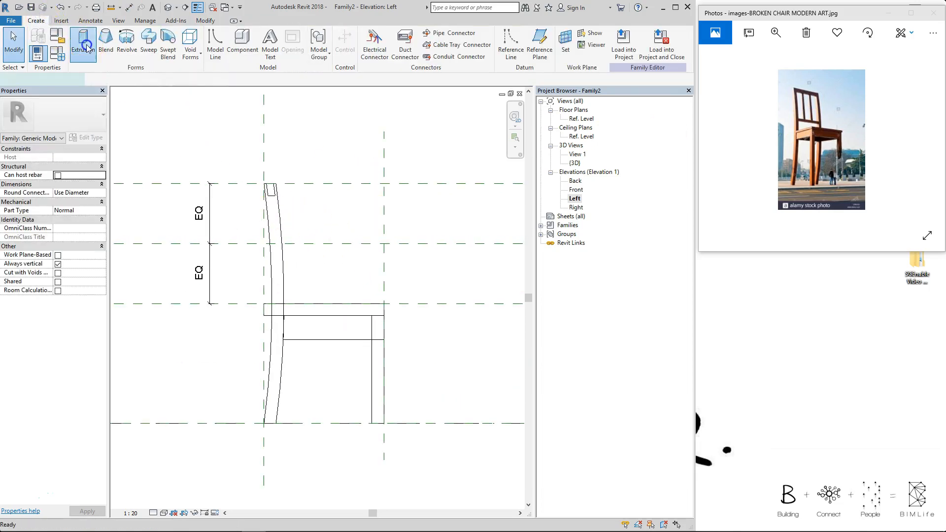
{"action": "left_click", "coordinate": [381, 56]}
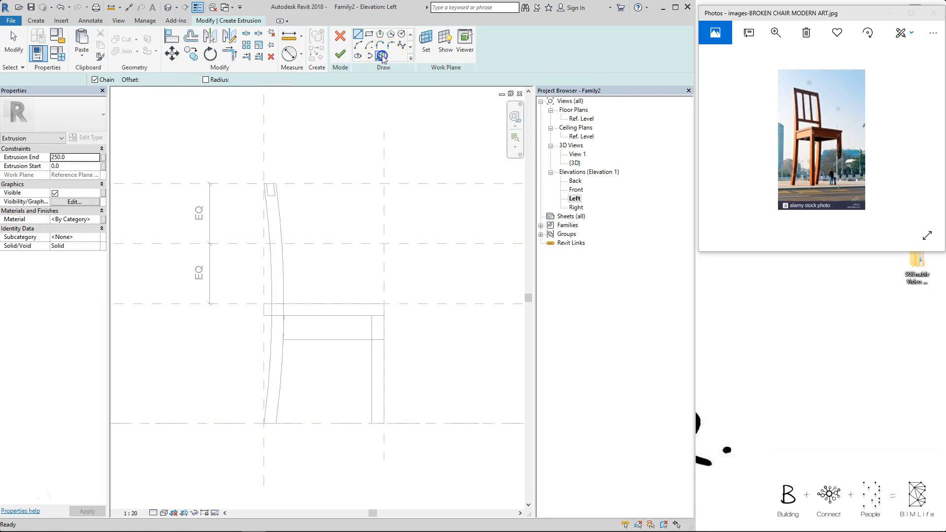
{"action": "left_click", "coordinate": [296, 244]}
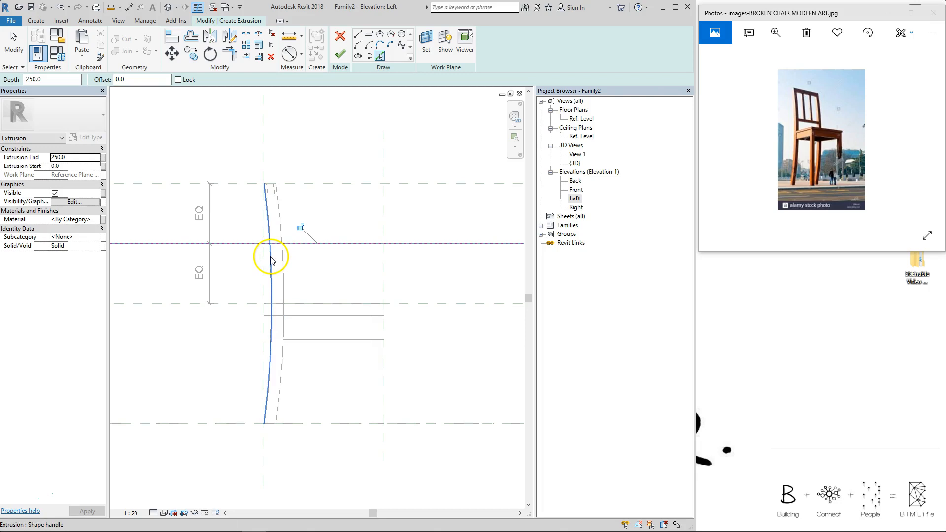
{"action": "left_click", "coordinate": [154, 80]}
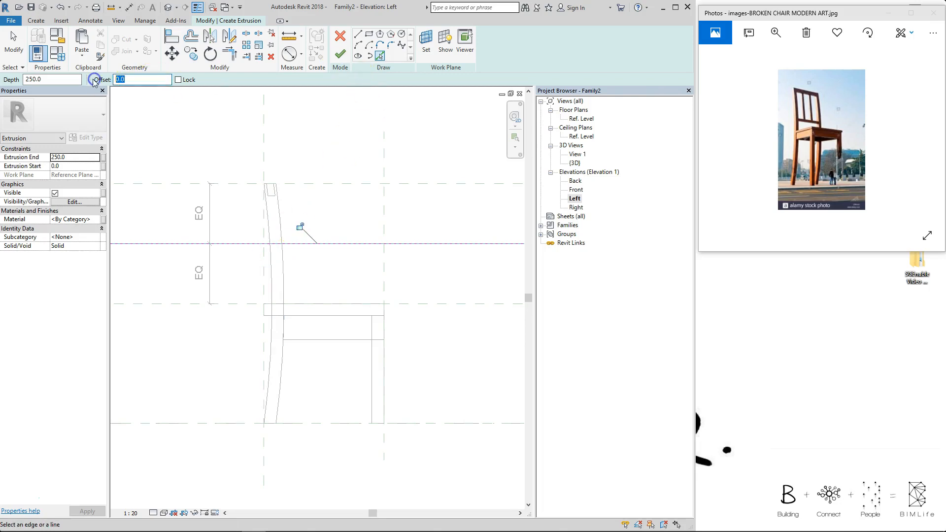
{"action": "left_click", "coordinate": [274, 268]}
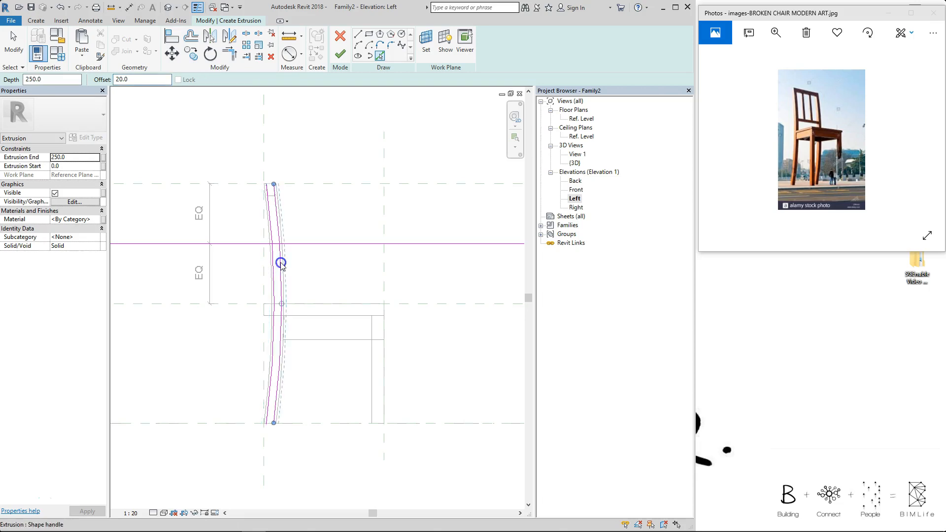
{"action": "left_click", "coordinate": [106, 80]}
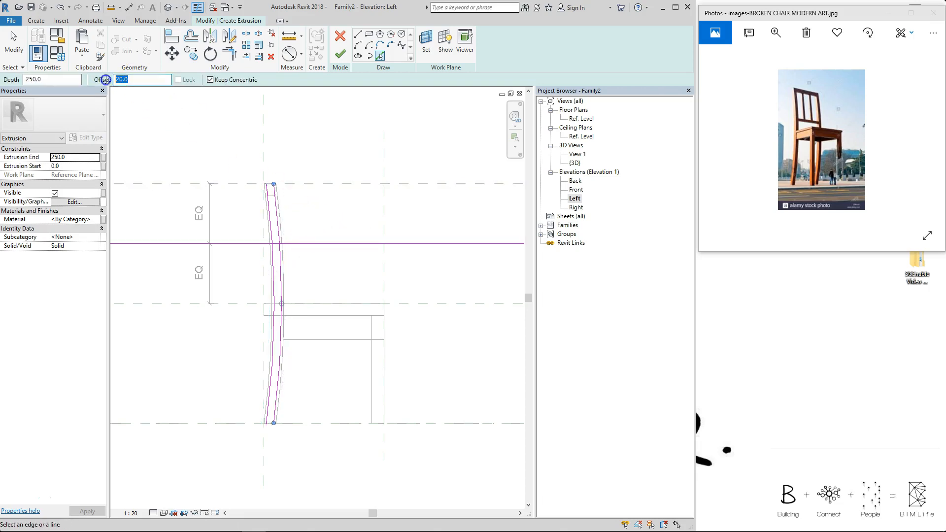
{"action": "key", "text": "Escape"}
- Copy the horizontal sketch line 100 downward for the lower edge of the middle rail
{"action": "scroll", "coordinate": [290, 239], "scroll_direction": "up", "scroll_amount": 2}
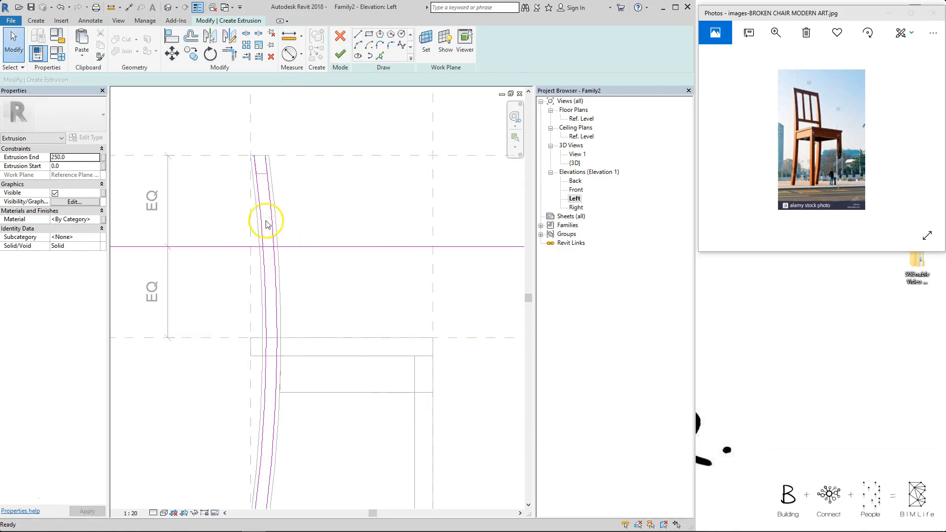
{"action": "scroll", "coordinate": [304, 247], "scroll_direction": "down", "scroll_amount": 2}
{"action": "left_click", "coordinate": [303, 245]}
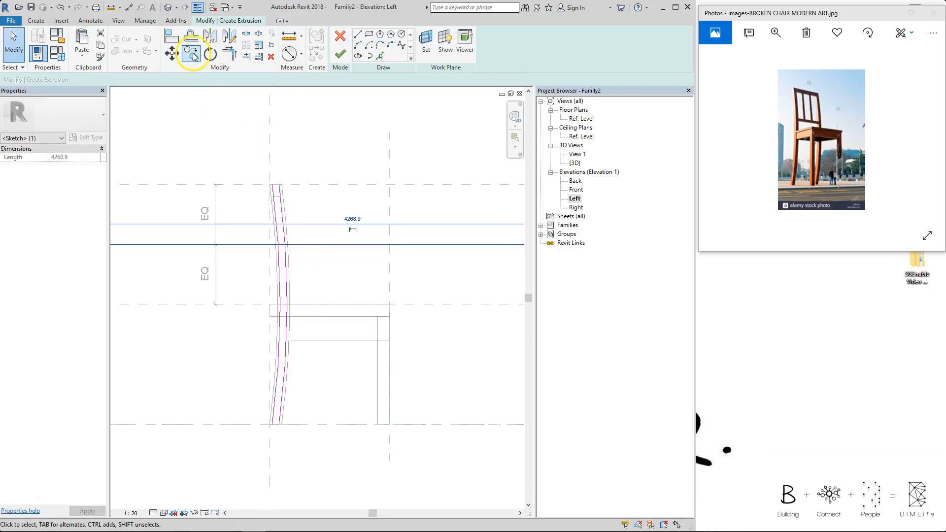
{"action": "left_click", "coordinate": [192, 53]}
{"action": "left_click", "coordinate": [297, 245]}
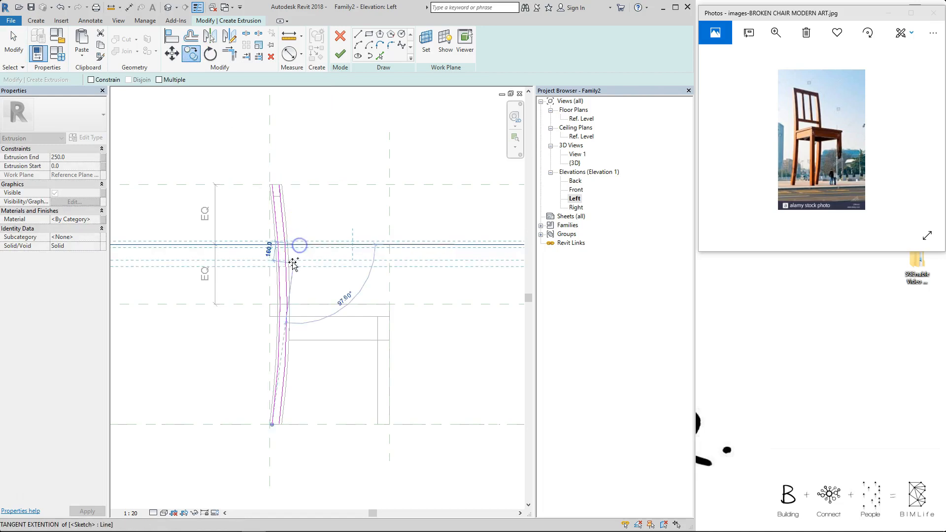
{"action": "type", "text": "100"}
{"action": "key", "text": "Return"}
{"action": "key", "text": "Escape"}
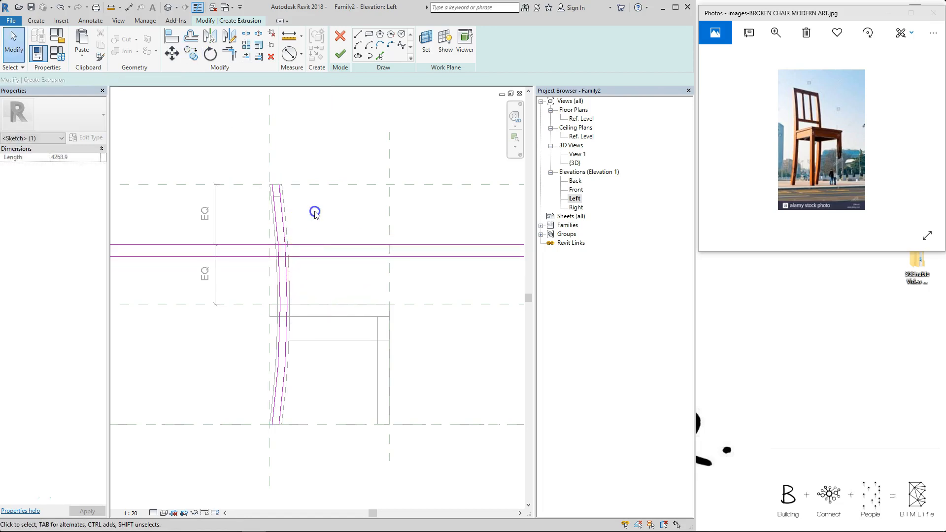
- Trim the two horizontal lines and two curves into a closed four-sided rail profile
{"action": "scroll", "coordinate": [289, 237], "scroll_direction": "up", "scroll_amount": 3}
{"action": "left_click", "coordinate": [280, 245]}
{"action": "left_click", "coordinate": [273, 257]}
{"action": "left_click", "coordinate": [273, 259]}
{"action": "left_click", "coordinate": [278, 268]}
{"action": "left_click", "coordinate": [279, 269]}
{"action": "left_click", "coordinate": [285, 260]}
{"action": "left_click", "coordinate": [279, 247]}
{"action": "left_click", "coordinate": [286, 259]}
{"action": "left_click", "coordinate": [313, 211]}
- Align and lock the rail profile's top edge to the middle reference plane
{"action": "key", "text": "a"}
{"action": "key", "text": "l"}
{"action": "left_click", "coordinate": [237, 248]}
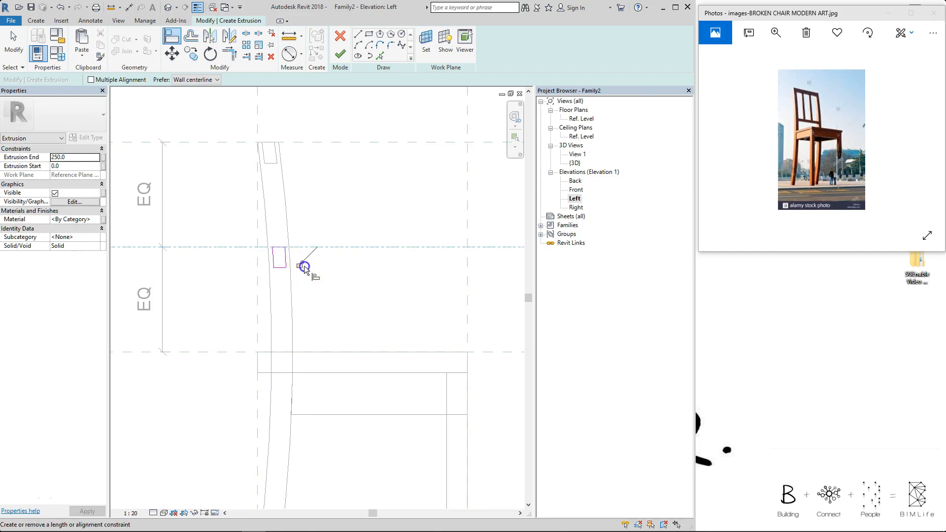
- Dimension the profile's height from the middle reference plane to its lower edge and finish the rail extrusion
{"action": "key", "text": "d"}
{"action": "key", "text": "i"}
{"action": "left_click", "coordinate": [330, 246]}
{"action": "left_click", "coordinate": [279, 268]}
{"action": "left_click", "coordinate": [228, 274]}
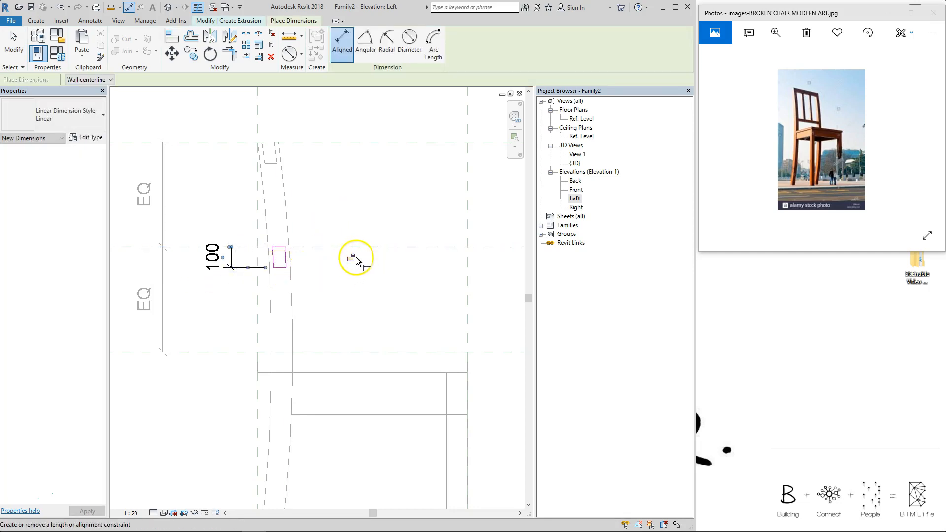
{"action": "scroll", "coordinate": [346, 194], "scroll_direction": "down", "scroll_amount": 1}
{"action": "middle_click_drag", "start_coordinate": [345, 196], "coordinate": [314, 220]}
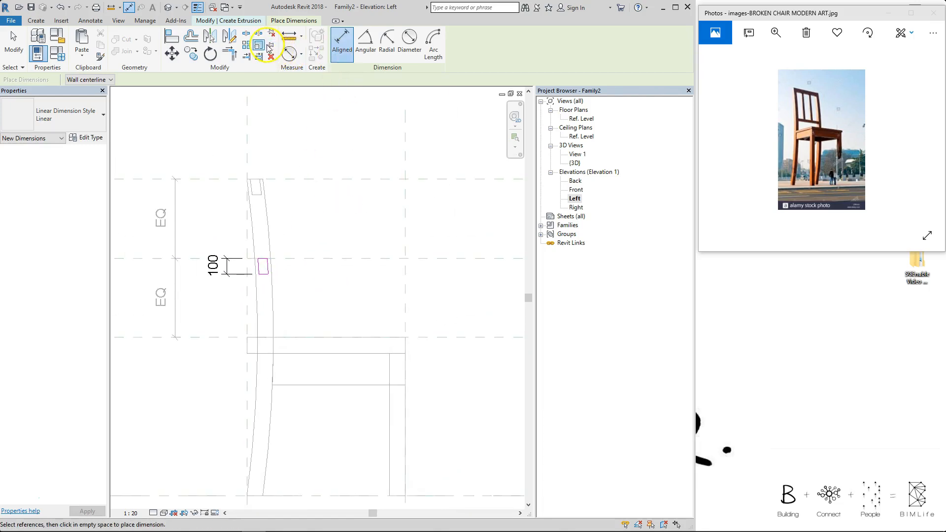
{"action": "left_click", "coordinate": [240, 24]}
{"action": "left_click", "coordinate": [341, 56]}
{"action": "left_click", "coordinate": [315, 166]}
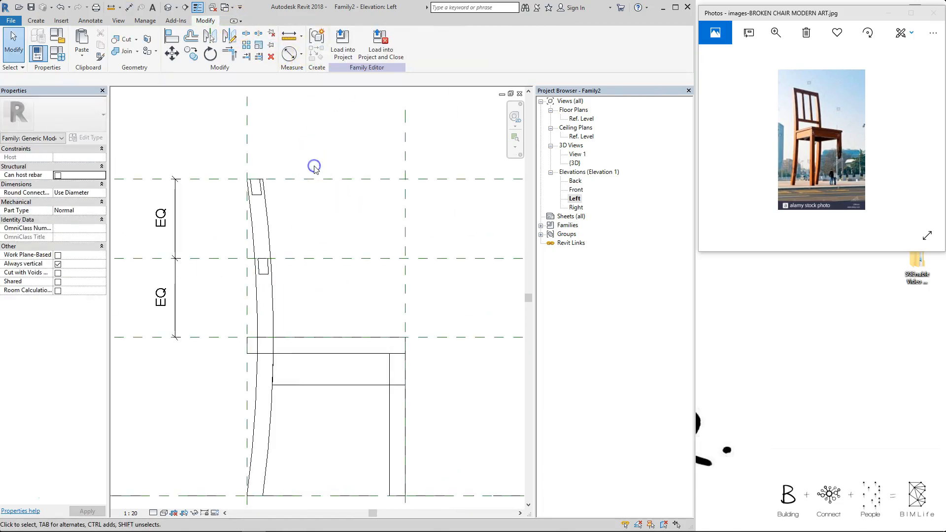
- In the Ref. Level plan, align the middle rail's ends to the back legs' inner faces and check the chair in 3D
{"action": "double_click", "coordinate": [585, 119]}
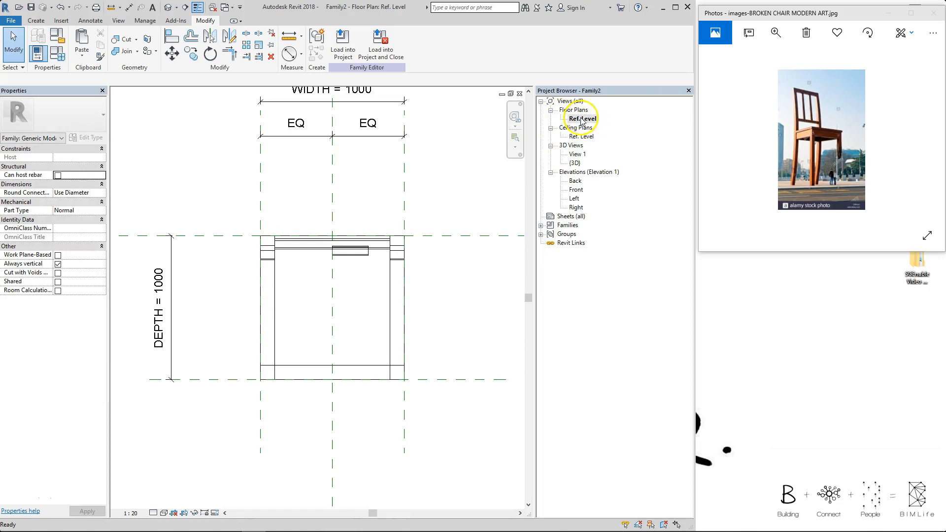
{"action": "key", "text": "a"}
{"action": "key", "text": "l"}
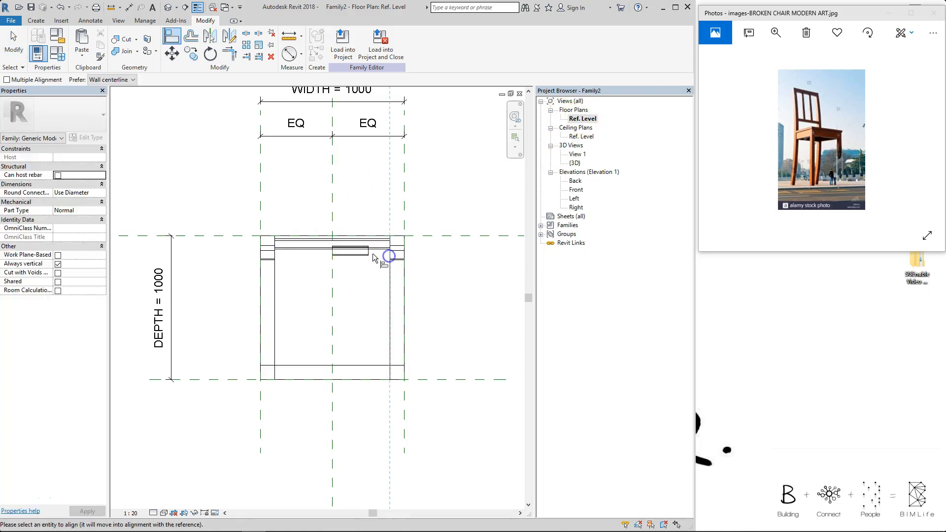
{"action": "left_click", "coordinate": [275, 254]}
{"action": "left_click", "coordinate": [257, 235]}
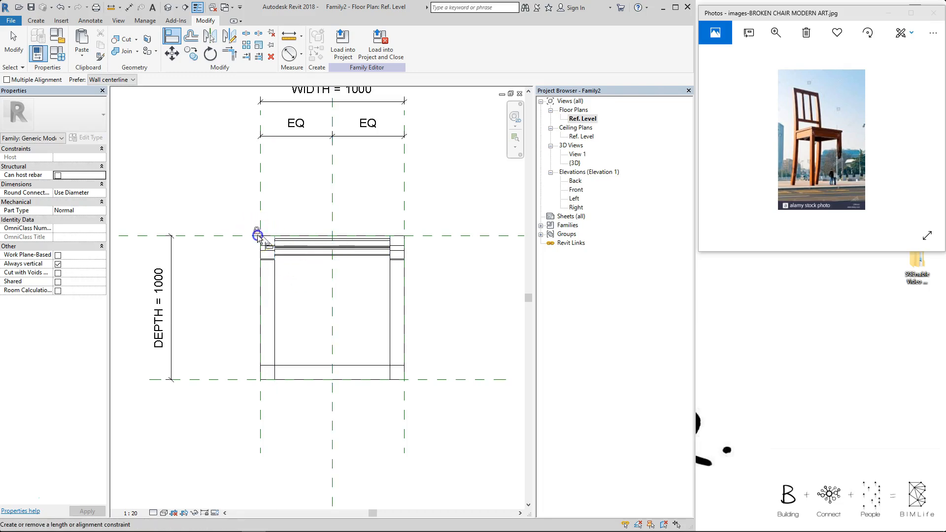
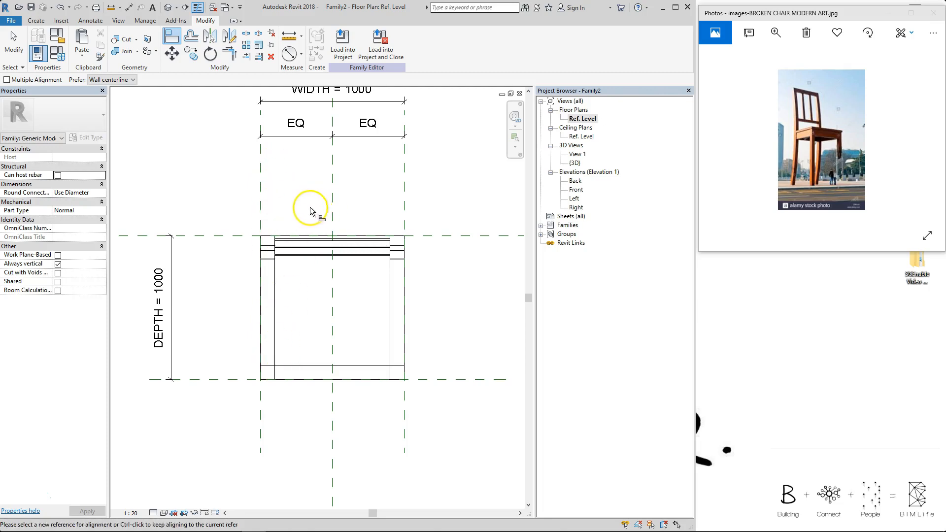
{"action": "left_click", "coordinate": [169, 9]}
{"action": "middle_click_drag", "start_coordinate": [334, 209], "coordinate": [383, 281], "text": "shift"}
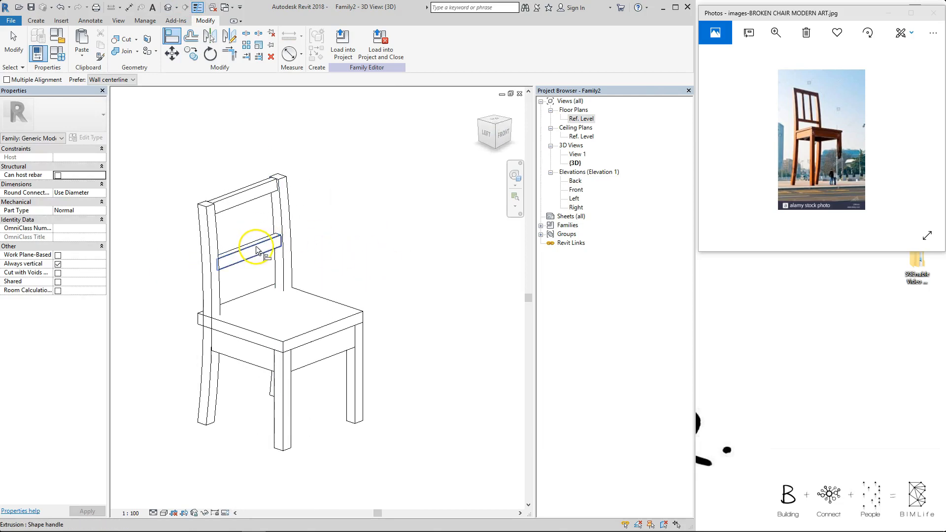
{"action": "middle_click_drag", "start_coordinate": [387, 254], "coordinate": [378, 263], "text": "shift"}
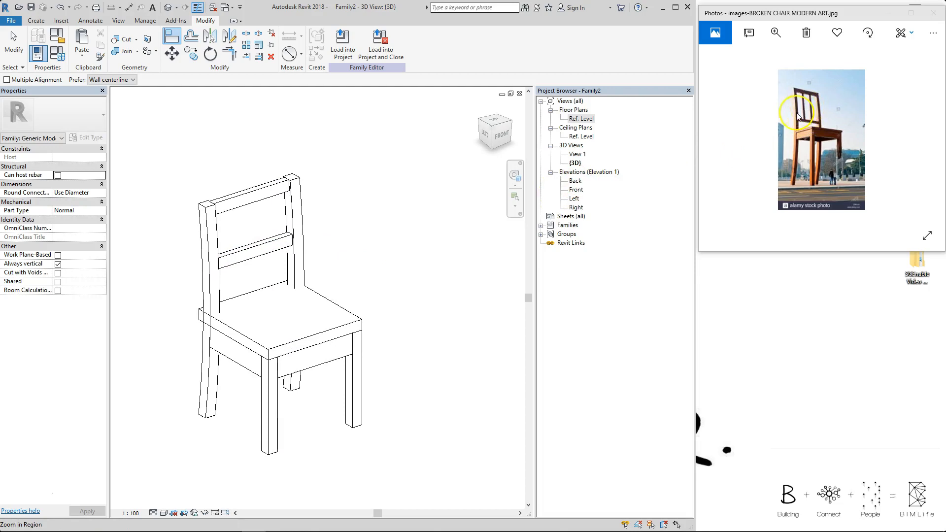
- In the Left elevation, start another extrusion sketch by picking both curved back-leg edges with an inward offset of 30
{"action": "left_click", "coordinate": [575, 198]}
{"action": "double_click", "coordinate": [575, 199]}
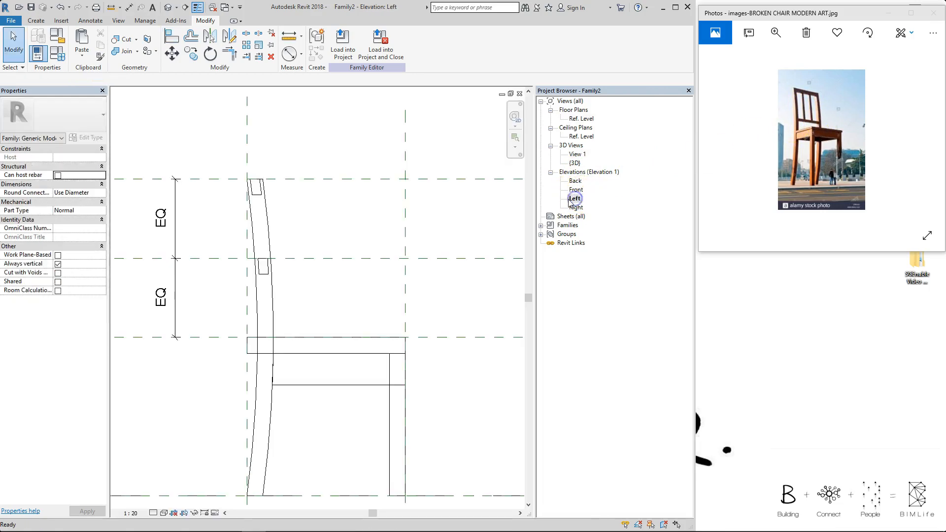
{"action": "middle_click", "coordinate": [324, 221]}
{"action": "middle_click", "coordinate": [324, 220]}
{"action": "left_click", "coordinate": [36, 21]}
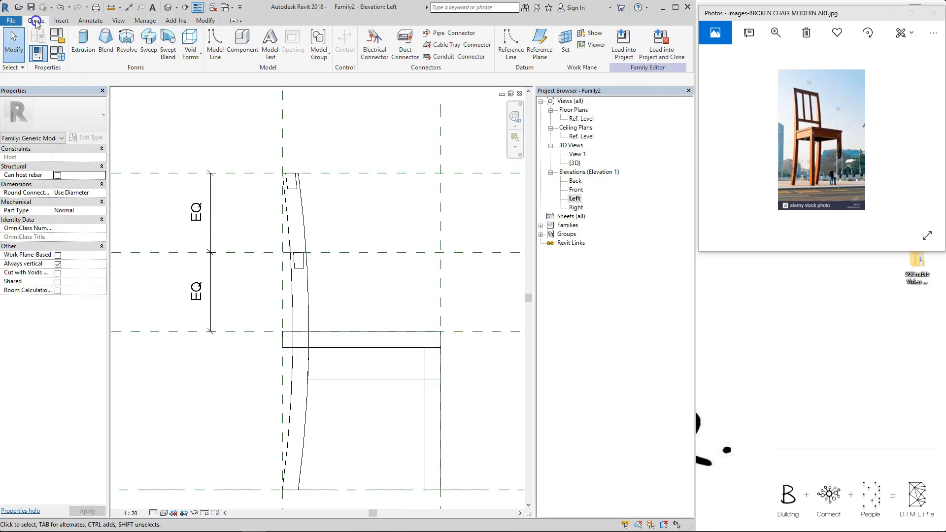
{"action": "left_click", "coordinate": [81, 39]}
{"action": "scroll", "coordinate": [367, 96], "scroll_direction": "up", "scroll_amount": 1}
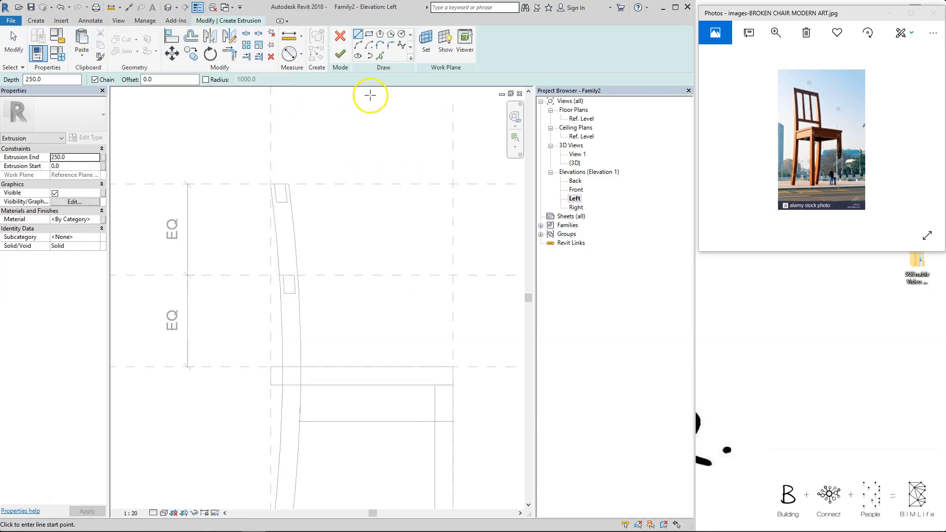
{"action": "left_click", "coordinate": [380, 56]}
{"action": "left_click_drag", "start_coordinate": [139, 80], "coordinate": [72, 78]}
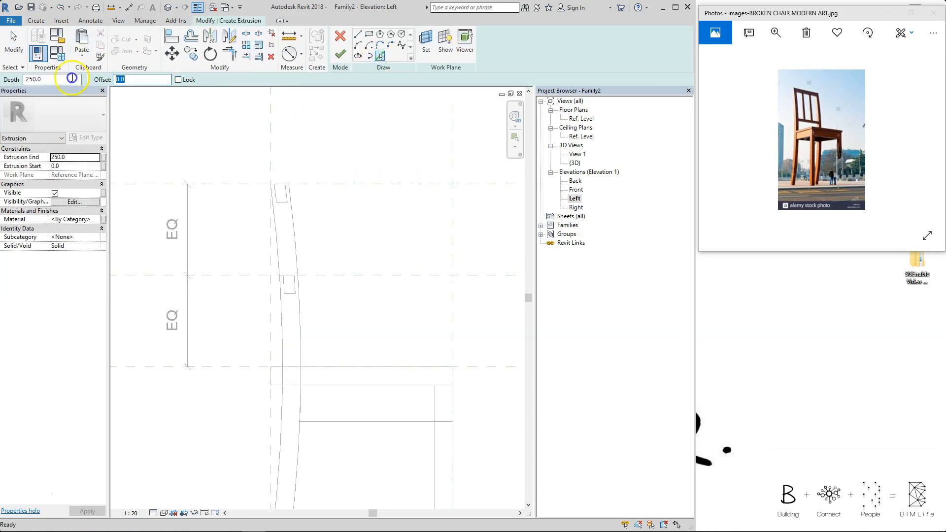
{"action": "key", "text": "Return"}
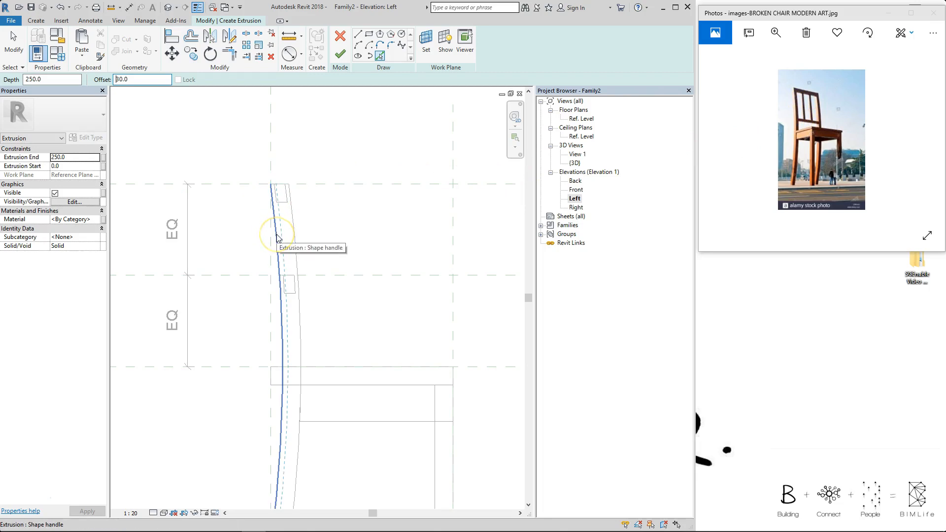
{"action": "left_click", "coordinate": [279, 239]}
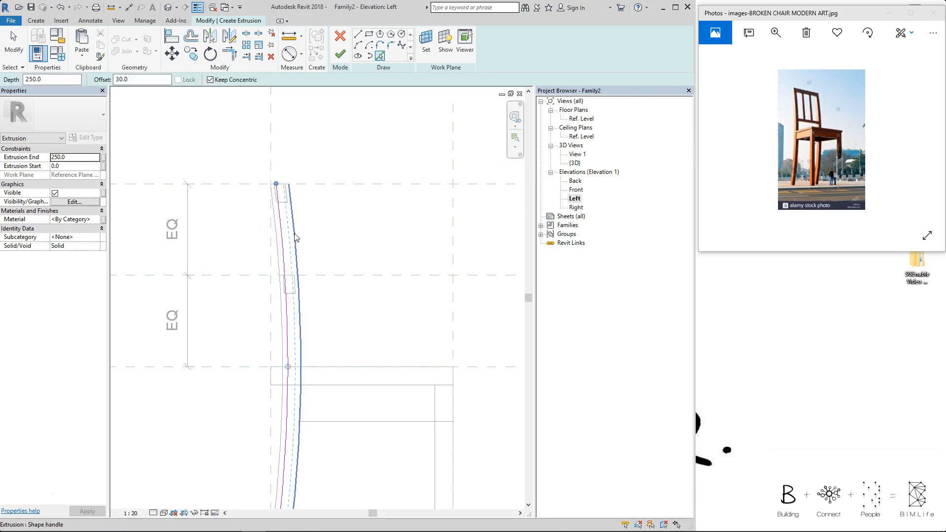
{"action": "left_click", "coordinate": [294, 234]}
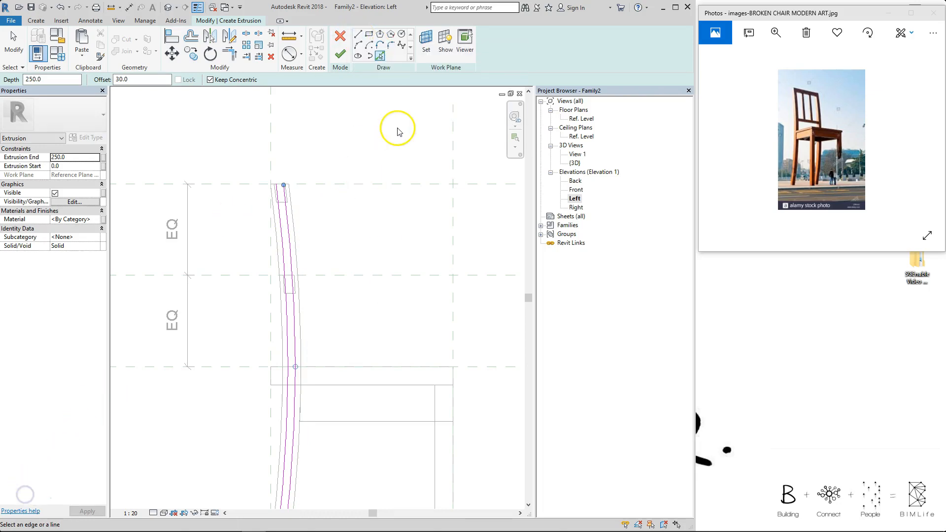
- With the offset at 0, pick the top rail's lower edge and the middle reference plane as locked end lines for the slat sketch
{"action": "left_click", "coordinate": [379, 56]}
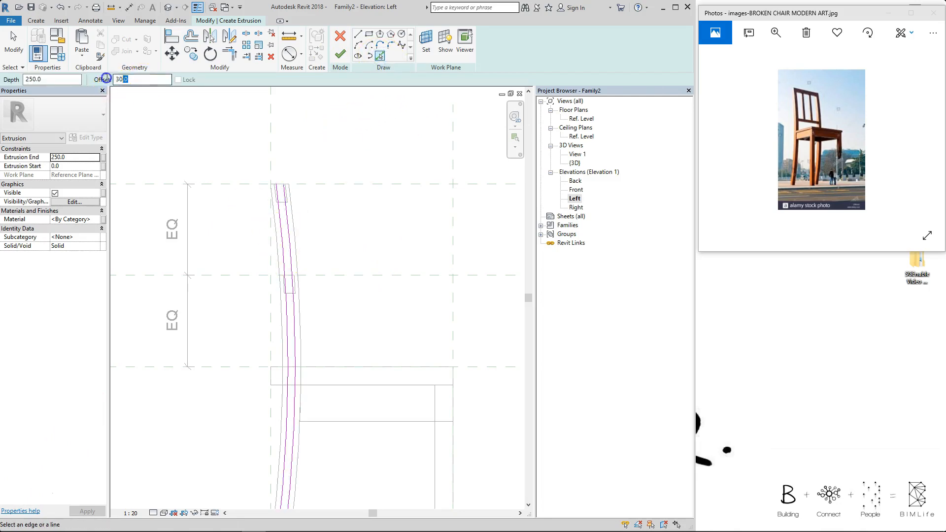
{"action": "scroll", "coordinate": [262, 195], "scroll_direction": "up", "scroll_amount": 2}
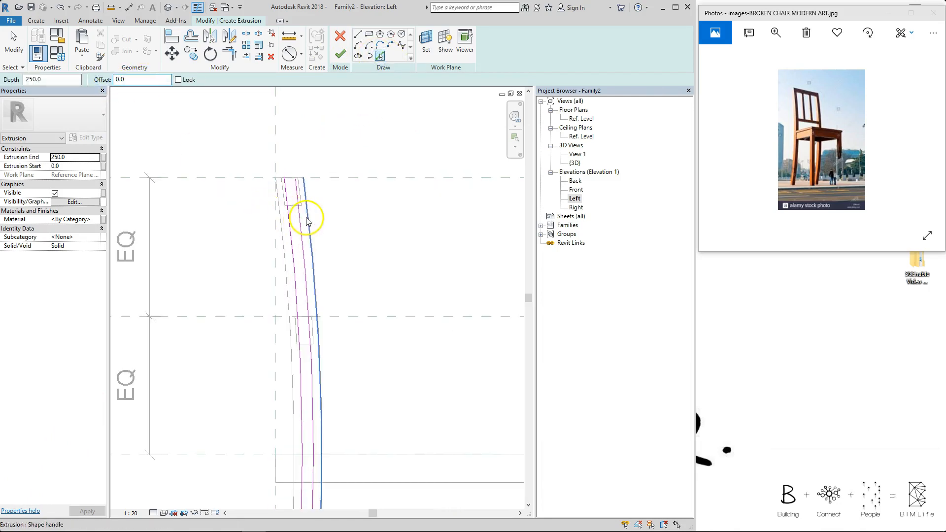
{"action": "middle_click_drag", "start_coordinate": [306, 216], "coordinate": [311, 174]}
{"action": "left_click", "coordinate": [298, 164]}
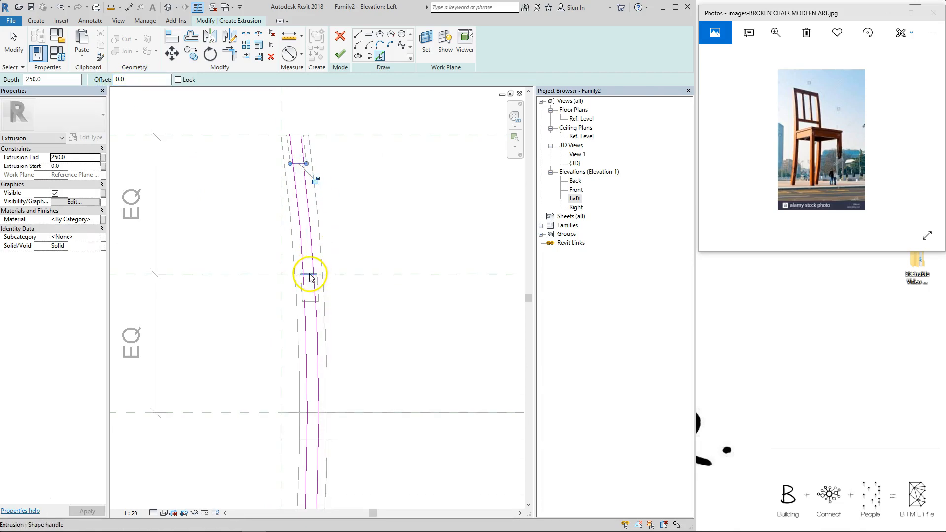
{"action": "left_click", "coordinate": [337, 275]}
{"action": "left_click", "coordinate": [301, 258]}
{"action": "key", "text": "Escape"}
{"action": "left_click", "coordinate": [300, 164]}
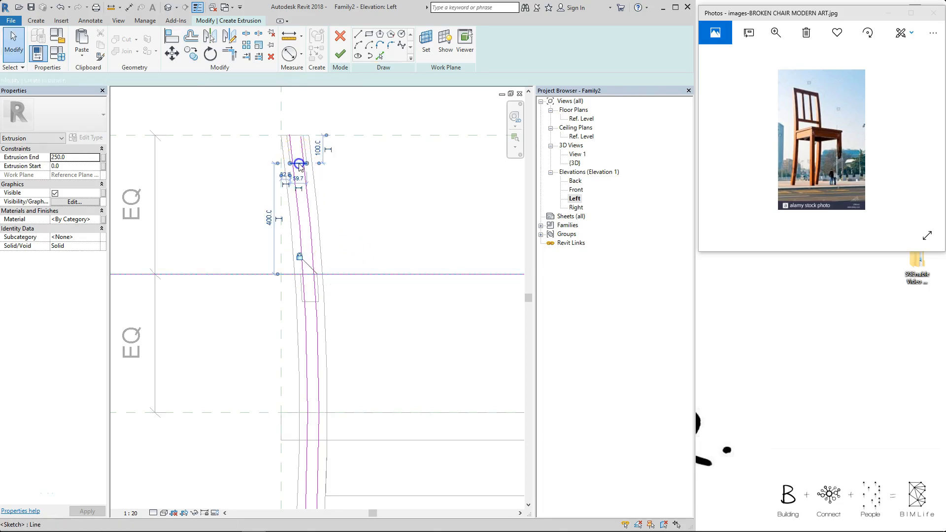
{"action": "left_click", "coordinate": [331, 162]}
{"action": "left_click", "coordinate": [380, 56]}
{"action": "left_click", "coordinate": [302, 164]}
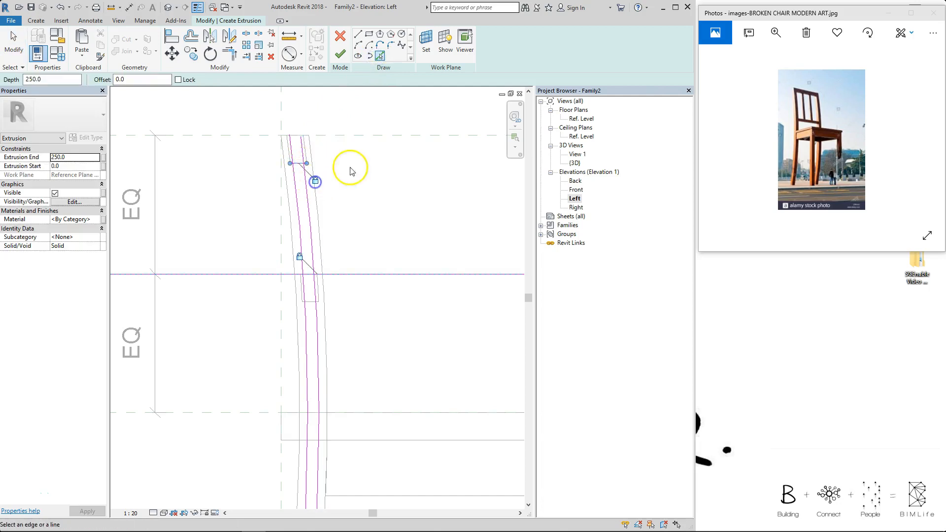
- Trim the slat sketch's side curves and end lines into a closed profile between the two rails and finish the extrusion
{"action": "key", "text": "Escape"}
{"action": "scroll", "coordinate": [345, 182], "scroll_direction": "down", "scroll_amount": 1}
{"action": "scroll", "coordinate": [316, 178], "scroll_direction": "up", "scroll_amount": 2}
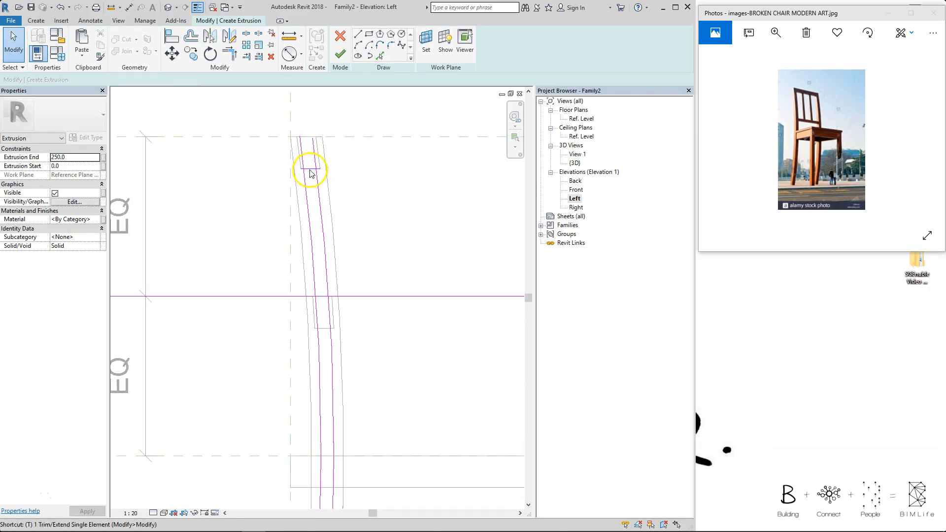
{"action": "key", "text": "r"}
{"action": "left_click", "coordinate": [308, 188]}
{"action": "left_click", "coordinate": [316, 183]}
{"action": "left_click", "coordinate": [318, 194]}
{"action": "left_click", "coordinate": [323, 296]}
{"action": "left_click", "coordinate": [325, 289]}
{"action": "scroll", "coordinate": [384, 189], "scroll_direction": "down", "scroll_amount": 3}
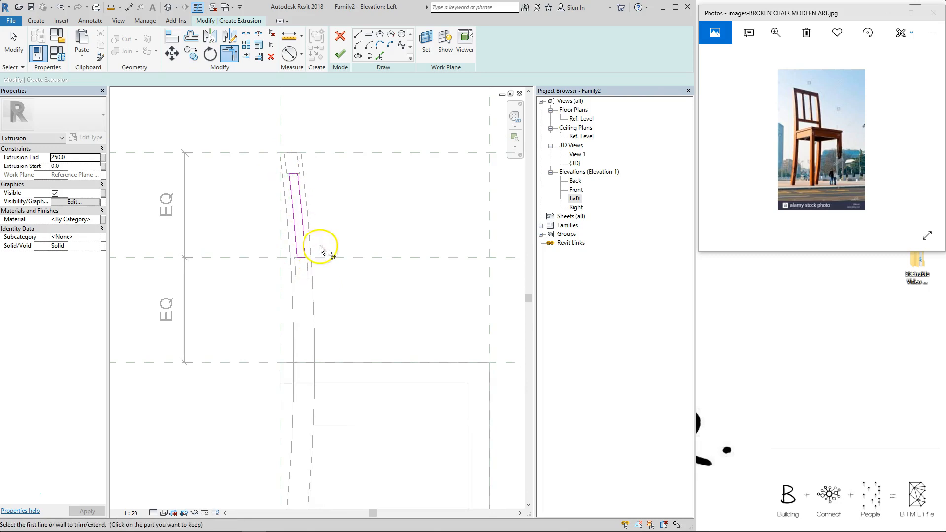
{"action": "left_click", "coordinate": [340, 54]}
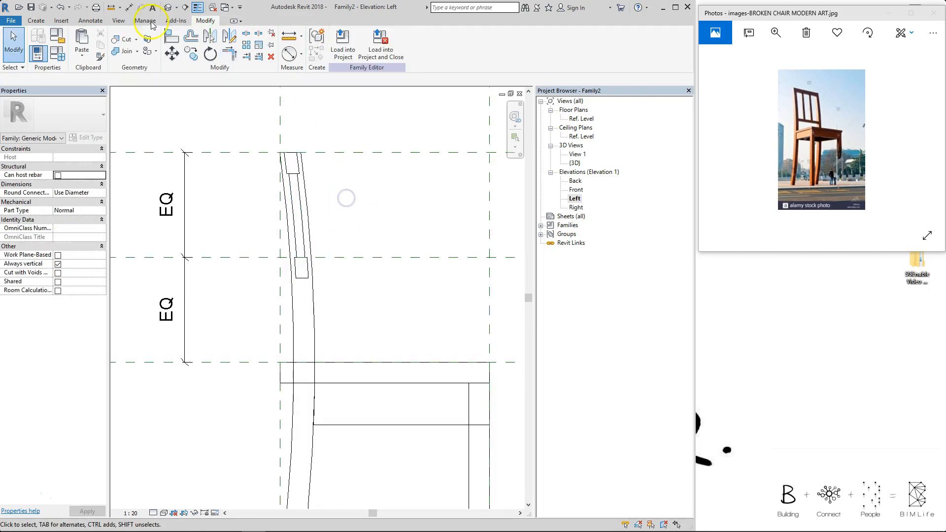
- Examine the new backrest slat on the chair in the 3D view
{"action": "left_click", "coordinate": [168, 13]}
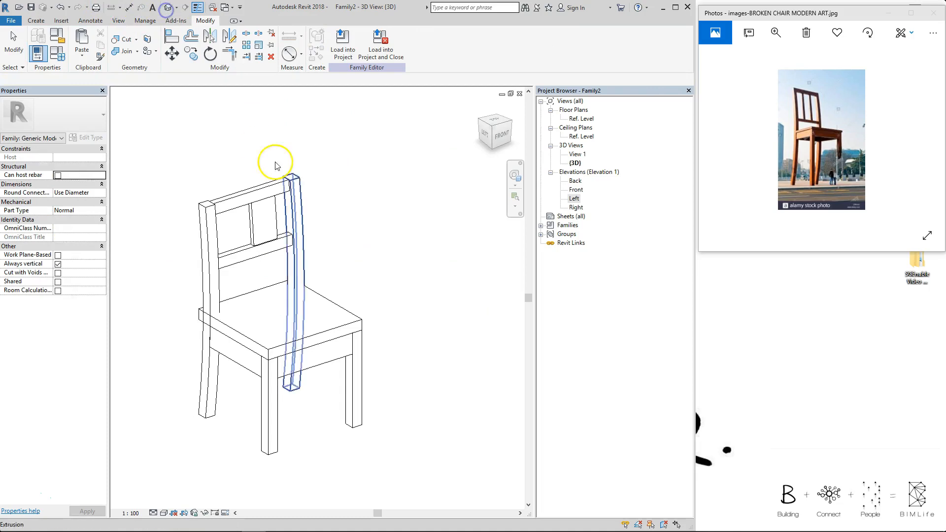
{"action": "left_click", "coordinate": [412, 240]}
{"action": "scroll", "coordinate": [362, 236], "scroll_direction": "down", "scroll_amount": 1}
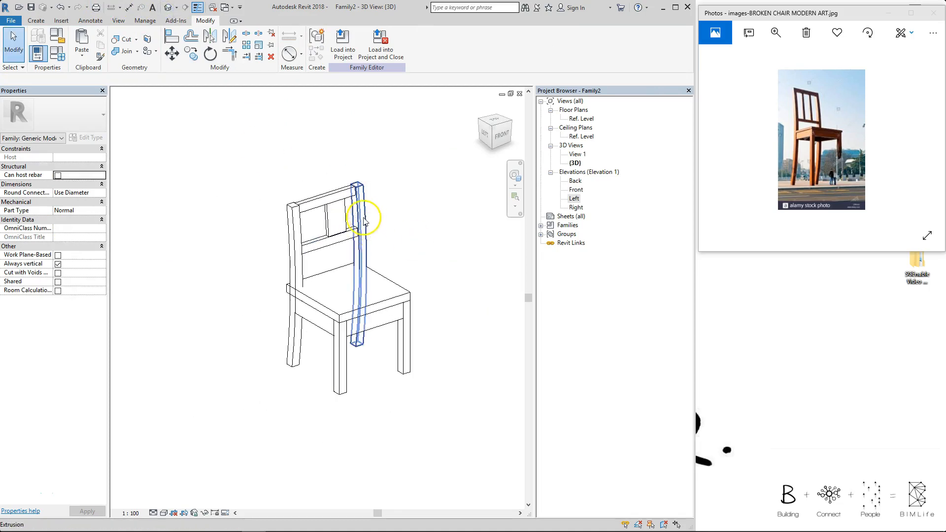
{"action": "middle_click_drag", "start_coordinate": [363, 217], "coordinate": [329, 228]}
{"action": "left_click", "coordinate": [400, 242]}
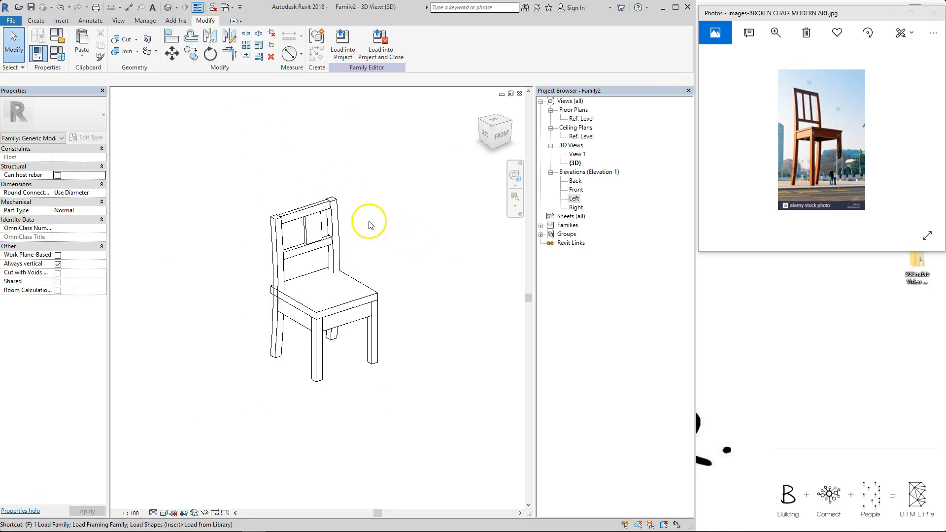
- Flex the chair family by setting DEPTH to 1500, HEIGHT to 2500 and WIDTH to 1500
{"action": "key", "text": "f"}
{"action": "key", "text": "t"}
{"action": "left_click", "coordinate": [260, 193]}
{"action": "type", "text": "1500"}
{"action": "left_click", "coordinate": [258, 200]}
{"action": "type", "text": "2500"}
{"action": "left_click", "coordinate": [244, 218]}
{"action": "type", "text": "1500"}
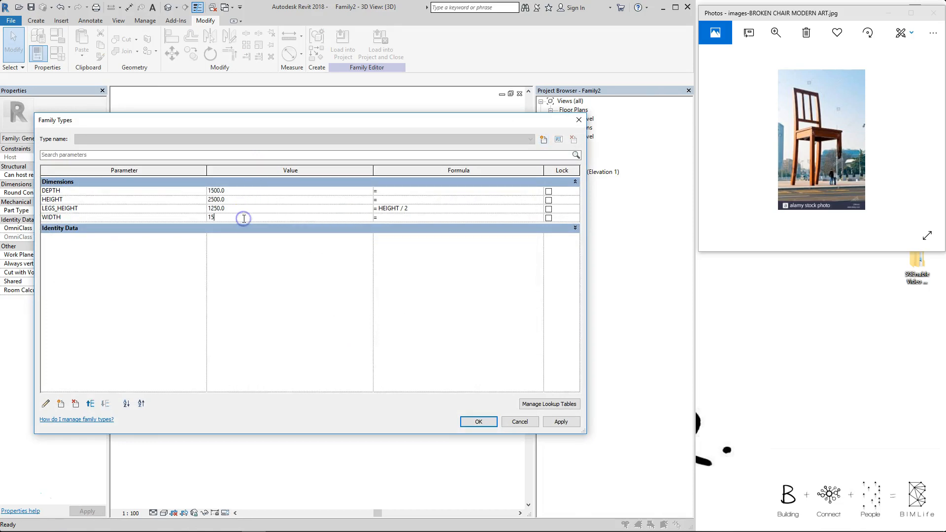
{"action": "key", "text": "Return"}
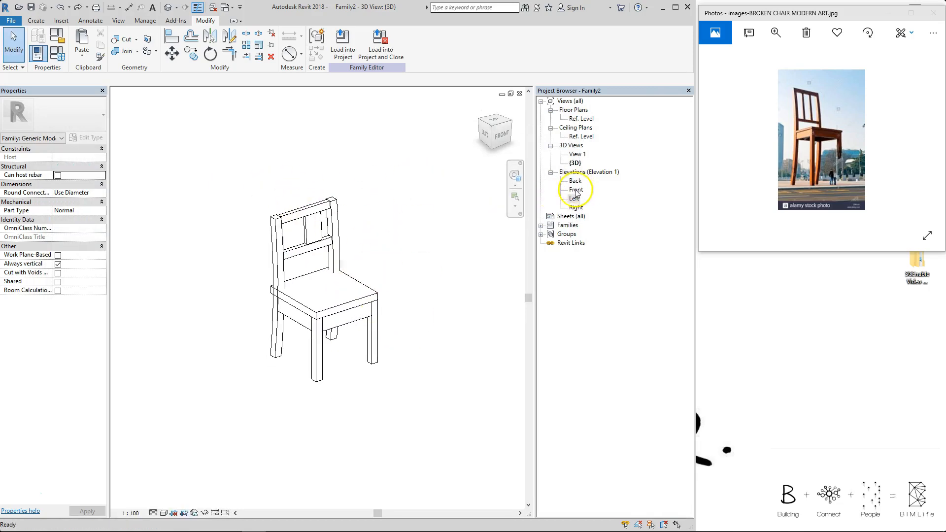
- In the Ref. Level plan, set the slat's extrusion start to 200
{"action": "double_click", "coordinate": [581, 120]}
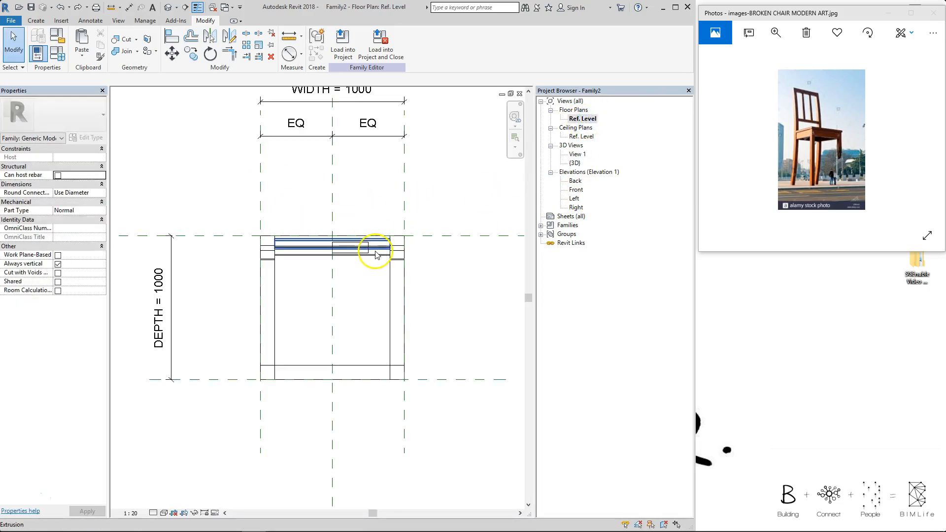
{"action": "left_click", "coordinate": [363, 250]}
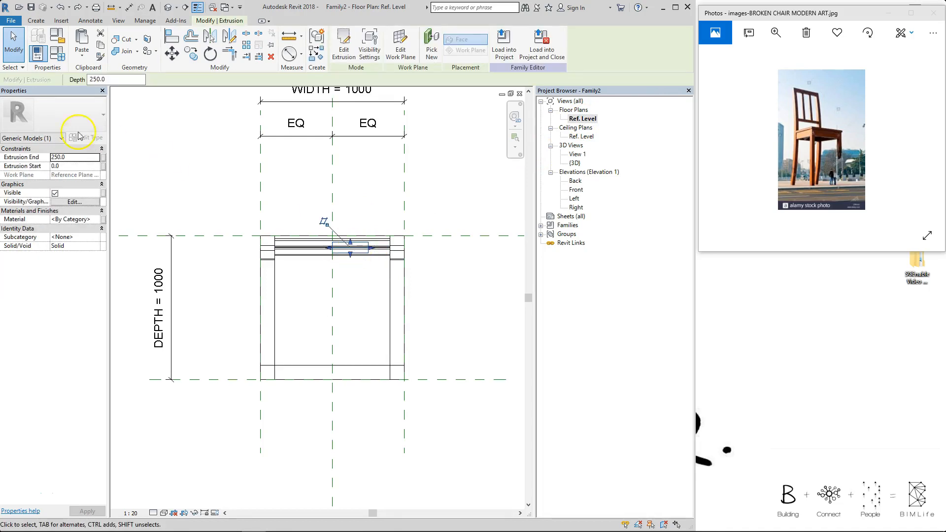
{"action": "left_click", "coordinate": [77, 168]}
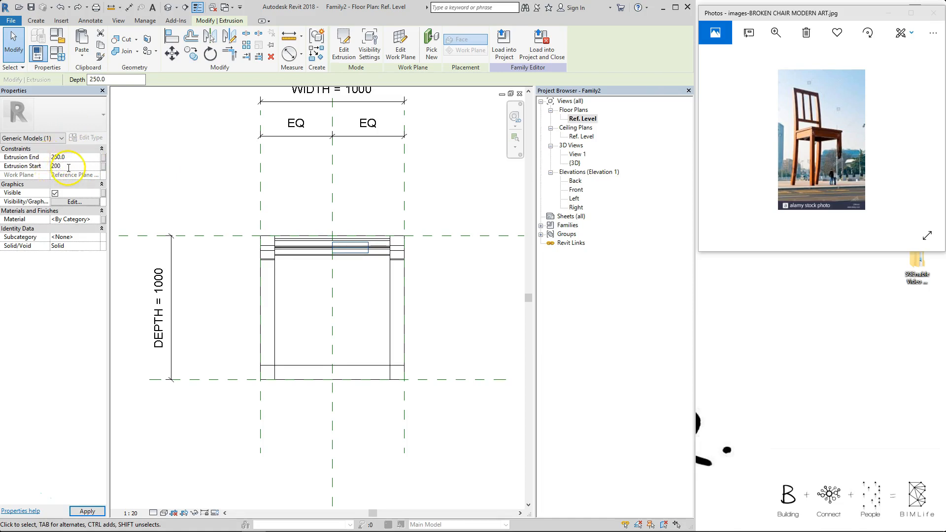
- Dimension the slat's width between its two side faces and lock the dimension
{"action": "key", "text": "d"}
{"action": "key", "text": "i"}
{"action": "scroll", "coordinate": [402, 211], "scroll_direction": "up", "scroll_amount": 2}
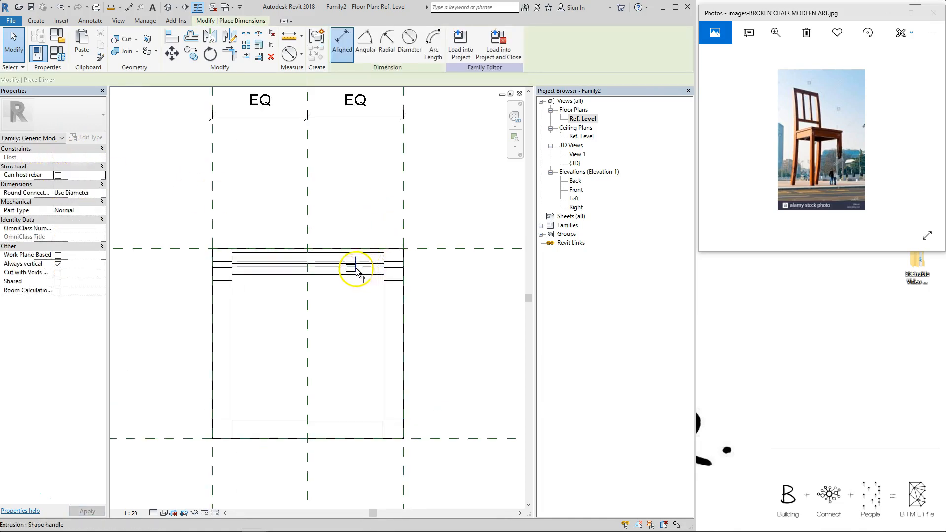
{"action": "left_click", "coordinate": [355, 269]}
{"action": "left_click", "coordinate": [347, 269]}
{"action": "left_click", "coordinate": [348, 218]}
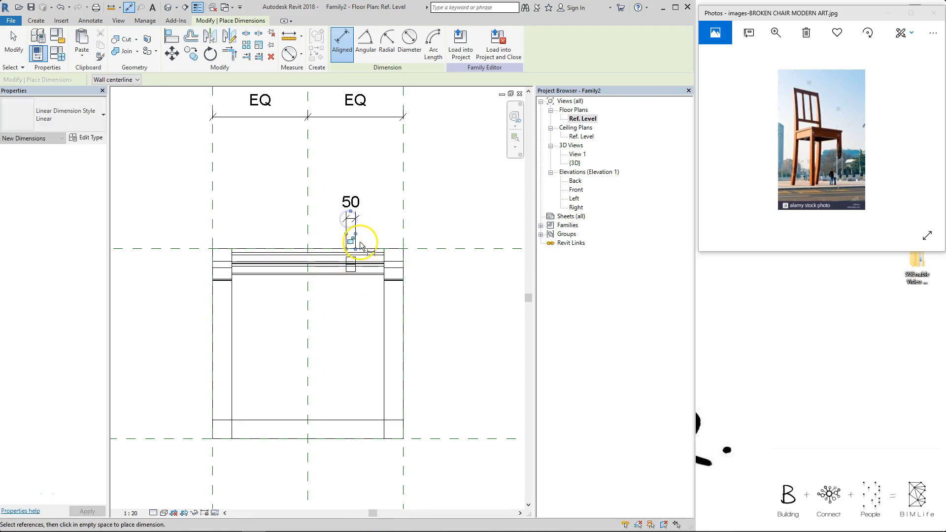
{"action": "left_click", "coordinate": [352, 240]}
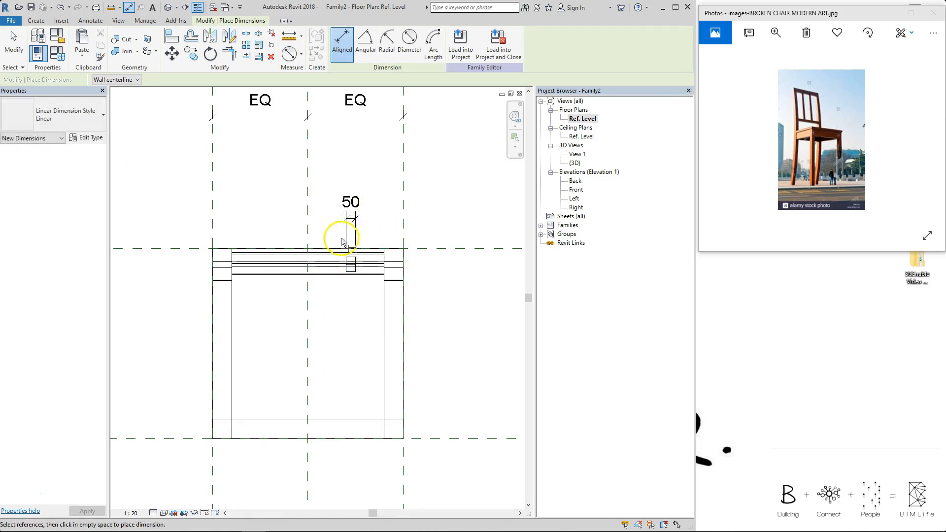
{"action": "key", "text": "Escape"}
{"action": "key", "text": "Escape"}
- Mirror a copy of the slat about the Center (Left/Right) reference plane
{"action": "left_click", "coordinate": [355, 262]}
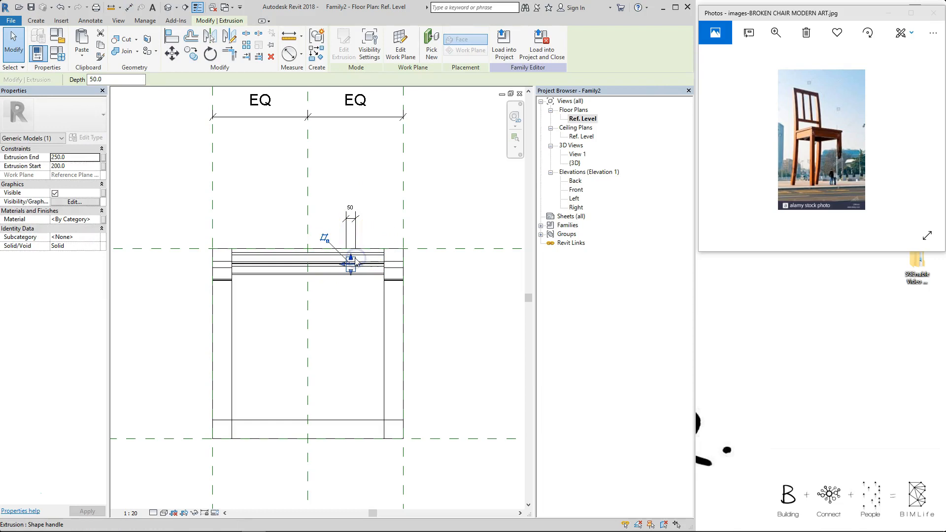
{"action": "key", "text": "m"}
{"action": "key", "text": "m"}
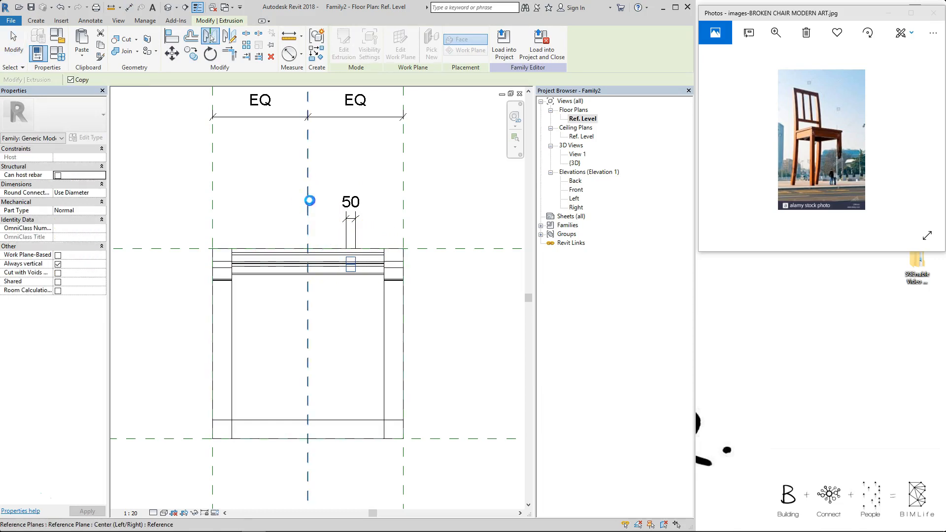
{"action": "left_click", "coordinate": [346, 192]}
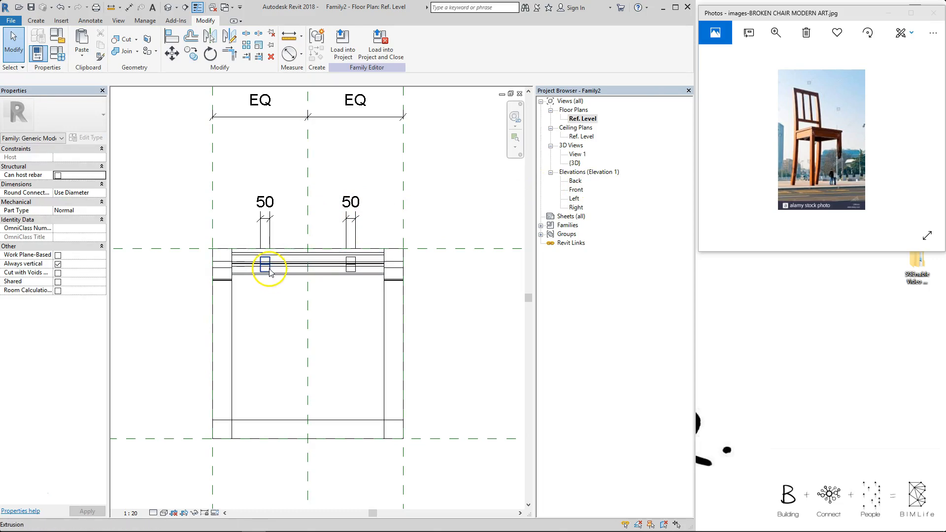
- In the Left elevation, edit the mirrored slat's sketch and align its lower line to the middle reference plane with a lock
{"action": "left_click", "coordinate": [269, 271]}
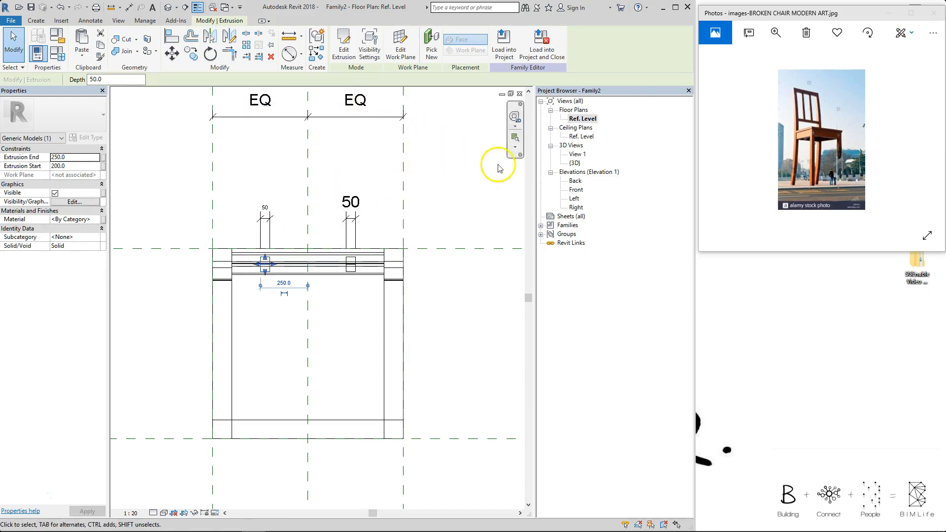
{"action": "double_click", "coordinate": [576, 199]}
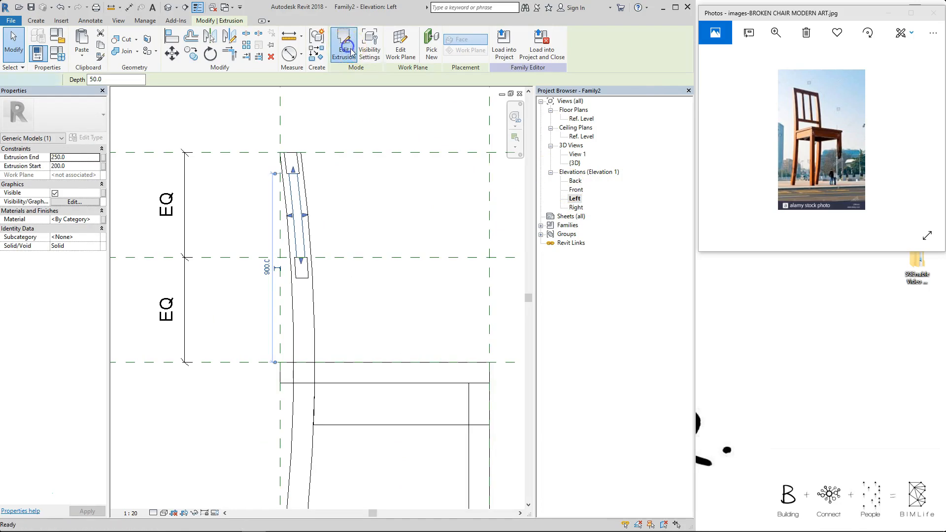
{"action": "left_click", "coordinate": [351, 51]}
{"action": "scroll", "coordinate": [335, 170], "scroll_direction": "up", "scroll_amount": 2}
{"action": "left_click", "coordinate": [308, 180]}
{"action": "left_click", "coordinate": [386, 213]}
{"action": "key", "text": "a"}
{"action": "key", "text": "l"}
{"action": "left_click", "coordinate": [380, 293]}
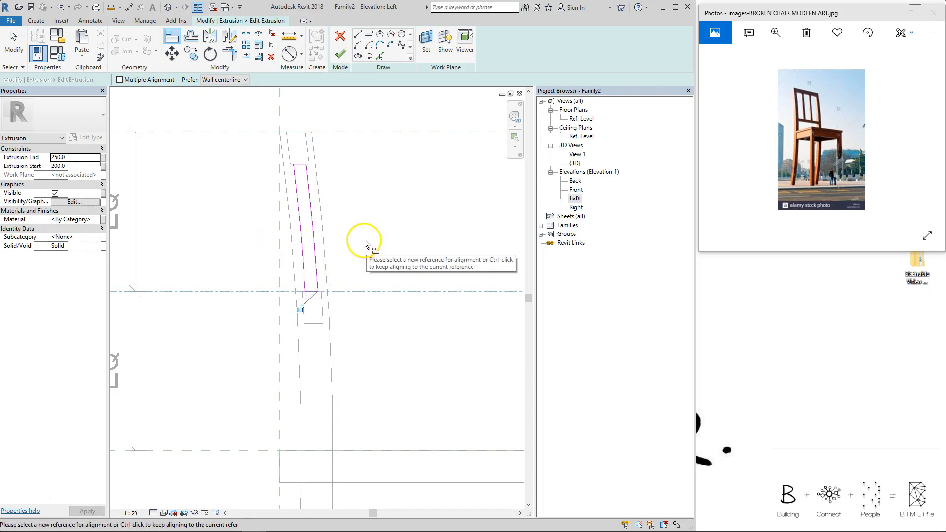
{"action": "left_click", "coordinate": [300, 309]}
- Align the sketch's upper line to the top rail's lower edge, lock it and finish editing the extrusion
{"action": "scroll", "coordinate": [303, 167], "scroll_direction": "up", "scroll_amount": 3}
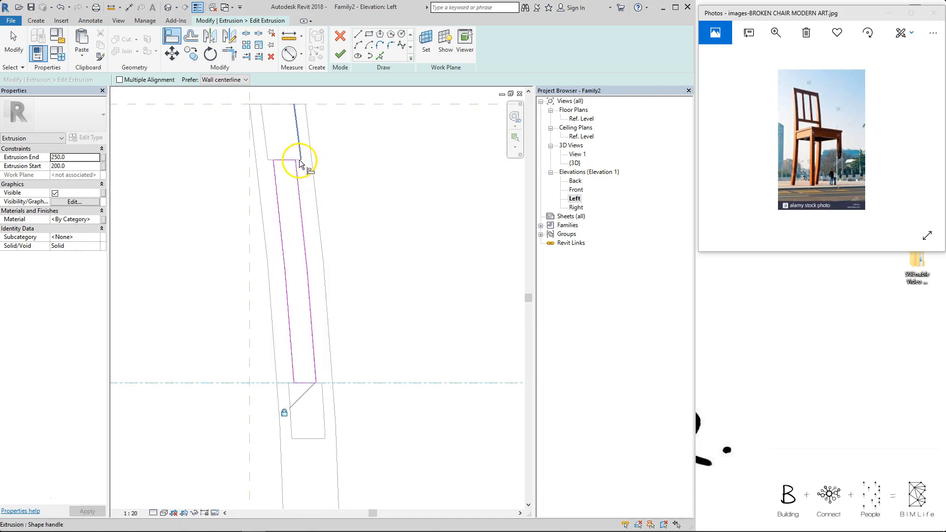
{"action": "left_click", "coordinate": [298, 160]}
{"action": "left_click", "coordinate": [286, 160]}
{"action": "left_click", "coordinate": [302, 144]}
{"action": "scroll", "coordinate": [380, 153], "scroll_direction": "down", "scroll_amount": 3}
{"action": "left_click", "coordinate": [348, 51]}
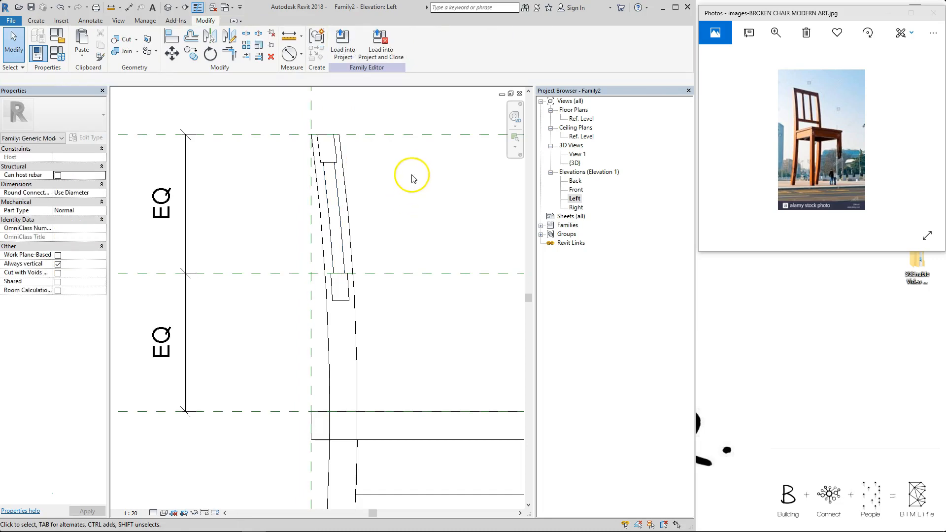
- In the Ref. Level plan, dimension each slat's outer face to the width reference plane on its side
{"action": "middle_click_drag", "start_coordinate": [412, 173], "coordinate": [355, 178]}
{"action": "double_click", "coordinate": [580, 120]}
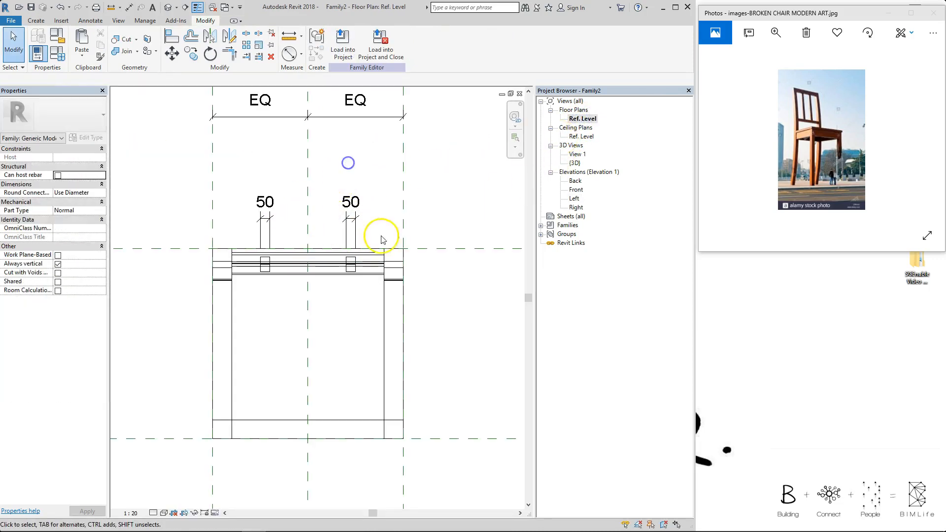
{"action": "key", "text": "d"}
{"action": "key", "text": "i"}
{"action": "left_click", "coordinate": [355, 256]}
{"action": "left_click", "coordinate": [403, 165]}
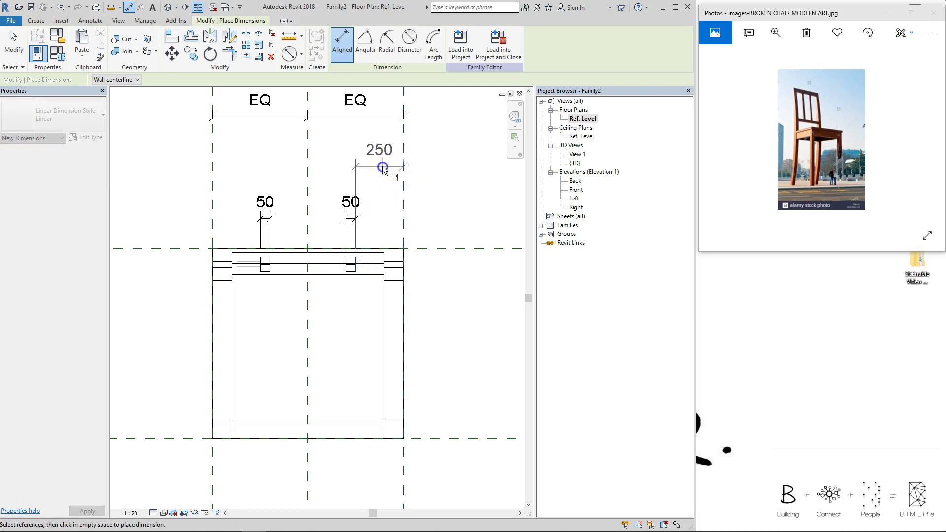
{"action": "left_click", "coordinate": [382, 168]}
{"action": "left_click", "coordinate": [212, 164]}
{"action": "left_click", "coordinate": [260, 264]}
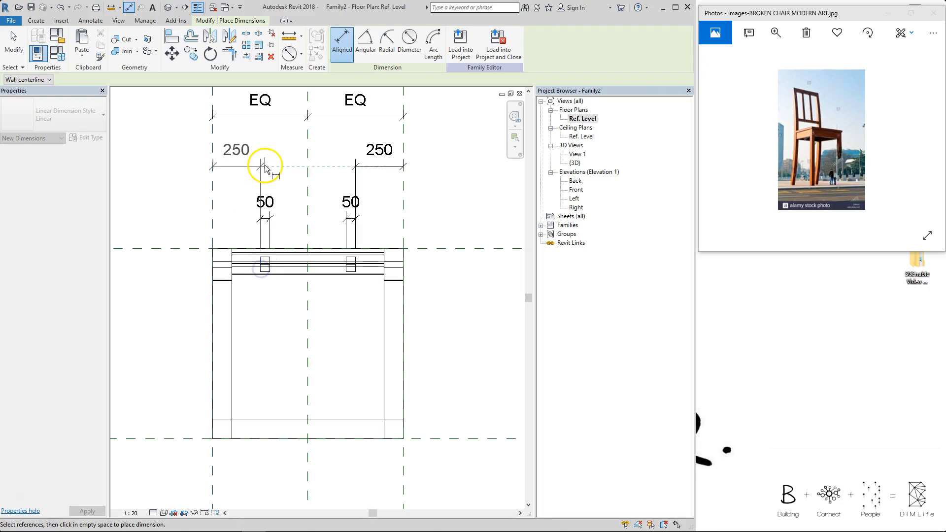
{"action": "left_click", "coordinate": [264, 168]}
{"action": "key", "text": "Escape"}
{"action": "key", "text": "Escape"}
- Label the right slat's offset dimension with a new family type parameter named VERTICAL_SUPPORT_OFFSET
{"action": "left_click", "coordinate": [379, 149]}
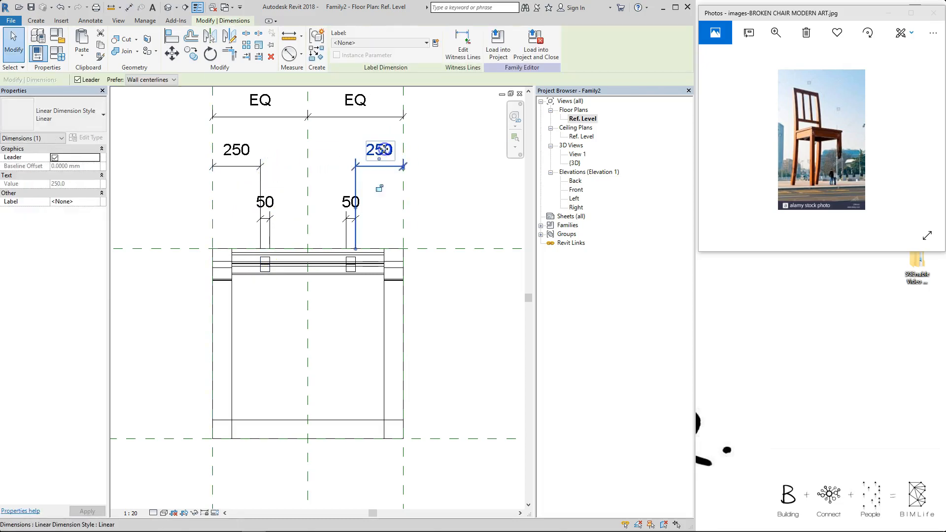
{"action": "left_click", "coordinate": [435, 43]}
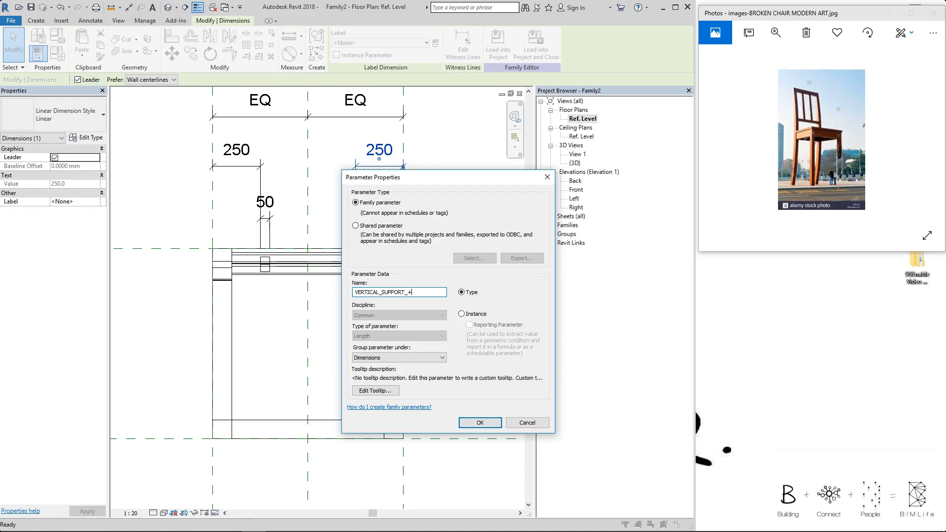
{"action": "type", "text": "SET"}
{"action": "key", "text": "Return"}
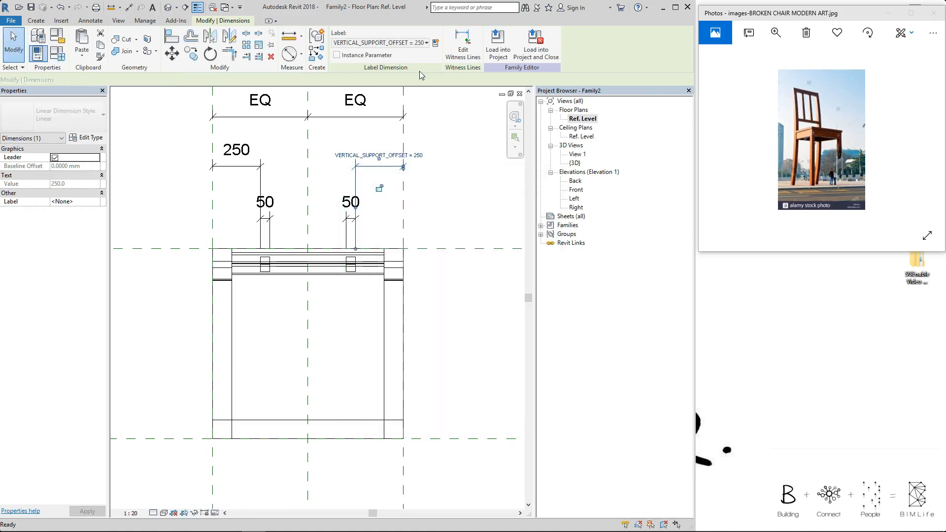
- Assign the existing VERTICAL_SUPPORT_OFFSET parameter to the left slat's offset dimension
{"action": "left_click", "coordinate": [224, 151]}
{"action": "left_click", "coordinate": [377, 43]}
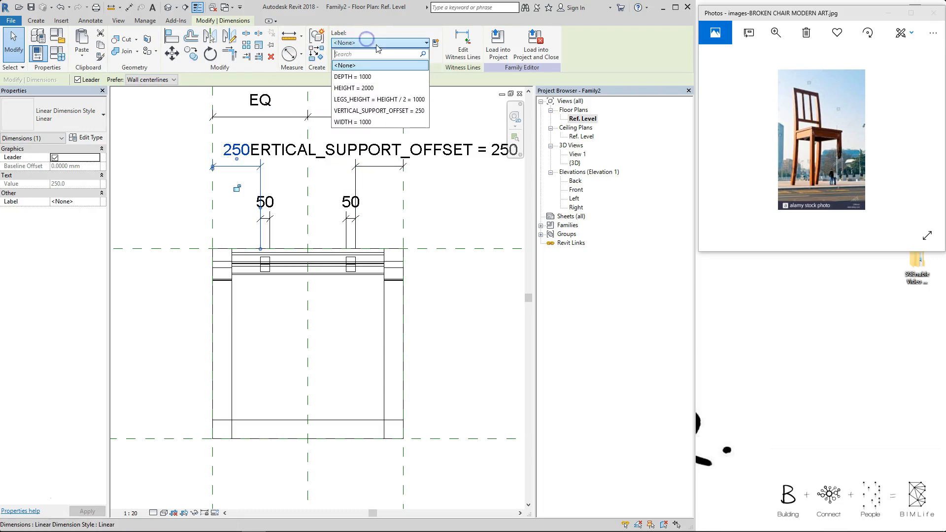
{"action": "left_click", "coordinate": [370, 111]}
{"action": "left_click", "coordinate": [158, 179]}
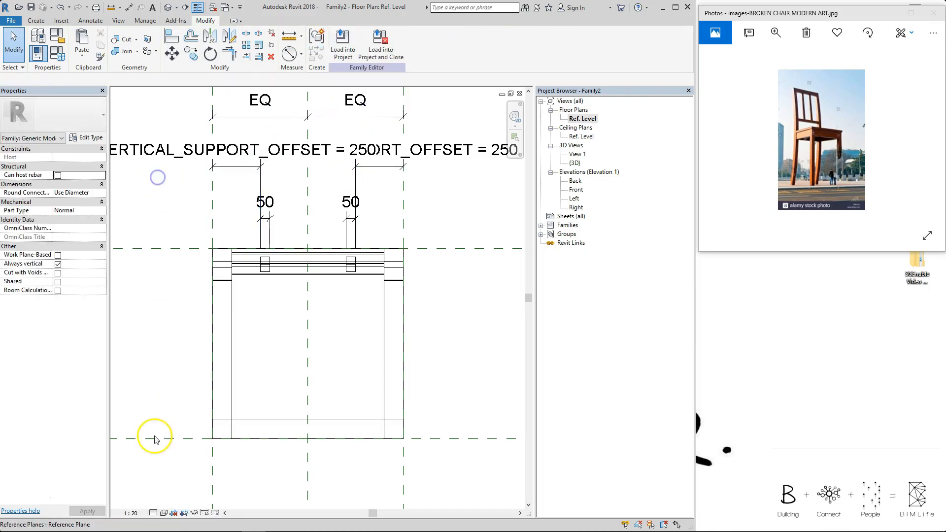
- Set the plan view's scale to 1:10
{"action": "left_click", "coordinate": [133, 513]}
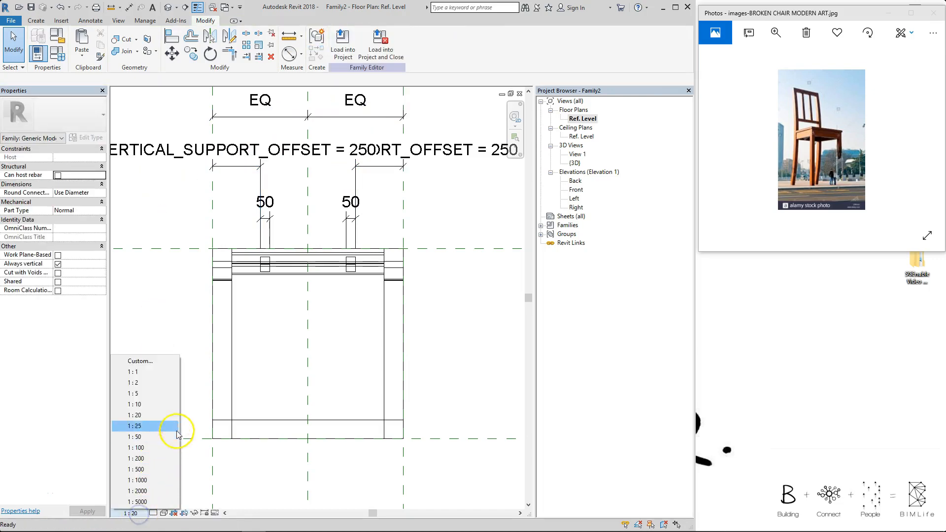
{"action": "left_click", "coordinate": [162, 407]}
{"action": "scroll", "coordinate": [431, 200], "scroll_direction": "down", "scroll_amount": 2}
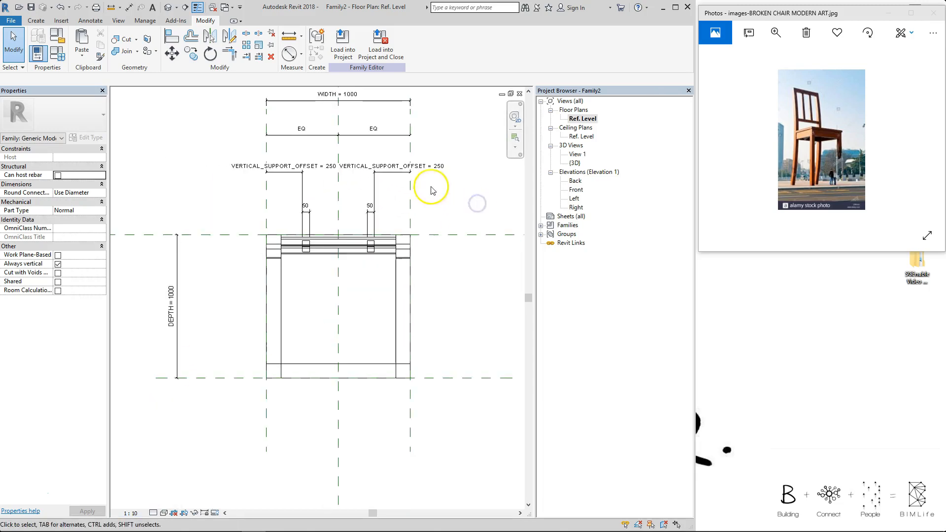
{"action": "middle_click_drag", "start_coordinate": [426, 204], "coordinate": [428, 230]}
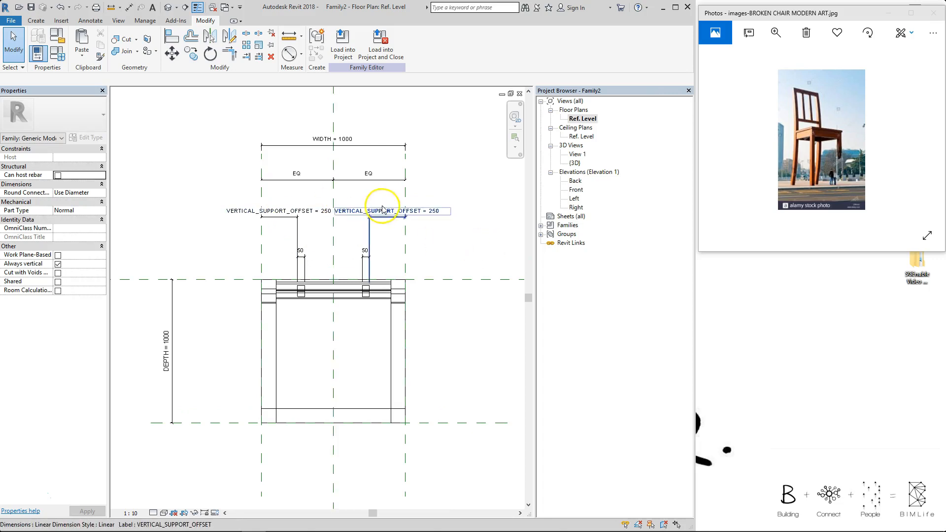
- Drive VERTICAL_SUPPORT_OFFSET with the formula WIDTH / 3 and inspect the repositioned backrest slats in the 3D view
{"action": "left_click", "coordinate": [59, 55]}
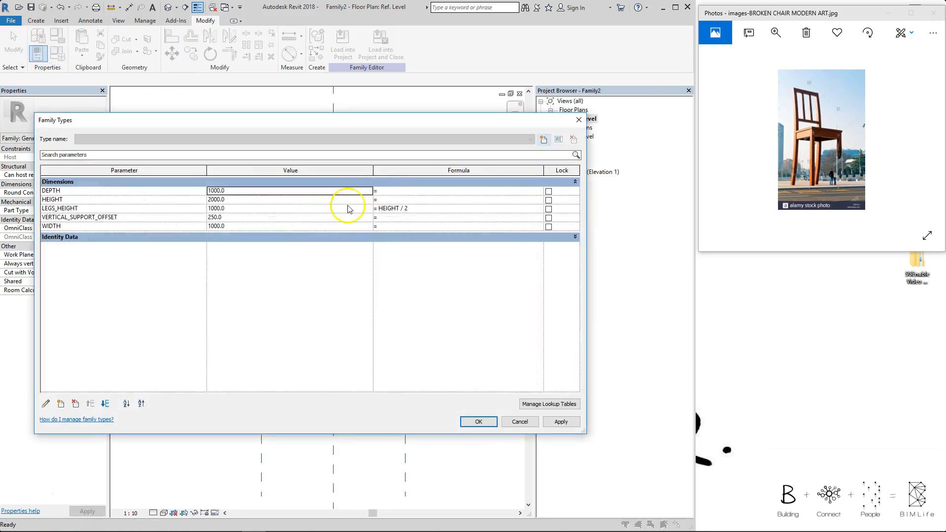
{"action": "left_click", "coordinate": [405, 220]}
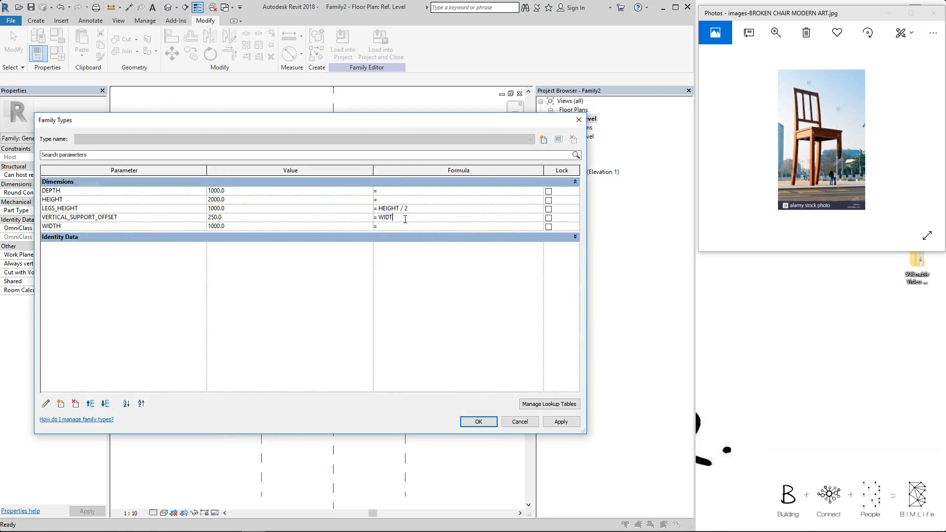
{"action": "key", "text": "Return"}
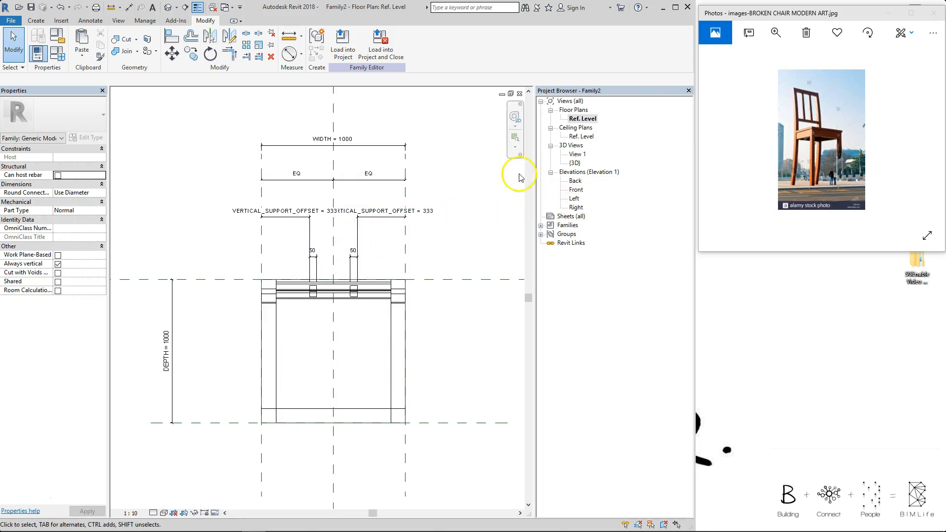
{"action": "key", "text": "ctrl+Tab"}
{"action": "middle_click_drag", "start_coordinate": [365, 308], "coordinate": [518, 308], "text": "shift"}
{"action": "scroll", "coordinate": [359, 314], "scroll_direction": "up", "scroll_amount": 2}
{"action": "mouse_move", "coordinate": [298, 313]}
{"action": "middle_mouse_down", "text": "shift"}
{"action": "mouse_move", "coordinate": [378, 294]}
{"action": "mouse_move", "coordinate": [232, 327]}
{"action": "mouse_move", "coordinate": [365, 275]}
{"action": "mouse_move", "coordinate": [332, 298]}
{"action": "mouse_move", "coordinate": [355, 374]}
{"action": "middle_mouse_up", "text": "shift"}
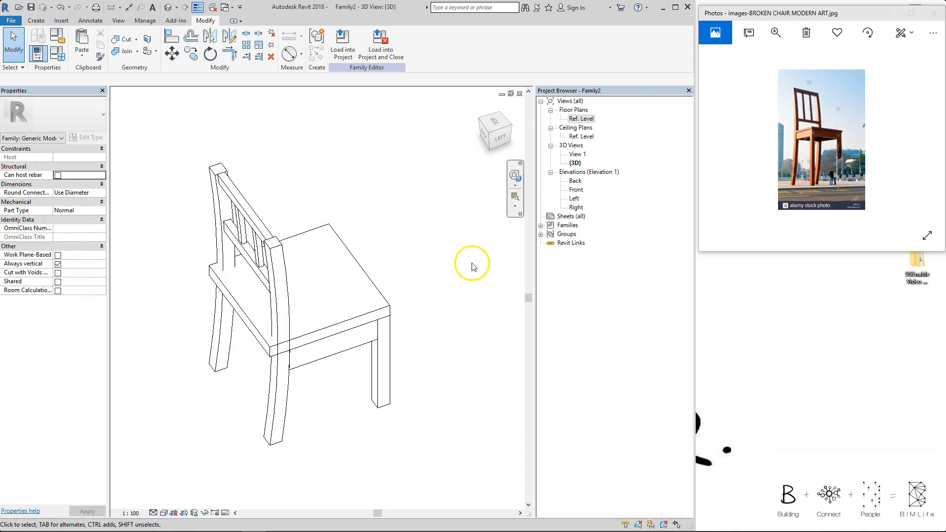
{"action": "middle_click_drag", "start_coordinate": [392, 310], "coordinate": [376, 272]}
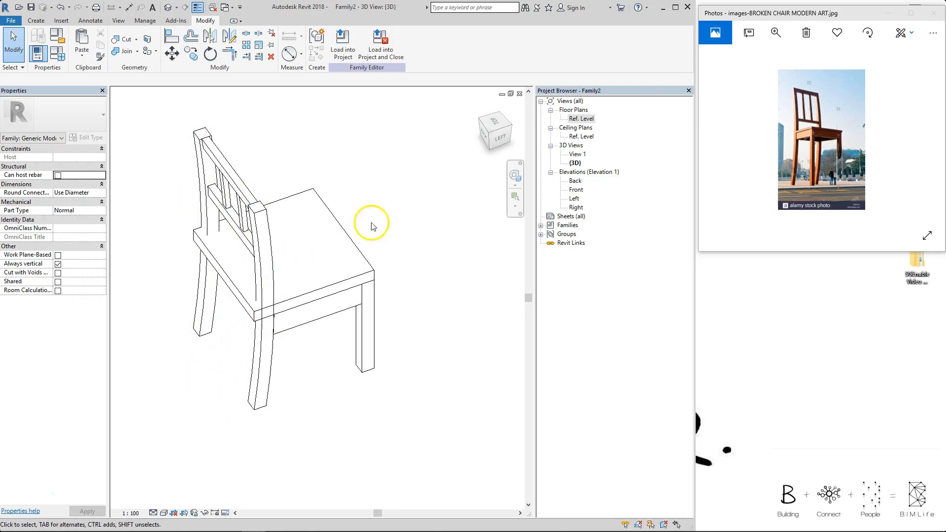
- In the Left elevation, start a void extrusion and pick the rear reference plane and the back leg's curved rear edge as sketch lines
{"action": "double_click", "coordinate": [575, 199]}
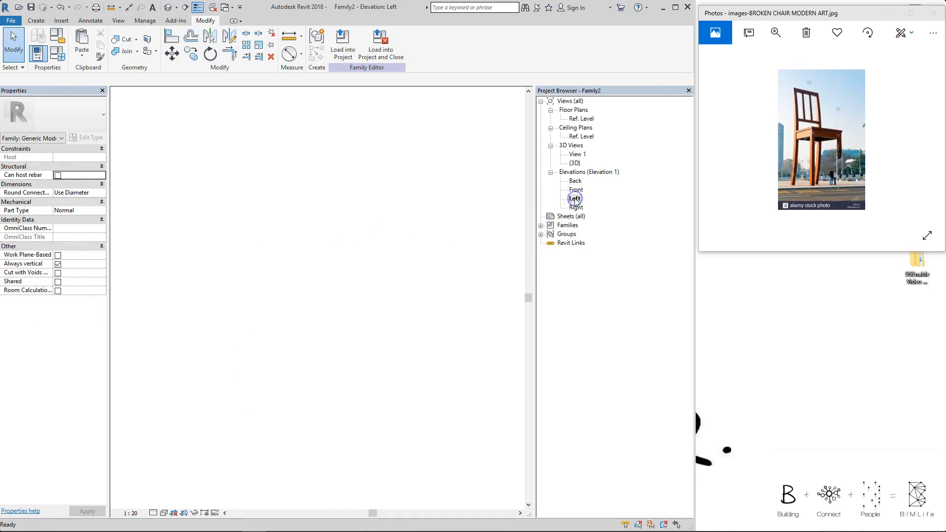
{"action": "scroll", "coordinate": [371, 241], "scroll_direction": "down", "scroll_amount": 2}
{"action": "scroll", "coordinate": [370, 241], "scroll_direction": "down", "scroll_amount": 1}
{"action": "middle_click_drag", "start_coordinate": [371, 241], "coordinate": [327, 202]}
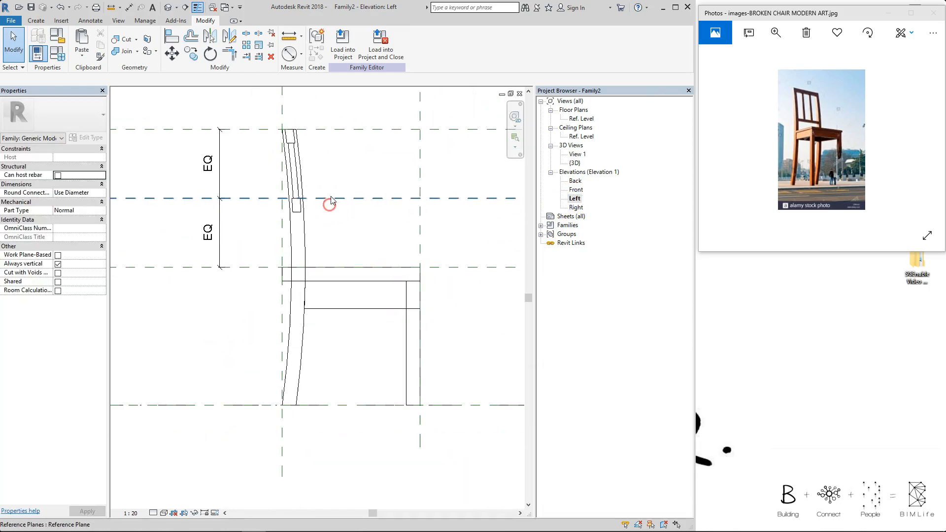
{"action": "left_click", "coordinate": [34, 22]}
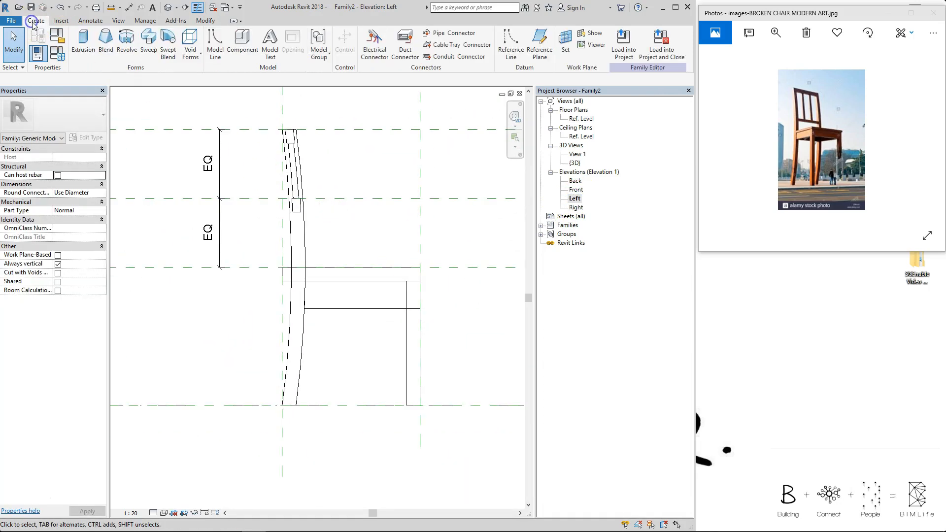
{"action": "left_click", "coordinate": [190, 47]}
{"action": "left_click", "coordinate": [213, 73]}
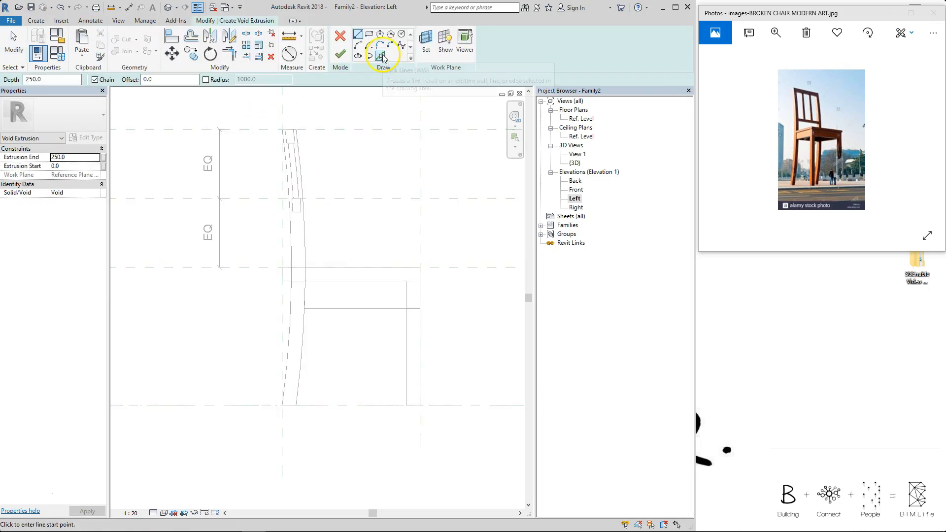
{"action": "left_click", "coordinate": [380, 57]}
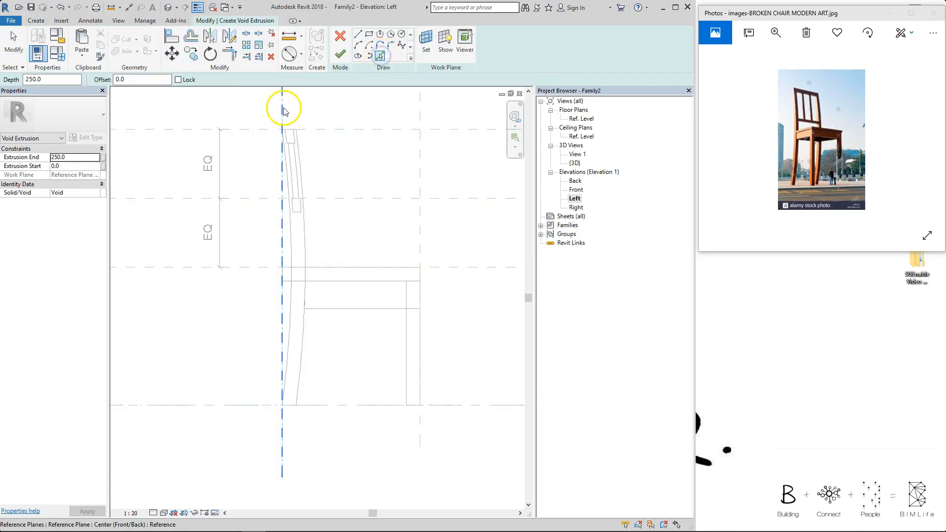
{"action": "left_click", "coordinate": [283, 109]}
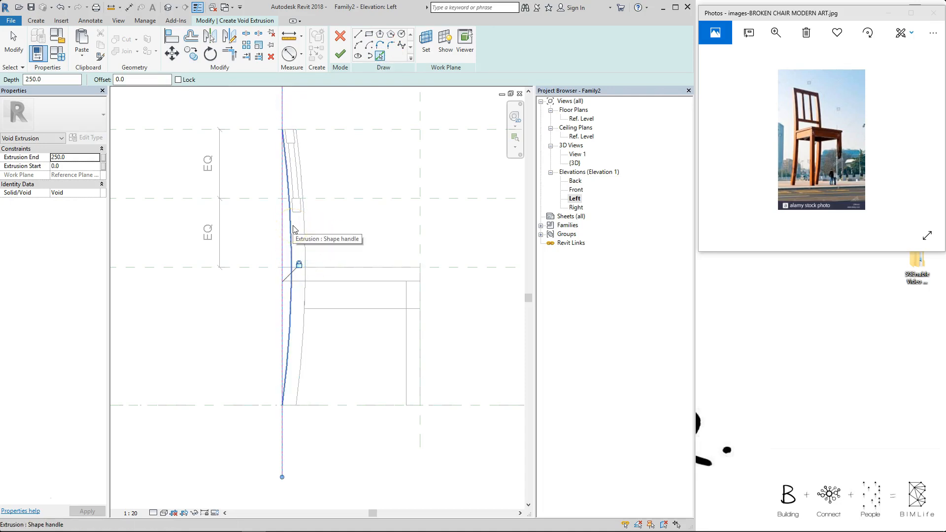
{"action": "left_click", "coordinate": [291, 205]}
{"action": "left_click", "coordinate": [310, 281]}
{"action": "left_click", "coordinate": [355, 236]}
- Trim the vertical line and the curve into a closed profile and finish the void extrusion
{"action": "key", "text": "t"}
{"action": "key", "text": "r"}
{"action": "left_click", "coordinate": [280, 180]}
{"action": "left_click", "coordinate": [287, 171]}
{"action": "left_click", "coordinate": [291, 257]}
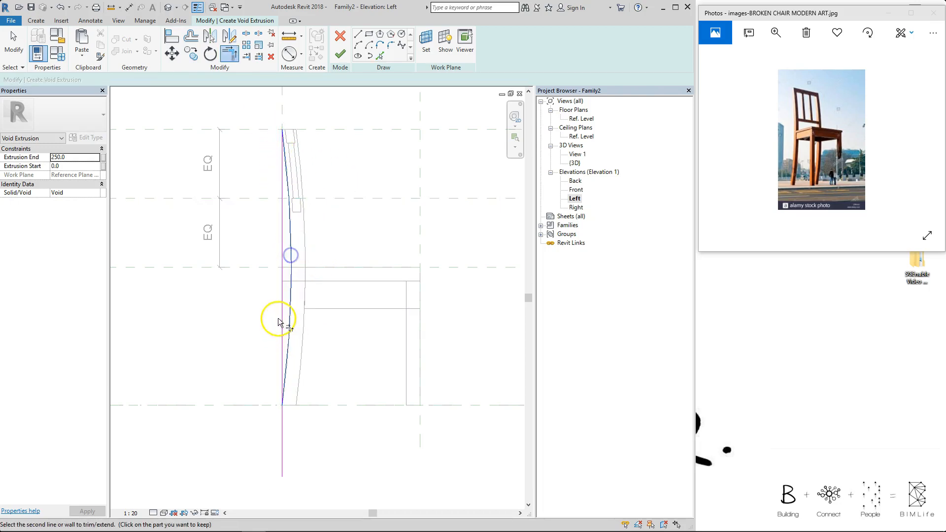
{"action": "left_click", "coordinate": [279, 284]}
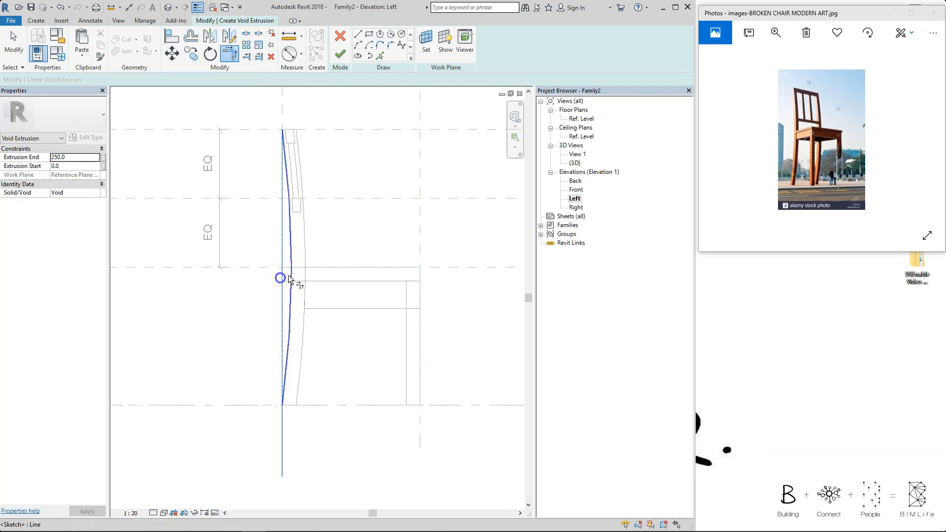
{"action": "key", "text": "Escape"}
{"action": "scroll", "coordinate": [340, 153], "scroll_direction": "down", "scroll_amount": 1}
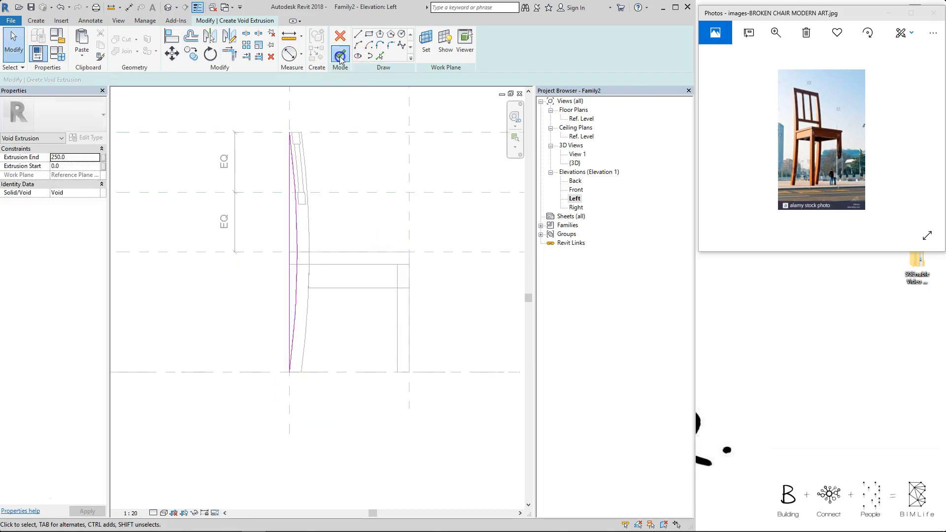
{"action": "left_click", "coordinate": [340, 56]}
{"action": "left_click", "coordinate": [376, 102]}
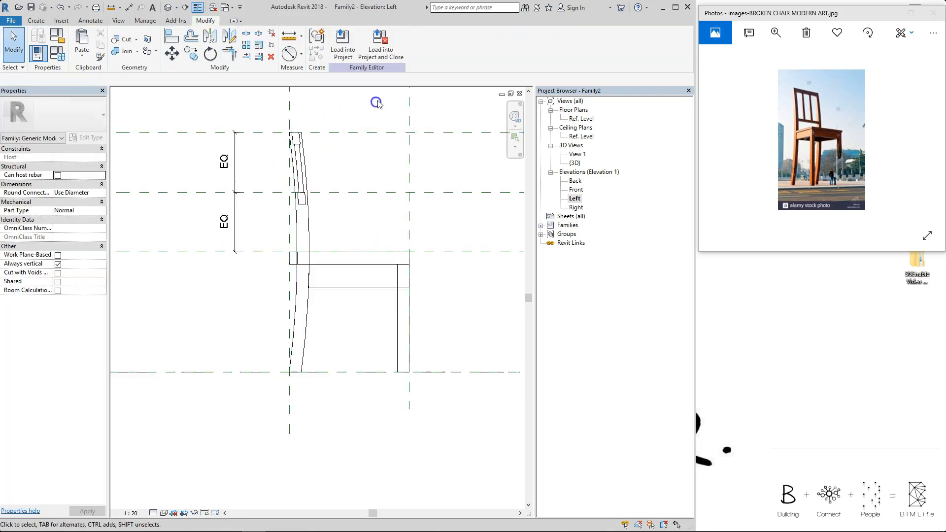
- In the 3D view, stretch the void across the seat's full width, from -500 to 500, locking its -500 end
{"action": "left_click", "coordinate": [168, 7]}
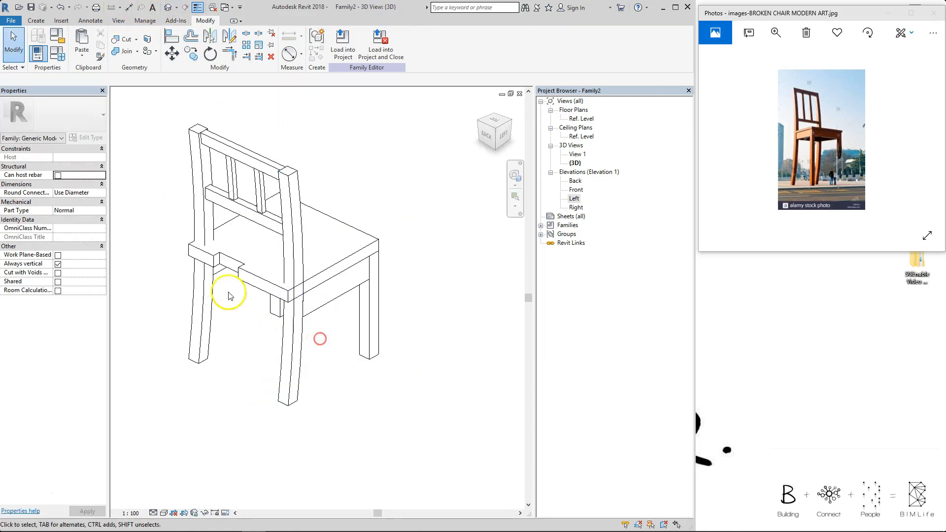
{"action": "left_click", "coordinate": [239, 276]}
{"action": "left_click", "coordinate": [409, 376]}
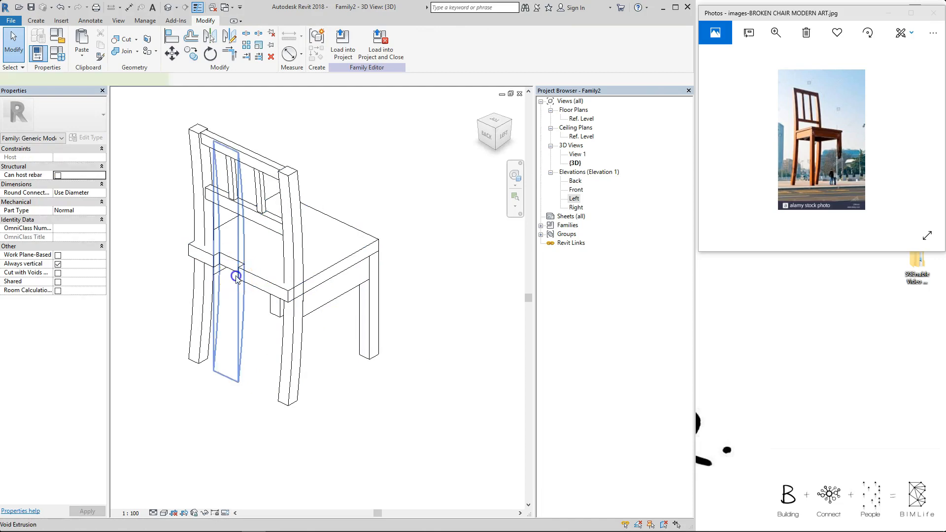
{"action": "left_click", "coordinate": [244, 269]}
{"action": "left_click_drag", "start_coordinate": [245, 268], "coordinate": [292, 285]}
{"action": "left_click", "coordinate": [310, 283]}
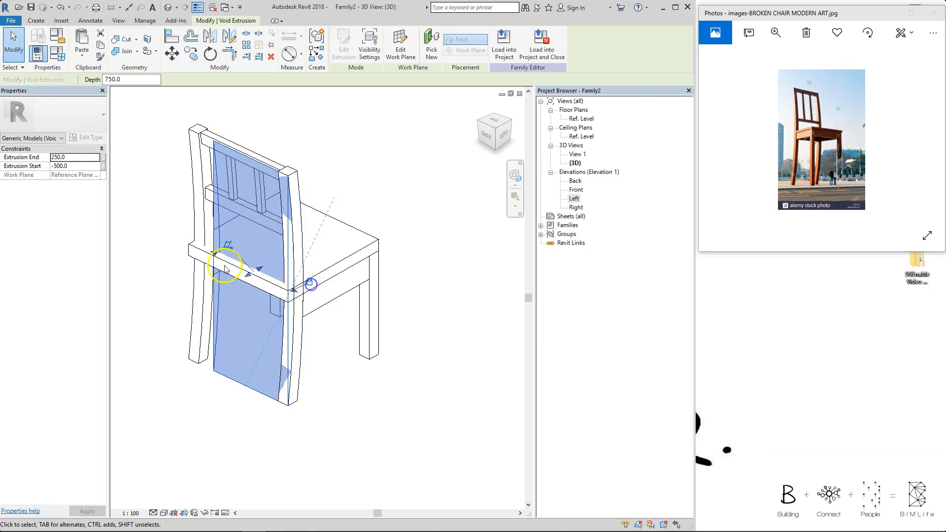
{"action": "left_click_drag", "start_coordinate": [213, 253], "coordinate": [193, 241]}
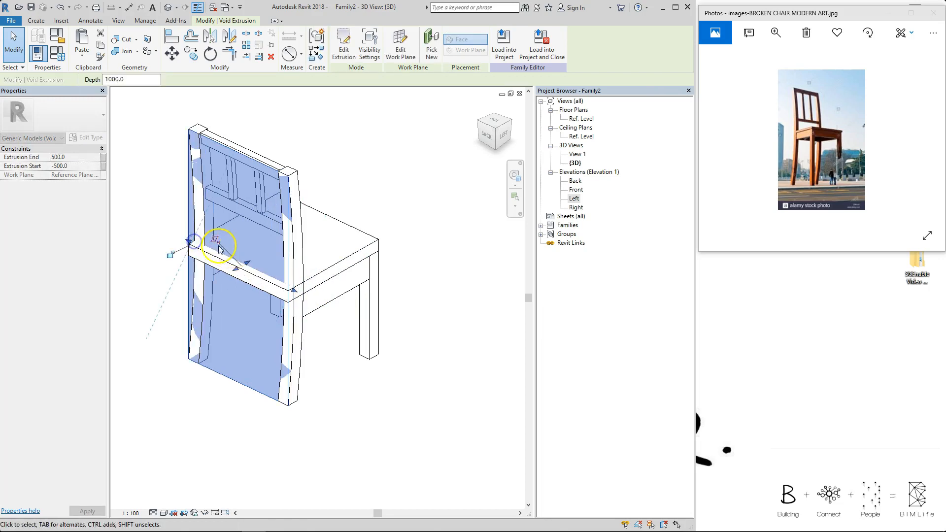
{"action": "left_click", "coordinate": [416, 163]}
- Flex the chair with a larger HEIGHT value and inspect the seat and back legs in 3D
{"action": "middle_click_drag", "start_coordinate": [397, 215], "coordinate": [378, 207], "text": "shift"}
{"action": "scroll", "coordinate": [416, 266], "scroll_direction": "down", "scroll_amount": 2}
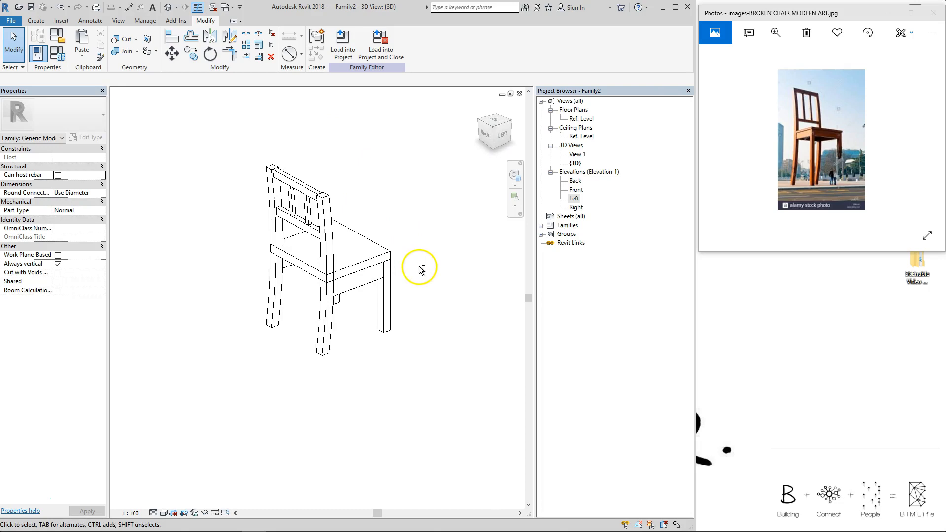
{"action": "middle_click_drag", "start_coordinate": [417, 257], "coordinate": [400, 268]}
{"action": "key", "text": "t"}
{"action": "left_click", "coordinate": [244, 200]}
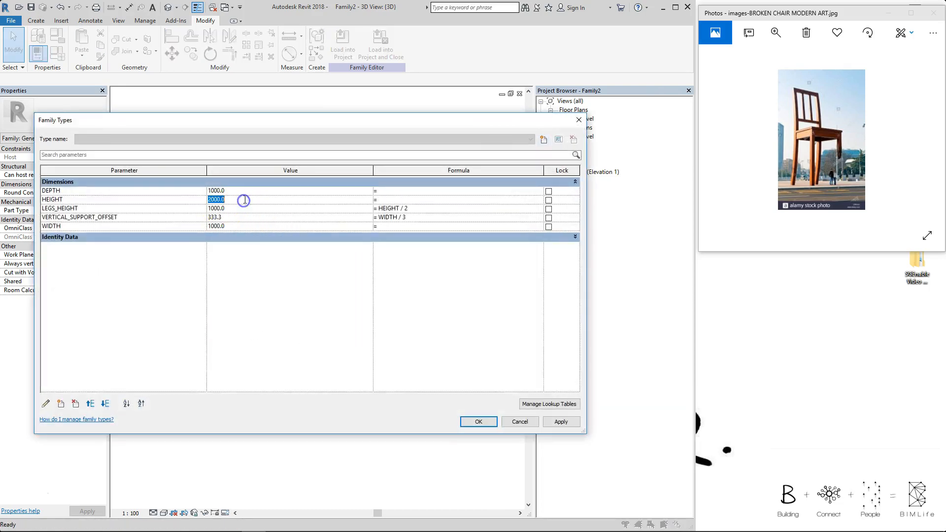
{"action": "key", "text": "Return"}
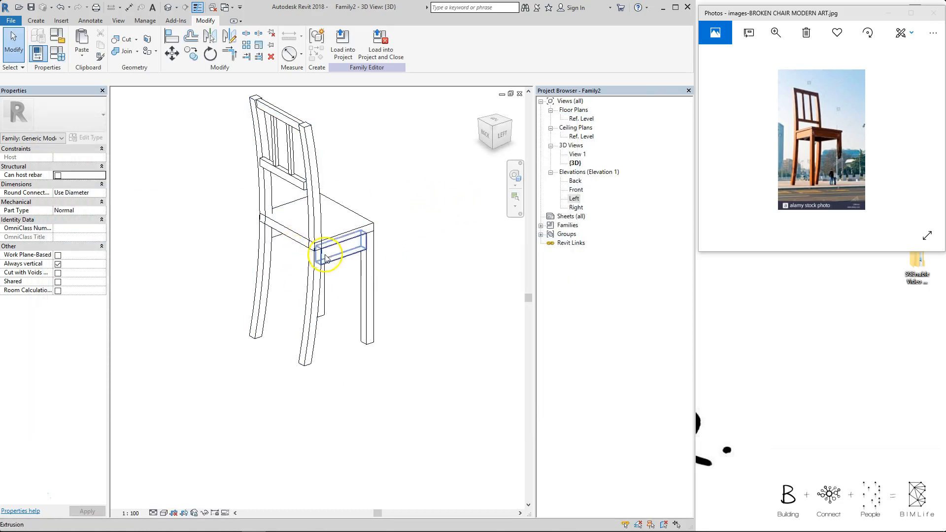
{"action": "scroll", "coordinate": [312, 249], "scroll_direction": "up", "scroll_amount": 3}
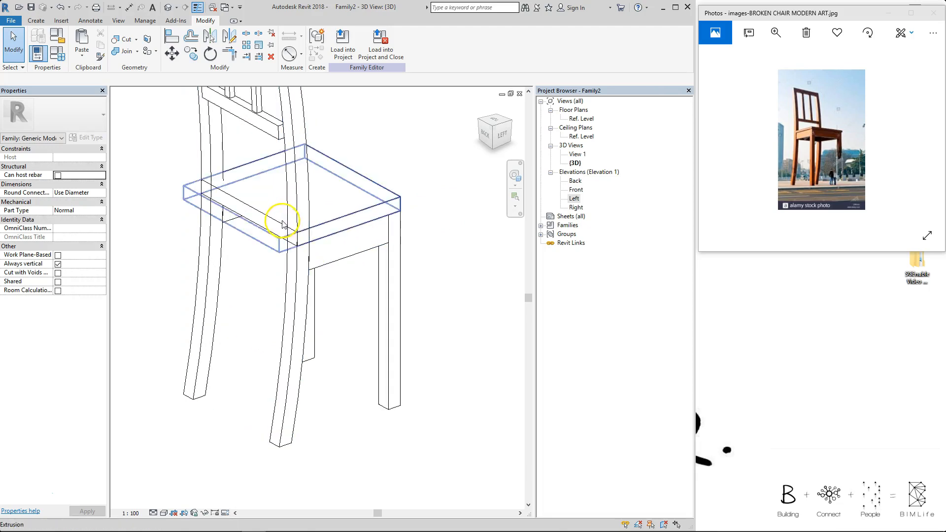
- With the Left elevation open, flex the family by setting HEIGHT to 2500
{"action": "left_click", "coordinate": [576, 198]}
{"action": "double_click", "coordinate": [575, 198]}
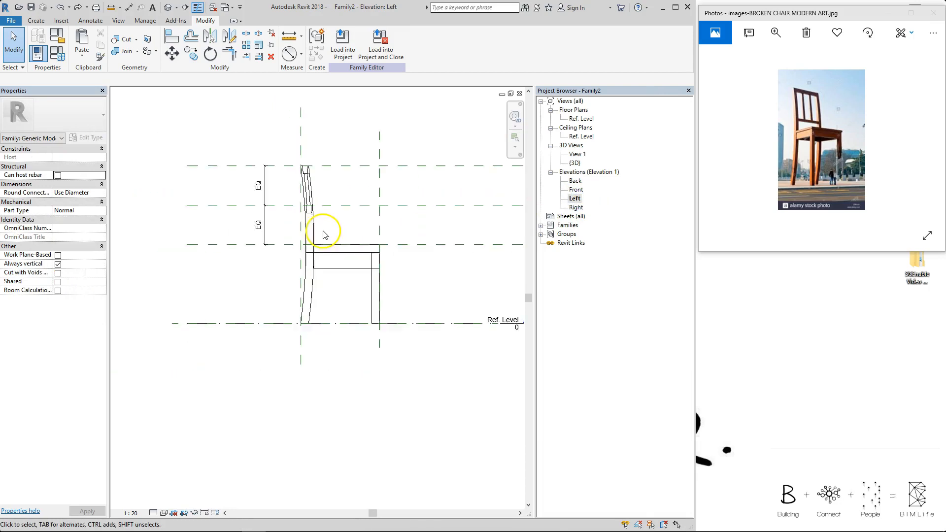
{"action": "key", "text": "f"}
{"action": "key", "text": "t"}
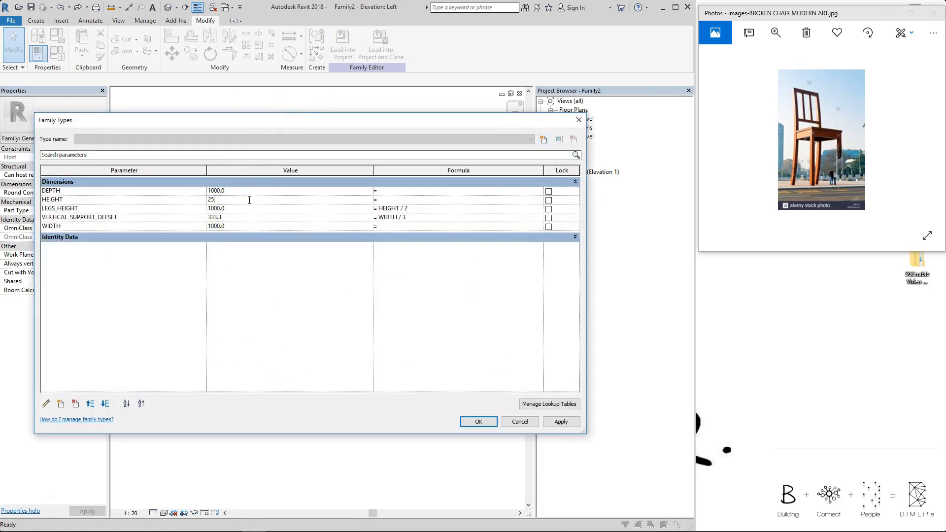
{"action": "key", "text": "Escape"}
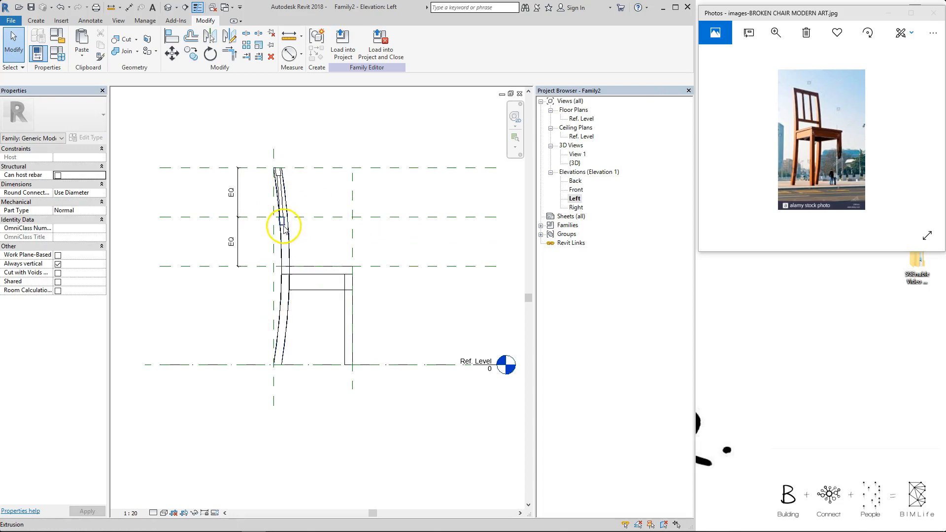
- Compare the backrest rails against the curved leg by undoing and redoing the height change, ending with it undone
{"action": "scroll", "coordinate": [284, 228], "scroll_direction": "up", "scroll_amount": 2}
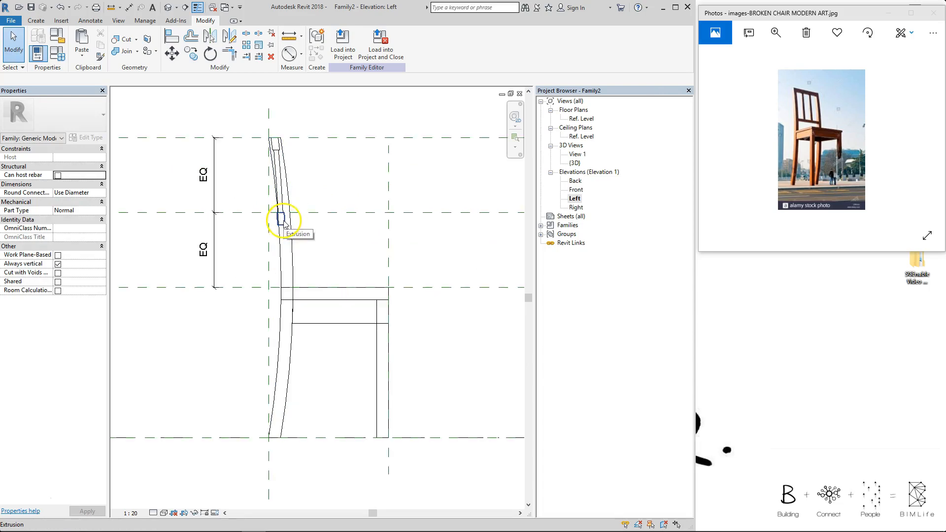
{"action": "scroll", "coordinate": [295, 239], "scroll_direction": "down", "scroll_amount": 2}
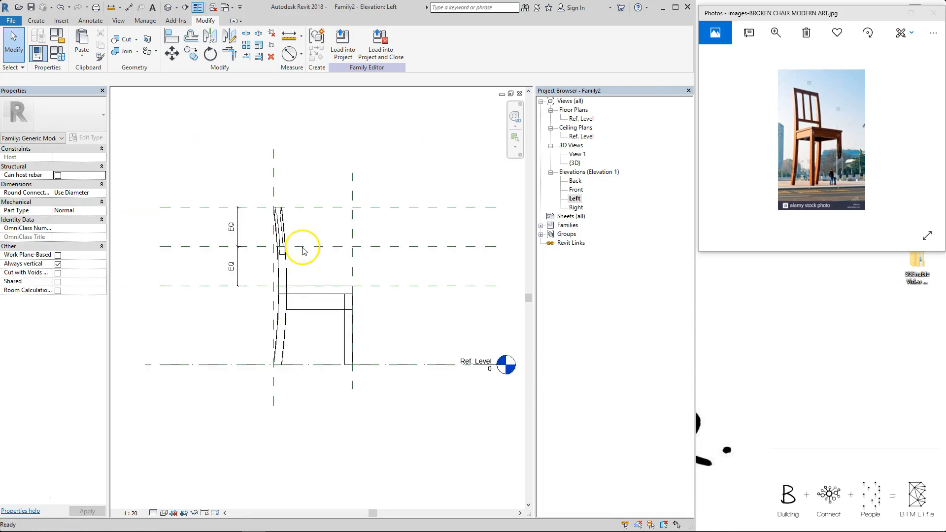
{"action": "scroll", "coordinate": [281, 330], "scroll_direction": "up", "scroll_amount": 2}
{"action": "mouse_move", "coordinate": [315, 153]}
{"action": "middle_mouse_down"}
{"action": "mouse_move", "coordinate": [320, 219]}
{"action": "mouse_move", "coordinate": [310, 212]}
{"action": "middle_mouse_up"}
{"action": "scroll", "coordinate": [301, 209], "scroll_direction": "down", "scroll_amount": 2}
{"action": "key", "text": "ctrl+z"}
{"action": "key", "text": "ctrl+y"}
{"action": "key", "text": "ctrl+z"}
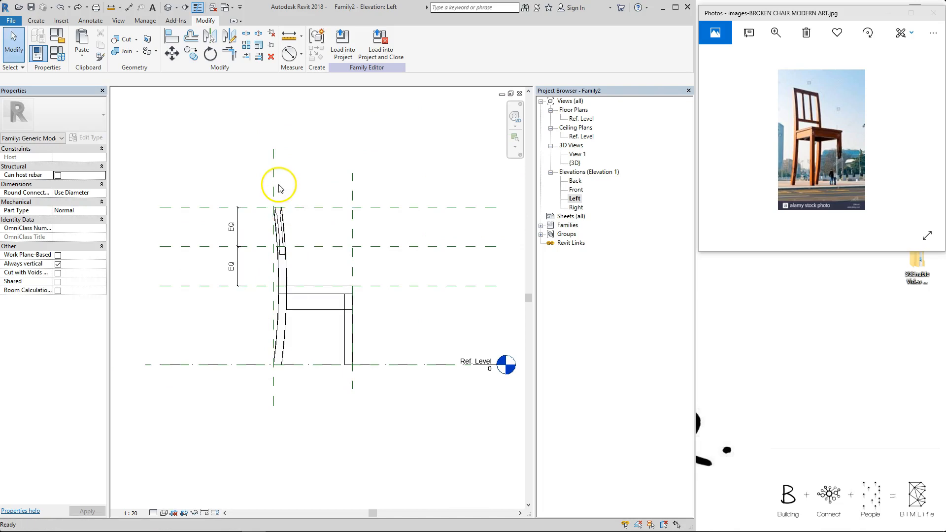
{"action": "key", "text": "ctrl+y"}
{"action": "key", "text": "ctrl+z"}
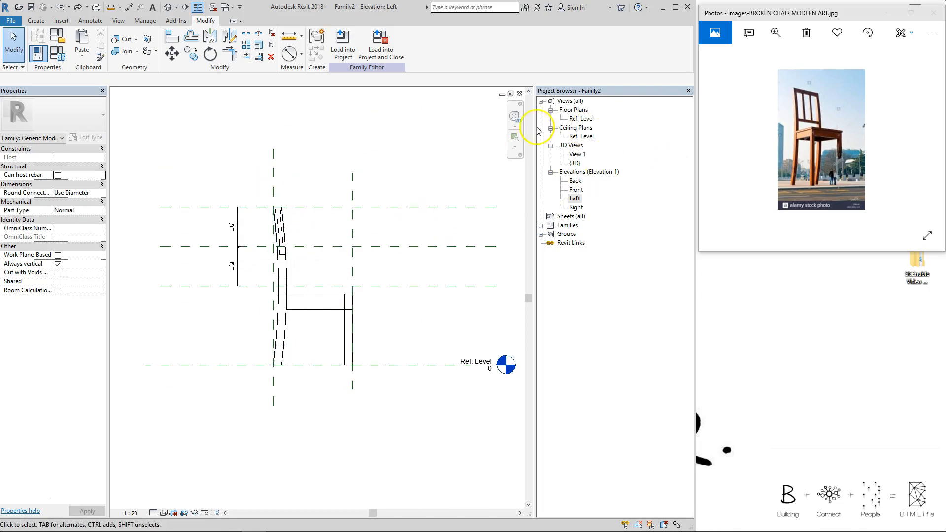
- In the Left elevation, start an extrusion and pick locked profile lines from the side apron's top and bottom edges and the back leg's curves
{"action": "double_click", "coordinate": [580, 119]}
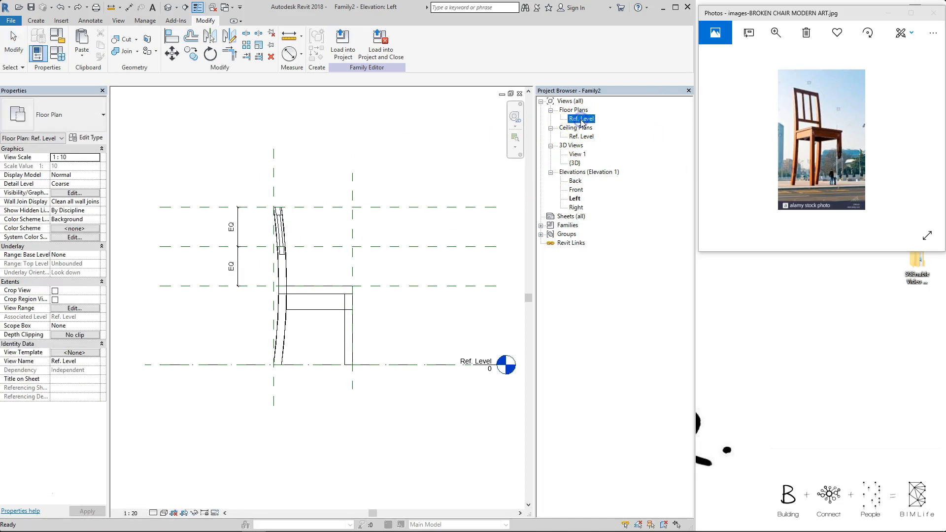
{"action": "double_click", "coordinate": [574, 198]}
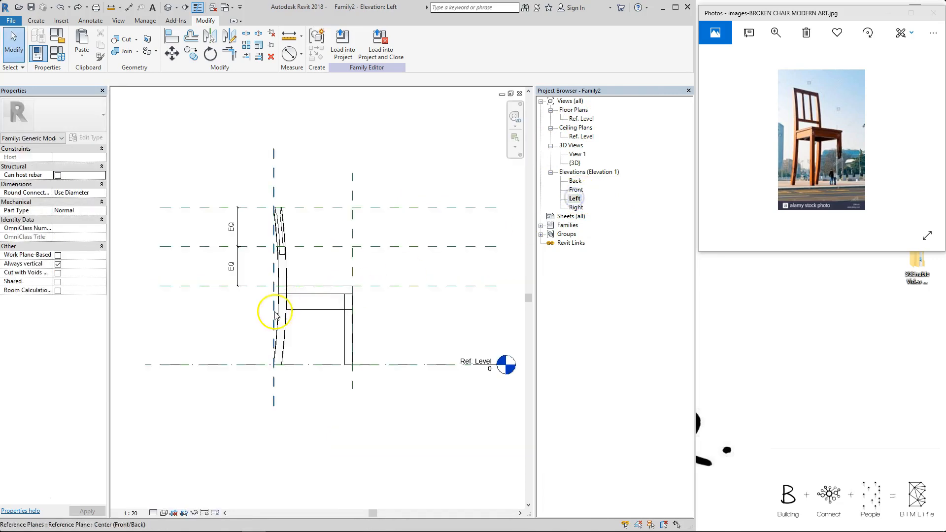
{"action": "scroll", "coordinate": [292, 314], "scroll_direction": "up", "scroll_amount": 1}
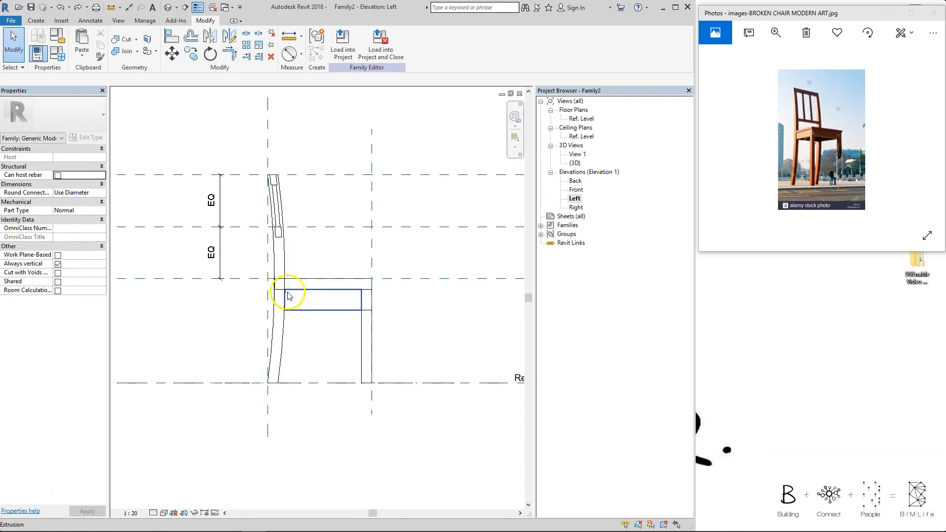
{"action": "scroll", "coordinate": [289, 305], "scroll_direction": "up", "scroll_amount": 1}
{"action": "left_click", "coordinate": [43, 25]}
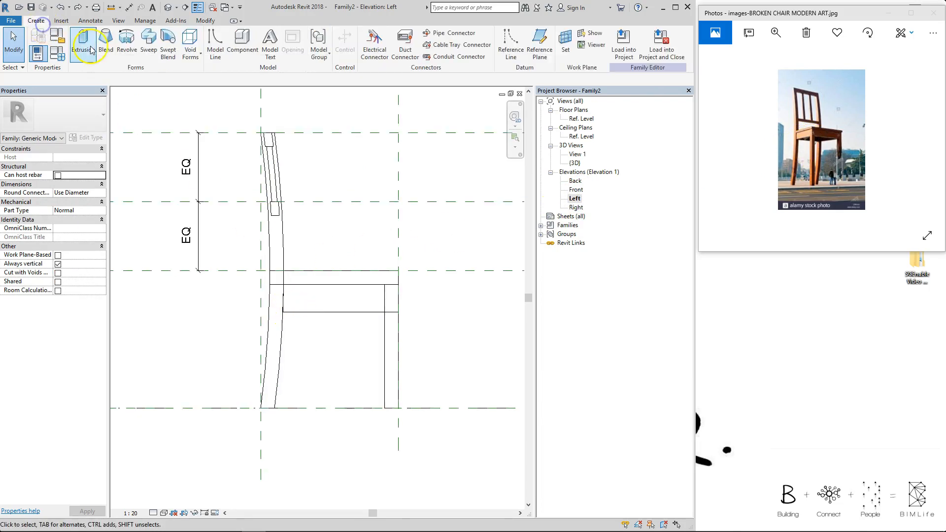
{"action": "left_click", "coordinate": [79, 42]}
{"action": "scroll", "coordinate": [339, 294], "scroll_direction": "up", "scroll_amount": 1}
{"action": "scroll", "coordinate": [349, 197], "scroll_direction": "down", "scroll_amount": 1}
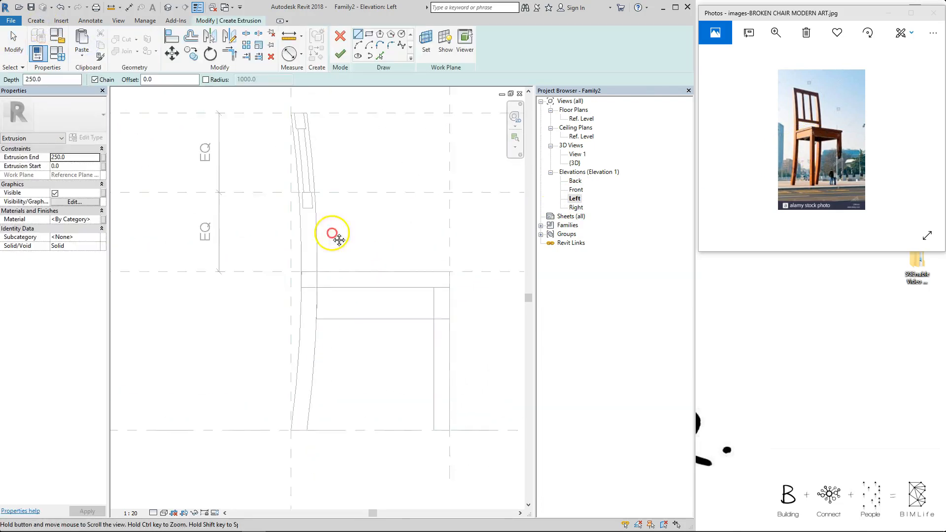
{"action": "left_click", "coordinate": [381, 57]}
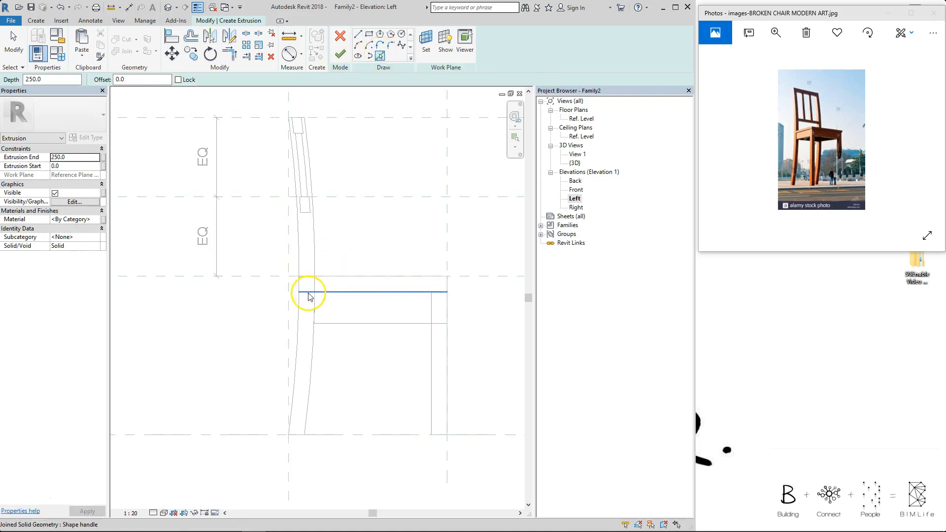
{"action": "left_click", "coordinate": [390, 341]}
{"action": "left_click", "coordinate": [334, 293]}
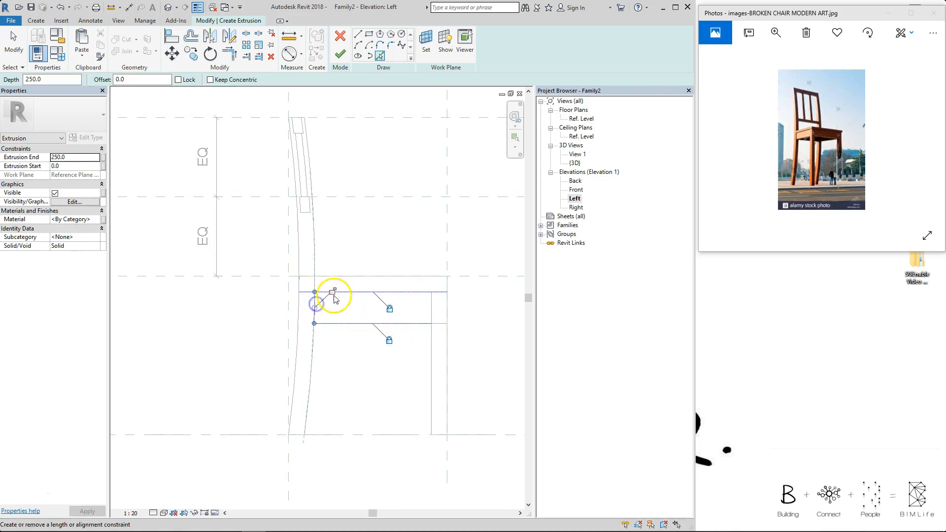
{"action": "left_click", "coordinate": [298, 301]}
{"action": "left_click", "coordinate": [317, 277]}
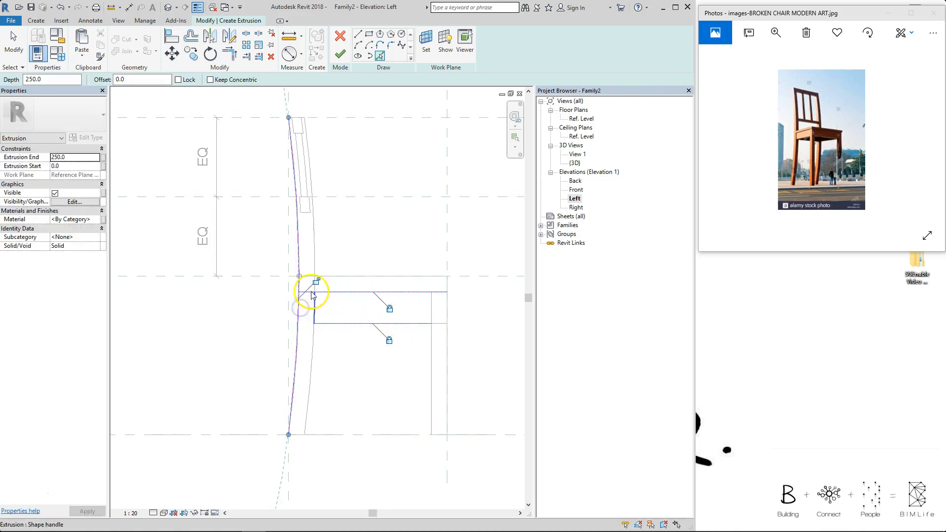
- Trim the picked lines into a closed profile inside the back leg's outline below the seat, and finish the extrusion
{"action": "key", "text": "t"}
{"action": "key", "text": "r"}
{"action": "left_click", "coordinate": [297, 308]}
{"action": "left_click", "coordinate": [308, 292]}
{"action": "left_click", "coordinate": [298, 318]}
{"action": "left_click", "coordinate": [321, 324]}
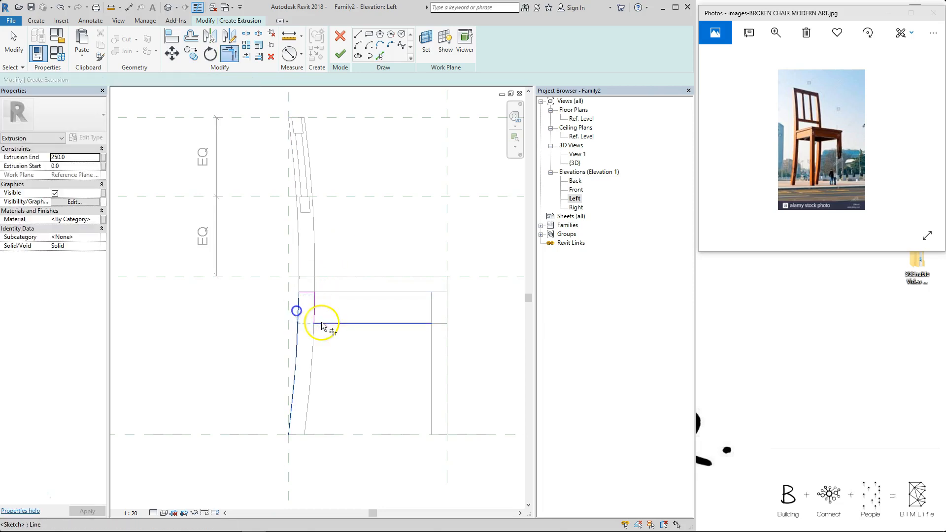
{"action": "left_click", "coordinate": [340, 54]}
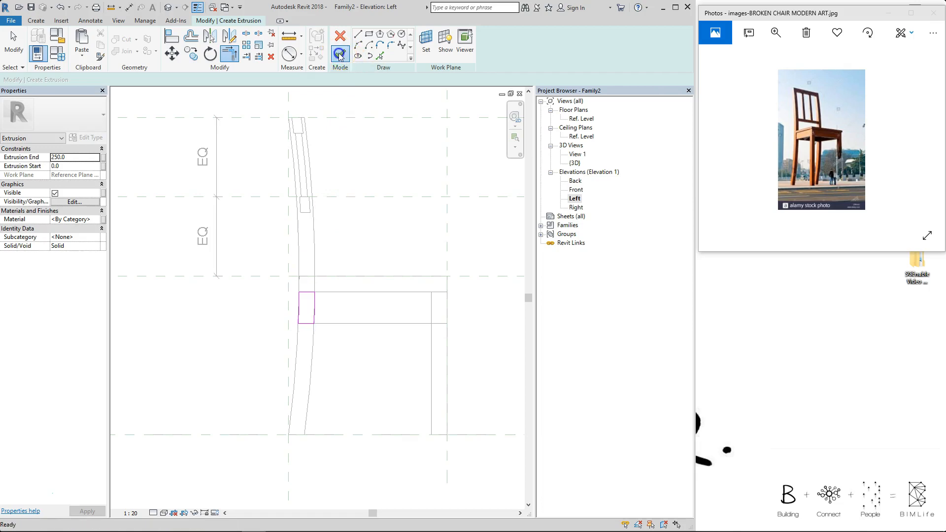
- In the Ref. Level plan, stretch the new rear rail between the back legs, from -400 to 400, locking it to their inner faces
{"action": "double_click", "coordinate": [582, 119]}
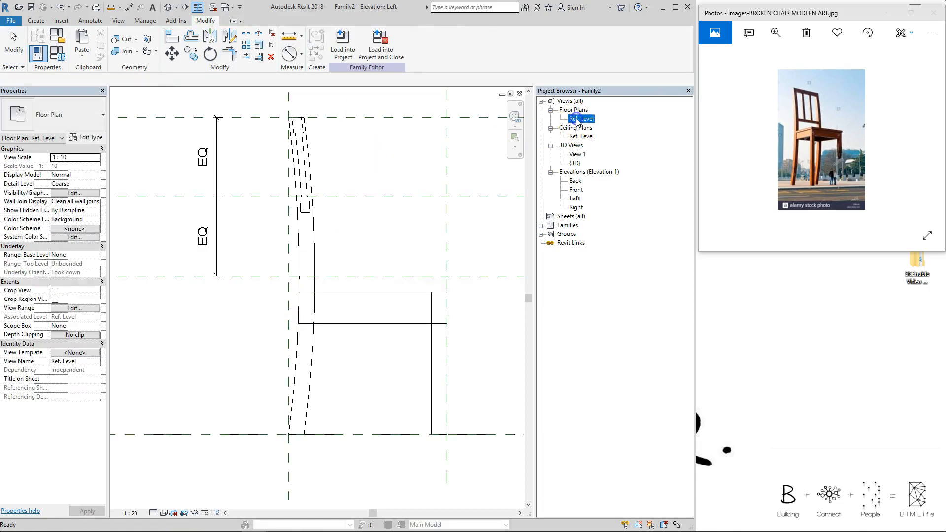
{"action": "scroll", "coordinate": [319, 311], "scroll_direction": "up", "scroll_amount": 1}
{"action": "left_click", "coordinate": [374, 291]}
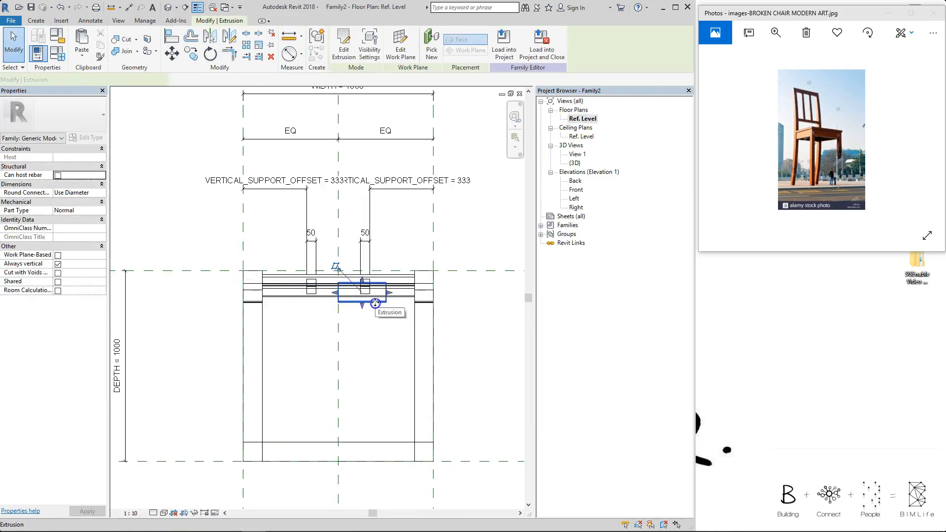
{"action": "left_click_drag", "start_coordinate": [395, 298], "coordinate": [413, 284]}
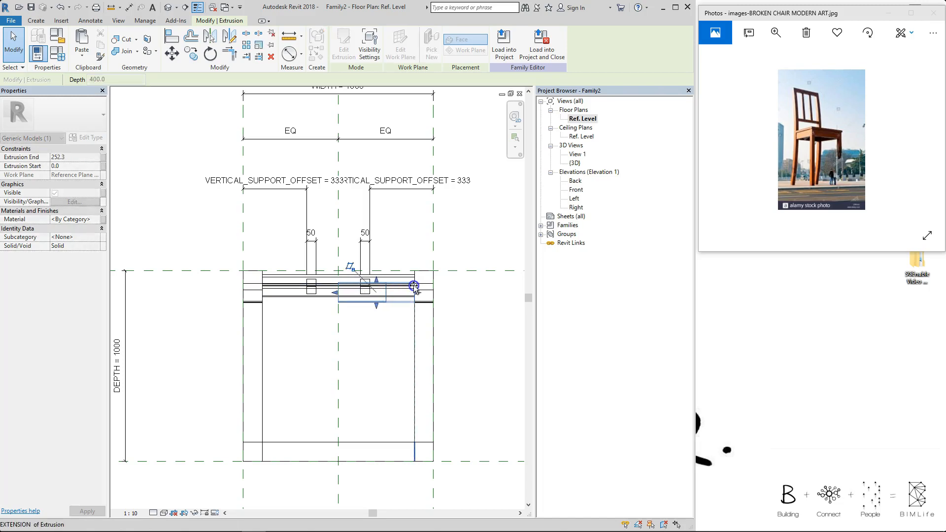
{"action": "left_click_drag", "start_coordinate": [337, 292], "coordinate": [264, 302]}
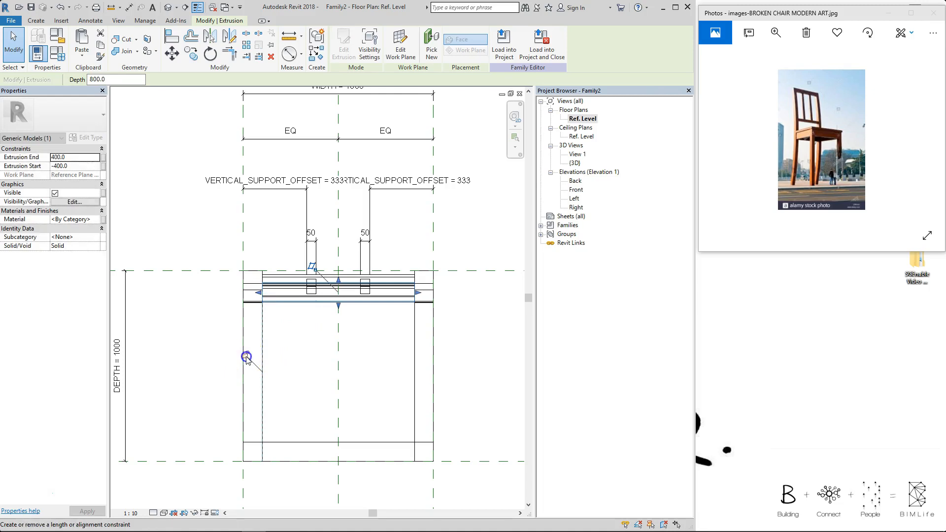
{"action": "left_click", "coordinate": [282, 227]}
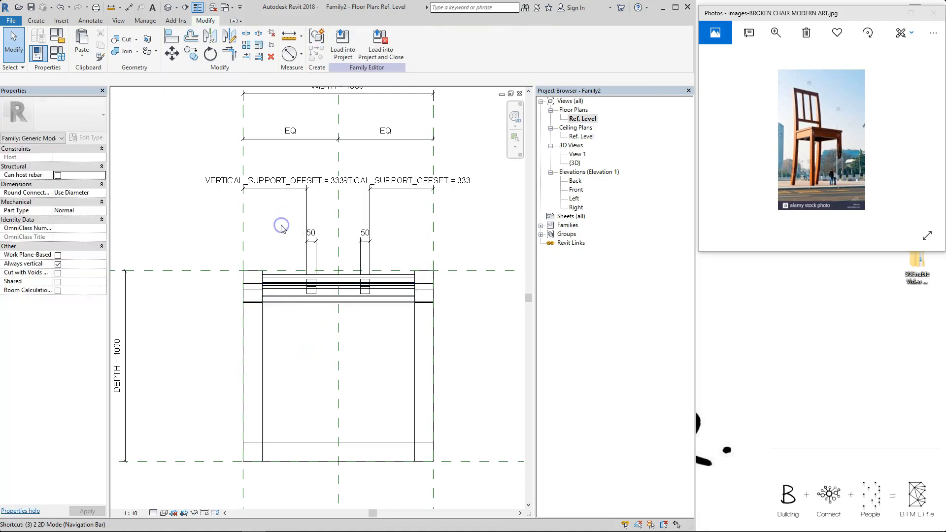
- Flex the chair in the 3D view by setting DEPTH to 1500, HEIGHT to 2500 and WIDTH to 1500
{"action": "key", "text": "d"}
{"action": "middle_click_drag", "start_coordinate": [384, 296], "coordinate": [214, 323], "text": "shift"}
{"action": "scroll", "coordinate": [336, 266], "scroll_direction": "down", "scroll_amount": 1}
{"action": "middle_click_drag", "start_coordinate": [399, 222], "coordinate": [378, 265]}
{"action": "key", "text": "f"}
{"action": "key", "text": "t"}
{"action": "left_click", "coordinate": [261, 199]}
{"action": "type", "text": "2"}
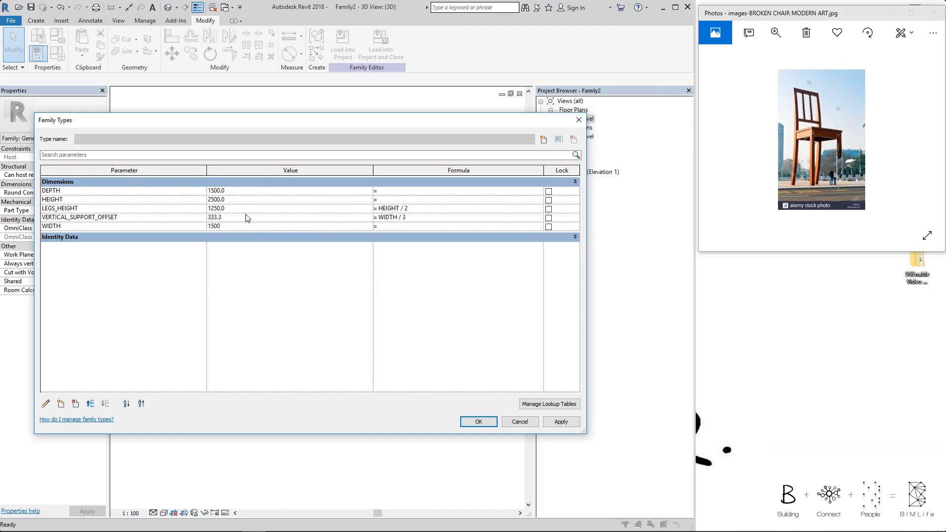
{"action": "key", "text": "Return"}
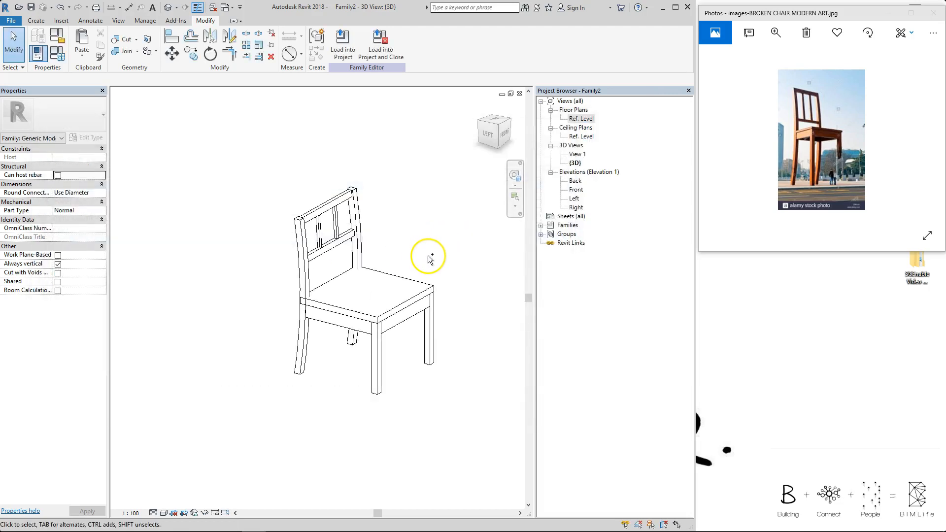
- Compare the chair at both sizes by undoing and redoing the parameter change, ending with it undone
{"action": "key", "text": "ctrl+z"}
{"action": "key", "text": "ctrl+y"}
{"action": "key", "text": "ctrl+z"}
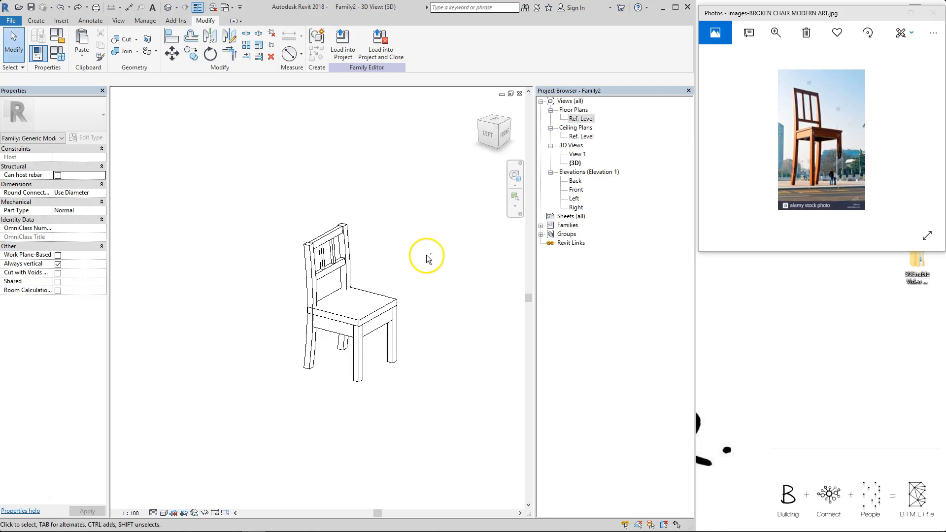
{"action": "middle_click_drag", "start_coordinate": [321, 270], "coordinate": [435, 258], "text": "shift"}
- In the Left elevation, open the lower backrest rail's sketch, check its bottom line and 100 dimension, and finish the edit
{"action": "double_click", "coordinate": [580, 202]}
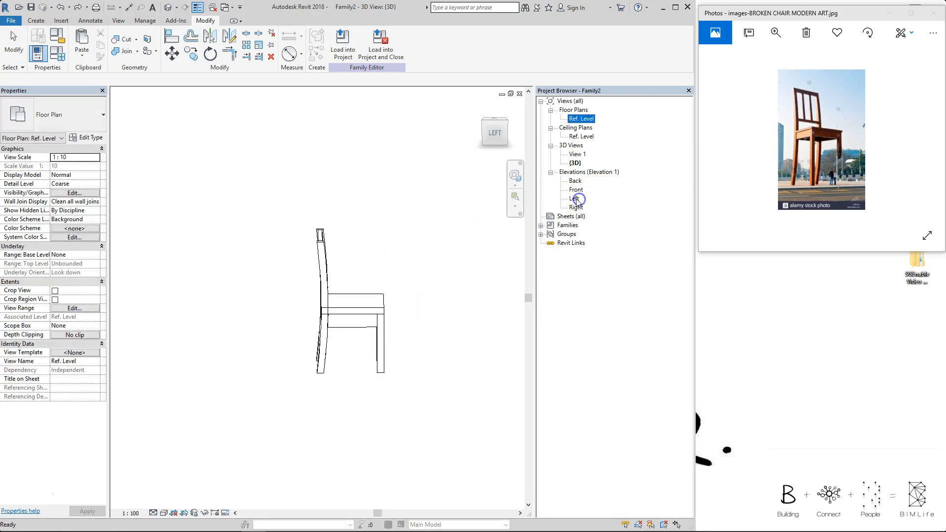
{"action": "double_click", "coordinate": [309, 204]}
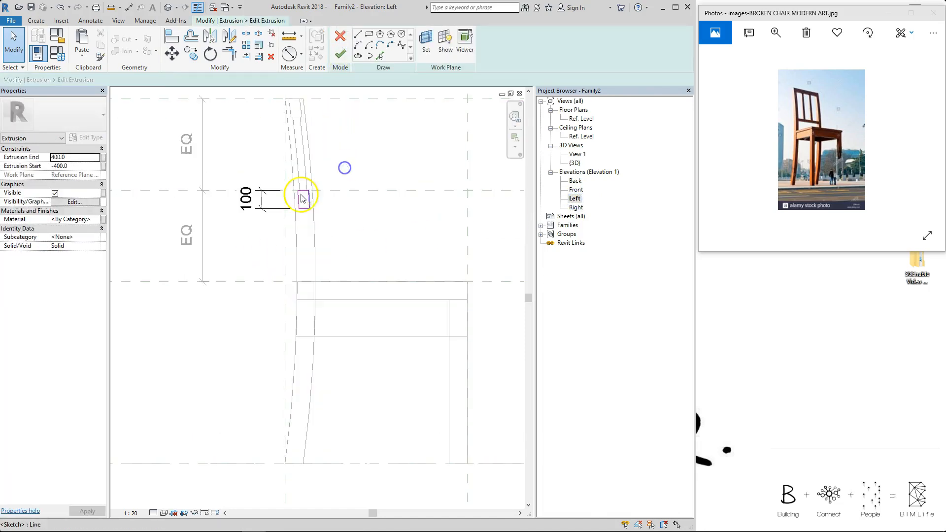
{"action": "scroll", "coordinate": [303, 195], "scroll_direction": "up", "scroll_amount": 2}
{"action": "key", "text": "a"}
{"action": "key", "text": "l"}
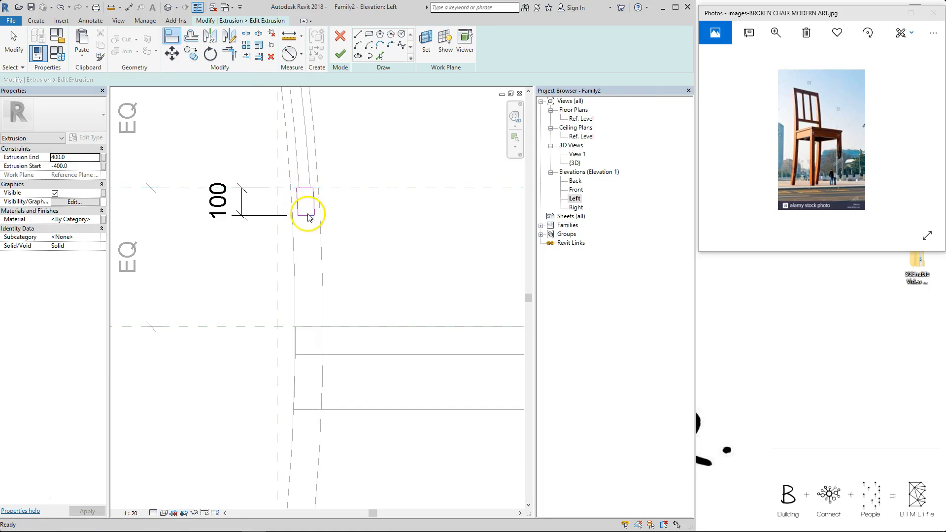
{"action": "key", "text": "Escape"}
{"action": "left_click", "coordinate": [306, 214]}
{"action": "left_click", "coordinate": [238, 188]}
{"action": "left_click", "coordinate": [376, 194]}
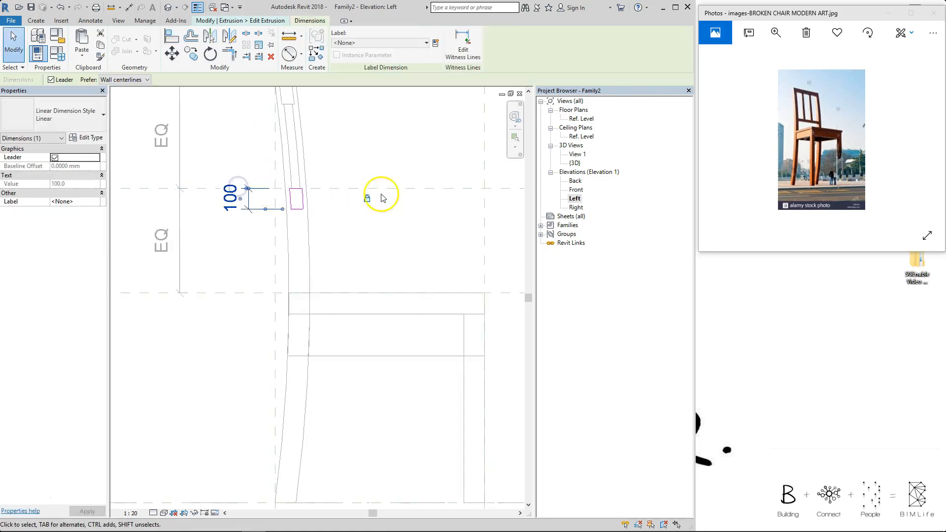
{"action": "scroll", "coordinate": [364, 175], "scroll_direction": "down", "scroll_amount": 2}
{"action": "left_click", "coordinate": [338, 55]}
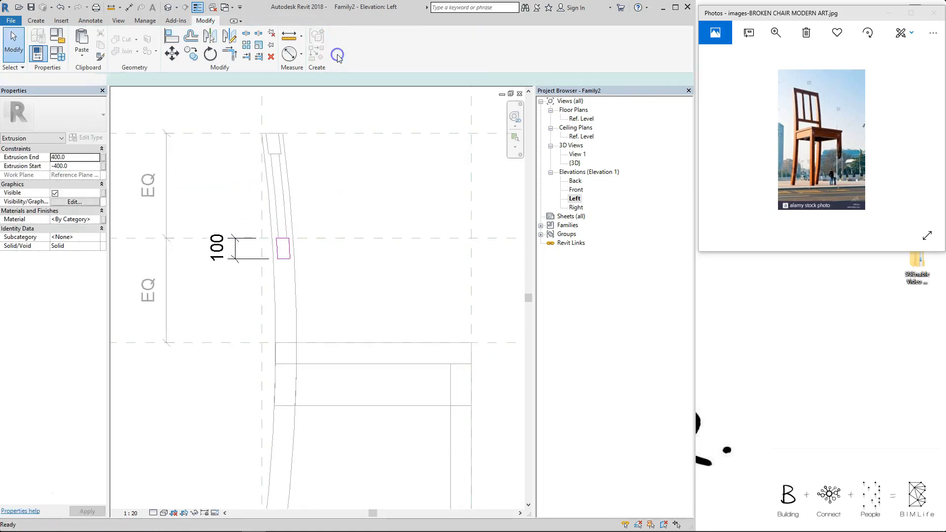
- Flex the family in the Left elevation by setting HEIGHT to 2500, and inspect the backrest rails against the curved leg
{"action": "left_click", "coordinate": [342, 183]}
{"action": "scroll", "coordinate": [342, 184], "scroll_direction": "down", "scroll_amount": 2}
{"action": "key", "text": "f"}
{"action": "key", "text": "t"}
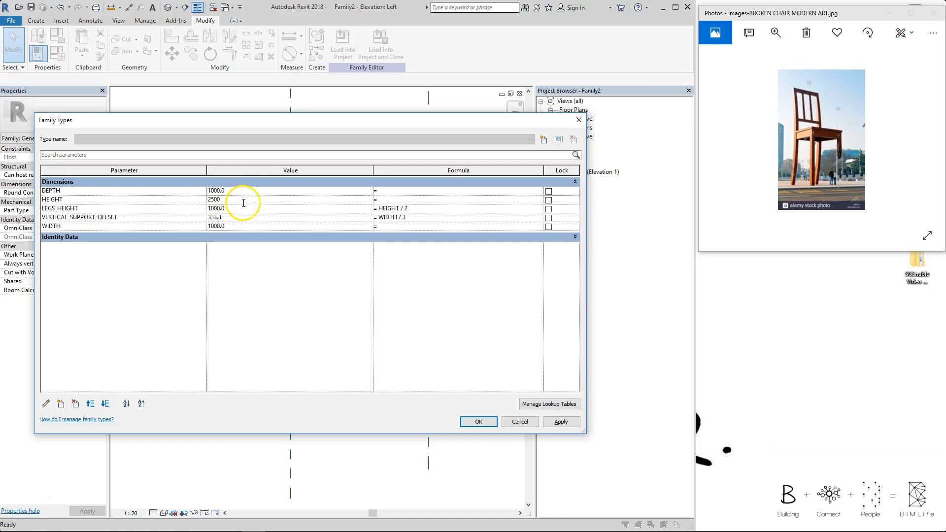
{"action": "key", "text": "Return"}
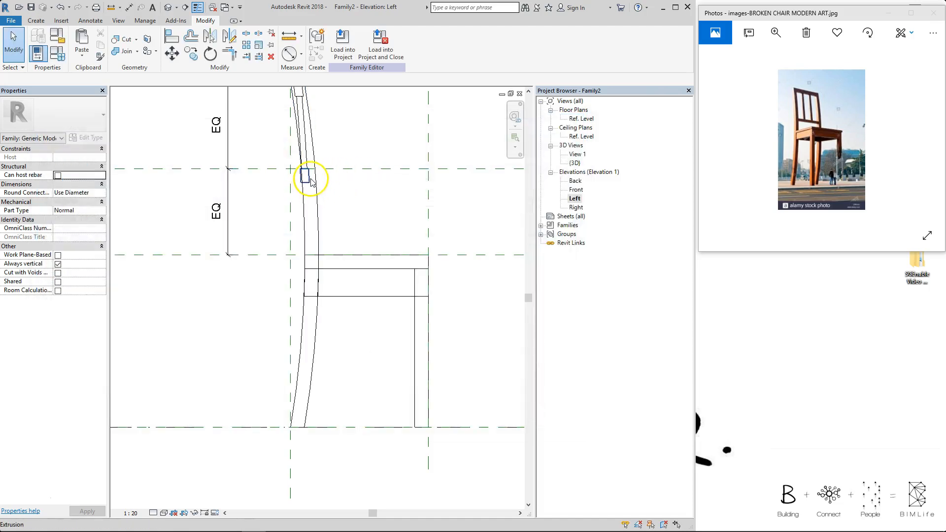
{"action": "middle_click_drag", "start_coordinate": [334, 170], "coordinate": [329, 194]}
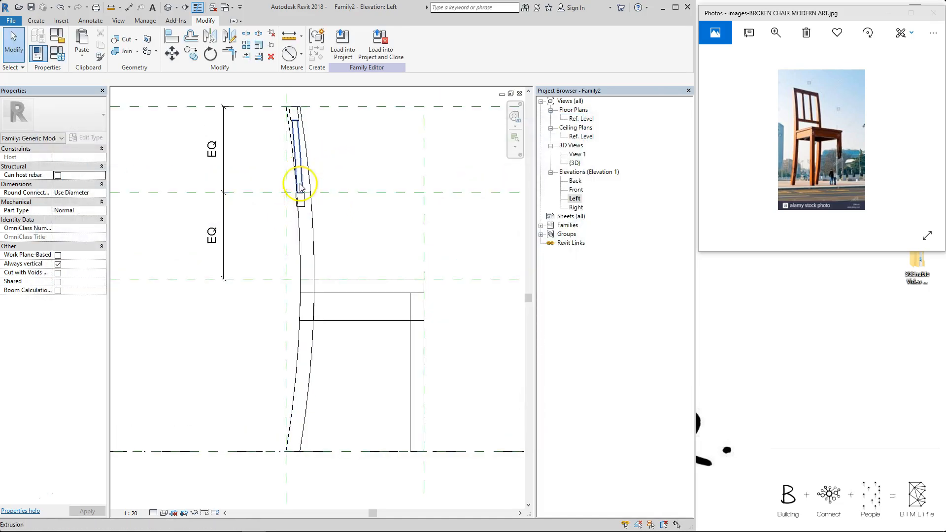
{"action": "scroll", "coordinate": [307, 202], "scroll_direction": "down", "scroll_amount": 1}
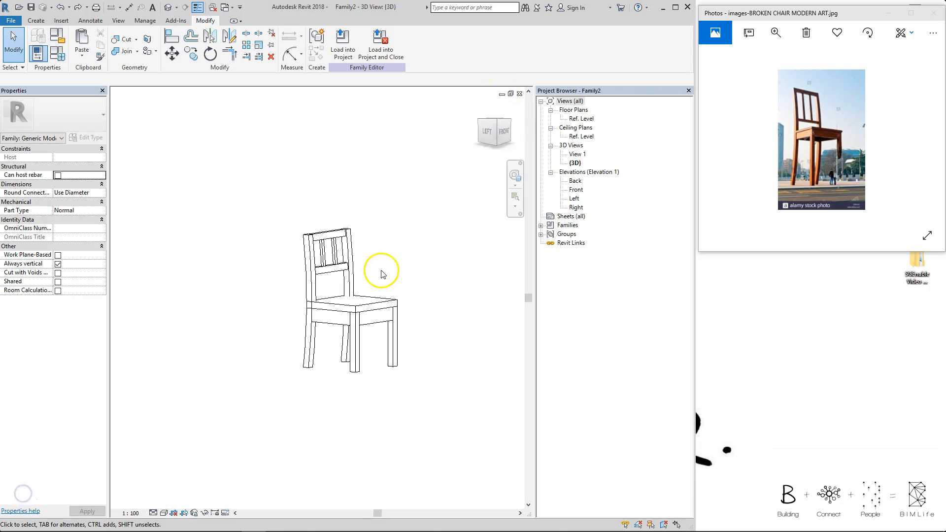
- Reopen the Left elevation, set HEIGHT to 2500 again, and examine how the lower backrest rail sits in the curved leg
{"action": "double_click", "coordinate": [579, 197]}
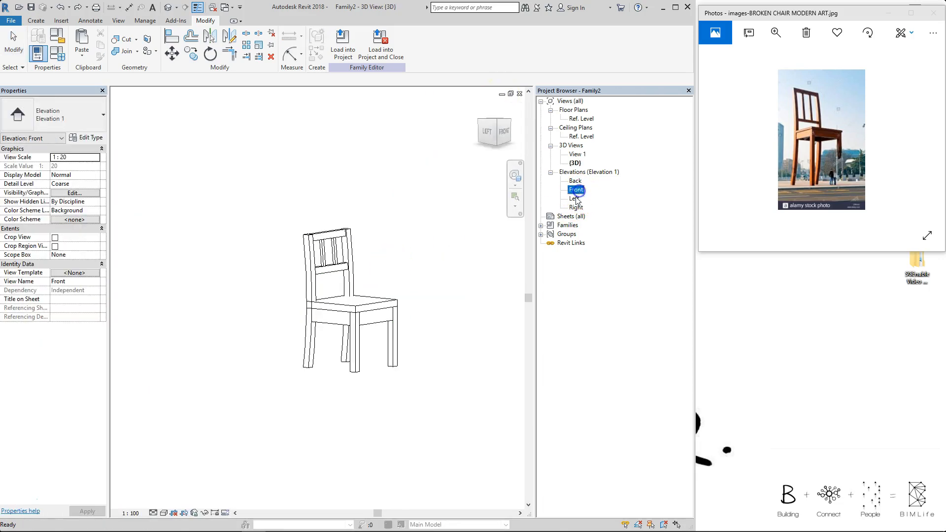
{"action": "scroll", "coordinate": [301, 219], "scroll_direction": "up", "scroll_amount": 3}
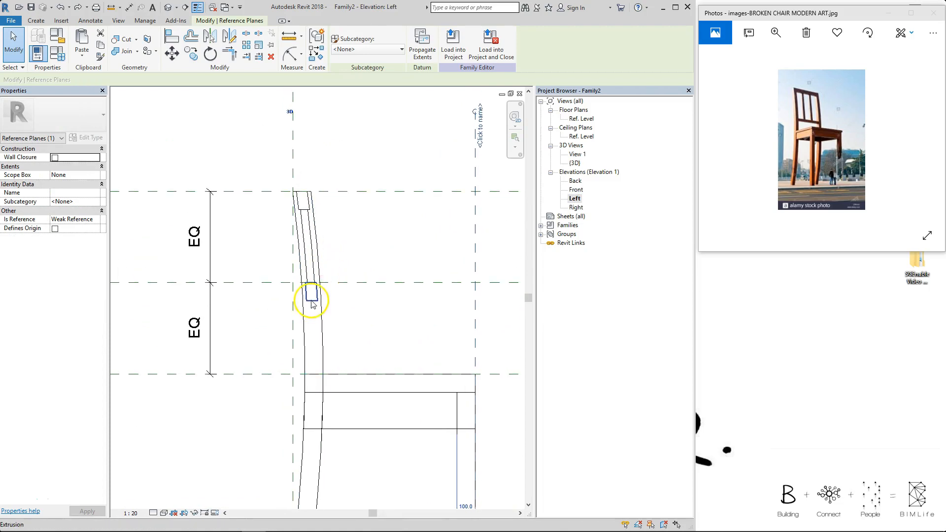
{"action": "scroll", "coordinate": [358, 241], "scroll_direction": "down", "scroll_amount": 1}
{"action": "key", "text": "f"}
{"action": "key", "text": "t"}
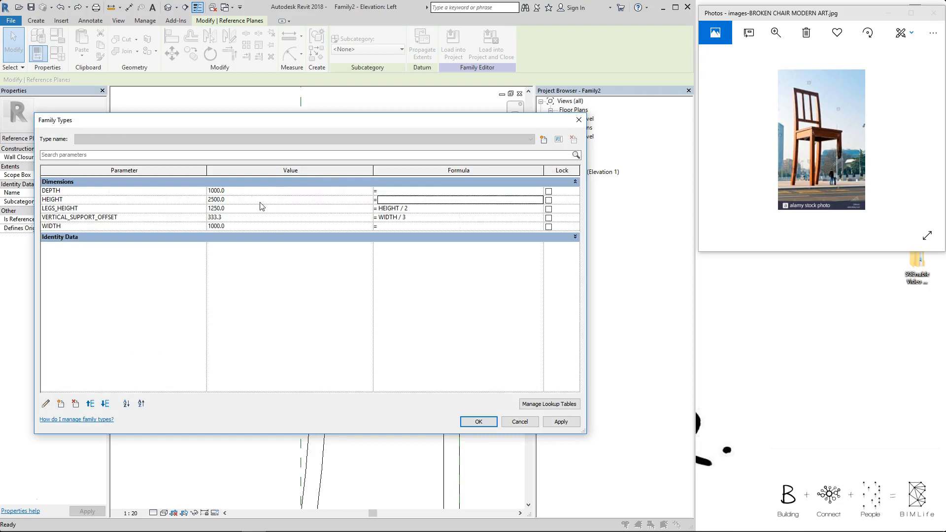
{"action": "key", "text": "Escape"}
{"action": "key", "text": "Escape"}
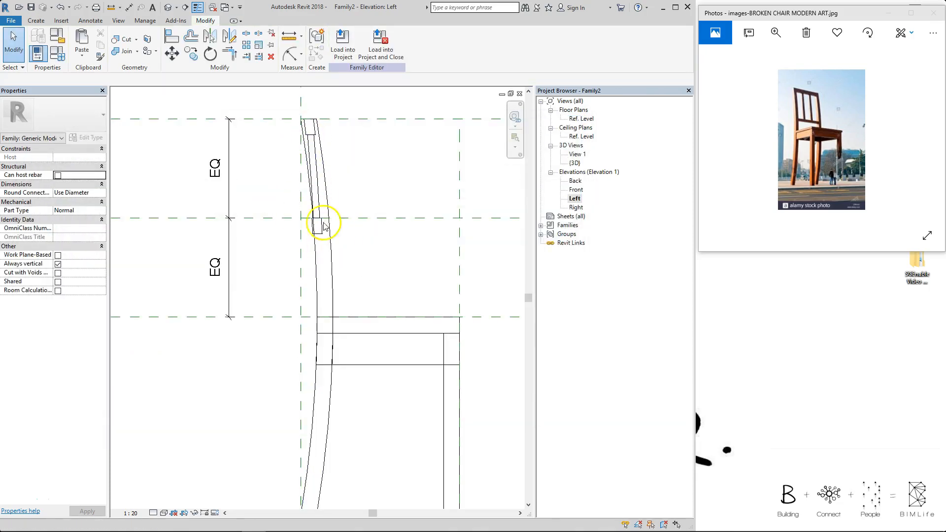
{"action": "middle_click_drag", "start_coordinate": [369, 131], "coordinate": [373, 187]}
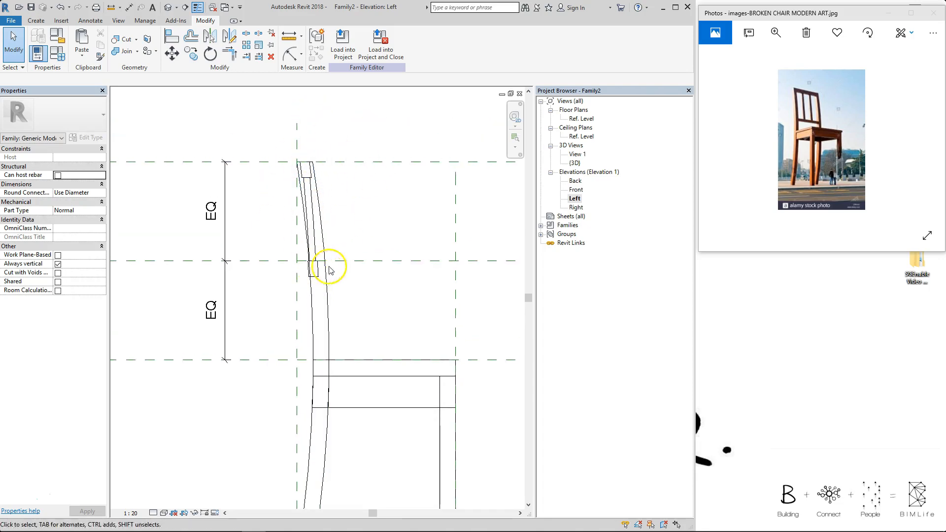
{"action": "left_click", "coordinate": [353, 204]}
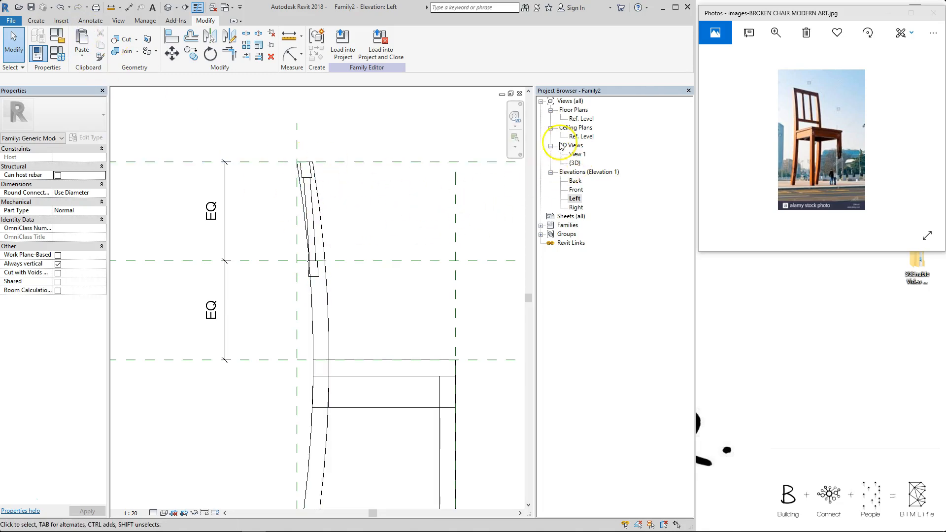
- In the 3D view, delete the backrest's top rail, lower rail and both vertical supports
{"action": "left_click", "coordinate": [167, 8]}
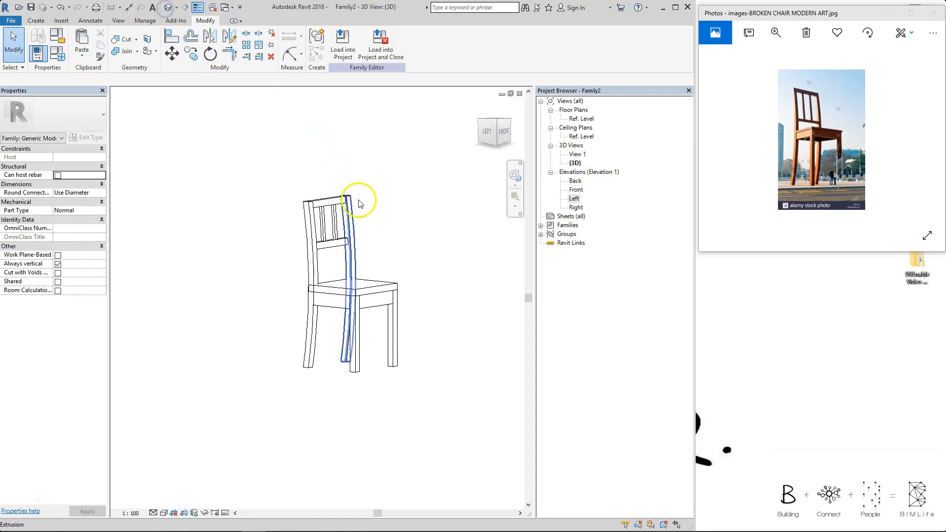
{"action": "left_click", "coordinate": [330, 203]}
{"action": "key", "text": "Delete"}
{"action": "left_click", "coordinate": [323, 233]}
{"action": "key", "text": "Delete"}
{"action": "left_click", "coordinate": [299, 252]}
{"action": "key", "text": "Delete"}
{"action": "left_click", "coordinate": [329, 261]}
{"action": "key", "text": "Delete"}
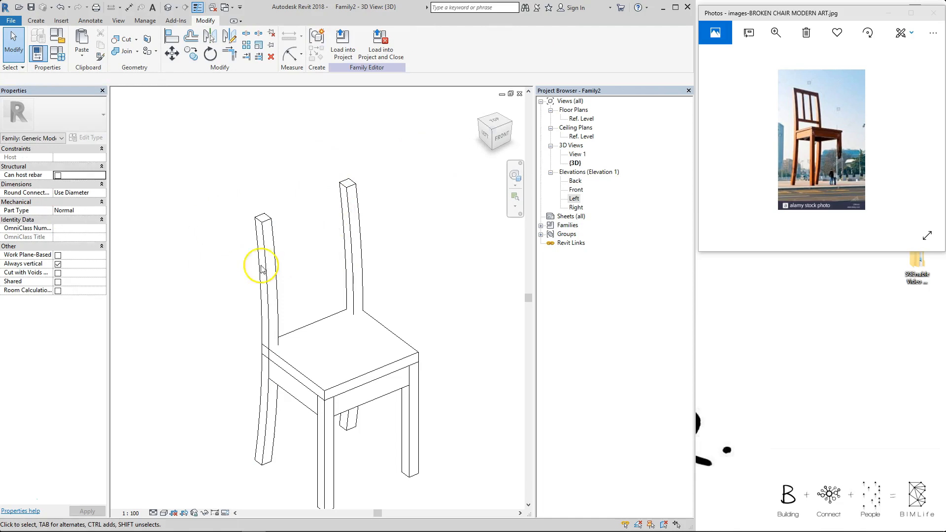
- In the Left elevation, start a new extrusion and pick both curved edges of the rear leg with a 20 inward offset
{"action": "double_click", "coordinate": [573, 199]}
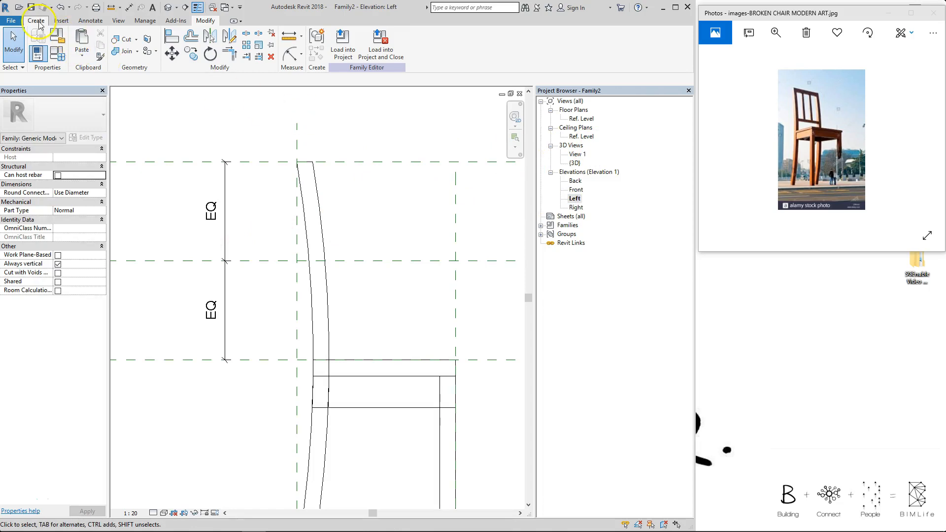
{"action": "left_click", "coordinate": [36, 20]}
{"action": "left_click", "coordinate": [84, 44]}
{"action": "left_click", "coordinate": [84, 44]}
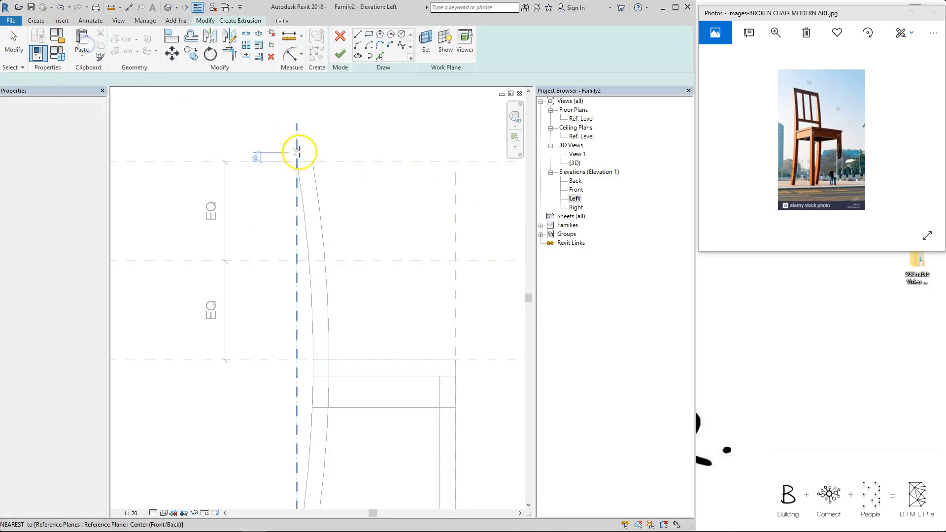
{"action": "middle_click_drag", "start_coordinate": [302, 152], "coordinate": [326, 158]}
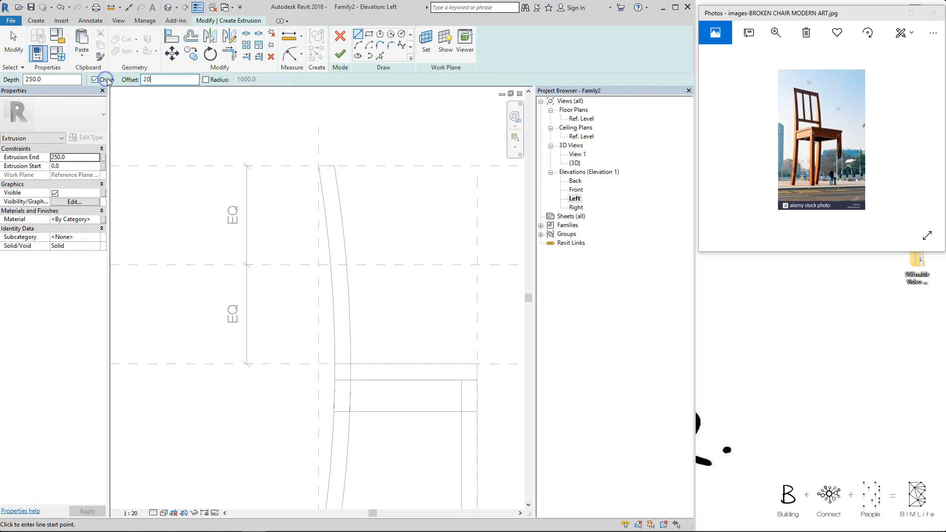
{"action": "left_click", "coordinate": [381, 56]}
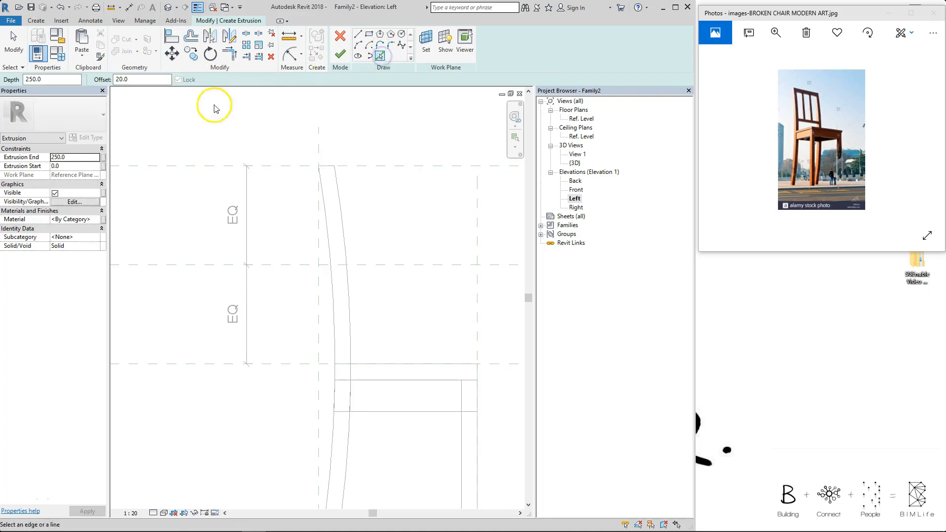
{"action": "left_click", "coordinate": [324, 194]}
{"action": "left_click", "coordinate": [335, 187]}
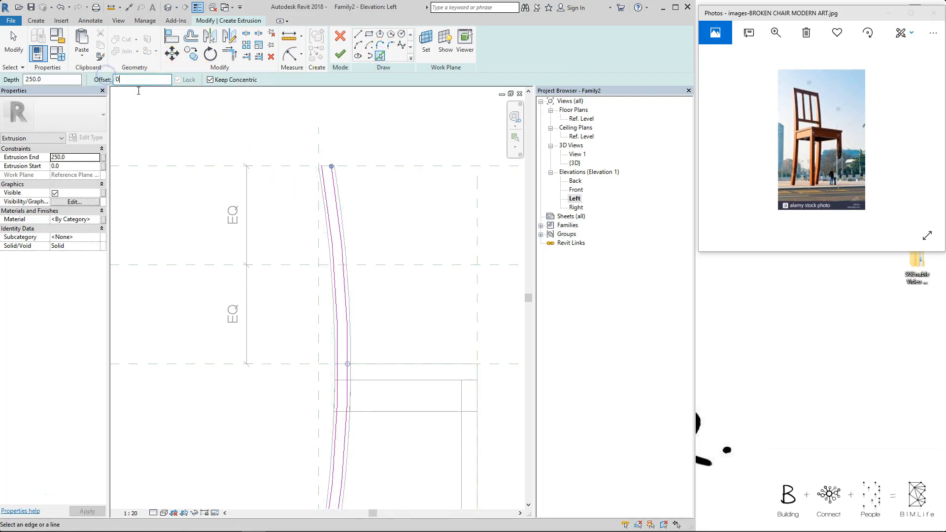
- Add a locked sketch line on the top reference plane with 0 offset and copy it 100 downward
{"action": "scroll", "coordinate": [365, 175], "scroll_direction": "up", "scroll_amount": 1}
{"action": "left_click", "coordinate": [359, 163]}
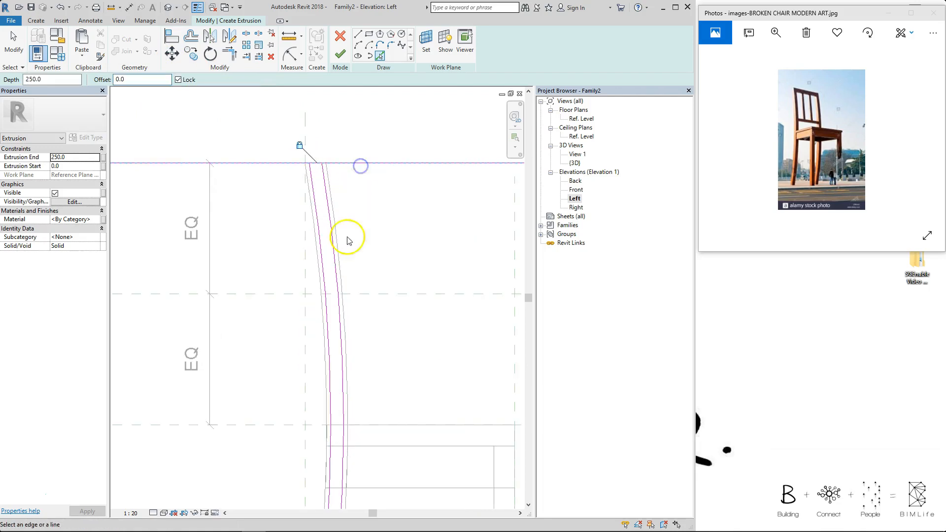
{"action": "key", "text": "Escape"}
{"action": "left_click", "coordinate": [357, 163]}
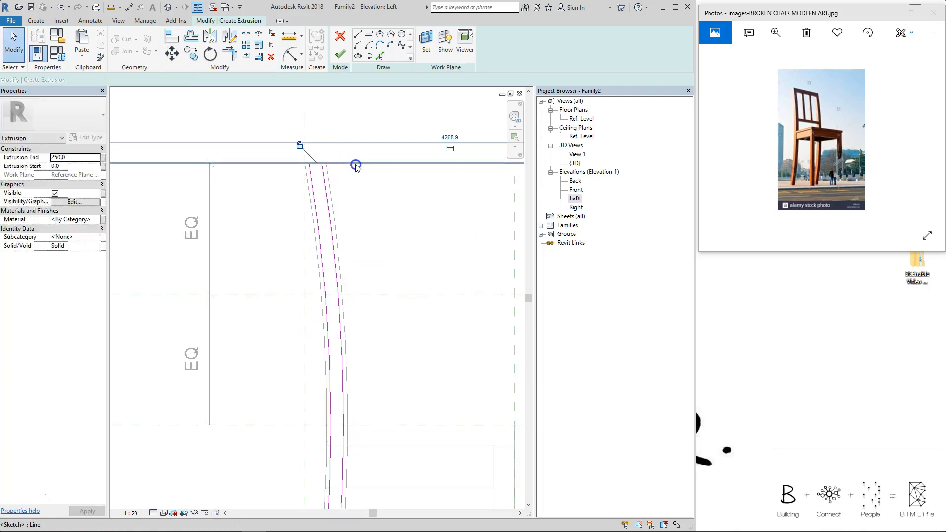
{"action": "key", "text": "c"}
{"action": "key", "text": "o"}
{"action": "left_click", "coordinate": [356, 163]}
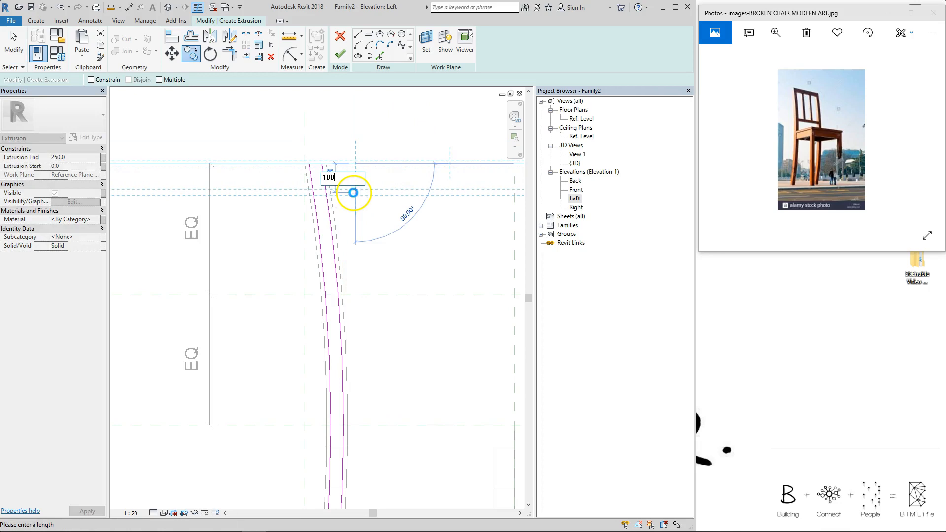
{"action": "type", "text": "100"}
{"action": "key", "text": "Return"}
- Trim the two arcs and two horizontal lines into a closed top rail profile inside the curved leg
{"action": "scroll", "coordinate": [313, 162], "scroll_direction": "up", "scroll_amount": 1}
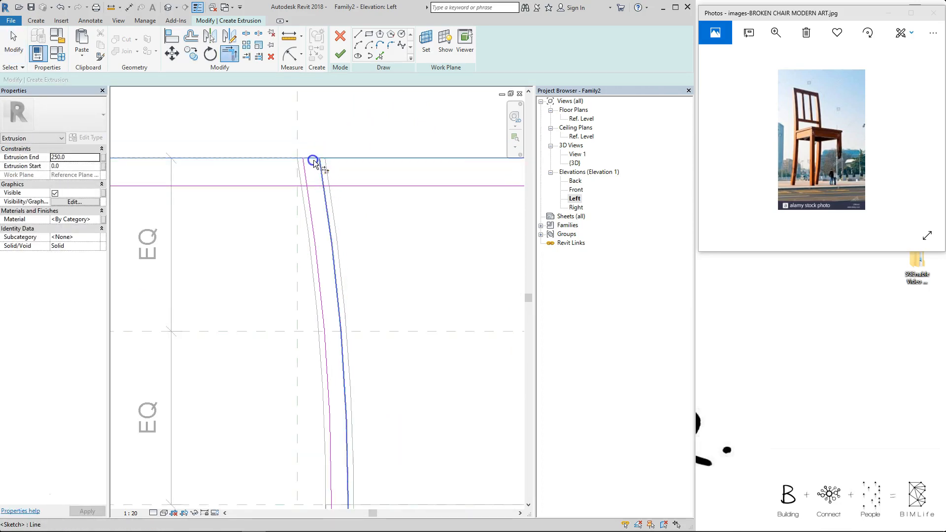
{"action": "left_click", "coordinate": [322, 175]}
{"action": "left_click", "coordinate": [319, 185]}
{"action": "left_click", "coordinate": [318, 185]}
{"action": "left_click", "coordinate": [306, 180]}
{"action": "left_click", "coordinate": [306, 176]}
{"action": "left_click", "coordinate": [309, 158]}
{"action": "left_click", "coordinate": [345, 125]}
- Dimension the top rail profile's height from the top reference plane to its bottom line and lock the dimension
{"action": "key", "text": "d"}
{"action": "key", "text": "i"}
{"action": "left_click", "coordinate": [356, 158]}
{"action": "left_click", "coordinate": [315, 187]}
{"action": "left_click", "coordinate": [234, 186]}
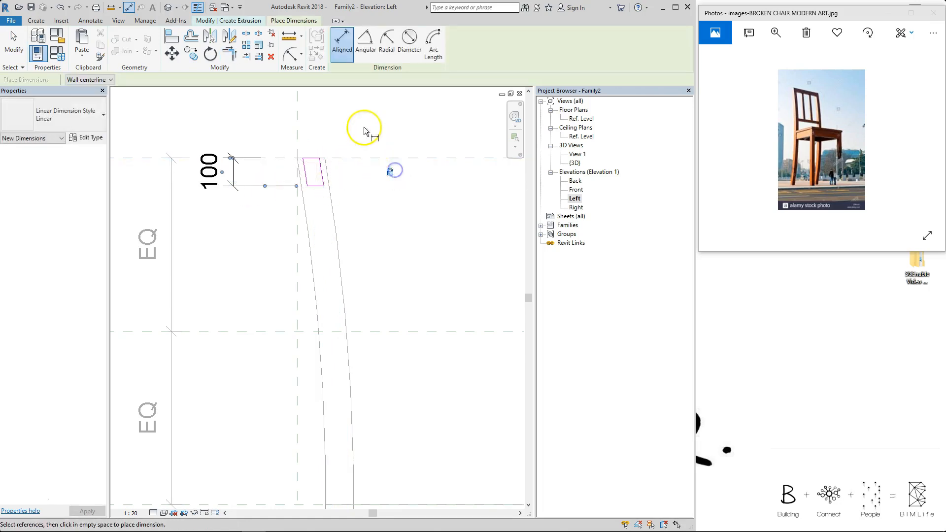
{"action": "scroll", "coordinate": [359, 136], "scroll_direction": "down", "scroll_amount": 2}
{"action": "key", "text": "Escape"}
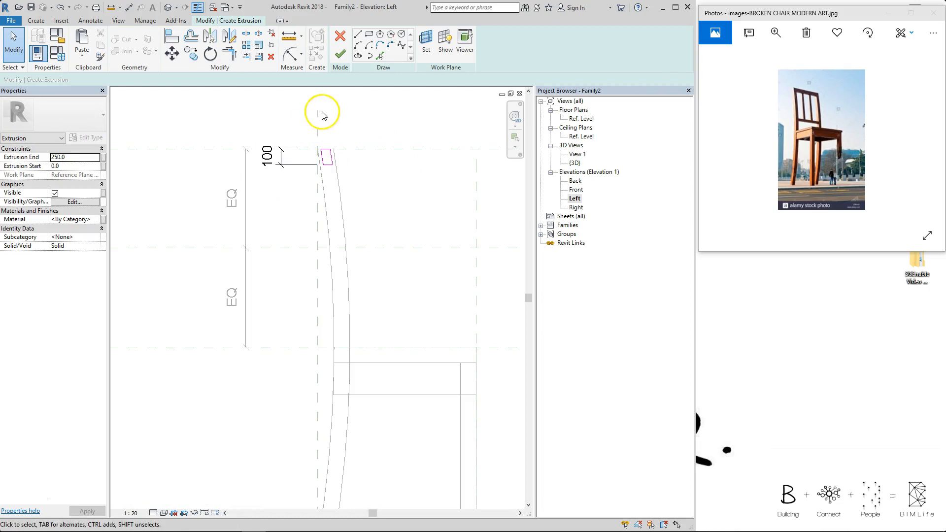
- Add radial dimensions to both curved sides of the top rail profile
{"action": "left_click", "coordinate": [302, 56]}
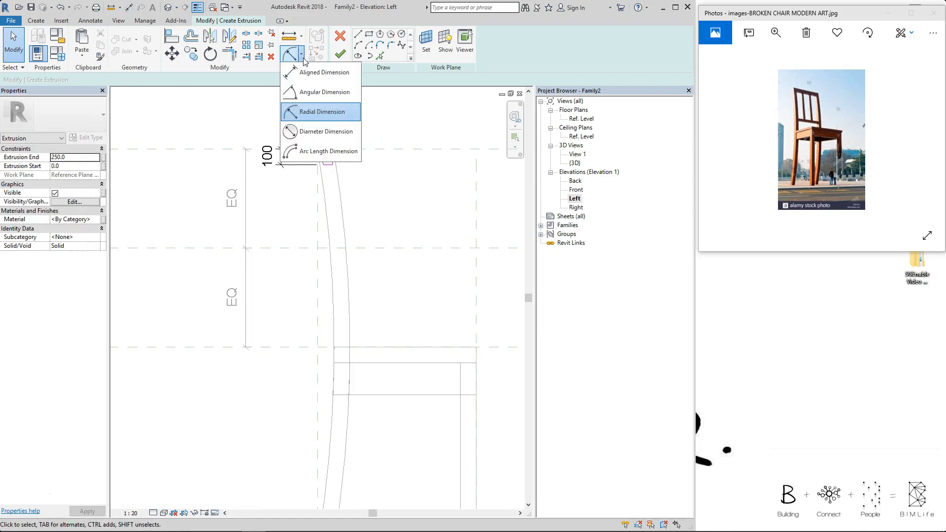
{"action": "left_click", "coordinate": [328, 114]}
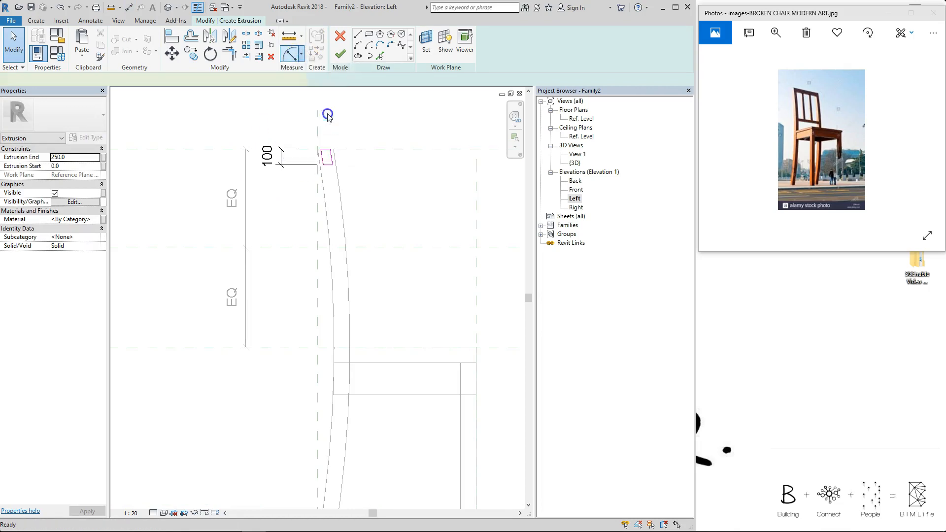
{"action": "scroll", "coordinate": [323, 161], "scroll_direction": "up", "scroll_amount": 2}
{"action": "left_click", "coordinate": [333, 158]}
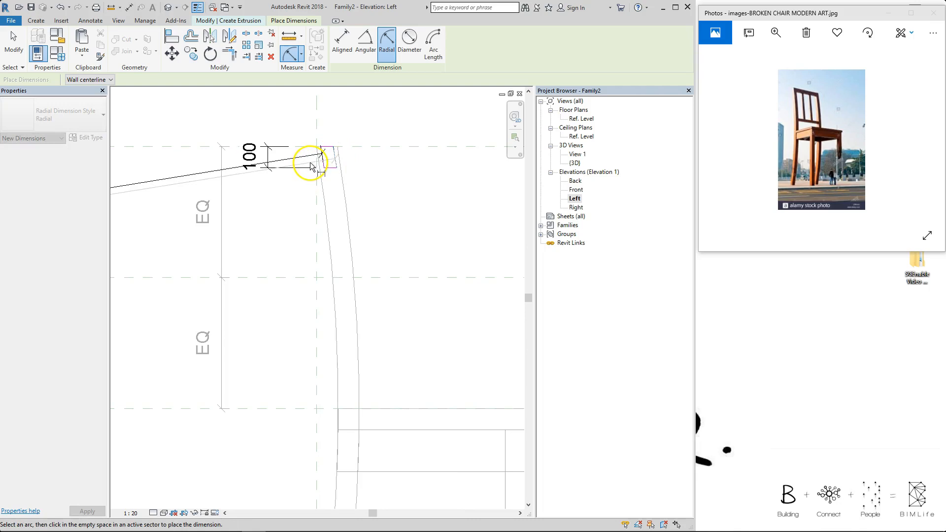
{"action": "left_click", "coordinate": [310, 164]}
{"action": "scroll", "coordinate": [312, 167], "scroll_direction": "down", "scroll_amount": 2}
{"action": "key", "text": "Escape"}
{"action": "key", "text": "Escape"}
- Examine the two radial dimensions and how the top rail profile's arcs sit within the curved leg
{"action": "scroll", "coordinate": [258, 233], "scroll_direction": "down", "scroll_amount": 2}
{"action": "middle_click_drag", "start_coordinate": [258, 233], "coordinate": [418, 224]}
{"action": "mouse_move", "coordinate": [207, 226]}
{"action": "middle_mouse_down"}
{"action": "mouse_move", "coordinate": [370, 225]}
{"action": "mouse_move", "coordinate": [211, 226]}
{"action": "middle_mouse_up"}
{"action": "scroll", "coordinate": [475, 192], "scroll_direction": "up", "scroll_amount": 2}
{"action": "scroll", "coordinate": [473, 188], "scroll_direction": "up", "scroll_amount": 2}
{"action": "mouse_move", "coordinate": [470, 191]}
{"action": "middle_mouse_down"}
{"action": "mouse_move", "coordinate": [444, 198]}
{"action": "mouse_move", "coordinate": [425, 181]}
{"action": "middle_mouse_up"}
{"action": "scroll", "coordinate": [408, 179], "scroll_direction": "up", "scroll_amount": 2}
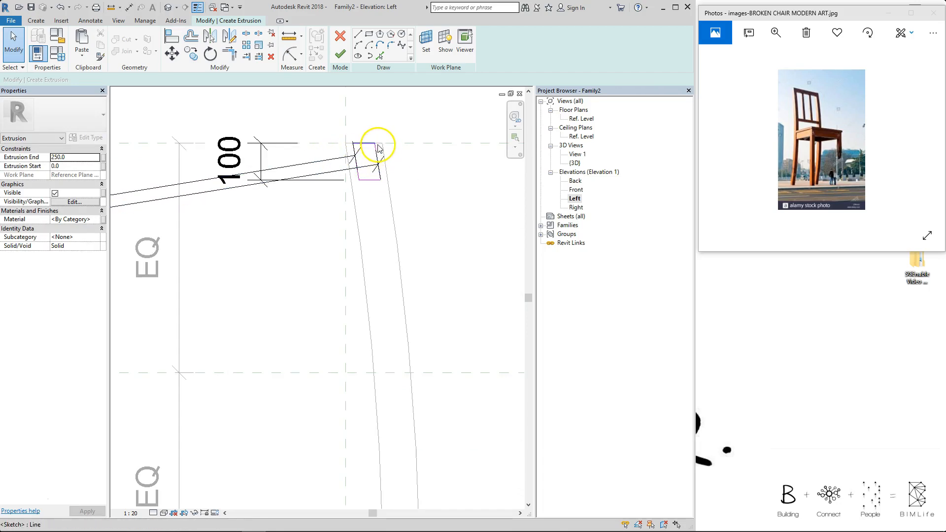
{"action": "scroll", "coordinate": [374, 199], "scroll_direction": "down", "scroll_amount": 2}
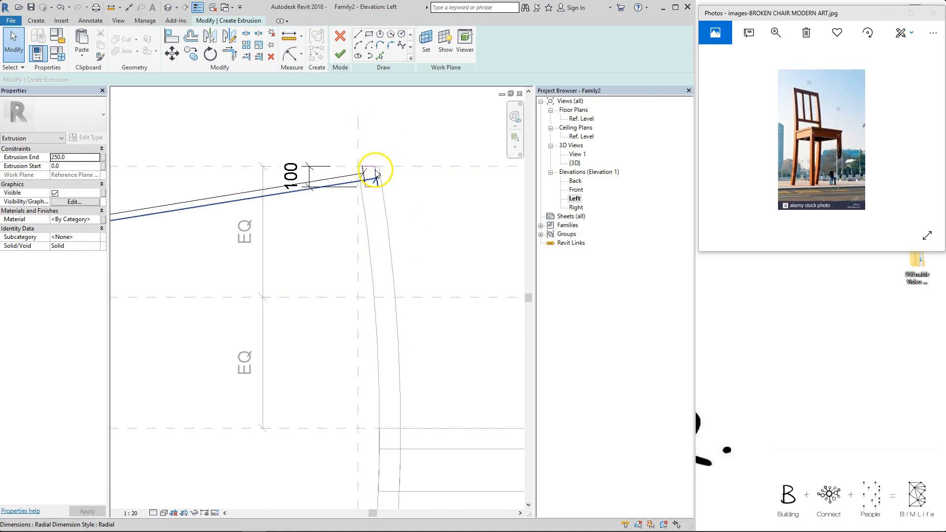
{"action": "scroll", "coordinate": [375, 175], "scroll_direction": "up", "scroll_amount": 1}
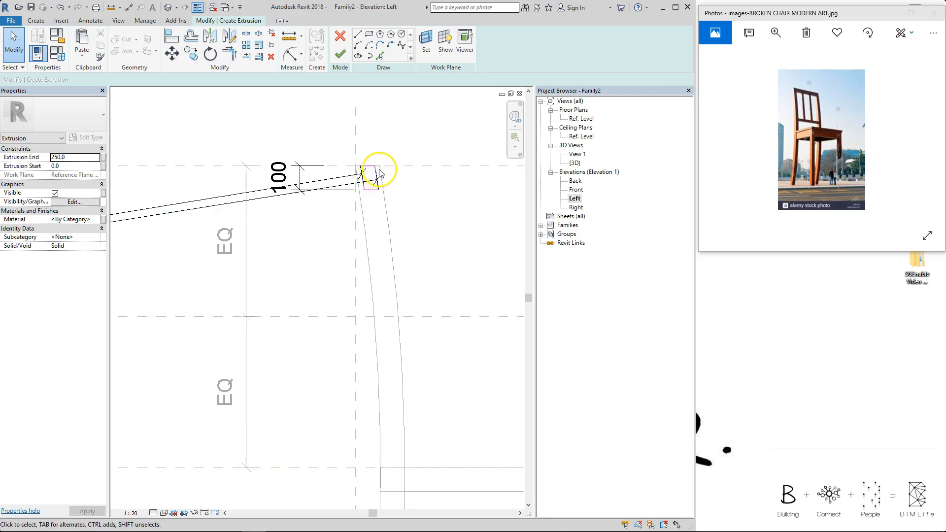
{"action": "scroll", "coordinate": [378, 171], "scroll_direction": "up", "scroll_amount": 2}
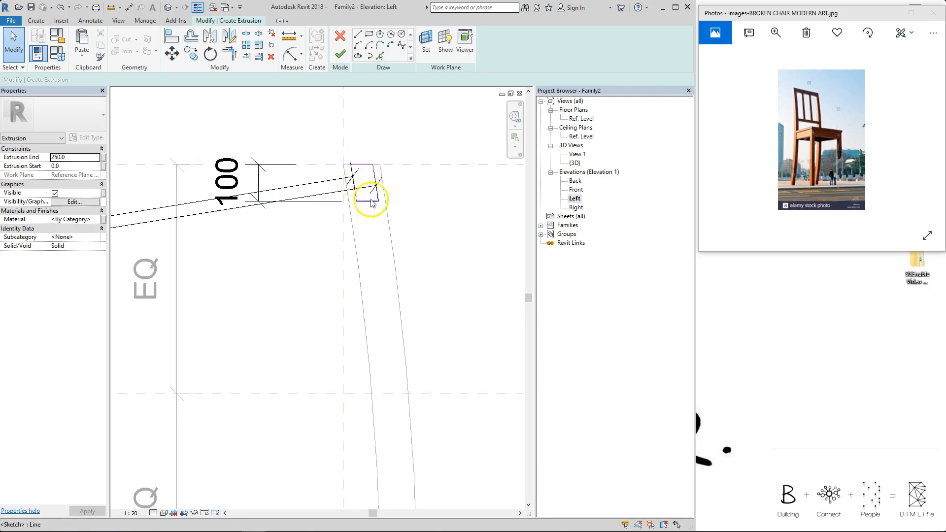
{"action": "scroll", "coordinate": [380, 182], "scroll_direction": "down", "scroll_amount": 3}
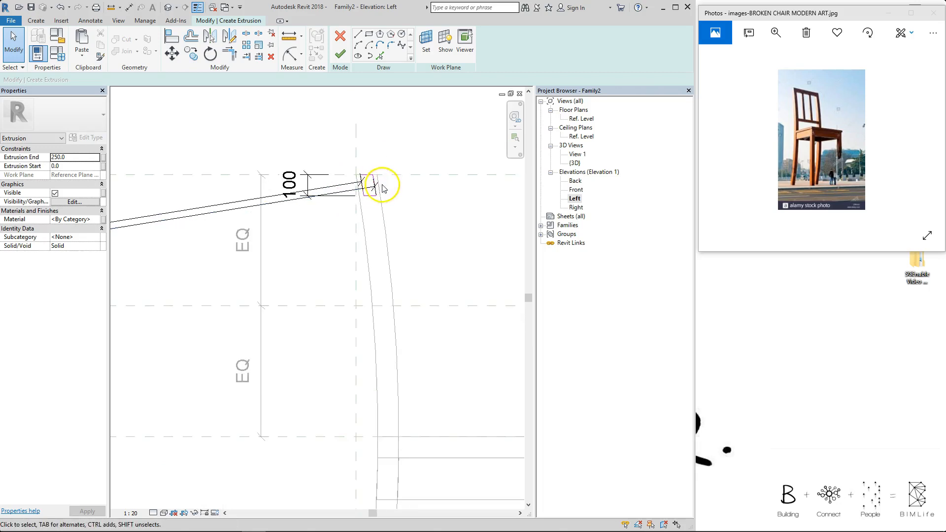
{"action": "middle_click_drag", "start_coordinate": [393, 179], "coordinate": [364, 154]}
{"action": "scroll", "coordinate": [267, 223], "scroll_direction": "down", "scroll_amount": 2}
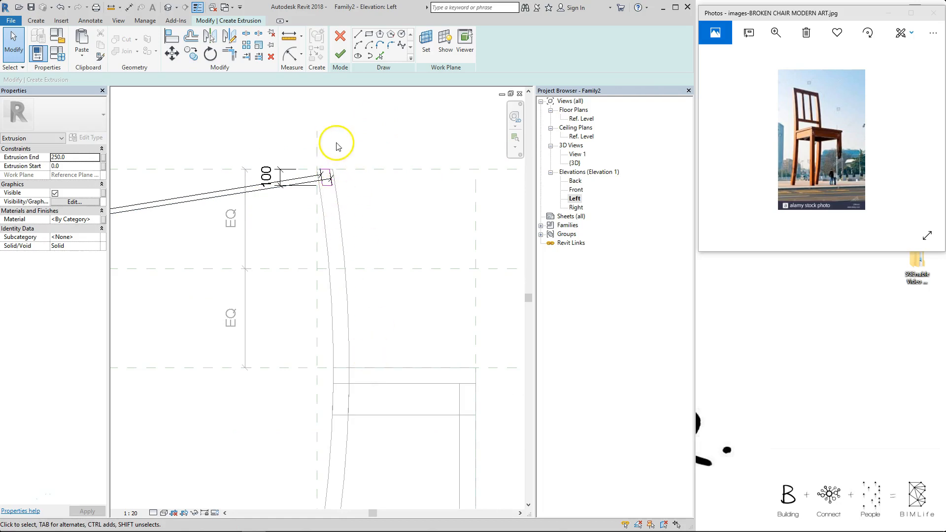
- Finish the top rail's extrusion sketch at the head of the curved leg
{"action": "middle_click_drag", "start_coordinate": [329, 143], "coordinate": [351, 129]}
{"action": "scroll", "coordinate": [354, 125], "scroll_direction": "up", "scroll_amount": 1}
{"action": "left_click", "coordinate": [346, 60]}
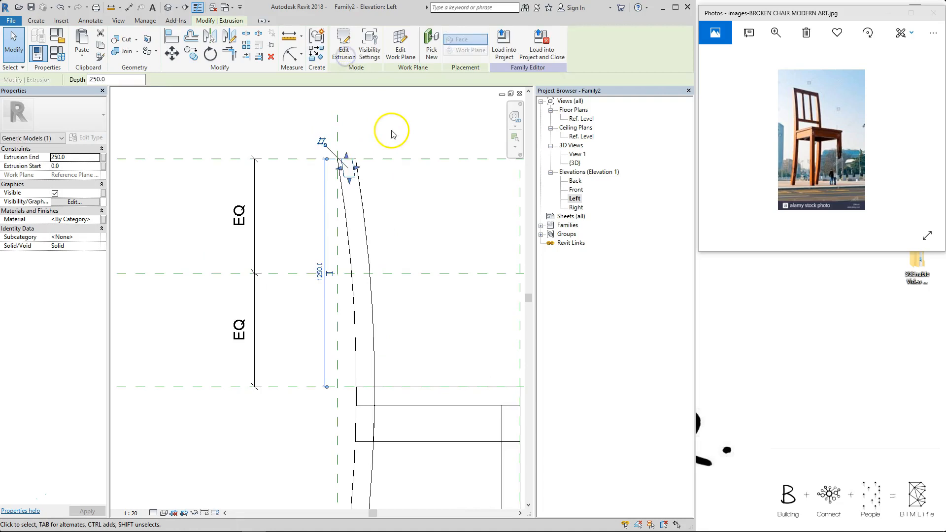
- Start another extrusion and pick, with Lock on, the top rail's two curved sides and the middle reference plane as sketch lines
{"action": "left_click", "coordinate": [35, 21]}
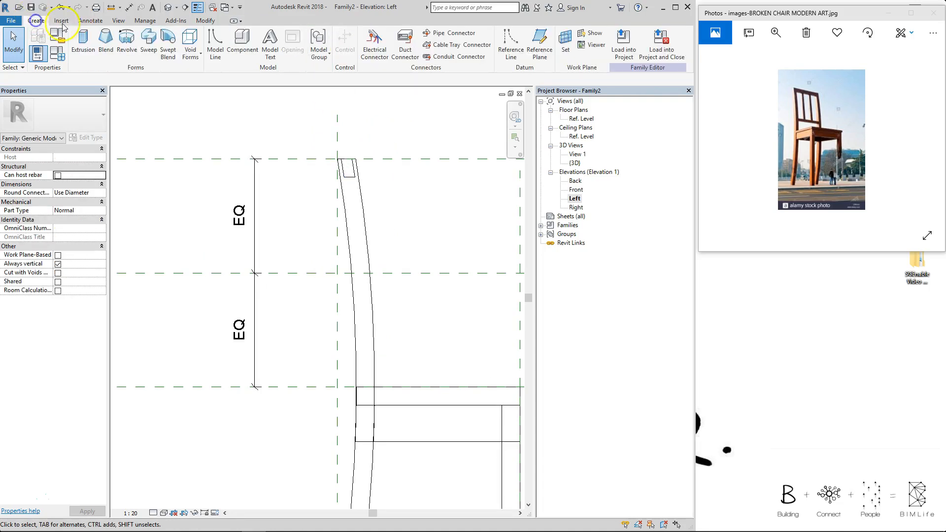
{"action": "left_click", "coordinate": [85, 46]}
{"action": "scroll", "coordinate": [422, 199], "scroll_direction": "up", "scroll_amount": 1}
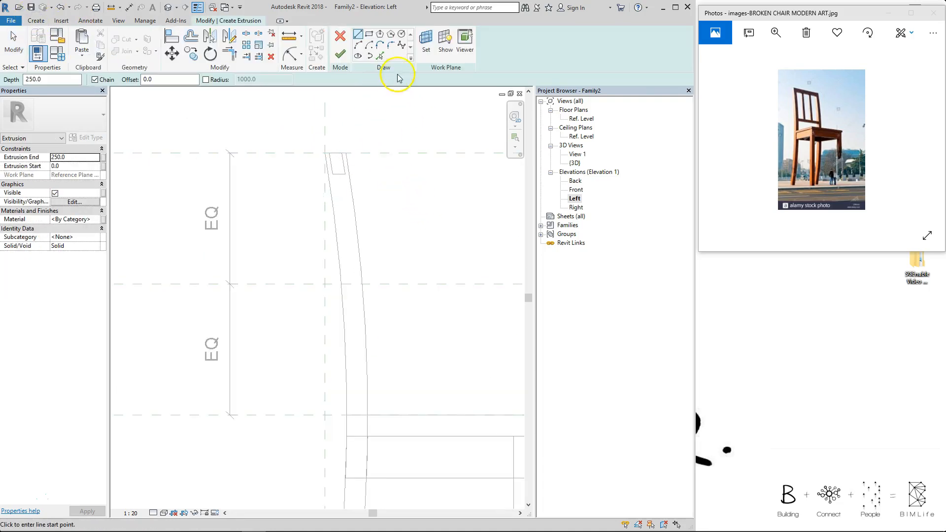
{"action": "middle_click_drag", "start_coordinate": [392, 178], "coordinate": [409, 176]}
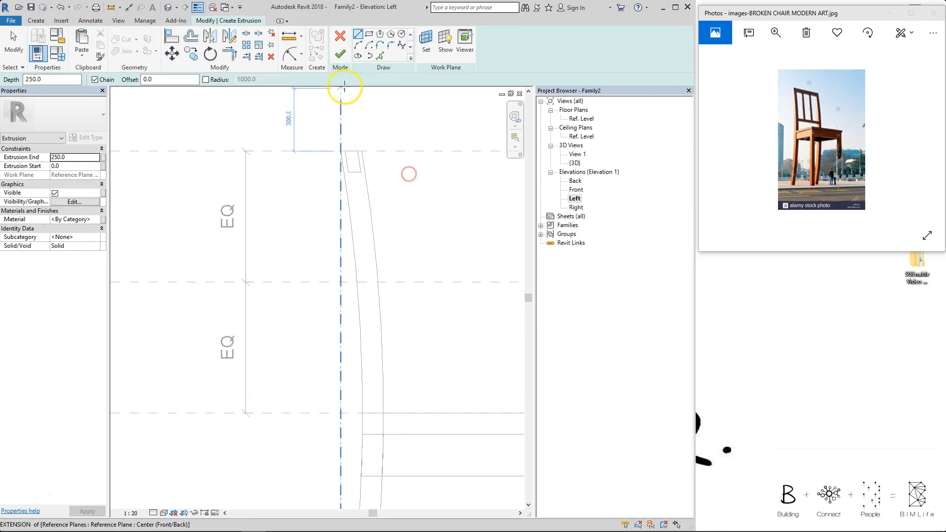
{"action": "left_click", "coordinate": [379, 57]}
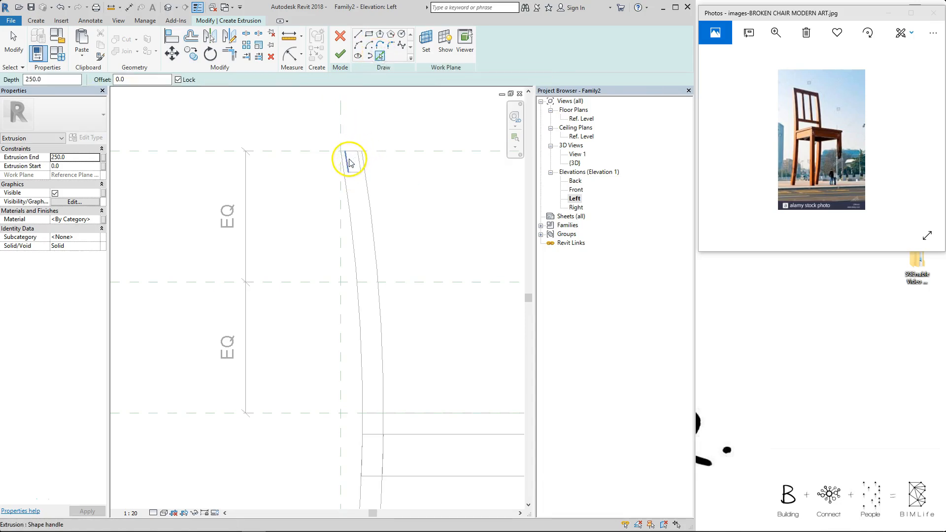
{"action": "left_click", "coordinate": [353, 165]}
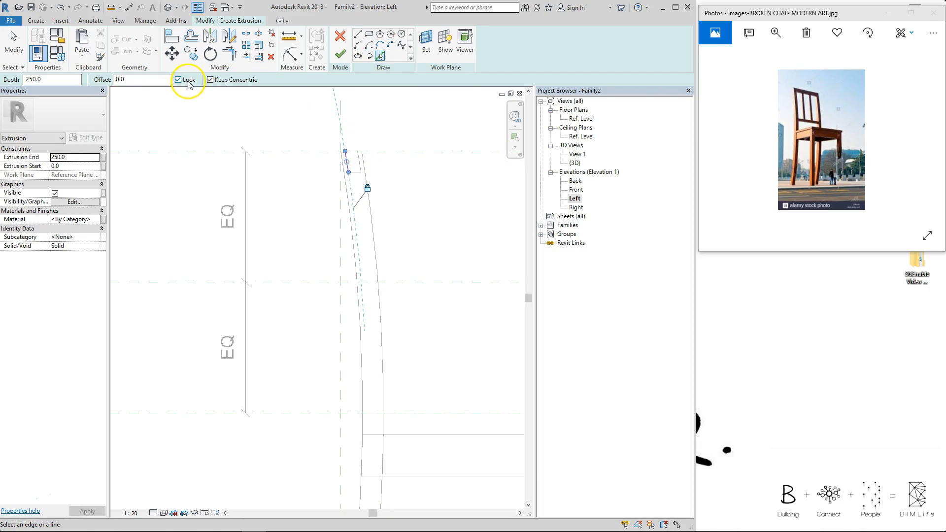
{"action": "left_click", "coordinate": [359, 159]}
{"action": "left_click", "coordinate": [410, 282]}
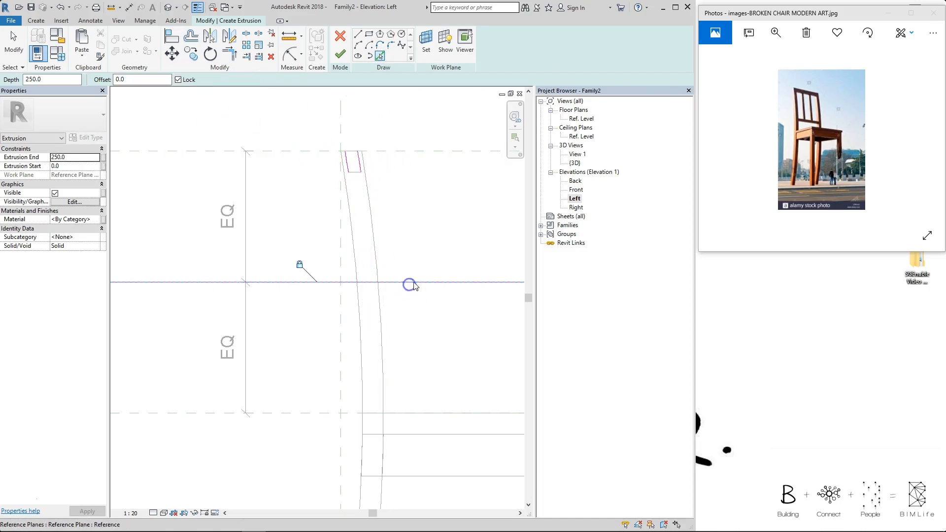
- Copy the sketch line on the middle reference plane 100 downward
{"action": "key", "text": "Escape"}
{"action": "key", "text": "c"}
{"action": "key", "text": "o"}
{"action": "left_click", "coordinate": [405, 282]}
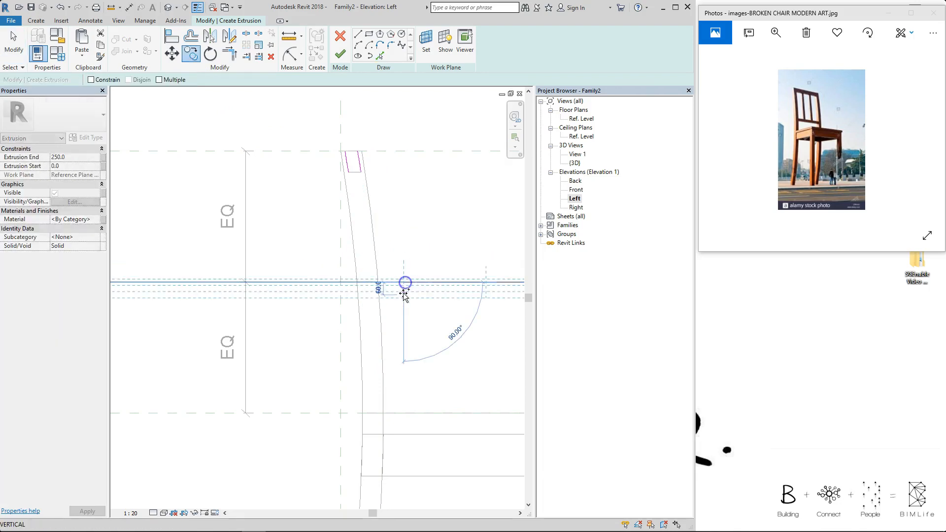
{"action": "type", "text": "100"}
{"action": "key", "text": "Return"}
{"action": "left_click", "coordinate": [413, 237]}
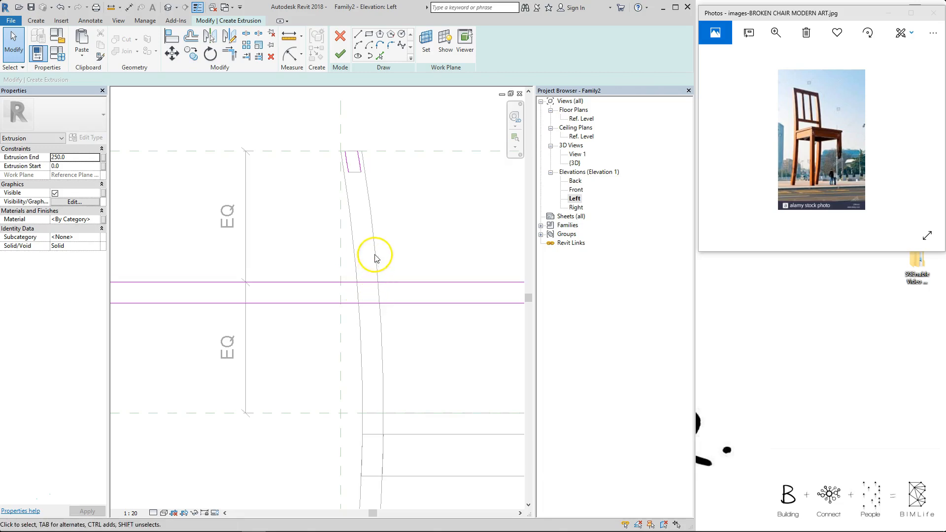
- Trim the picked arcs and the two horizontal lines into a closed lower rail profile below the middle reference plane
{"action": "key", "text": "t"}
{"action": "key", "text": "r"}
{"action": "left_click", "coordinate": [369, 304]}
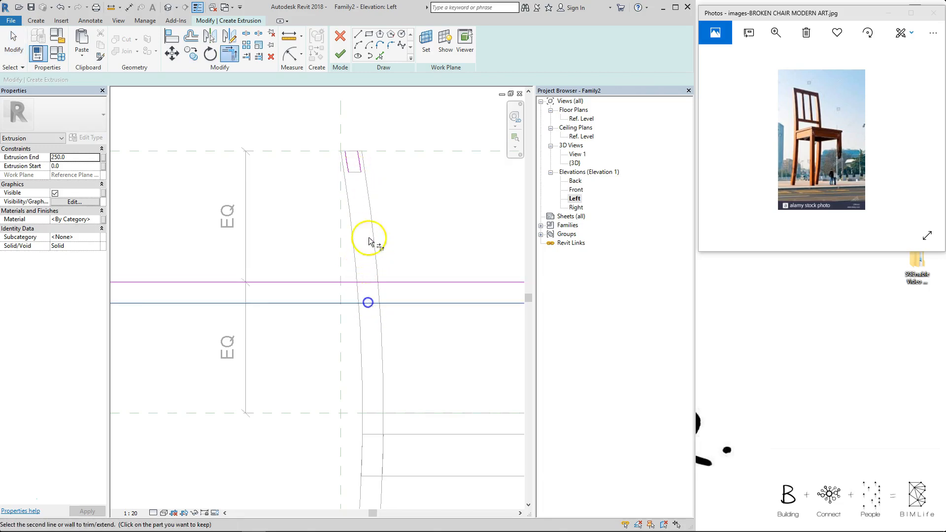
{"action": "left_click", "coordinate": [363, 167]}
{"action": "left_click", "coordinate": [348, 156]}
{"action": "left_click", "coordinate": [364, 300]}
{"action": "left_click", "coordinate": [369, 282]}
{"action": "left_click", "coordinate": [374, 289]}
{"action": "left_click", "coordinate": [371, 282]}
{"action": "left_click", "coordinate": [391, 253]}
- Dimension the lower rail profile's height from the middle reference plane to its bottom line and lock the dimension
{"action": "key", "text": "d"}
{"action": "key", "text": "l"}
{"action": "left_click", "coordinate": [324, 281]}
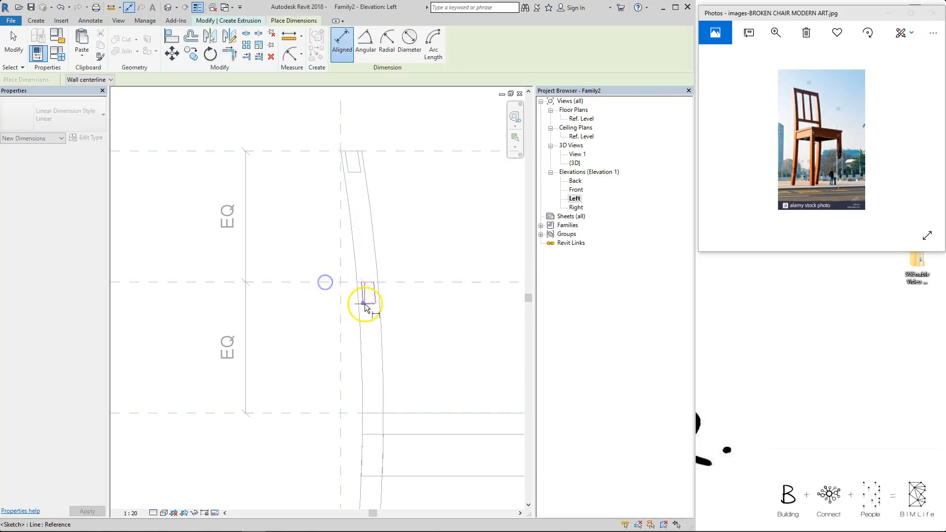
{"action": "left_click", "coordinate": [371, 306]}
{"action": "left_click", "coordinate": [298, 314]}
{"action": "left_click", "coordinate": [418, 294]}
{"action": "left_click", "coordinate": [430, 231]}
- Leave the dimension commands without adding a radial dimension and finish the lower rail's extrusion sketch
{"action": "scroll", "coordinate": [369, 258], "scroll_direction": "down", "scroll_amount": 1}
{"action": "scroll", "coordinate": [345, 300], "scroll_direction": "up", "scroll_amount": 1}
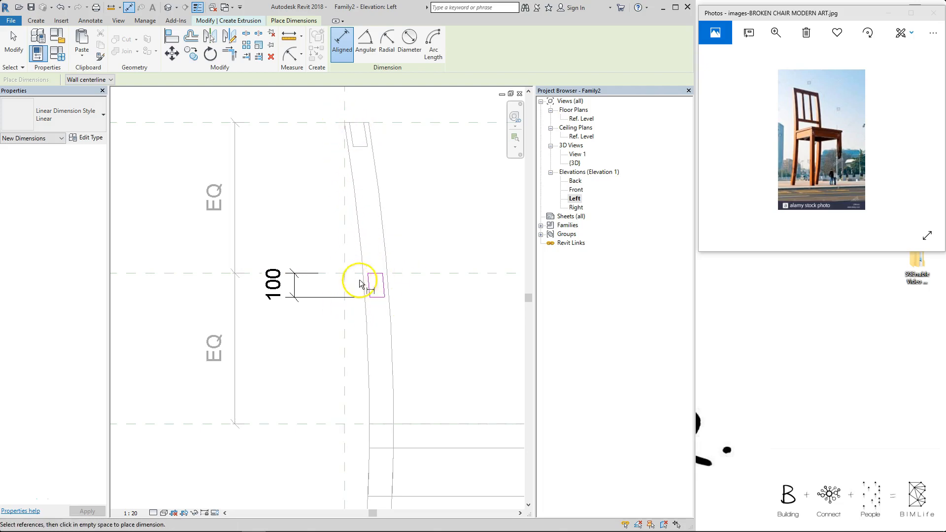
{"action": "left_click", "coordinate": [392, 56]}
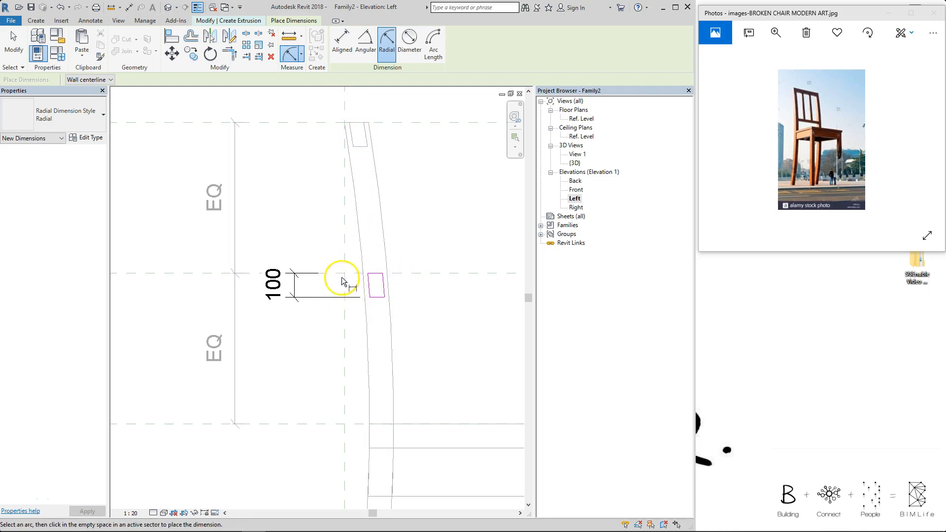
{"action": "key", "text": "Escape"}
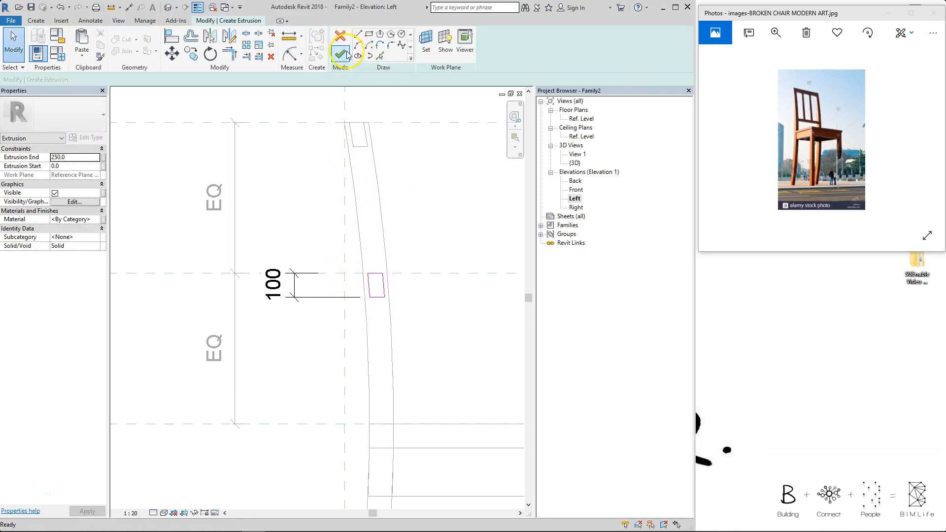
{"action": "left_click", "coordinate": [341, 53]}
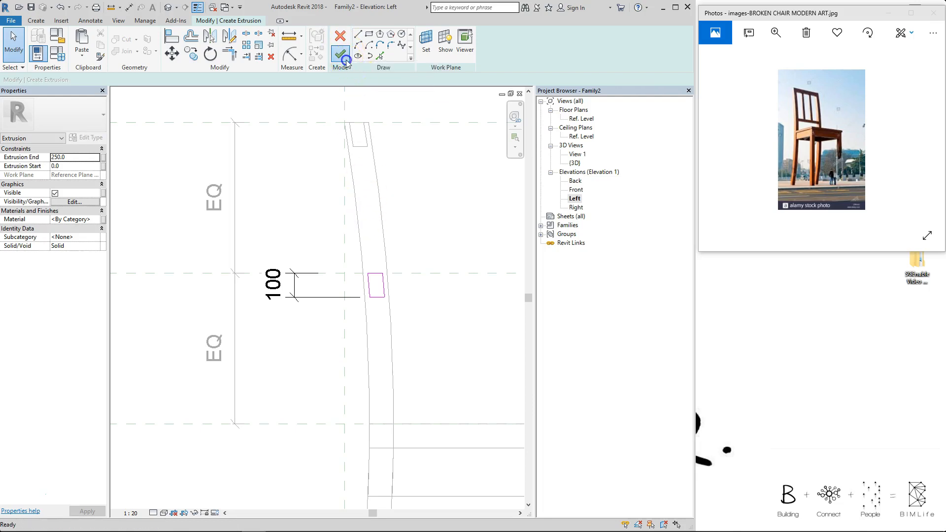
- Flex the chair by setting the HEIGHT family parameter to 3000 to test the upper and lower rails
{"action": "left_click", "coordinate": [415, 215]}
{"action": "scroll", "coordinate": [419, 213], "scroll_direction": "down", "scroll_amount": 2}
{"action": "middle_click_drag", "start_coordinate": [422, 211], "coordinate": [340, 230]}
{"action": "scroll", "coordinate": [330, 228], "scroll_direction": "down", "scroll_amount": 1}
{"action": "key", "text": "f"}
{"action": "key", "text": "t"}
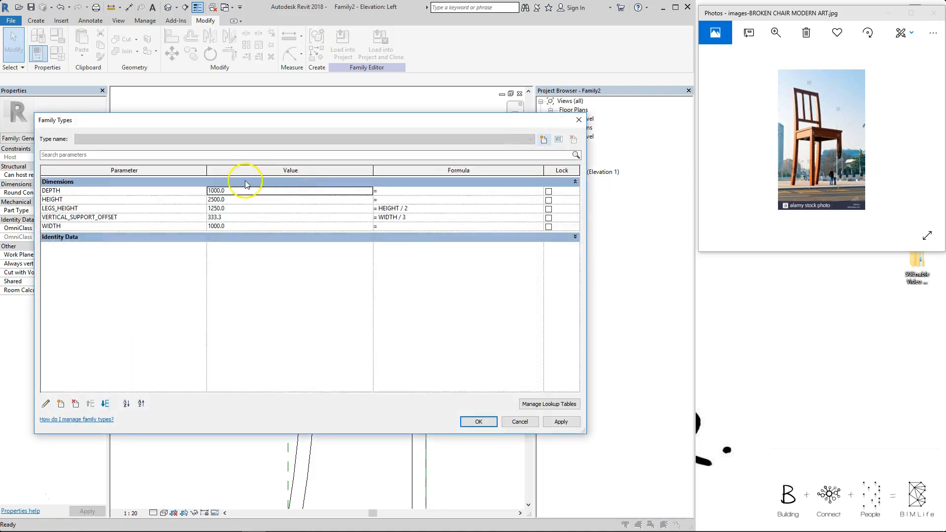
{"action": "left_click", "coordinate": [239, 199]}
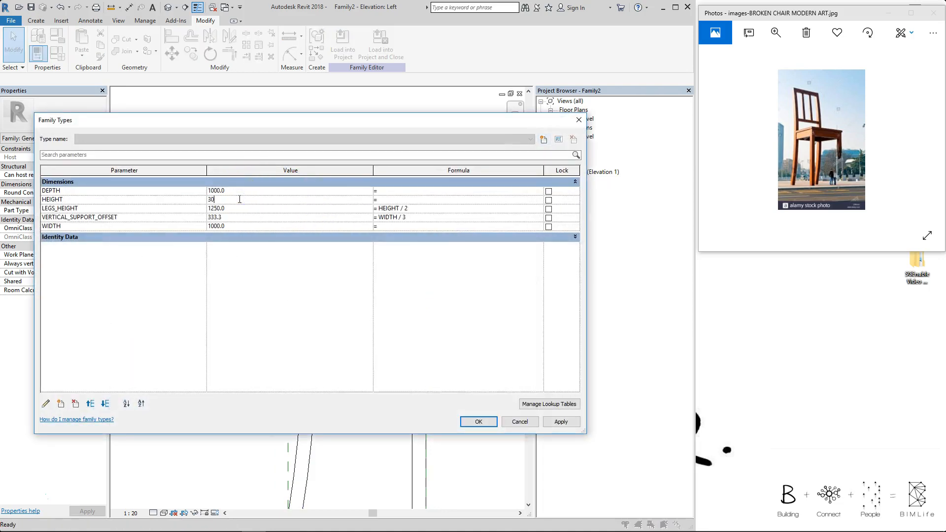
{"action": "key", "text": "Return"}
{"action": "left_click", "coordinate": [290, 132]}
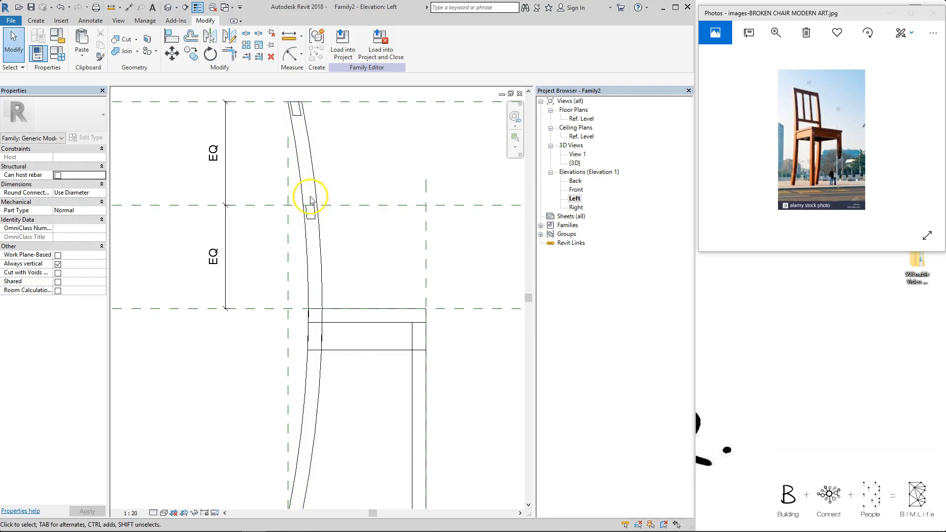
- Undo the HEIGHT flex
{"action": "key", "text": "ctrl+z"}
{"action": "middle_click_drag", "start_coordinate": [309, 235], "coordinate": [318, 229]}
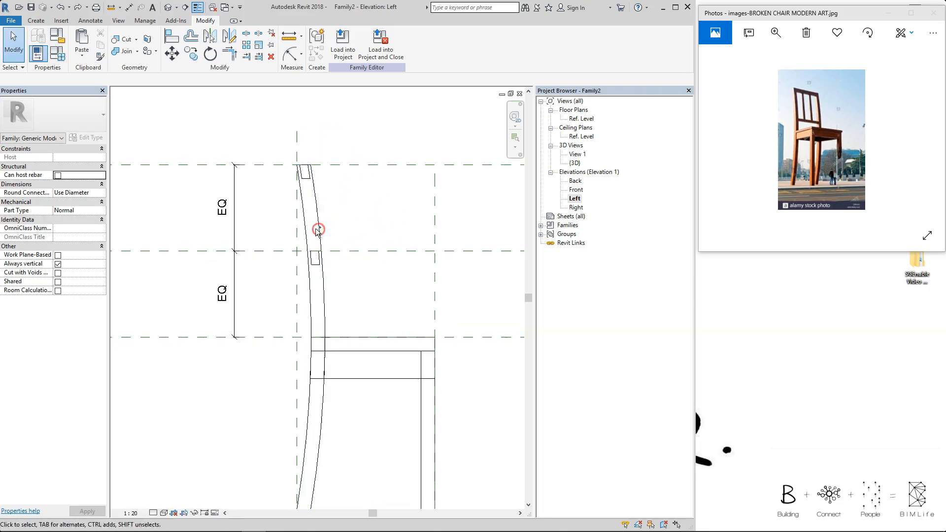
{"action": "key", "text": "ctrl+y"}
{"action": "key", "text": "ctrl+z"}
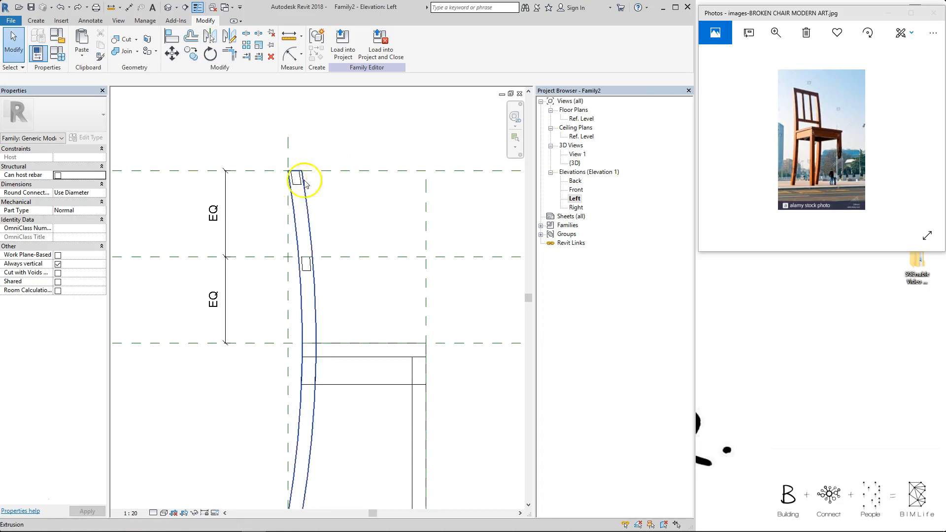
- Start a new extrusion for a vertical slat and pick both curved leg edges with an inward offset of 30
{"action": "scroll", "coordinate": [304, 183], "scroll_direction": "up", "scroll_amount": 3}
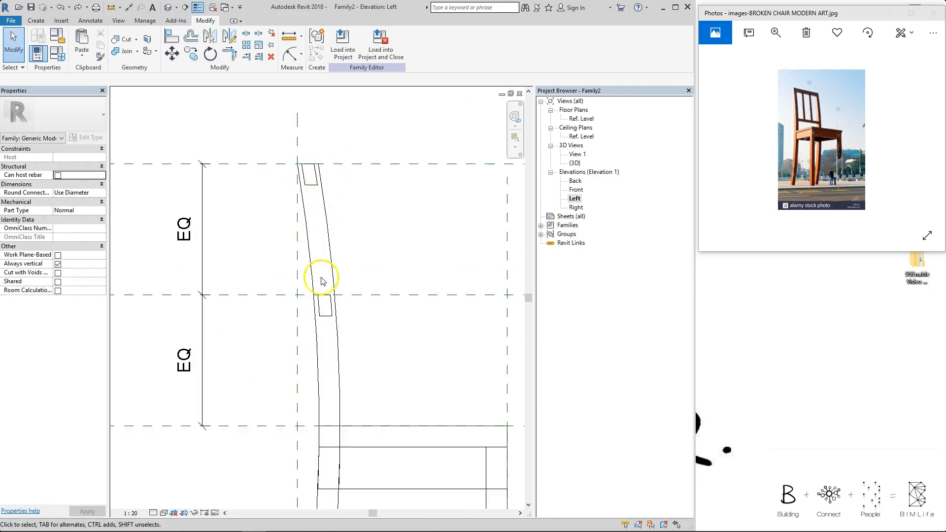
{"action": "middle_click_drag", "start_coordinate": [310, 169], "coordinate": [334, 158]}
{"action": "left_click", "coordinate": [36, 20]}
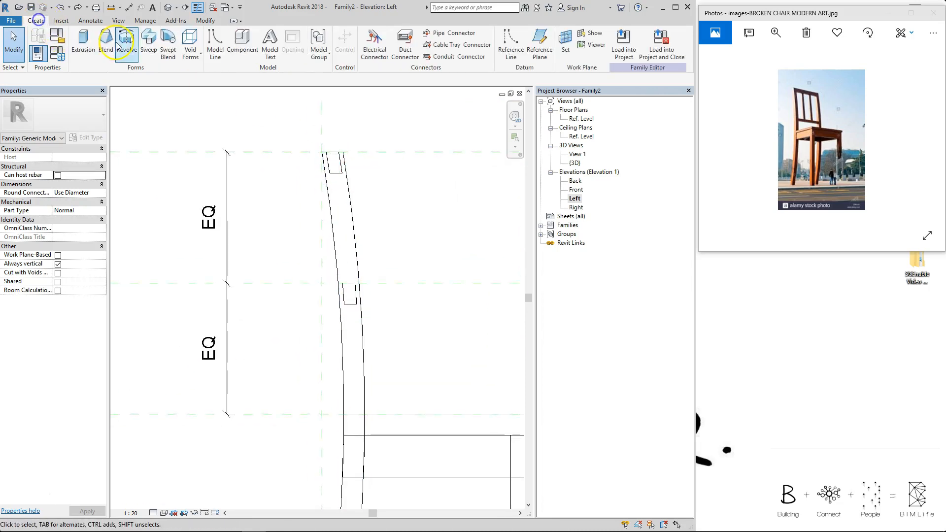
{"action": "left_click", "coordinate": [83, 42]}
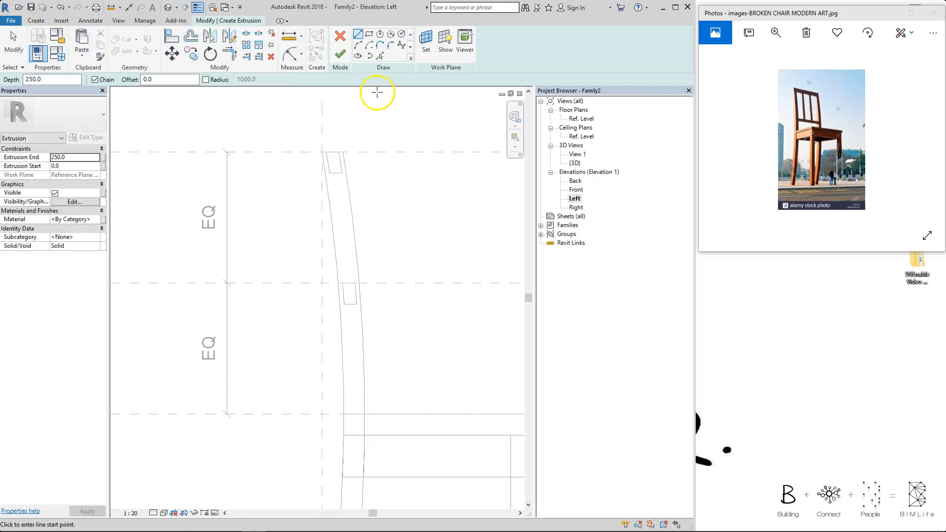
{"action": "left_click", "coordinate": [379, 56]}
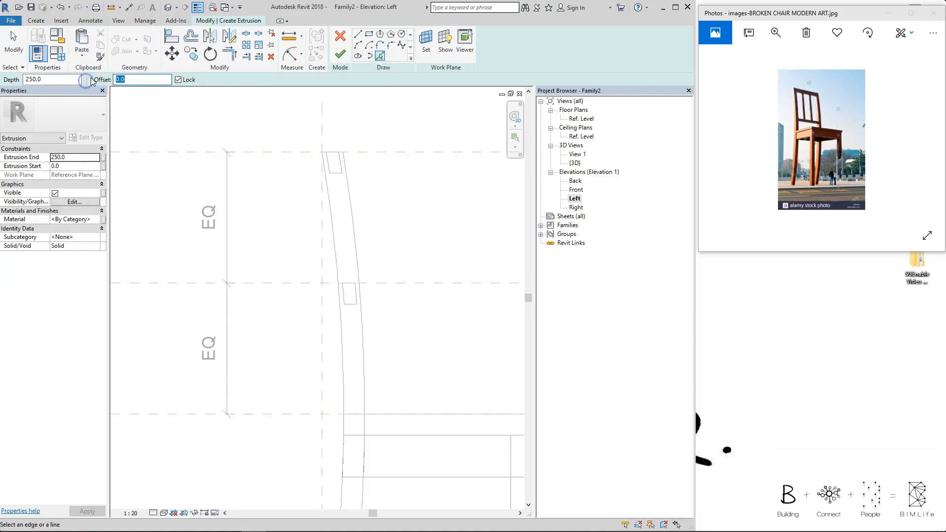
{"action": "left_click", "coordinate": [328, 176]}
{"action": "left_click", "coordinate": [347, 185]}
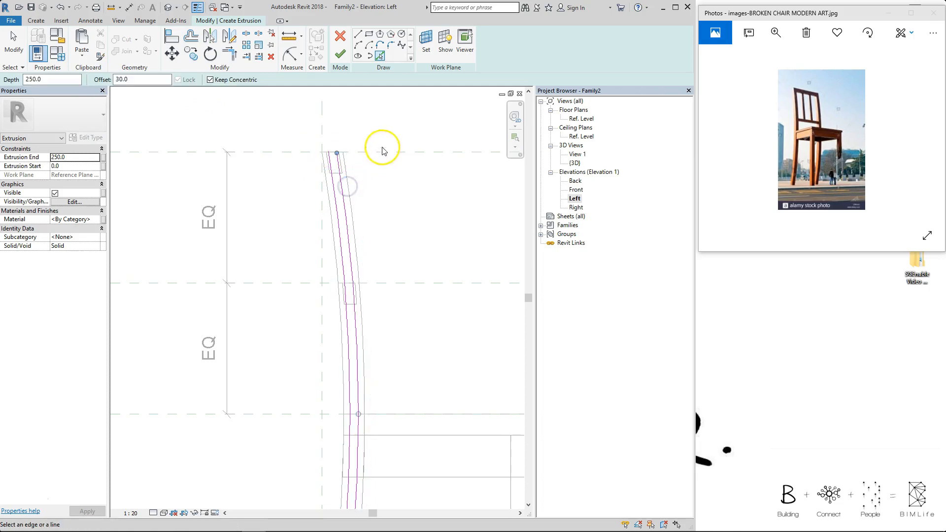
- With a zero offset, pick the upper rail's bottom edge and the line along the middle reference plane as slat profile ends
{"action": "scroll", "coordinate": [345, 172], "scroll_direction": "up", "scroll_amount": 3}
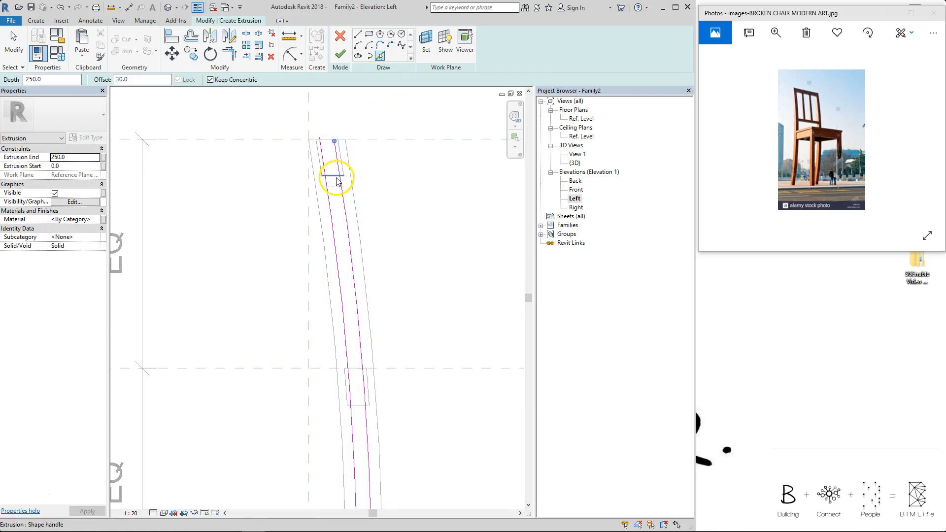
{"action": "type", "text": "0"}
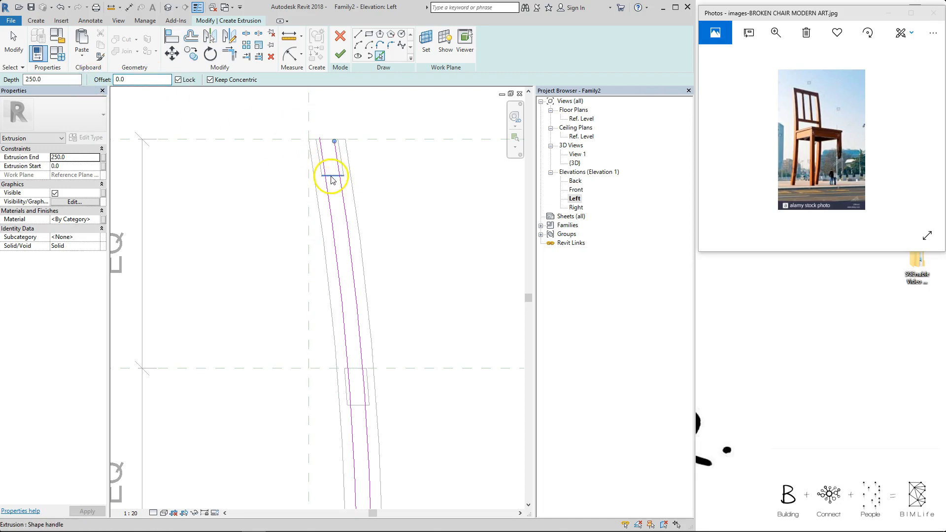
{"action": "left_click", "coordinate": [332, 179]}
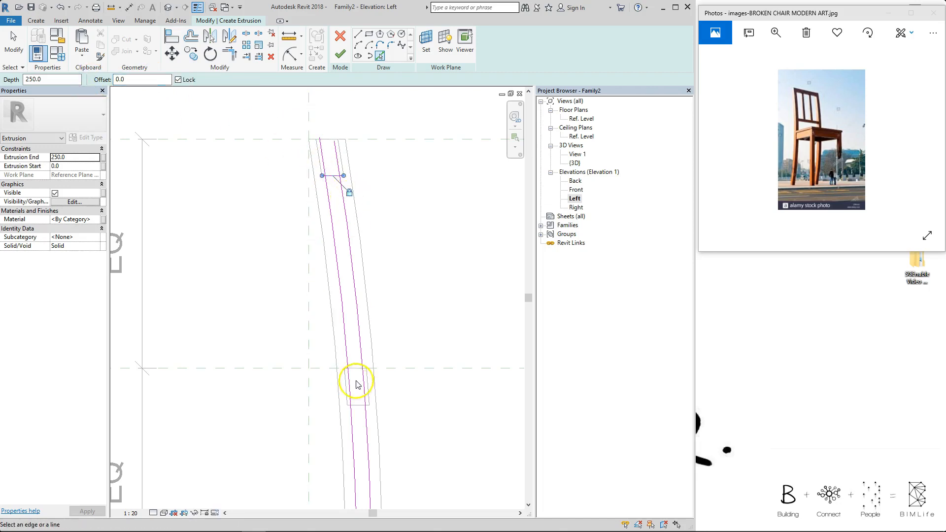
{"action": "left_click", "coordinate": [360, 368]}
- Trim the offset arcs and the two end lines into a closed slat profile between the upper and lower rails
{"action": "key", "text": "t"}
{"action": "key", "text": "r"}
{"action": "left_click", "coordinate": [333, 175]}
{"action": "left_click", "coordinate": [327, 190]}
{"action": "left_click", "coordinate": [332, 176]}
{"action": "left_click", "coordinate": [340, 186]}
{"action": "left_click", "coordinate": [348, 229]}
{"action": "left_click", "coordinate": [358, 373]}
{"action": "left_click", "coordinate": [358, 373]}
{"action": "left_click", "coordinate": [346, 351]}
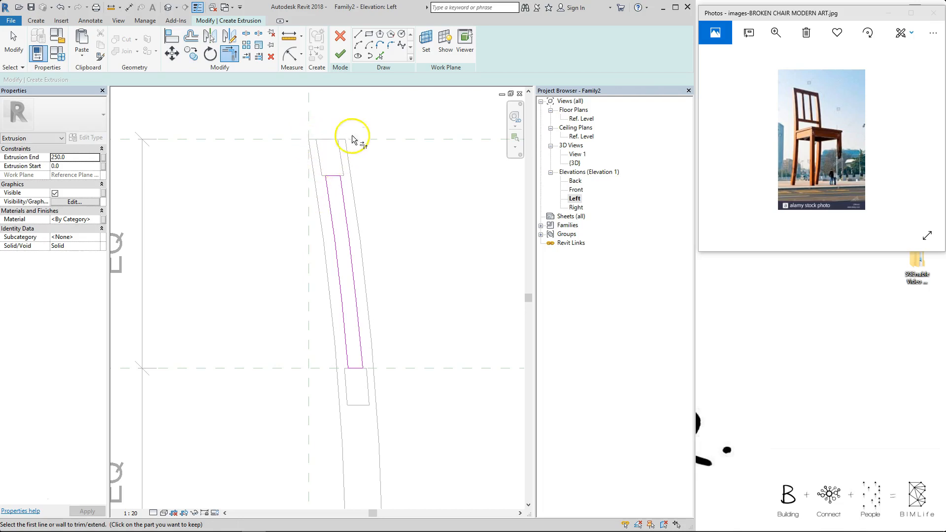
- Add a radial dimension to each arc of the slat profile and finish the extrusion sketch
{"action": "left_click", "coordinate": [303, 55]}
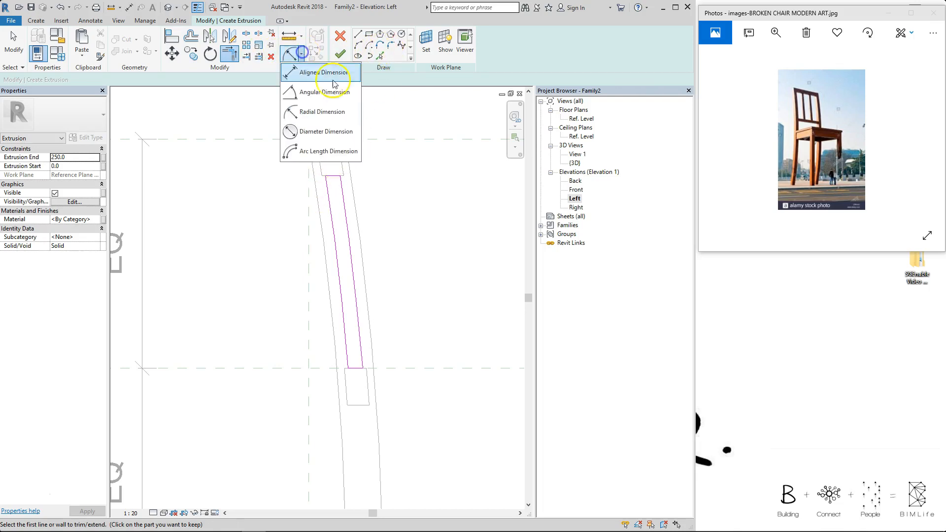
{"action": "left_click", "coordinate": [322, 110]}
{"action": "left_click", "coordinate": [332, 229]}
{"action": "left_click", "coordinate": [288, 240]}
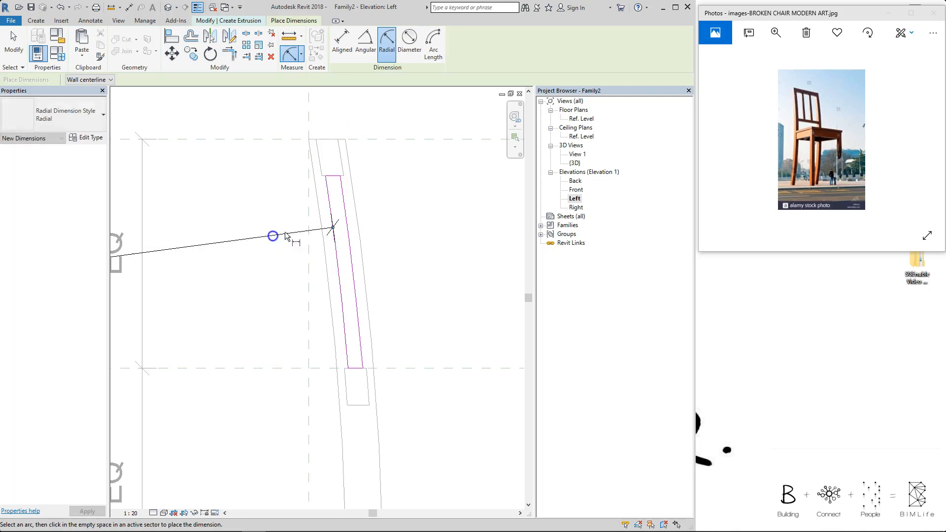
{"action": "left_click", "coordinate": [344, 200]}
{"action": "left_click", "coordinate": [280, 271]}
{"action": "scroll", "coordinate": [388, 172], "scroll_direction": "down", "scroll_amount": 2}
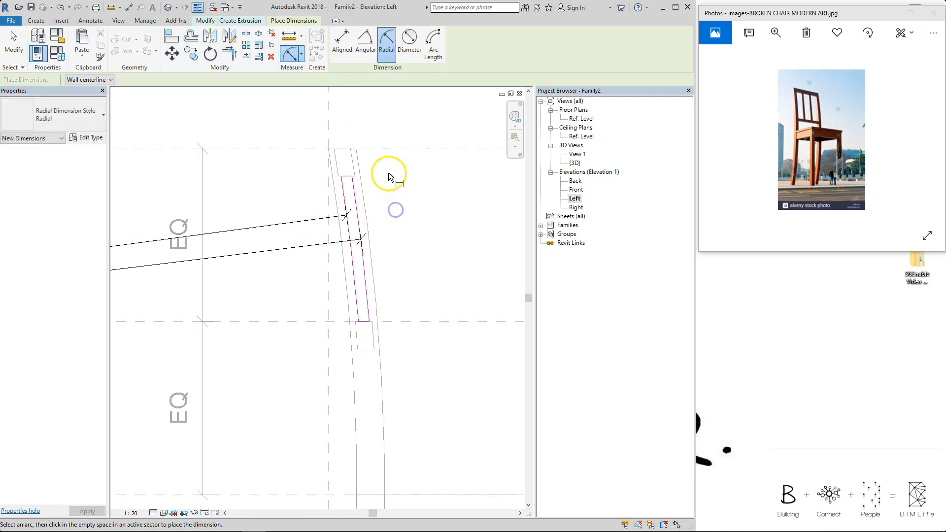
{"action": "left_click", "coordinate": [241, 21]}
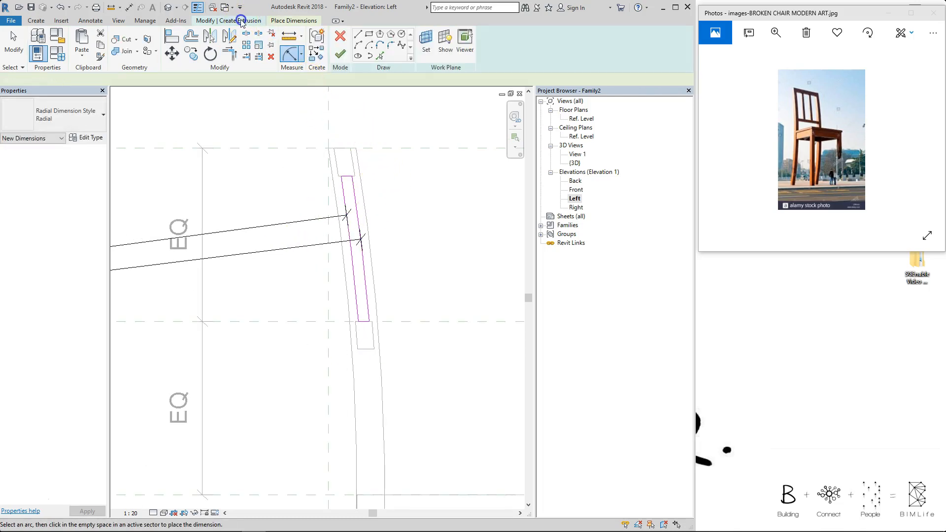
{"action": "left_click", "coordinate": [345, 55]}
- Flex the chair with the new slat by setting the HEIGHT parameter to 2000
{"action": "scroll", "coordinate": [414, 186], "scroll_direction": "down", "scroll_amount": 2}
{"action": "middle_click_drag", "start_coordinate": [414, 186], "coordinate": [303, 192]}
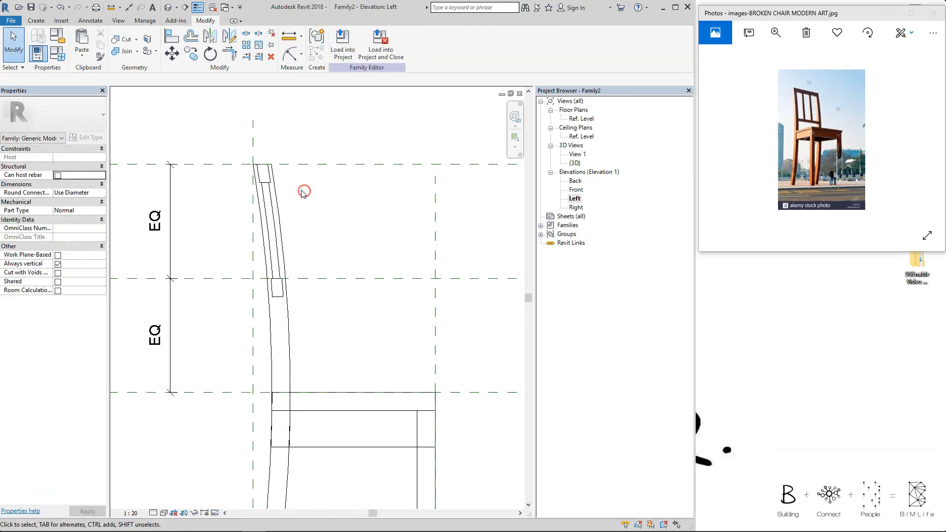
{"action": "key", "text": "f"}
{"action": "key", "text": "t"}
{"action": "left_click", "coordinate": [251, 201]}
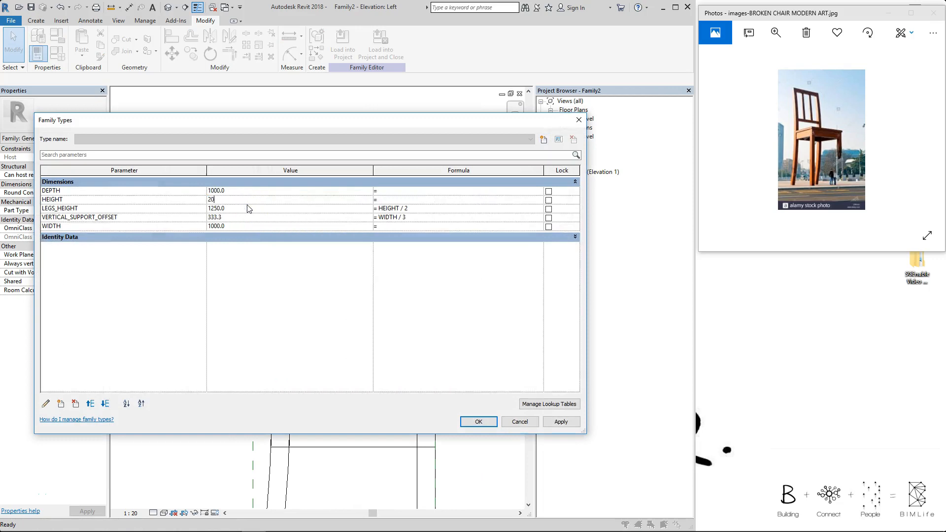
{"action": "key", "text": "Return"}
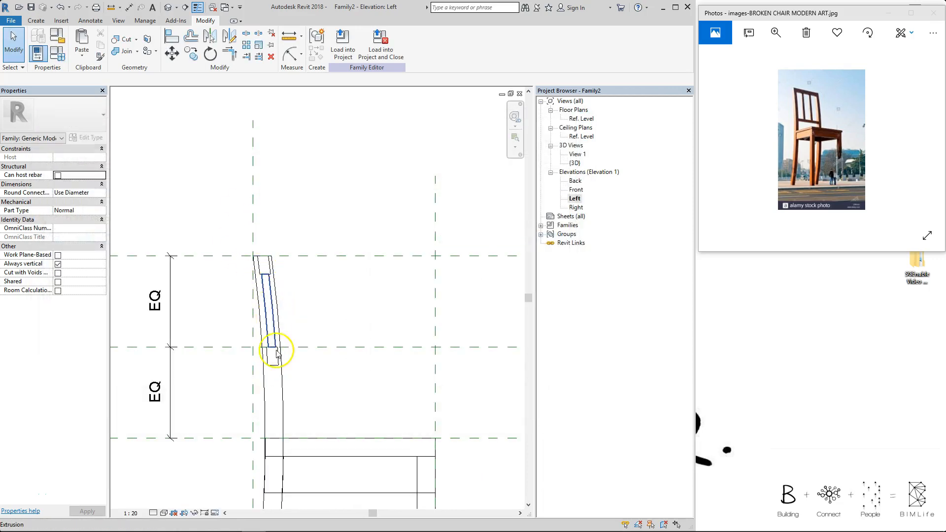
- Flex the chair again by setting the HEIGHT parameter to 4000
{"action": "key", "text": "f"}
{"action": "key", "text": "t"}
{"action": "left_click", "coordinate": [278, 198]}
{"action": "key", "text": "Return"}
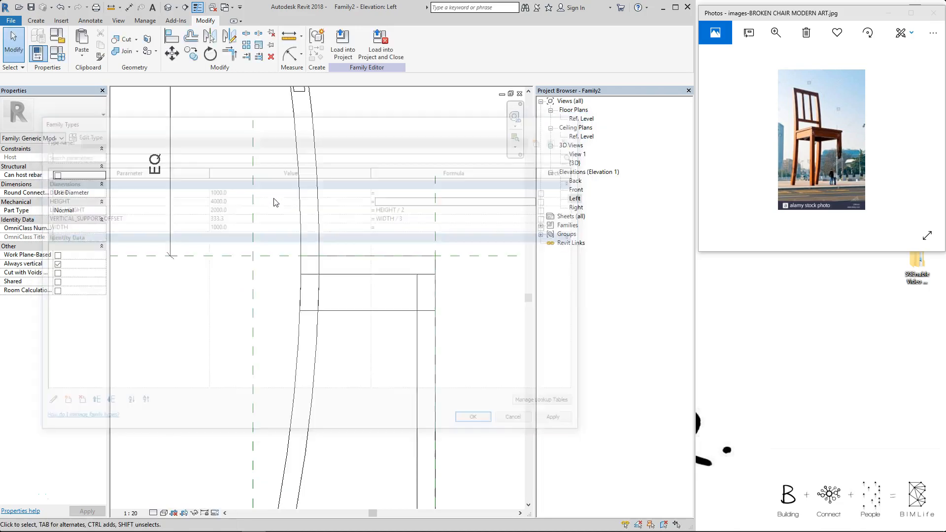
{"action": "scroll", "coordinate": [321, 137], "scroll_direction": "up", "scroll_amount": 2}
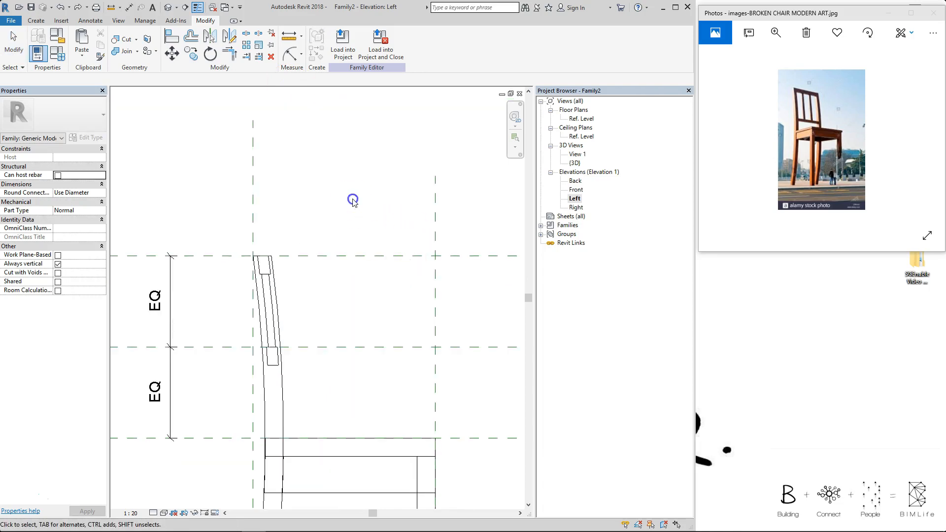
- In the 3D view, align both ends of the upper rail to the inner faces of the back legs, locking the alignment
{"action": "left_click", "coordinate": [353, 200]}
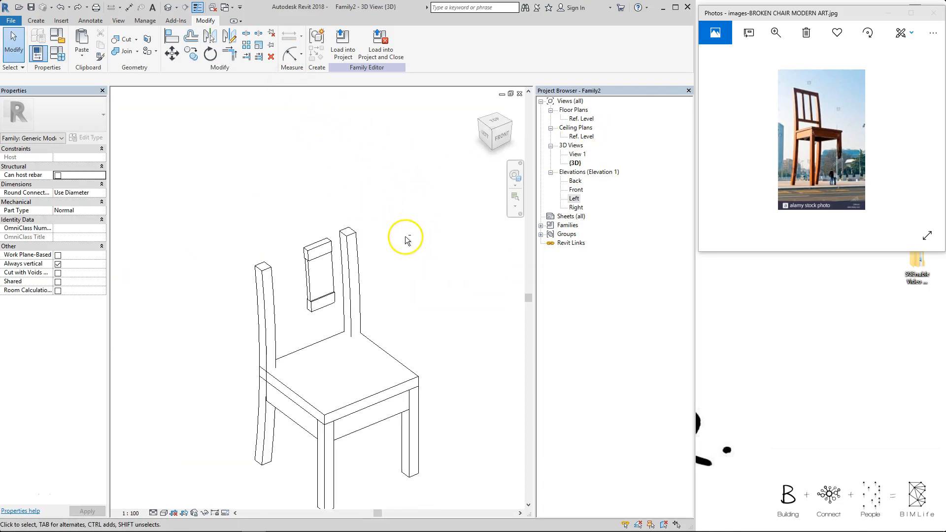
{"action": "middle_click_drag", "start_coordinate": [401, 238], "coordinate": [376, 258], "text": "shift"}
{"action": "scroll", "coordinate": [333, 260], "scroll_direction": "up", "scroll_amount": 1}
{"action": "middle_click_drag", "start_coordinate": [333, 211], "coordinate": [343, 180]}
{"action": "key", "text": "a"}
{"action": "key", "text": "l"}
{"action": "left_click", "coordinate": [385, 245]}
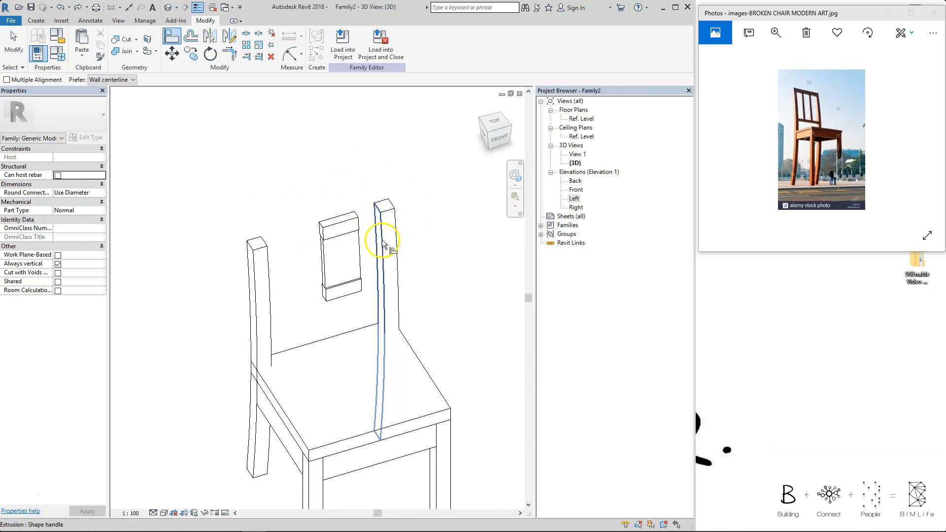
{"action": "left_click", "coordinate": [361, 224]}
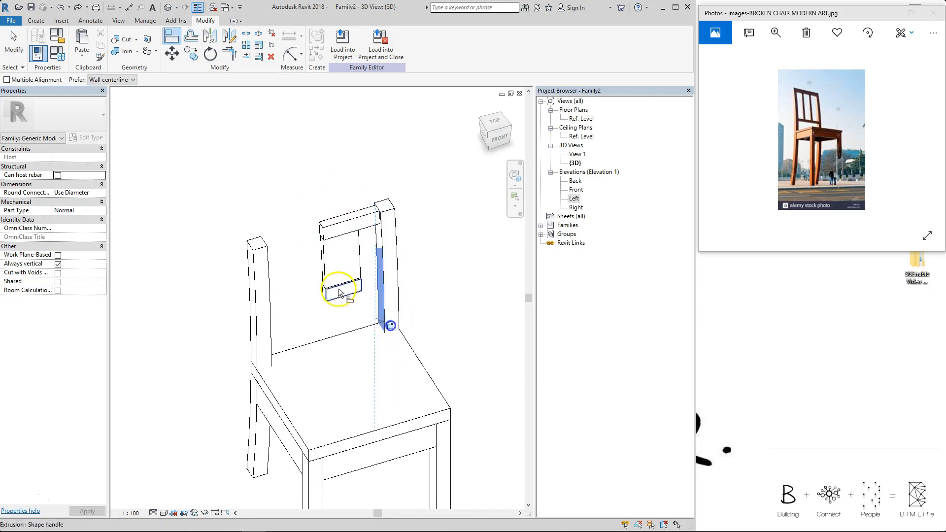
{"action": "left_click", "coordinate": [270, 254]}
{"action": "left_click", "coordinate": [320, 239]}
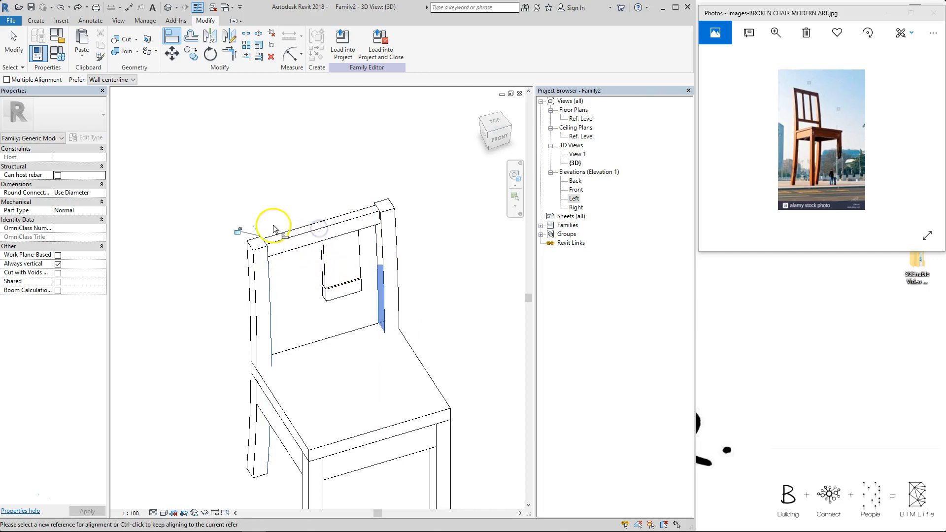
- Align both ends of the lower rail to the inner faces of the back legs and lock the alignments
{"action": "left_click", "coordinate": [383, 284]}
{"action": "left_click", "coordinate": [361, 284]}
{"action": "left_click", "coordinate": [391, 327]}
{"action": "left_click", "coordinate": [270, 276]}
{"action": "left_click", "coordinate": [321, 296]}
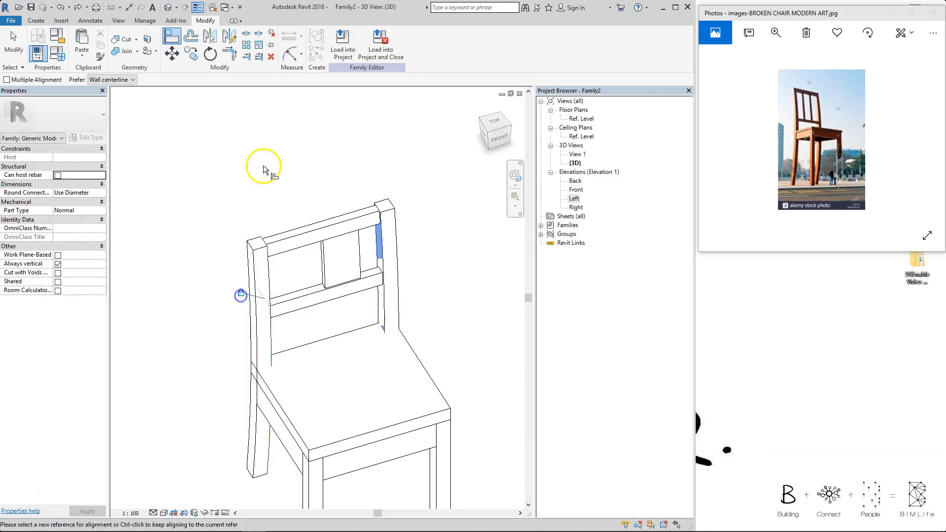
{"action": "key", "text": "Escape"}
{"action": "key", "text": "Escape"}
- Select the vertical slat and, in the Ref. Level floor plan, set its Extrusion End to 50
{"action": "left_click", "coordinate": [362, 251]}
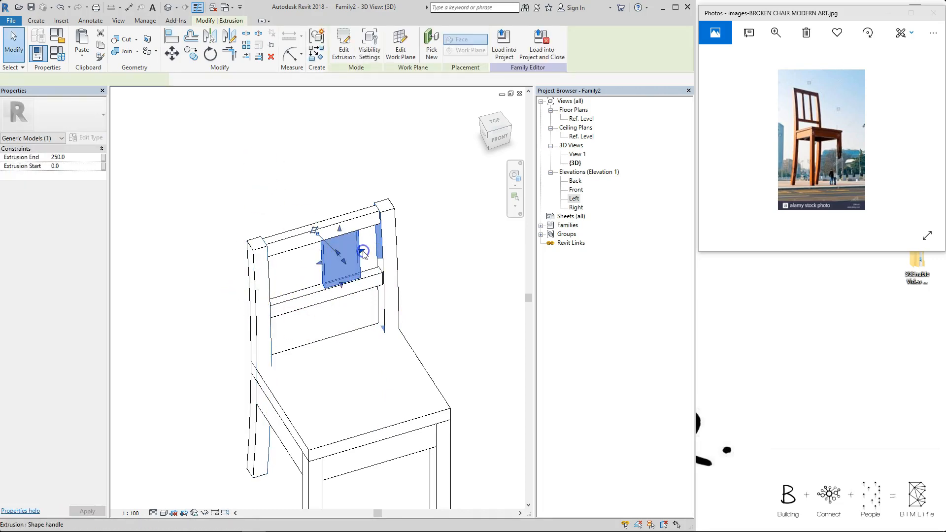
{"action": "double_click", "coordinate": [582, 119]}
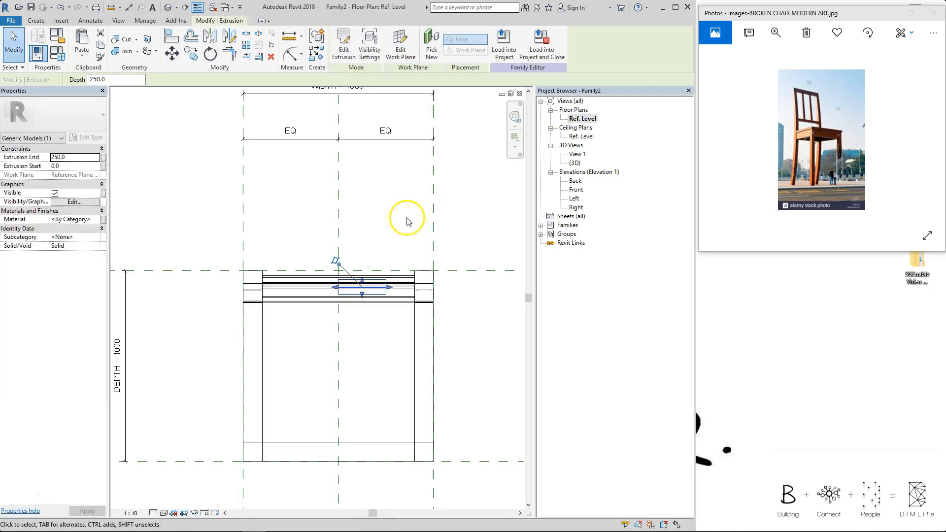
{"action": "scroll", "coordinate": [377, 293], "scroll_direction": "up", "scroll_amount": 2}
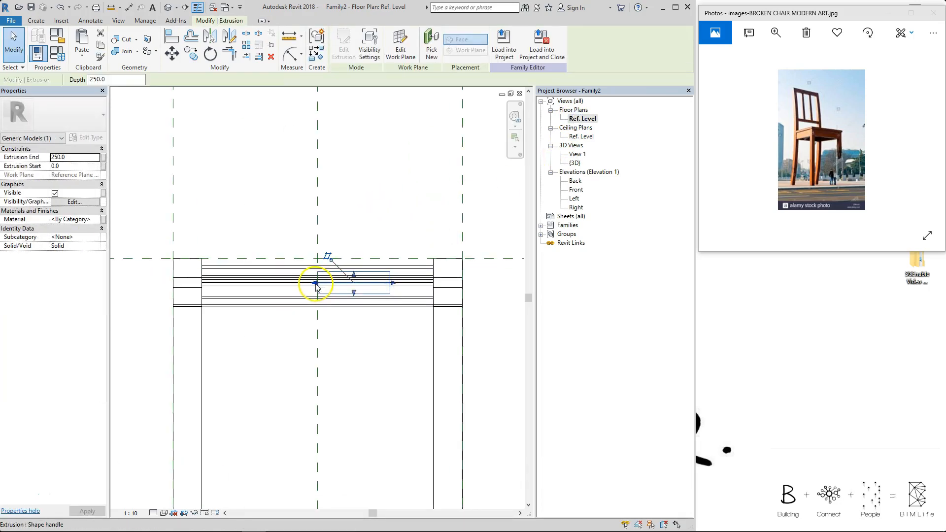
{"action": "left_click", "coordinate": [316, 287]}
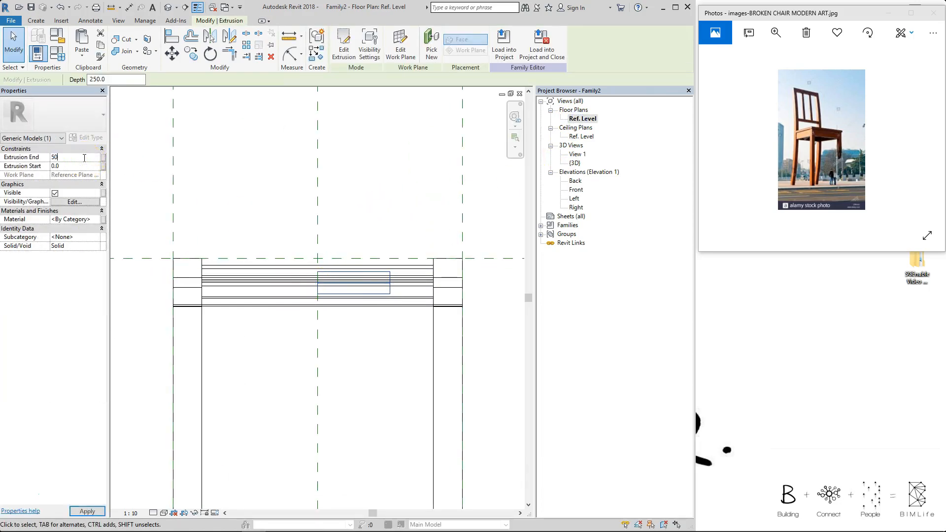
{"action": "left_click", "coordinate": [77, 163]}
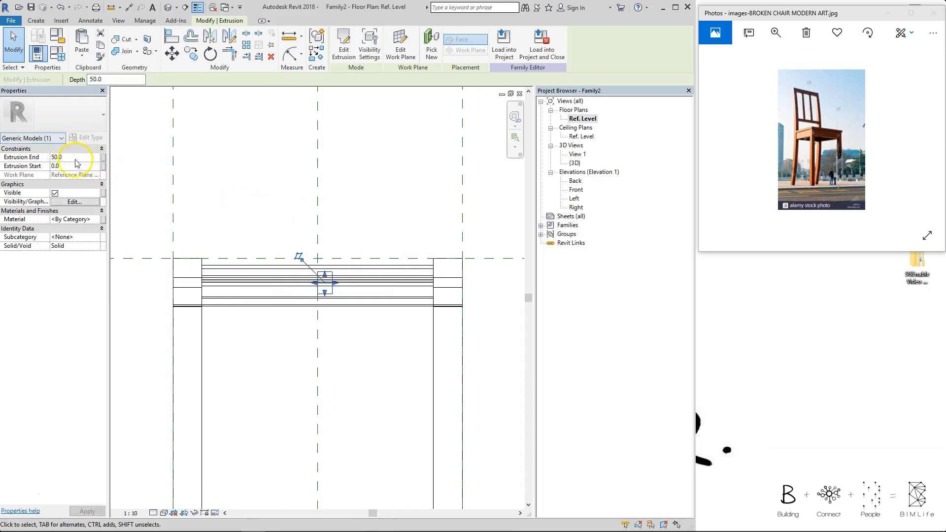
- Dimension the slat's width between its two side faces in the floor plan and lock the dimension
{"action": "left_click", "coordinate": [376, 216]}
{"action": "key", "text": "d"}
{"action": "key", "text": "i"}
{"action": "left_click", "coordinate": [332, 289]}
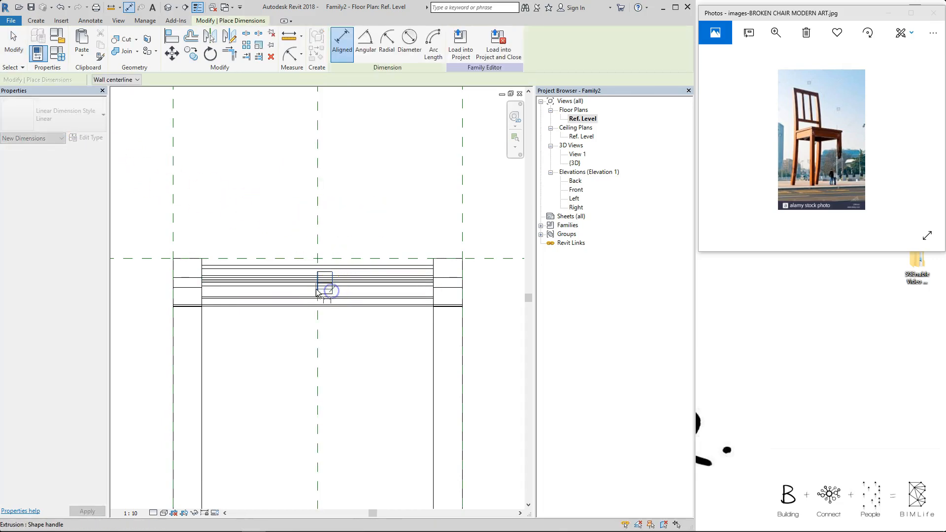
{"action": "left_click", "coordinate": [317, 288]}
{"action": "left_click", "coordinate": [333, 231]}
{"action": "left_click", "coordinate": [326, 249]}
{"action": "left_click", "coordinate": [376, 201]}
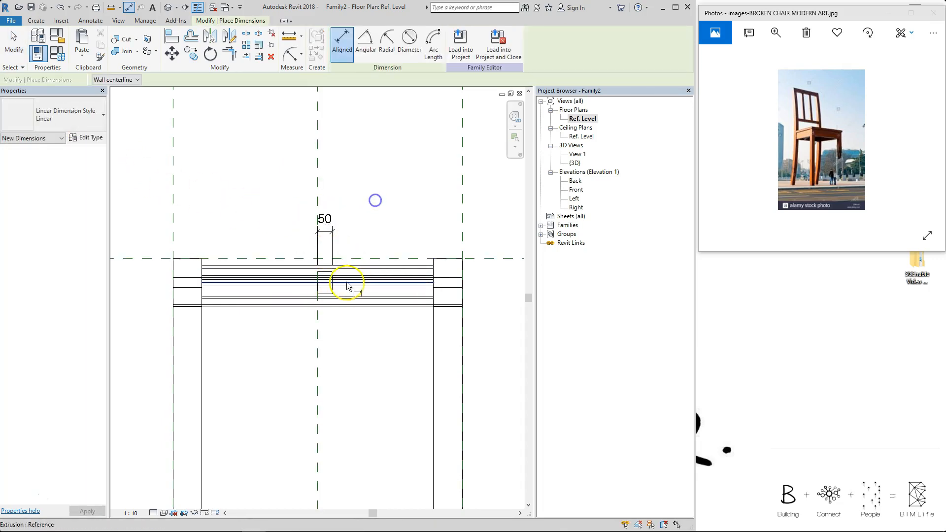
- Dimension the distance from the chair's right-side reference plane to the slat's nearest far-edge face in the floor plan, and select that dimension
{"action": "left_click", "coordinate": [466, 193]}
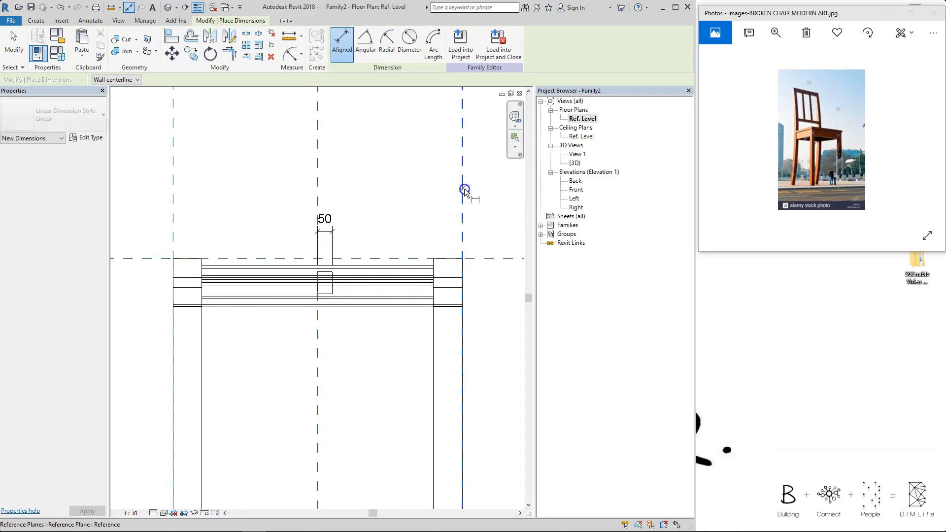
{"action": "left_click", "coordinate": [332, 280]}
{"action": "left_click", "coordinate": [402, 158]}
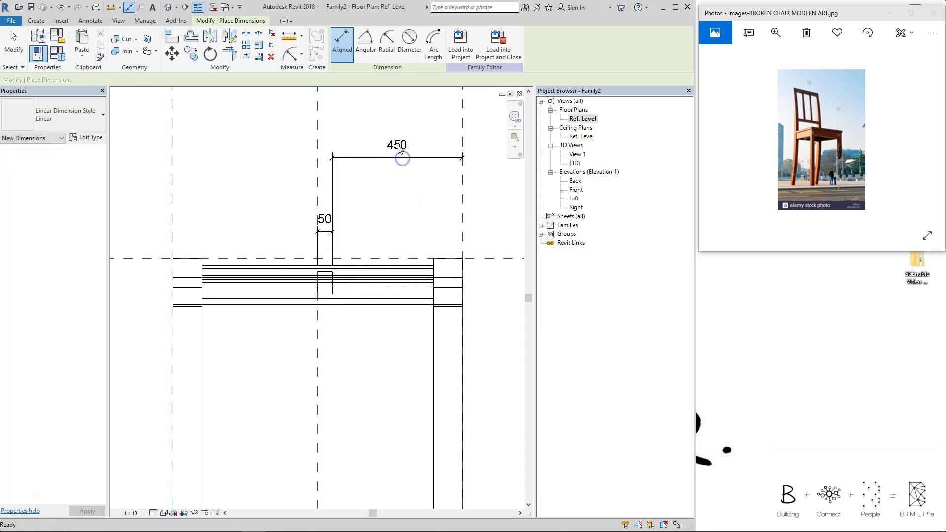
{"action": "key", "text": "Escape"}
{"action": "key", "text": "Escape"}
{"action": "left_click", "coordinate": [398, 146]}
{"action": "left_click", "coordinate": [379, 43]}
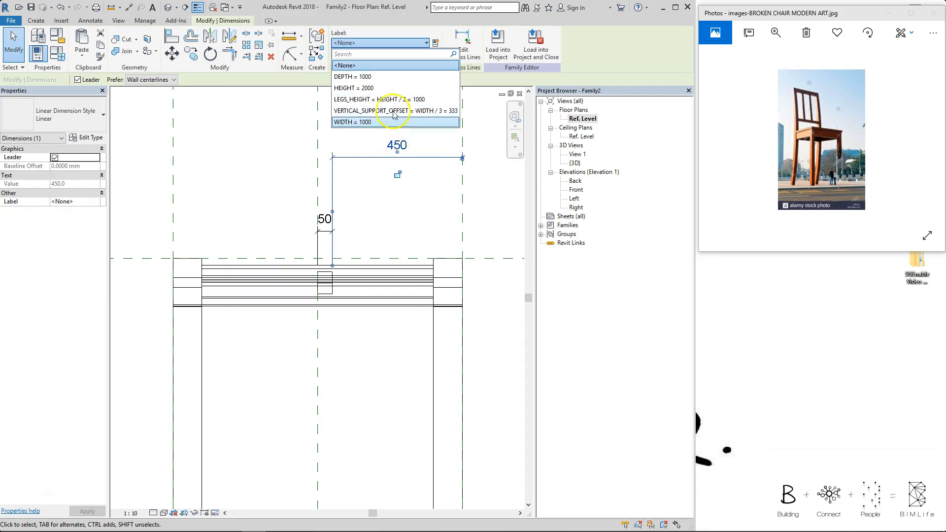
{"action": "left_click", "coordinate": [437, 43]}
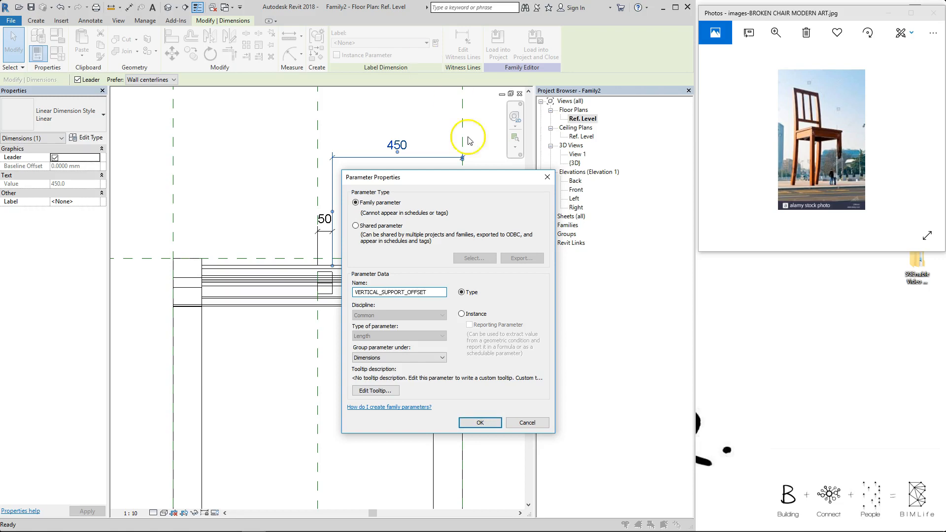
{"action": "left_click", "coordinate": [477, 424]}
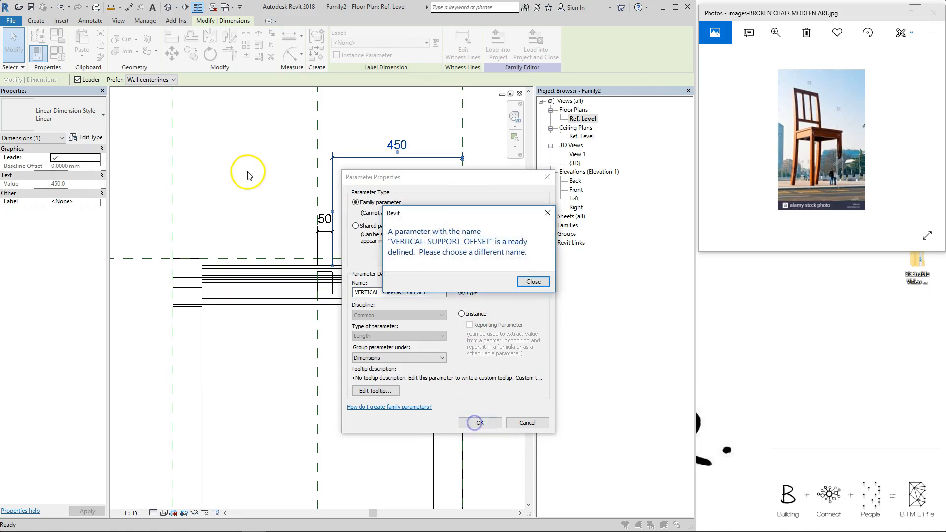
{"action": "left_click", "coordinate": [534, 282]}
{"action": "key", "text": "Escape"}
- Label the slat's distance dimension with the existing VERTICAL_SUPPORT_OFFSET parameter
{"action": "left_click", "coordinate": [411, 43]}
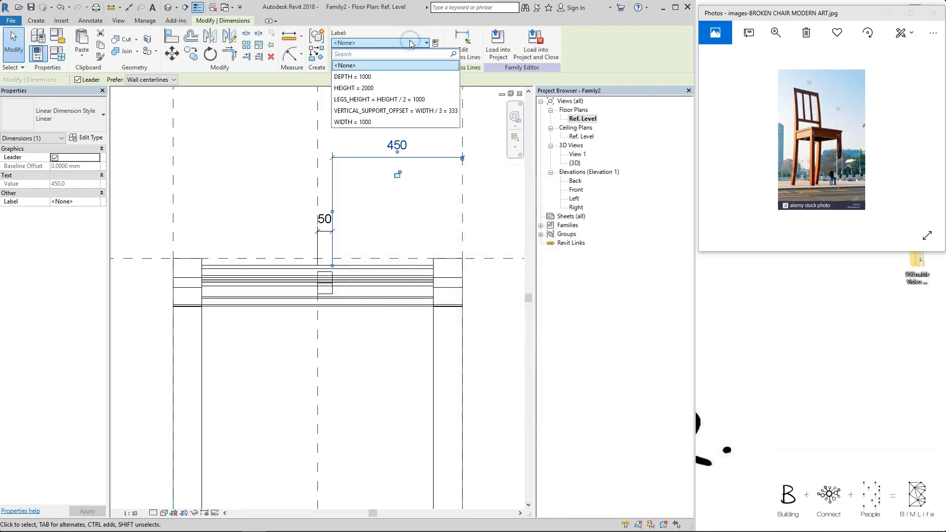
{"action": "left_click", "coordinate": [423, 116]}
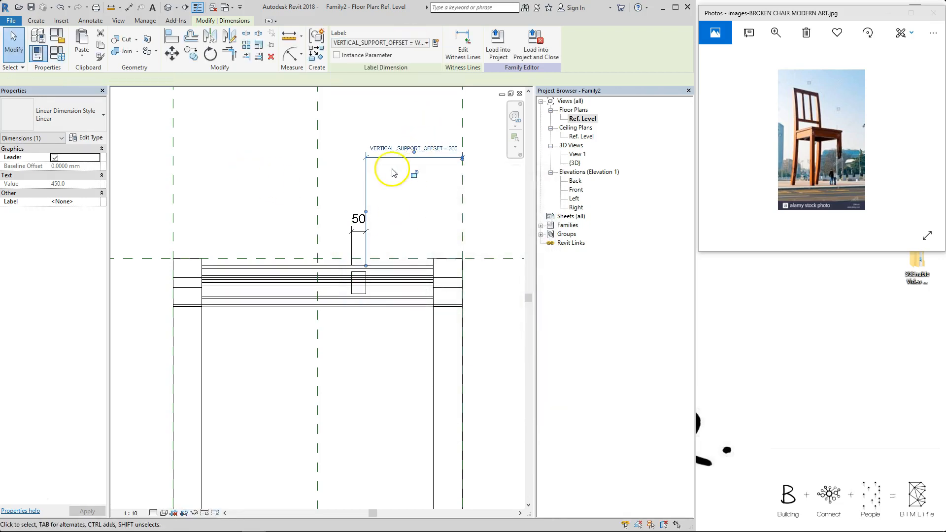
{"action": "left_click", "coordinate": [372, 111]}
- Mirror the vertical slat about the chair's central reference plane
{"action": "middle_click_drag", "start_coordinate": [363, 244], "coordinate": [397, 252]}
{"action": "left_click", "coordinate": [402, 300]}
{"action": "key", "text": "m"}
{"action": "key", "text": "m"}
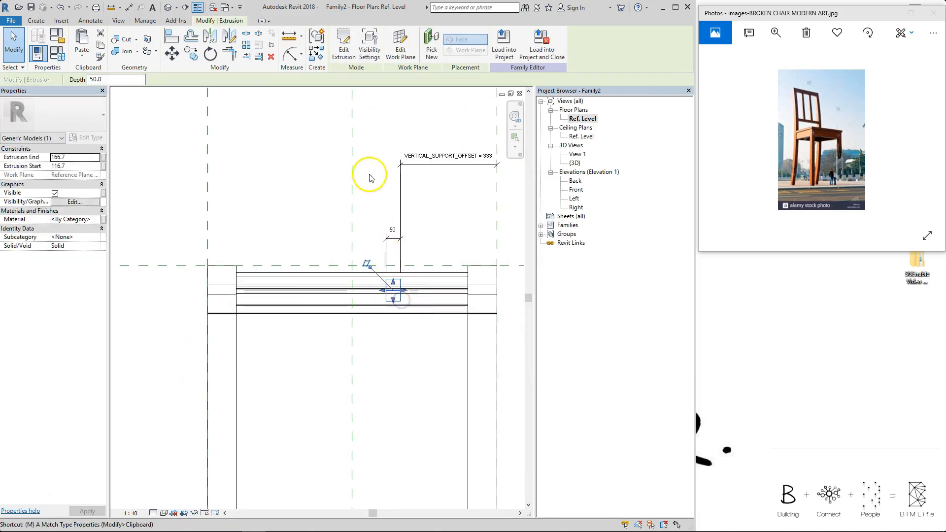
{"action": "left_click", "coordinate": [354, 185]}
{"action": "left_click", "coordinate": [312, 173]}
{"action": "middle_click_drag", "start_coordinate": [318, 192], "coordinate": [350, 201]}
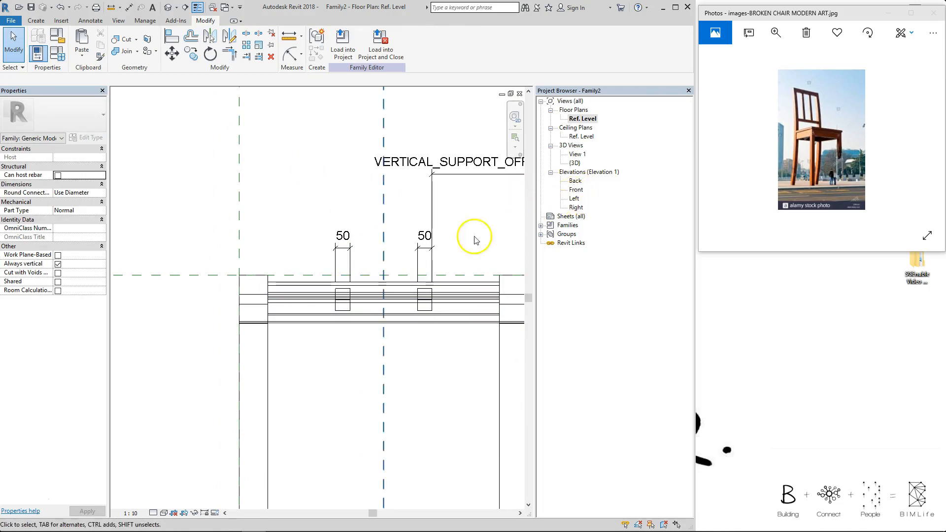
- Edit the mirrored slat's extrusion sketch in the Left elevation and align its upper edge to the underside of the upper rail
{"action": "left_click", "coordinate": [345, 298]}
{"action": "left_click", "coordinate": [574, 199]}
{"action": "double_click", "coordinate": [574, 200]}
{"action": "left_click", "coordinate": [344, 50]}
{"action": "scroll", "coordinate": [274, 303], "scroll_direction": "down", "scroll_amount": 1}
{"action": "middle_click_drag", "start_coordinate": [277, 300], "coordinate": [410, 246]}
{"action": "scroll", "coordinate": [306, 253], "scroll_direction": "down", "scroll_amount": 2}
{"action": "scroll", "coordinate": [362, 249], "scroll_direction": "up", "scroll_amount": 2}
{"action": "scroll", "coordinate": [324, 226], "scroll_direction": "up", "scroll_amount": 6}
{"action": "key", "text": "a"}
{"action": "key", "text": "l"}
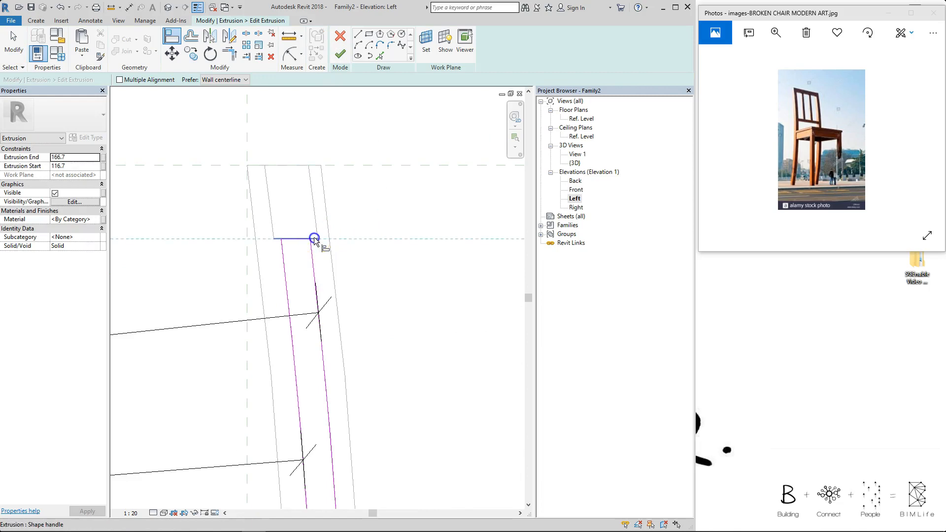
{"action": "left_click", "coordinate": [314, 224]}
- Align and lock the mirrored slat's lower edge to the top of the lower rail, and finish the sketch
{"action": "scroll", "coordinate": [375, 345], "scroll_direction": "down", "scroll_amount": 1}
{"action": "middle_click_drag", "start_coordinate": [374, 340], "coordinate": [382, 282]}
{"action": "scroll", "coordinate": [359, 383], "scroll_direction": "up", "scroll_amount": 1}
{"action": "left_click", "coordinate": [401, 431]}
{"action": "left_click", "coordinate": [361, 432]}
{"action": "left_click", "coordinate": [419, 303]}
{"action": "scroll", "coordinate": [374, 207], "scroll_direction": "down", "scroll_amount": 1}
{"action": "scroll", "coordinate": [372, 205], "scroll_direction": "down", "scroll_amount": 1}
{"action": "left_click", "coordinate": [340, 54]}
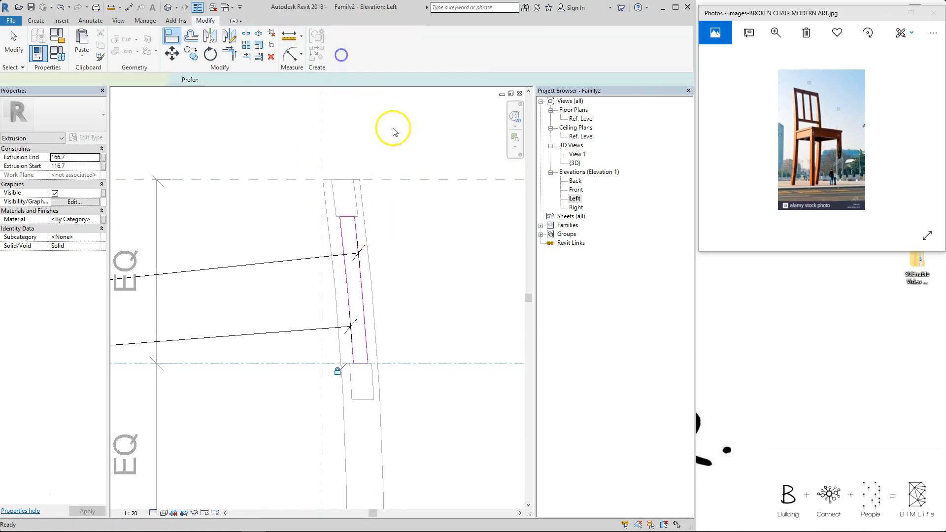
- In the Ref. Level floor plan, dimension from the left-side reference plane to the mirrored slat's outer face
{"action": "double_click", "coordinate": [578, 119]}
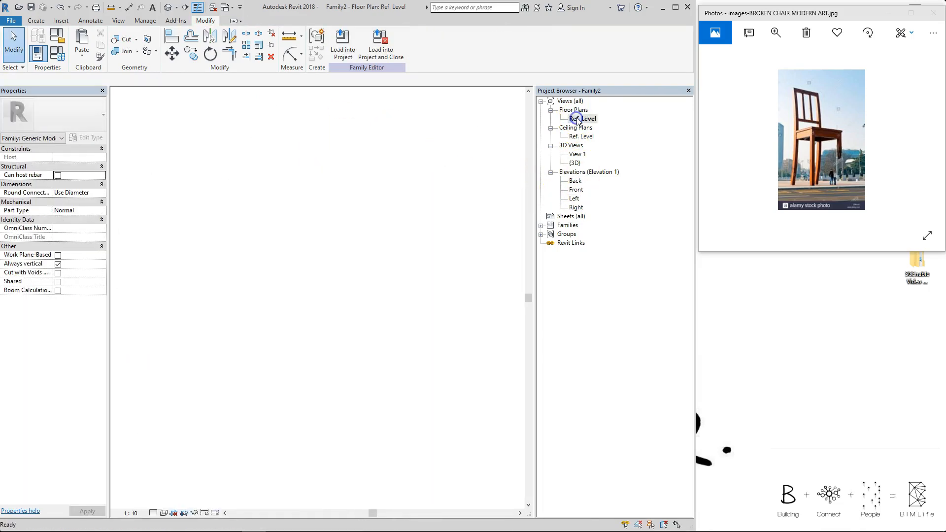
{"action": "key", "text": "i"}
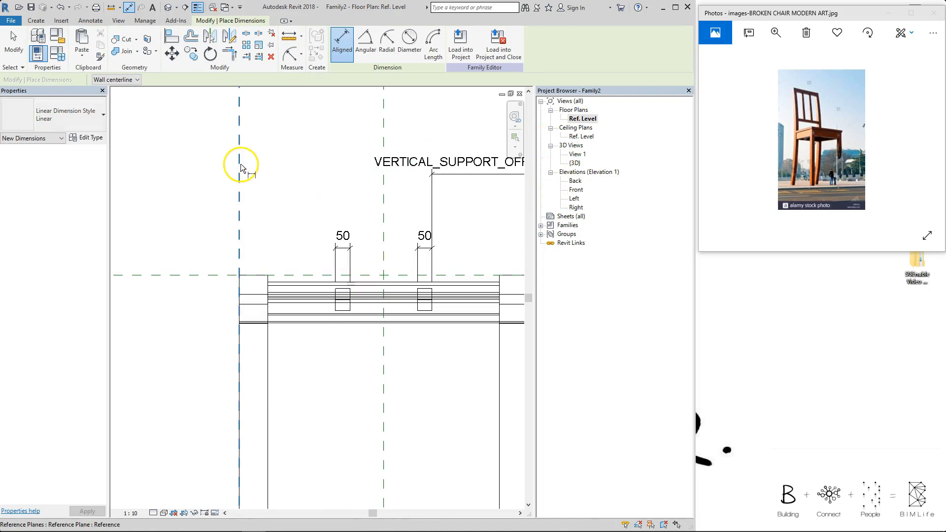
{"action": "left_click", "coordinate": [240, 160]}
{"action": "left_click", "coordinate": [337, 289]}
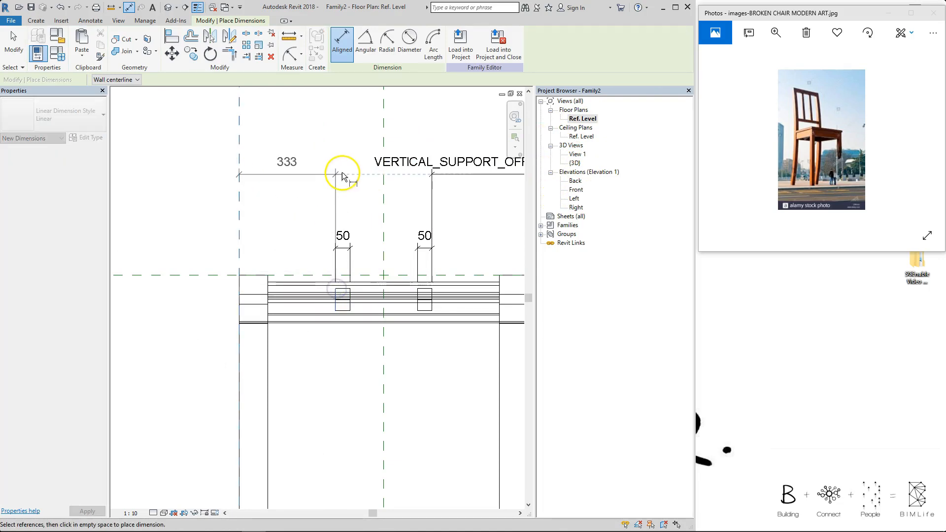
{"action": "left_click", "coordinate": [342, 173]}
{"action": "scroll", "coordinate": [368, 150], "scroll_direction": "down", "scroll_amount": 2}
{"action": "middle_click_drag", "start_coordinate": [367, 150], "coordinate": [334, 187]}
{"action": "key", "text": "Escape"}
- Label the mirrored slat's distance dimension with the VERTICAL_SUPPORT_OFFSET parameter
{"action": "left_click", "coordinate": [279, 192]}
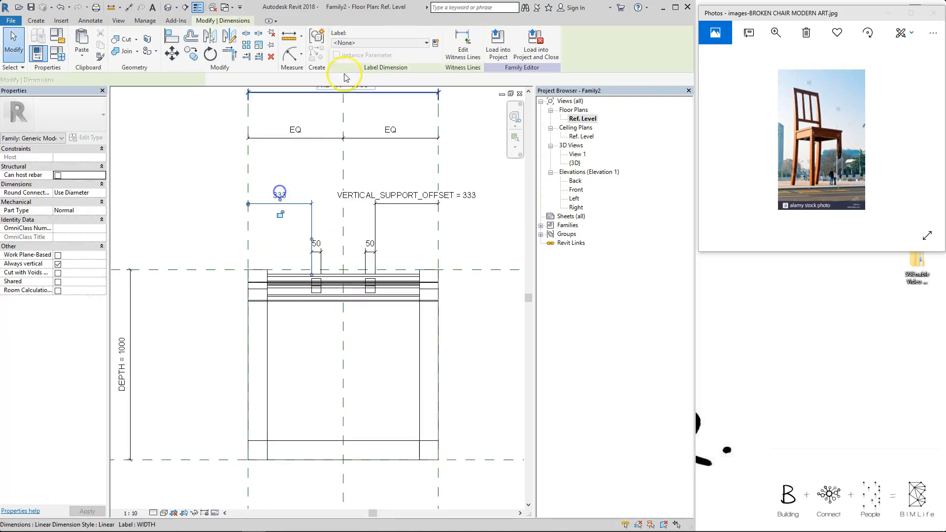
{"action": "left_click", "coordinate": [375, 43]}
{"action": "left_click", "coordinate": [389, 110]}
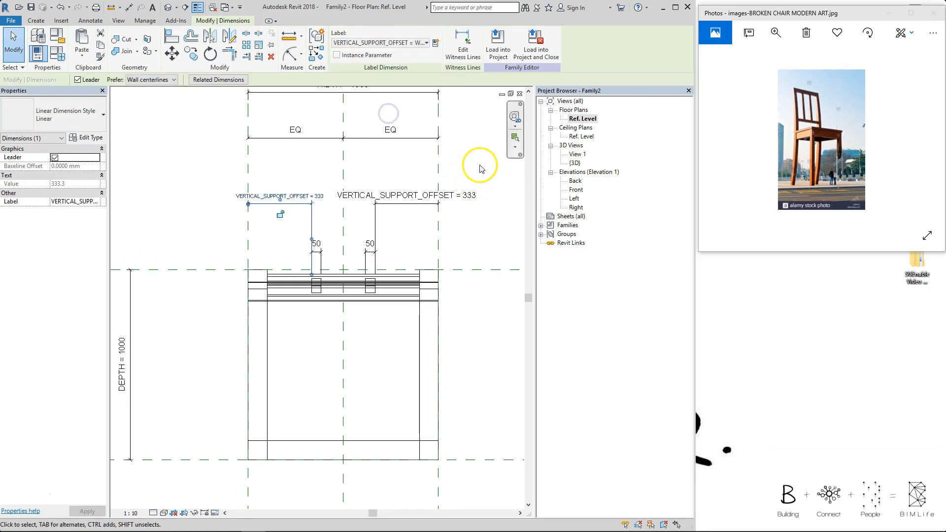
{"action": "left_click", "coordinate": [460, 157]}
- Flex the chair in the 3D view by setting DEPTH to 1500, HEIGHT to 2500 and WIDTH to 1500
{"action": "key", "text": "3"}
{"action": "key", "text": "d"}
{"action": "scroll", "coordinate": [334, 312], "scroll_direction": "down", "scroll_amount": 2}
{"action": "scroll", "coordinate": [328, 351], "scroll_direction": "down", "scroll_amount": 1}
{"action": "middle_click_drag", "start_coordinate": [333, 358], "coordinate": [391, 300], "text": "shift"}
{"action": "key", "text": "f"}
{"action": "key", "text": "t"}
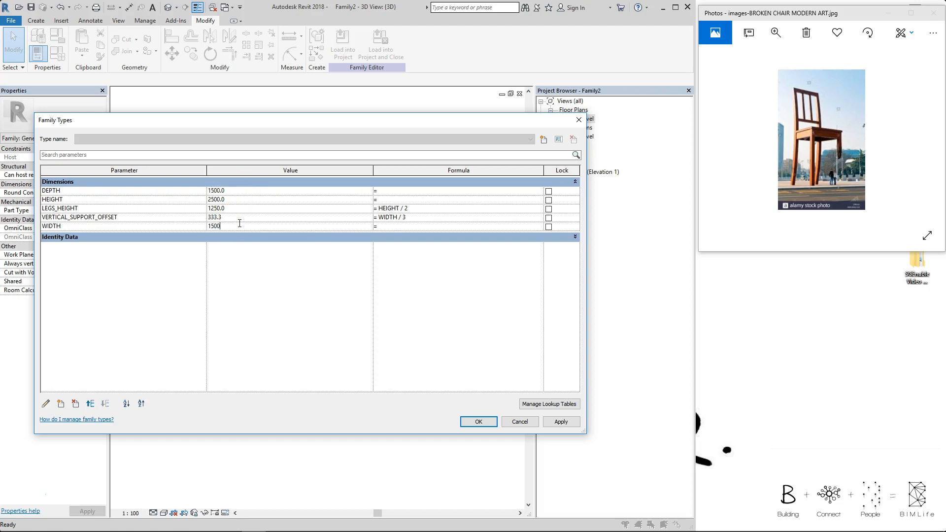
{"action": "key", "text": "Return"}
- Undo and redo the family size change several times to compare how the chair flexes
{"action": "key", "text": "ctrl+z"}
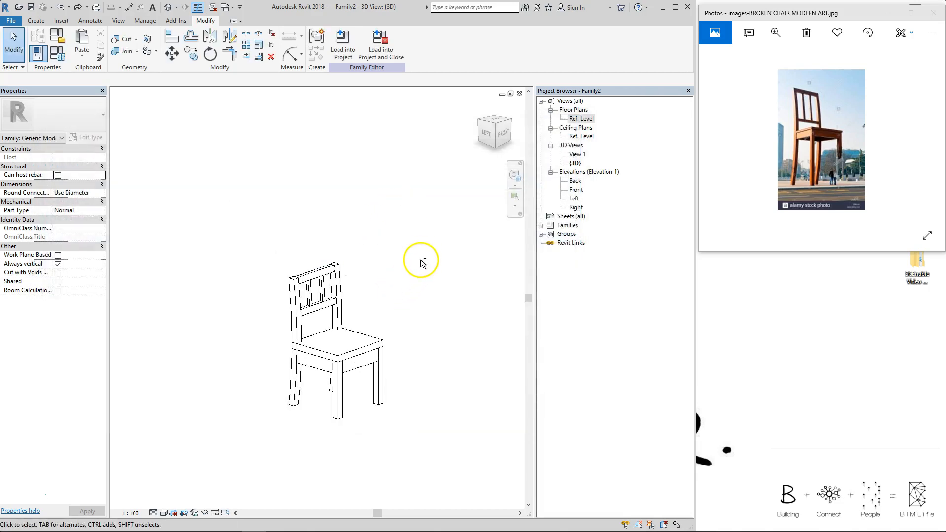
{"action": "key", "text": "ctrl+y"}
{"action": "key", "text": "ctrl+z"}
{"action": "key", "text": "ctrl+y"}
{"action": "key", "text": "ctrl+z"}
{"action": "key", "text": "ctrl+y"}
{"action": "key", "text": "ctrl+z"}
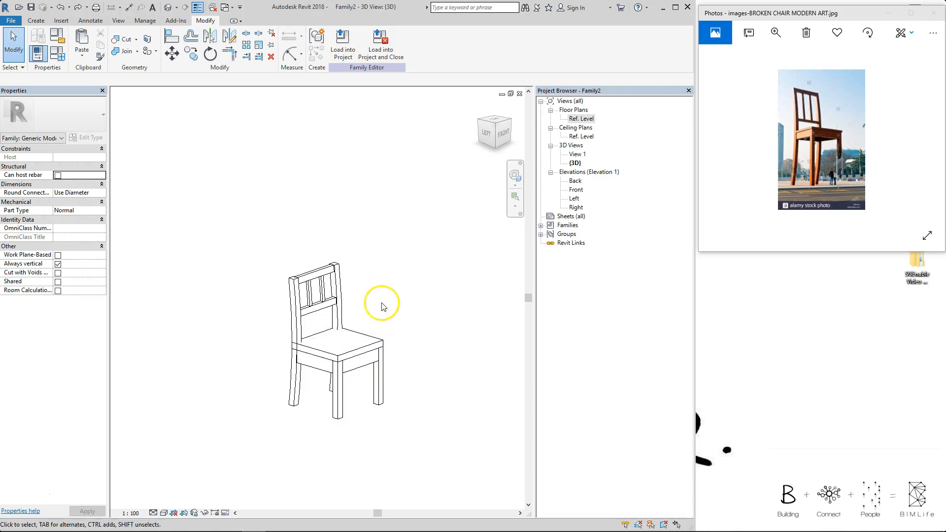
{"action": "key", "text": "ctrl+y"}
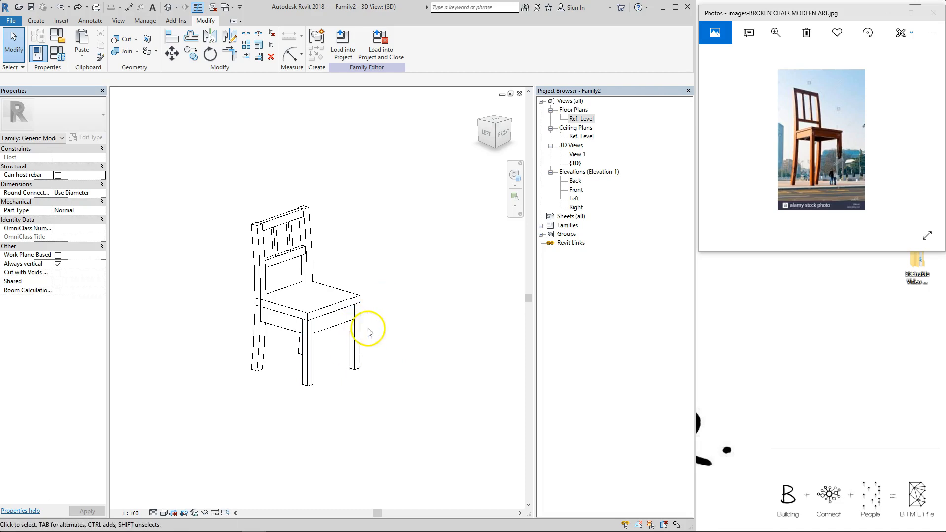
- In the Front elevation, create a void extrusion with a closed profile up the right leg's inner edge, diagonally to the apron's underside and down its outer edge
{"action": "left_click", "coordinate": [505, 134]}
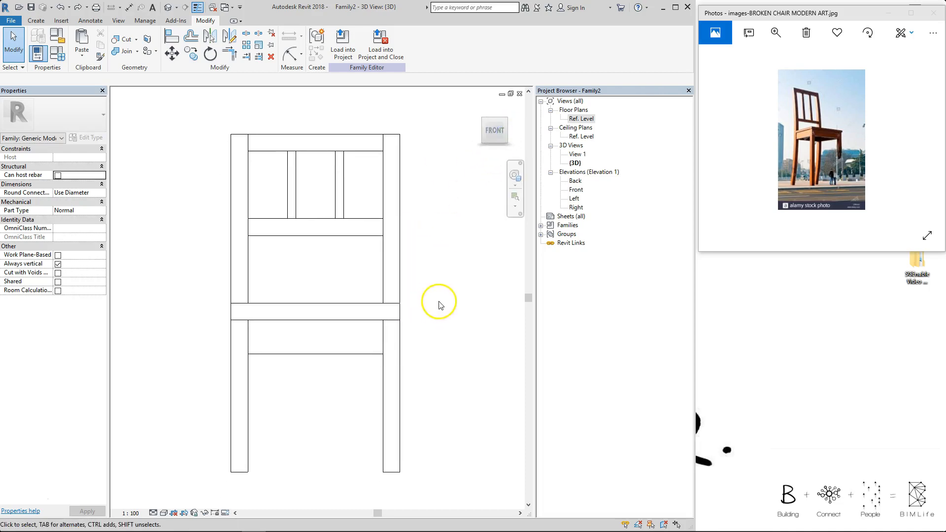
{"action": "double_click", "coordinate": [577, 189]}
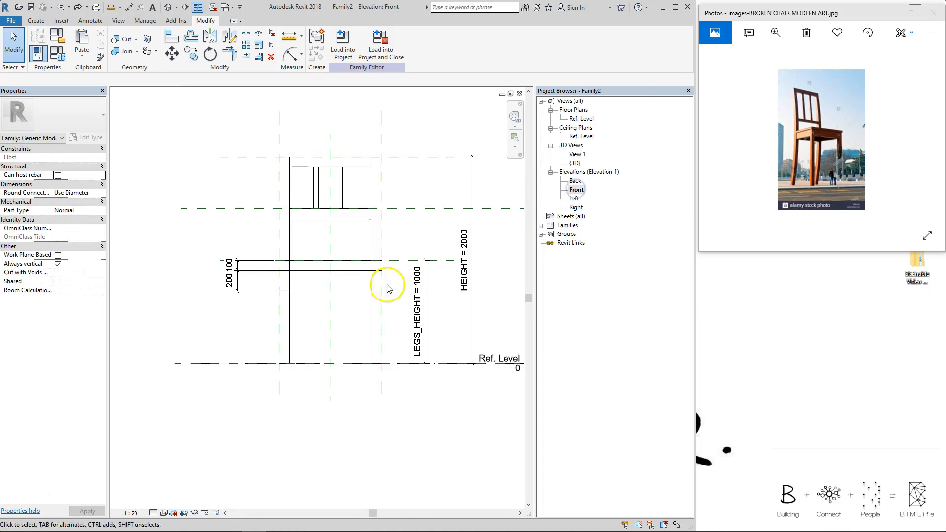
{"action": "left_click", "coordinate": [36, 21]}
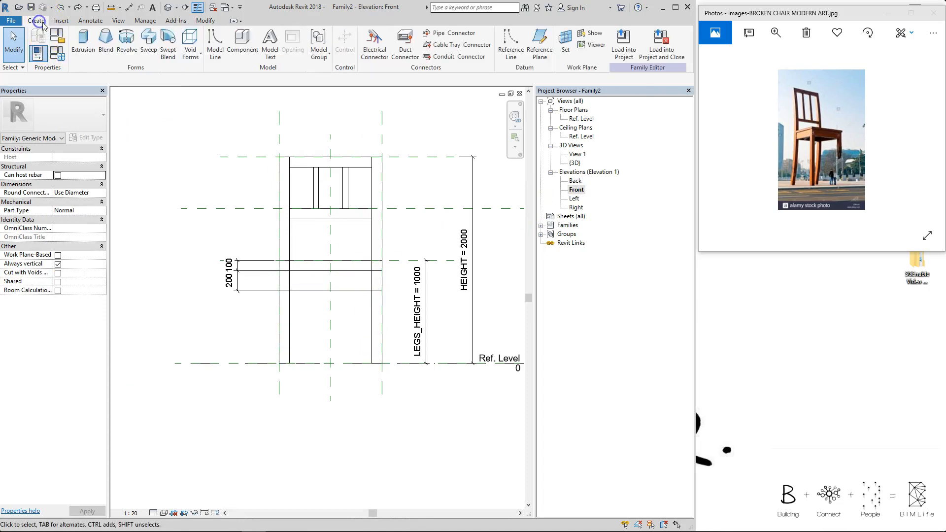
{"action": "left_click", "coordinate": [190, 47]}
{"action": "left_click", "coordinate": [215, 73]}
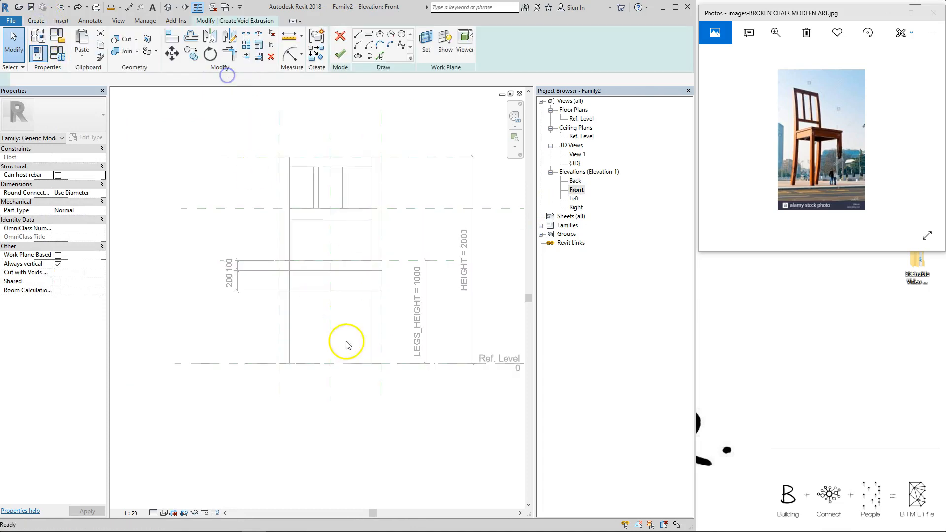
{"action": "left_click", "coordinate": [372, 363]}
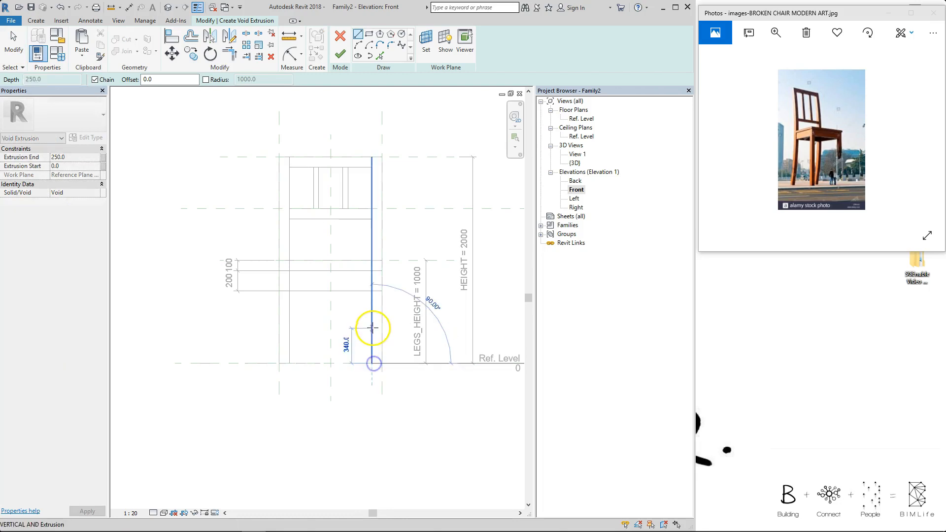
{"action": "left_click", "coordinate": [371, 319]}
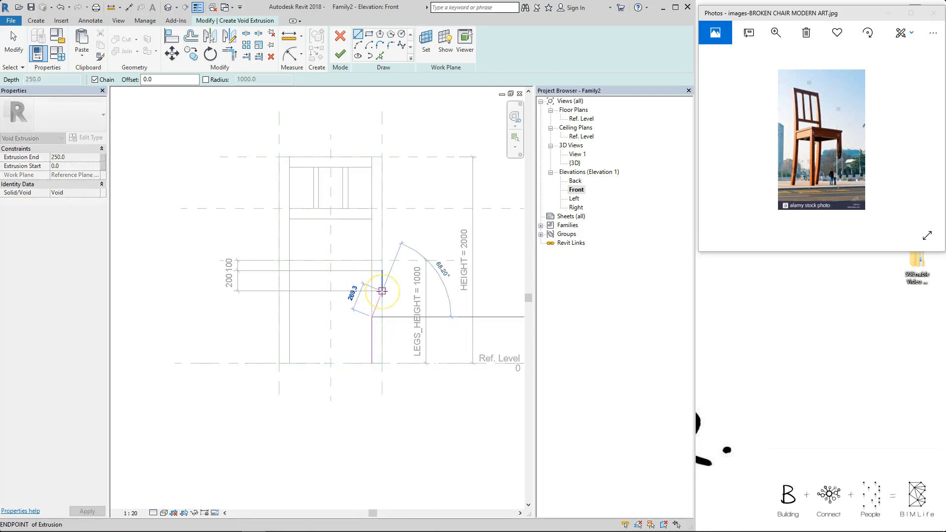
{"action": "left_click", "coordinate": [382, 291]}
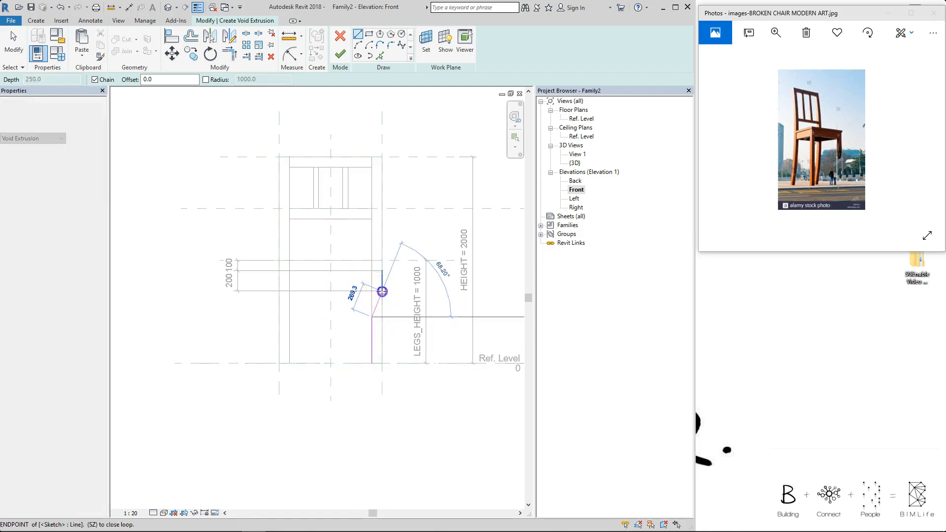
{"action": "left_click", "coordinate": [382, 364]}
{"action": "left_click", "coordinate": [372, 364]}
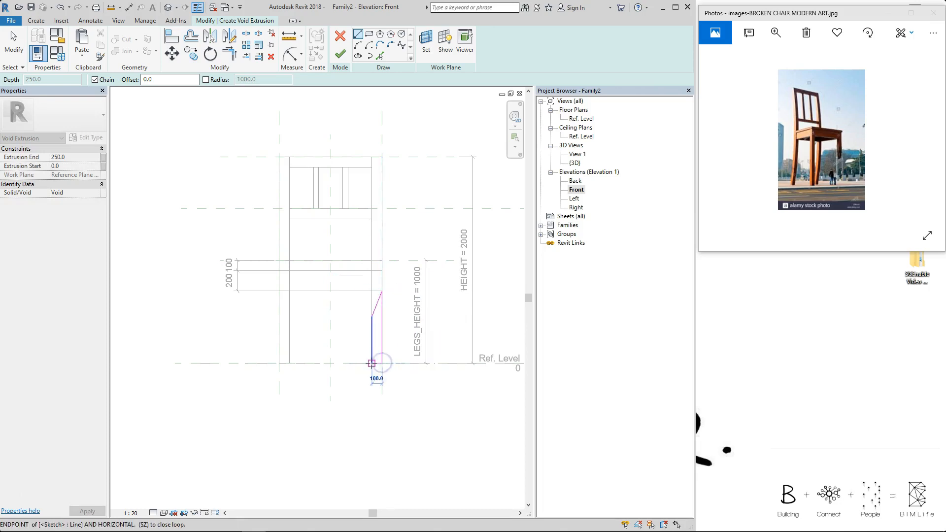
{"action": "left_click", "coordinate": [340, 54]}
{"action": "left_click", "coordinate": [429, 206]}
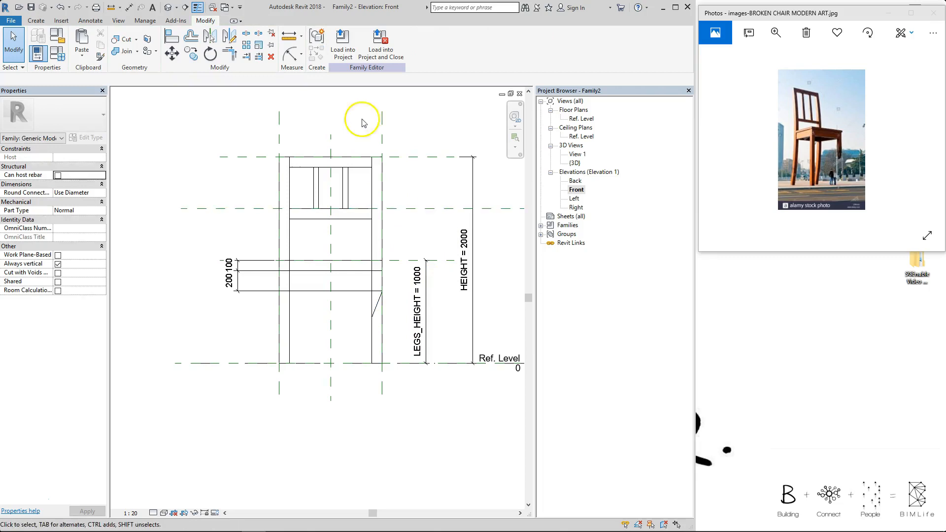
- In the 3D view, stretch the void to span only the front leg, with Extrusion Start 900 and Extrusion End 1000, and lock the alignment
{"action": "left_click", "coordinate": [168, 7]}
{"action": "middle_click_drag", "start_coordinate": [434, 383], "coordinate": [317, 437], "text": "shift"}
{"action": "scroll", "coordinate": [348, 274], "scroll_direction": "up", "scroll_amount": 4}
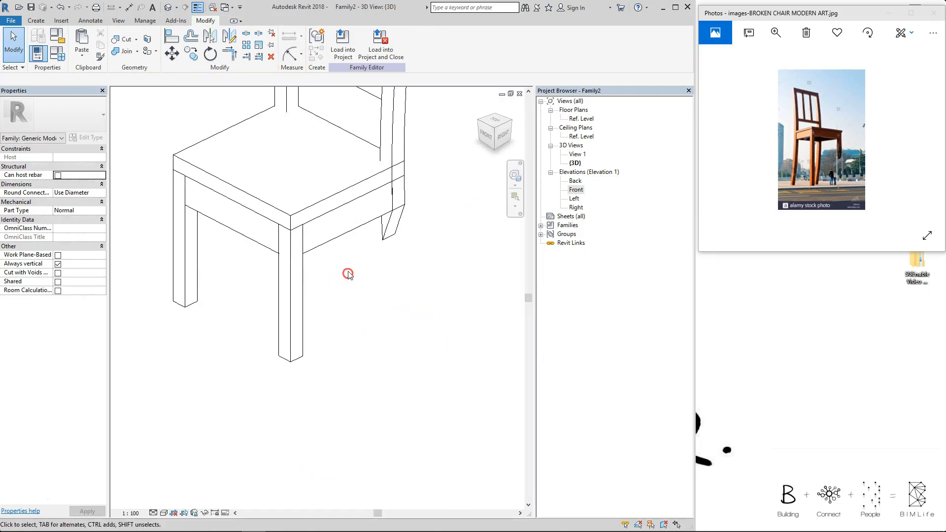
{"action": "left_click", "coordinate": [387, 257]}
{"action": "left_click_drag", "start_coordinate": [332, 274], "coordinate": [256, 278]}
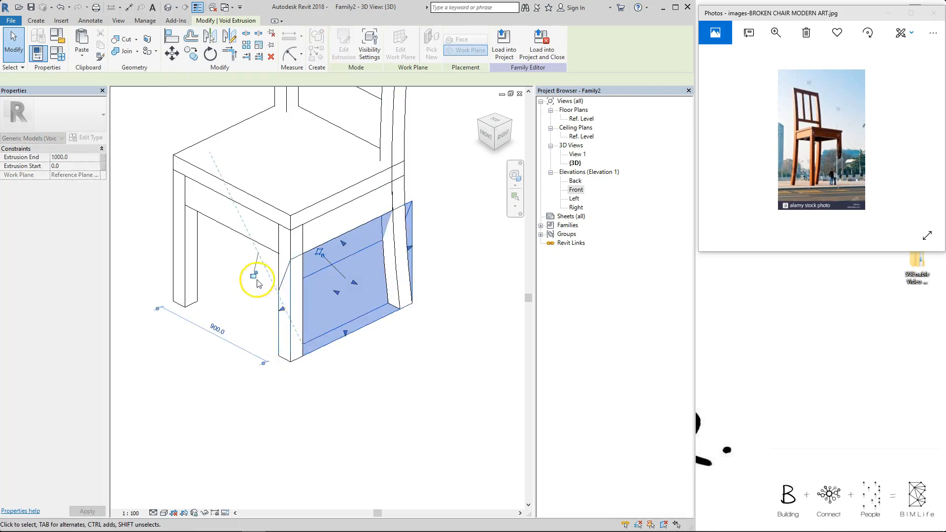
{"action": "left_click_drag", "start_coordinate": [413, 249], "coordinate": [290, 287]}
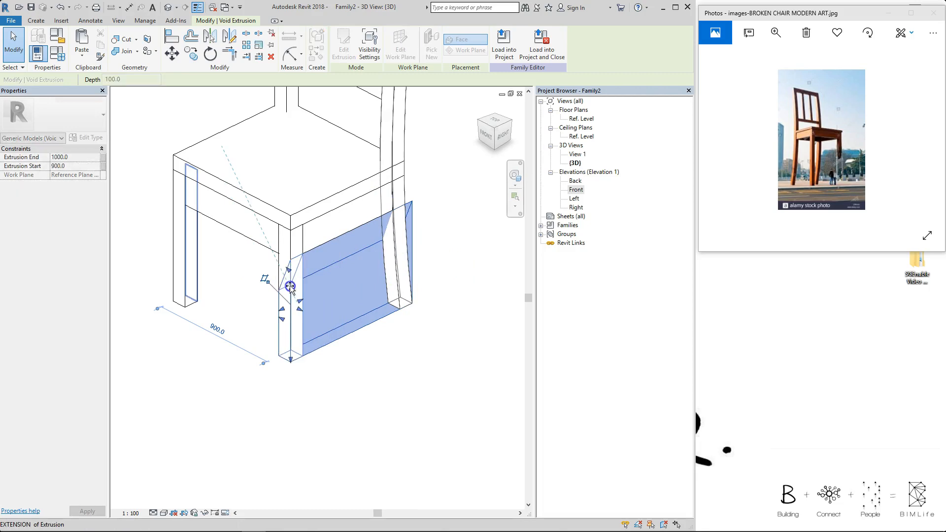
{"action": "left_click", "coordinate": [329, 285]}
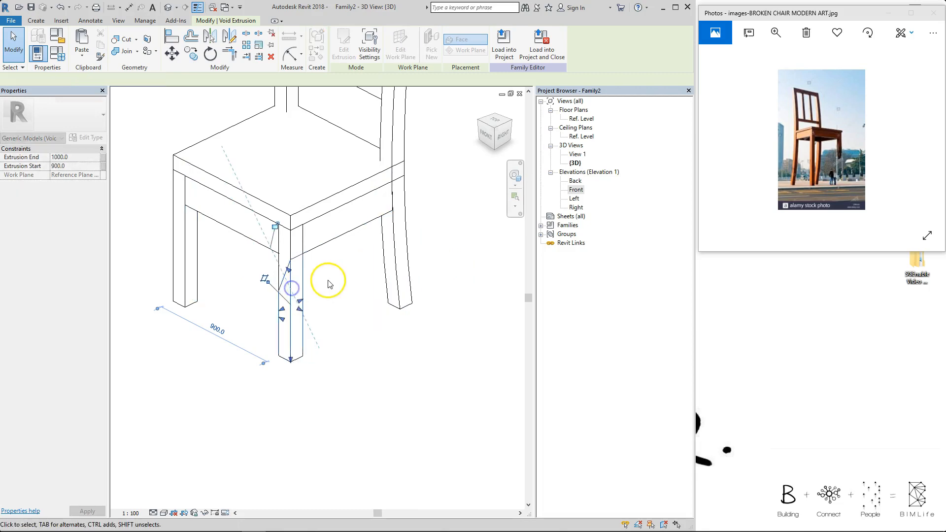
{"action": "left_click", "coordinate": [281, 230]}
{"action": "left_click", "coordinate": [348, 281]}
- Cut the front-leg extrusion with the void extrusion using the Cut geometry tool
{"action": "scroll", "coordinate": [361, 283], "scroll_direction": "down", "scroll_amount": 2}
{"action": "middle_click_drag", "start_coordinate": [332, 329], "coordinate": [323, 326], "text": "shift"}
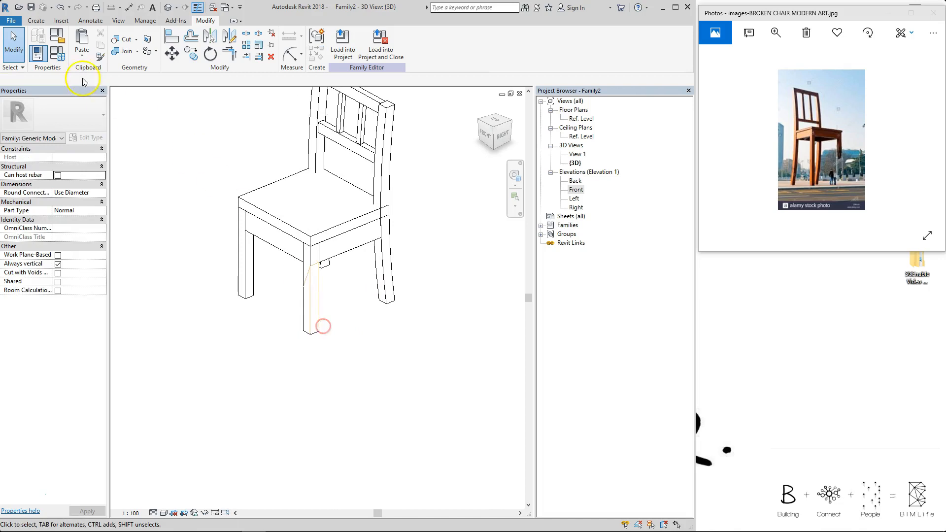
{"action": "left_click", "coordinate": [131, 39]}
{"action": "left_click", "coordinate": [309, 267]}
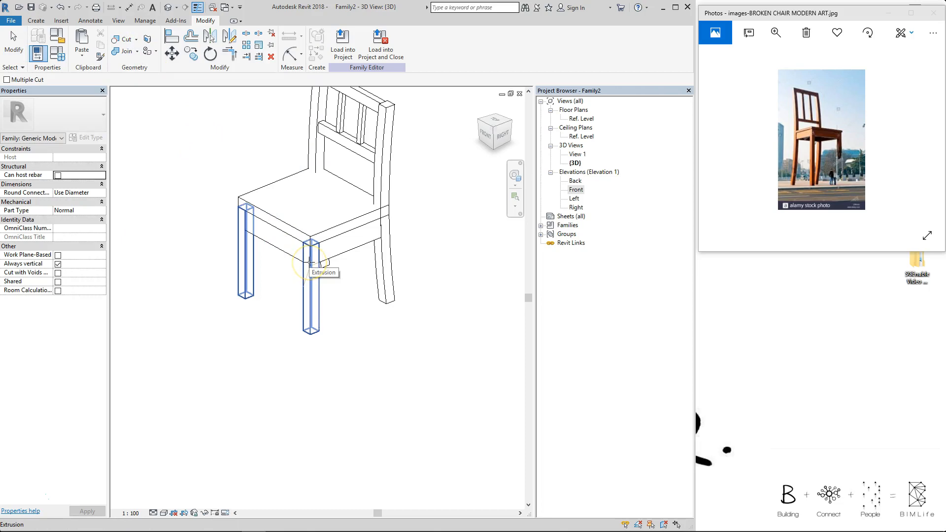
{"action": "left_click", "coordinate": [311, 264]}
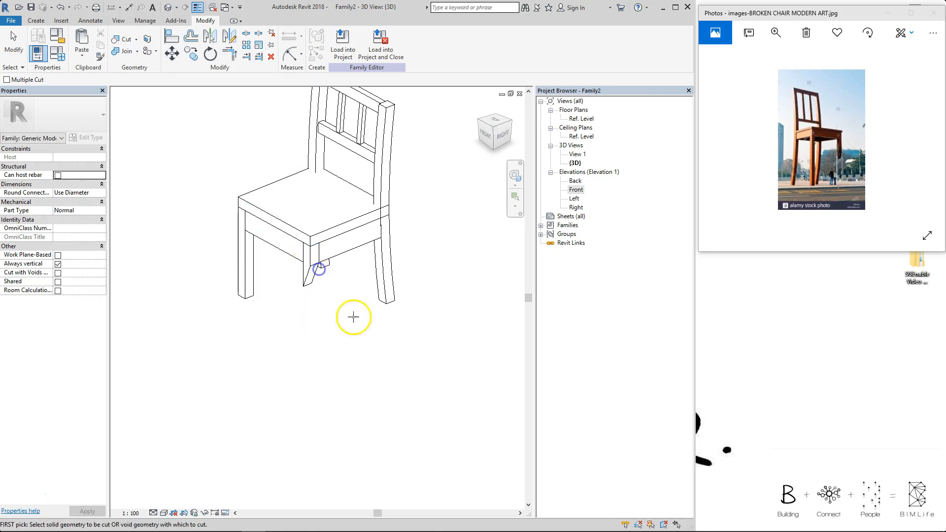
- Join the chair seat with both curved rear legs using the Join geometry tool
{"action": "middle_click_drag", "start_coordinate": [348, 308], "coordinate": [374, 279], "text": "shift"}
{"action": "scroll", "coordinate": [272, 295], "scroll_direction": "up", "scroll_amount": 2}
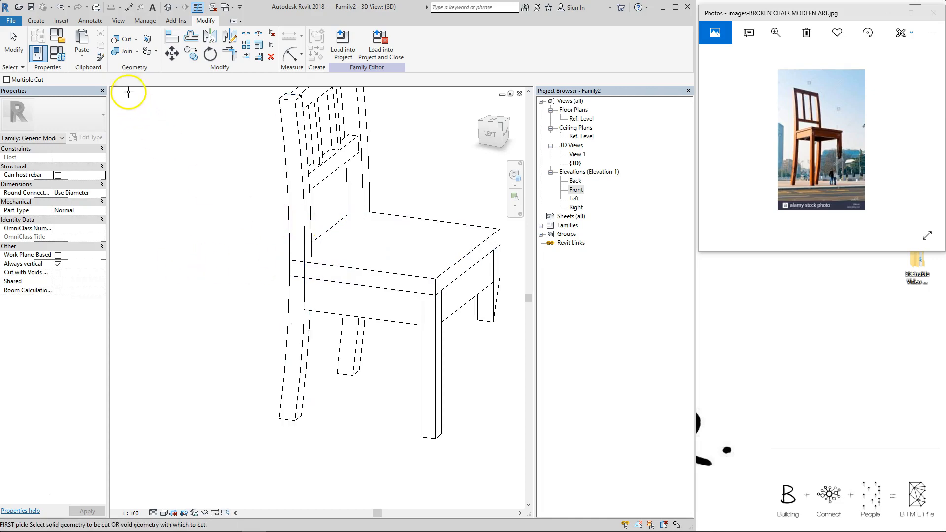
{"action": "left_click", "coordinate": [127, 53]}
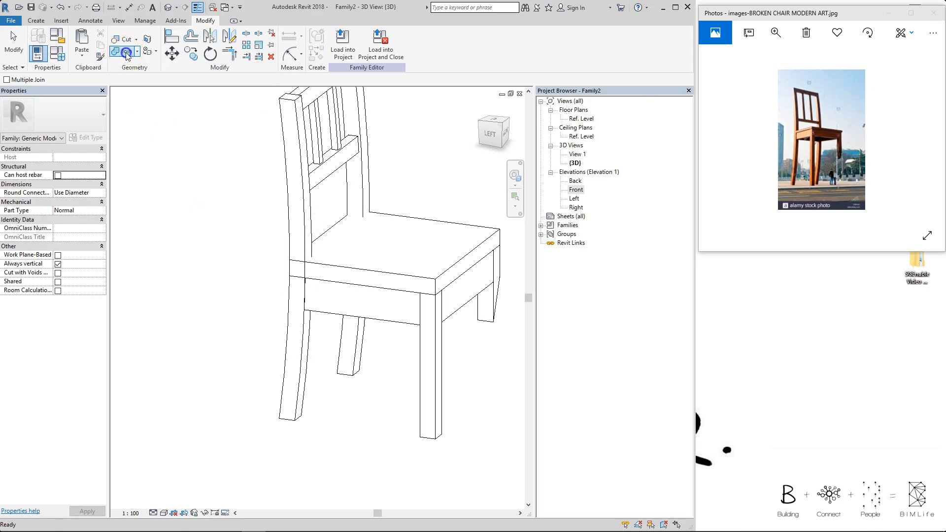
{"action": "left_click", "coordinate": [352, 271]}
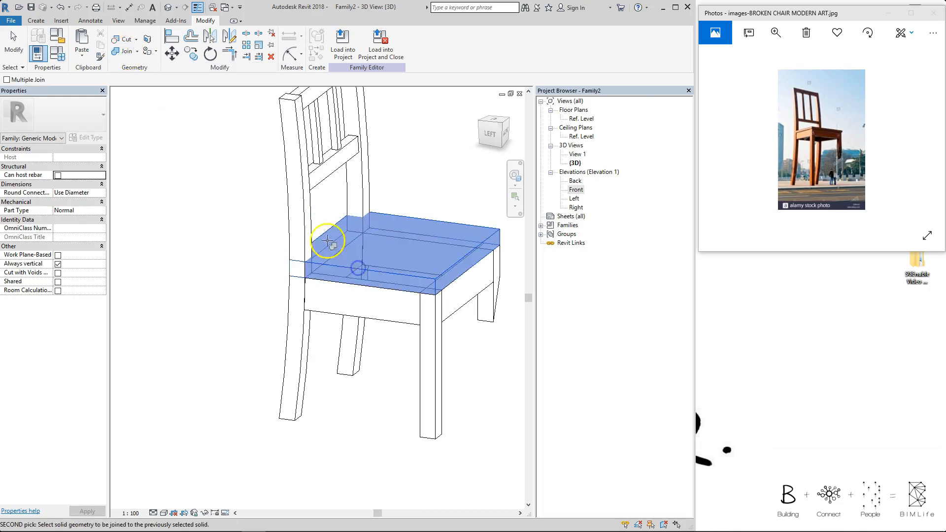
{"action": "left_click", "coordinate": [303, 225]}
{"action": "left_click", "coordinate": [465, 222]}
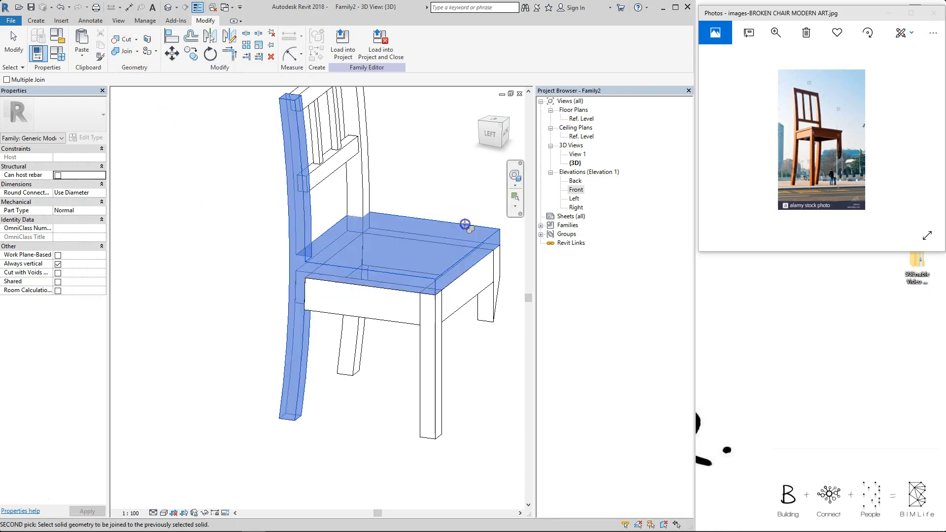
{"action": "left_click", "coordinate": [370, 183]}
{"action": "middle_click_drag", "start_coordinate": [454, 213], "coordinate": [388, 264], "text": "shift"}
{"action": "left_click", "coordinate": [327, 264]}
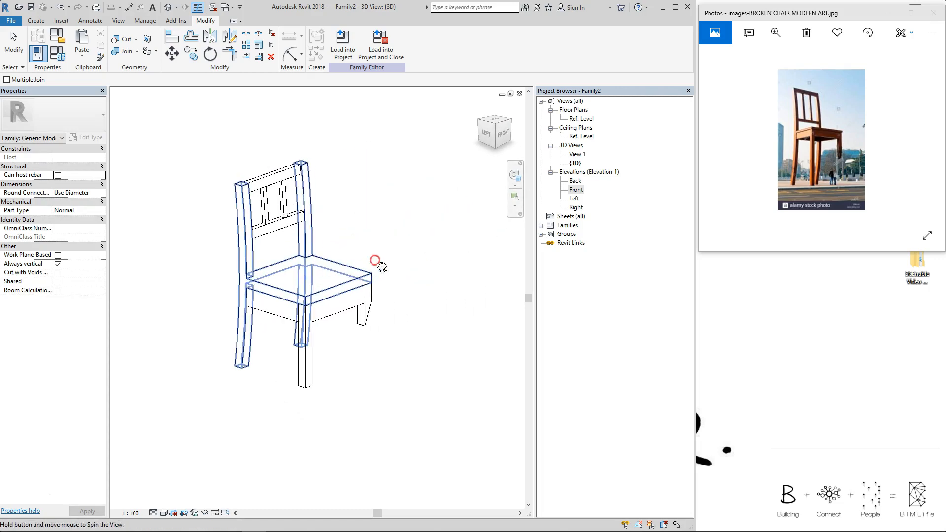
{"action": "left_click", "coordinate": [388, 224]}
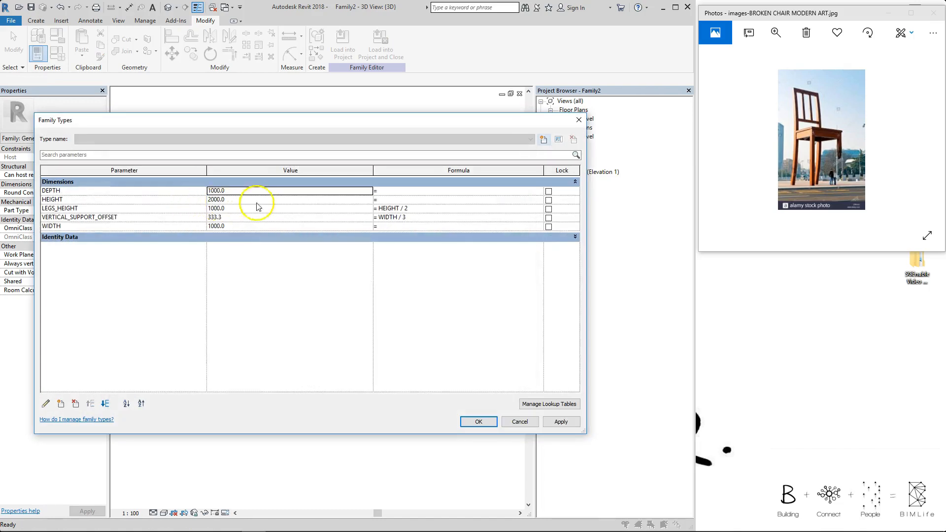
- Open the DEPTH value in the family types and inspect the chair from the front in the 3D view
{"action": "left_click", "coordinate": [260, 190]}
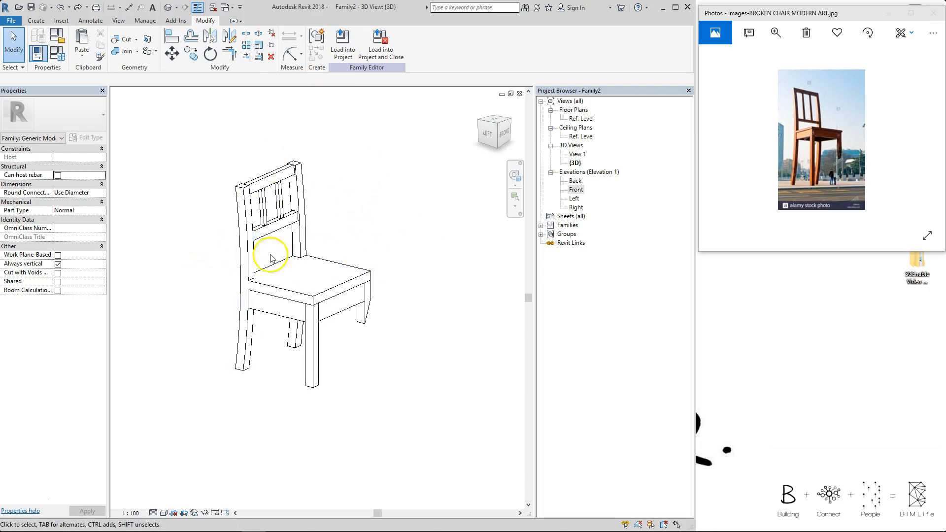
{"action": "middle_click_drag", "start_coordinate": [387, 262], "coordinate": [347, 289], "text": "shift"}
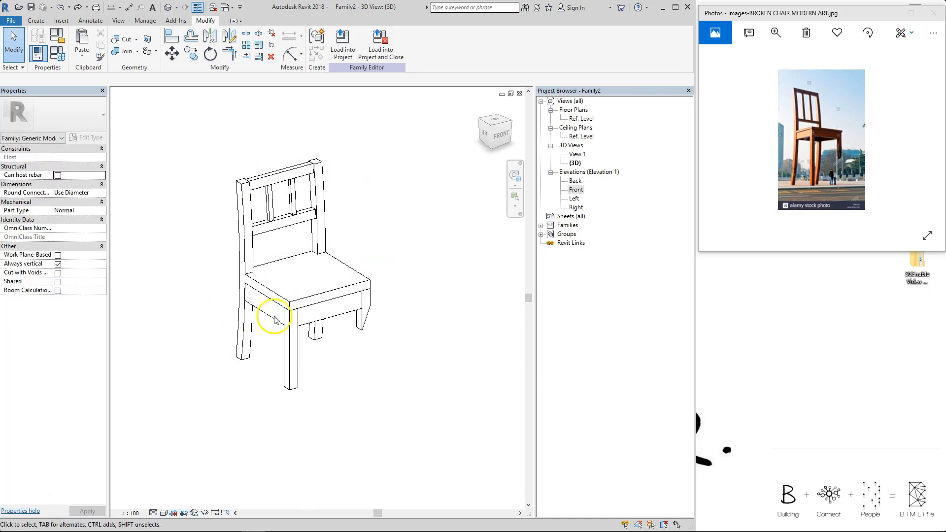